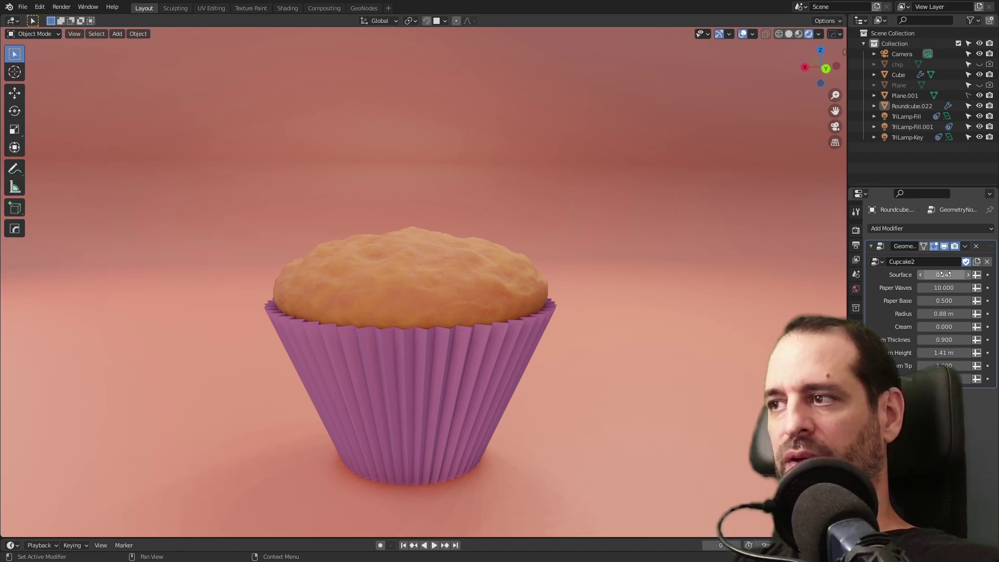
Adjust the cupcake's geometry nodes settings: Sourface 0.207, Paper Base 0.490, Radius 0.91 m and Cream 1.000
{"action": "left_click_drag", "start_coordinate": [945, 275], "coordinate": [931, 274]}
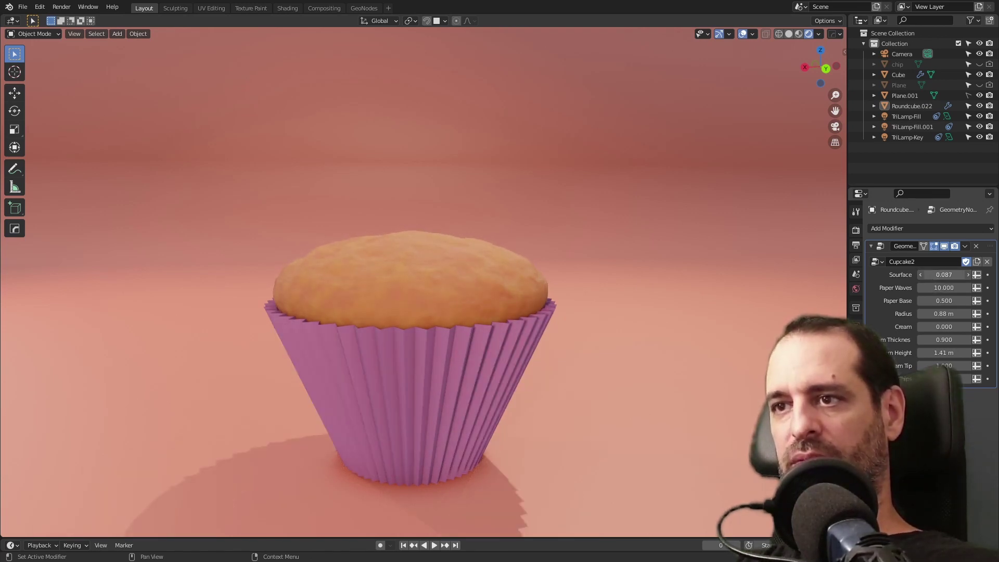
{"action": "left_click_drag", "start_coordinate": [944, 274], "coordinate": [958, 313]}
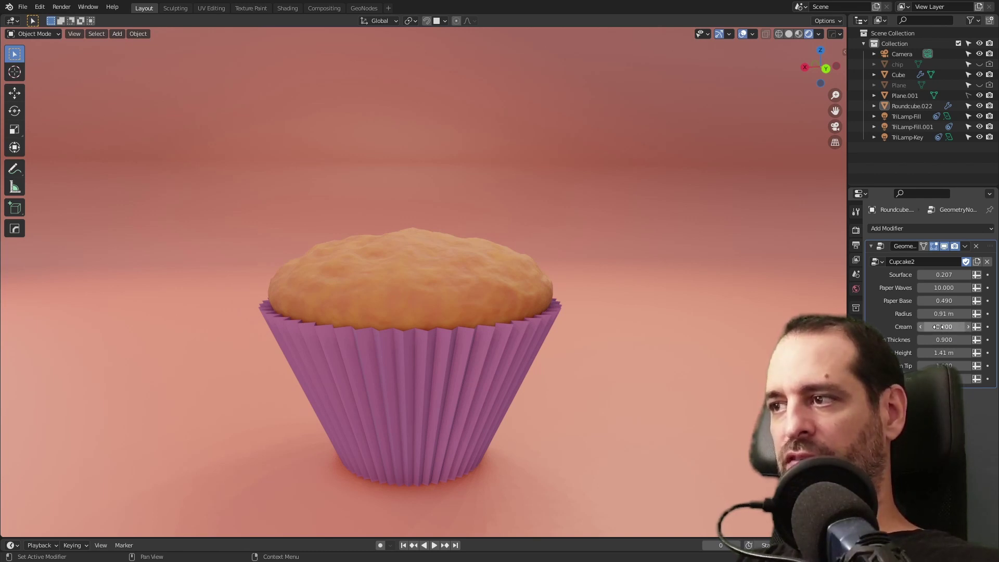
{"action": "left_click_drag", "start_coordinate": [938, 327], "coordinate": [970, 327]}
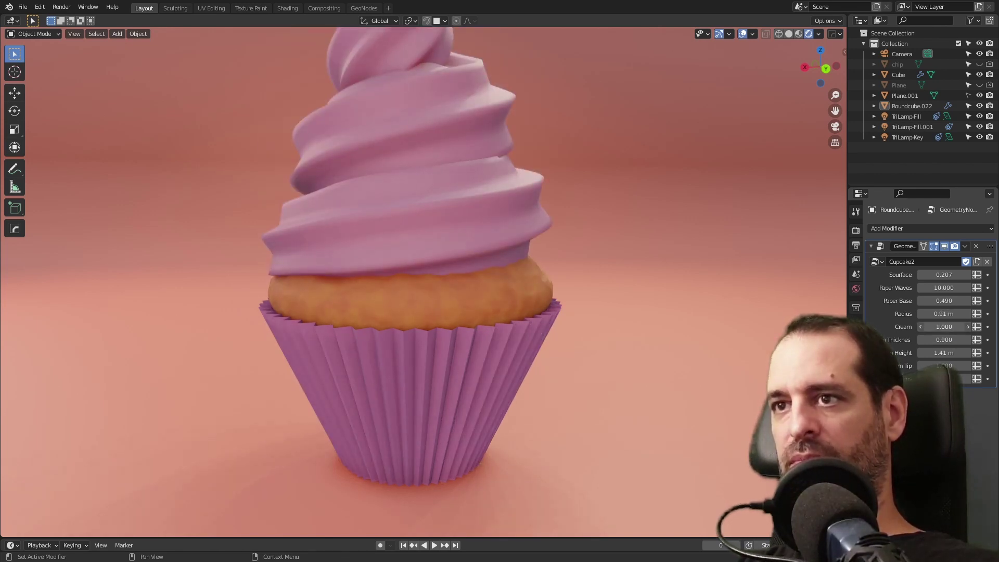
Set the cream thickness to 0.550 and its height to 0.74 m, and add colored chips to the cupcake
{"action": "scroll", "coordinate": [646, 307], "scroll_direction": "down", "scroll_amount": 2}
{"action": "middle_click_drag", "start_coordinate": [612, 298], "coordinate": [607, 323], "text": "shift"}
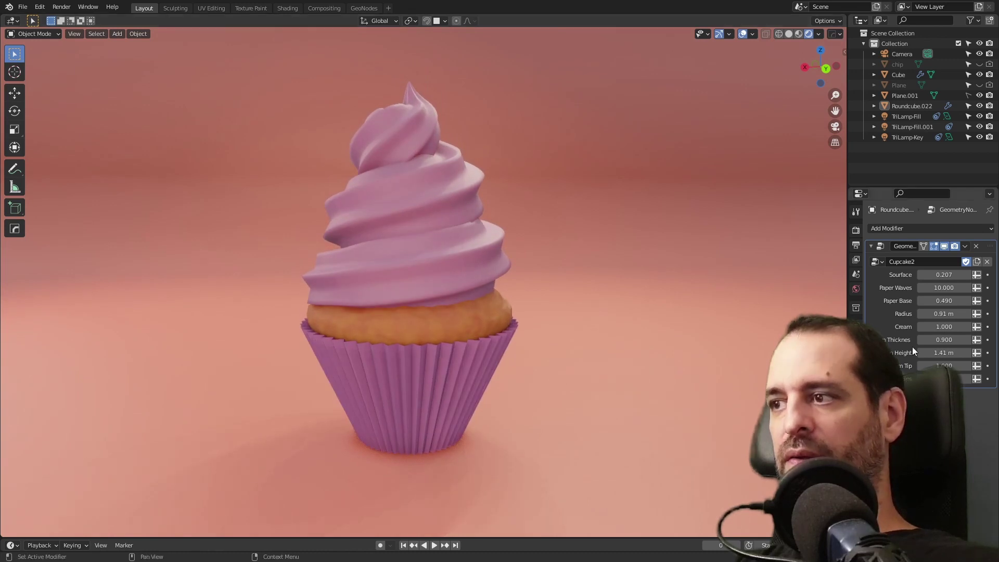
{"action": "left_click_drag", "start_coordinate": [946, 340], "coordinate": [918, 352]}
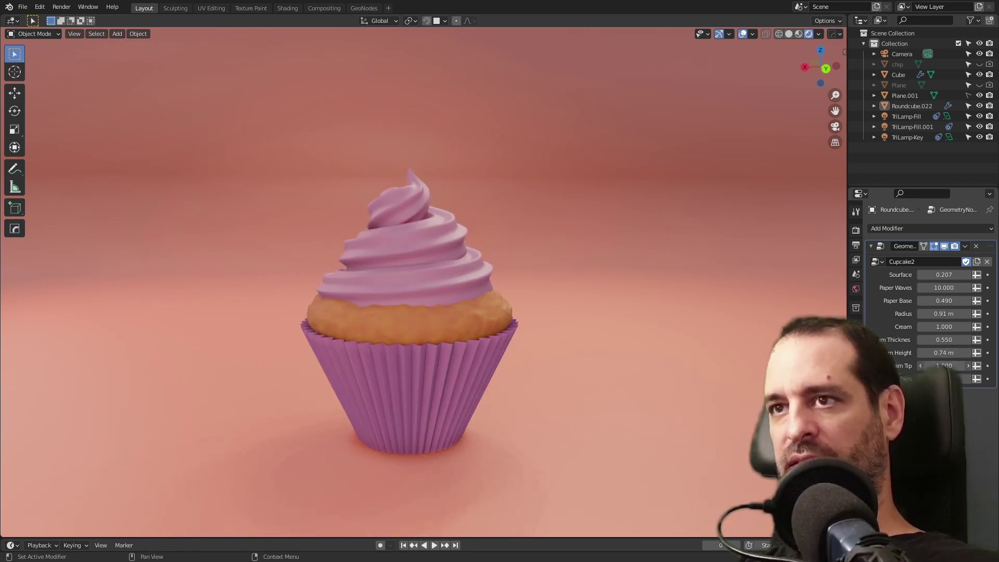
{"action": "mouse_move", "coordinate": [951, 366]}
{"action": "left_mouse_down"}
{"action": "mouse_move", "coordinate": [922, 366]}
{"action": "mouse_move", "coordinate": [968, 366]}
{"action": "mouse_move", "coordinate": [952, 378]}
{"action": "left_mouse_up"}
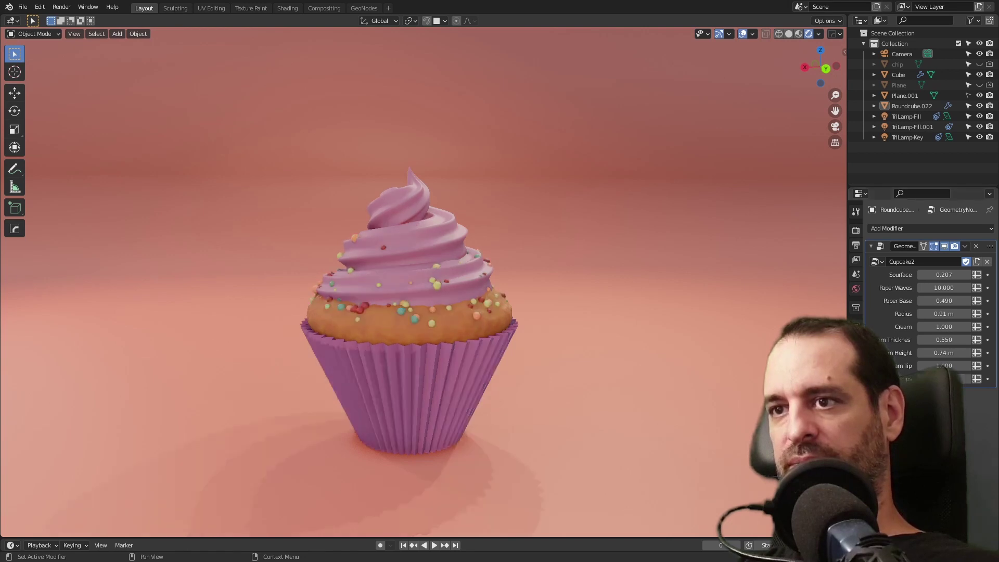
Duplicate the cupcake twice, placing one copy on each side of the original
{"action": "scroll", "coordinate": [591, 328], "scroll_direction": "down", "scroll_amount": 4}
{"action": "scroll", "coordinate": [591, 329], "scroll_direction": "up", "scroll_amount": 2}
{"action": "left_click", "coordinate": [423, 313]}
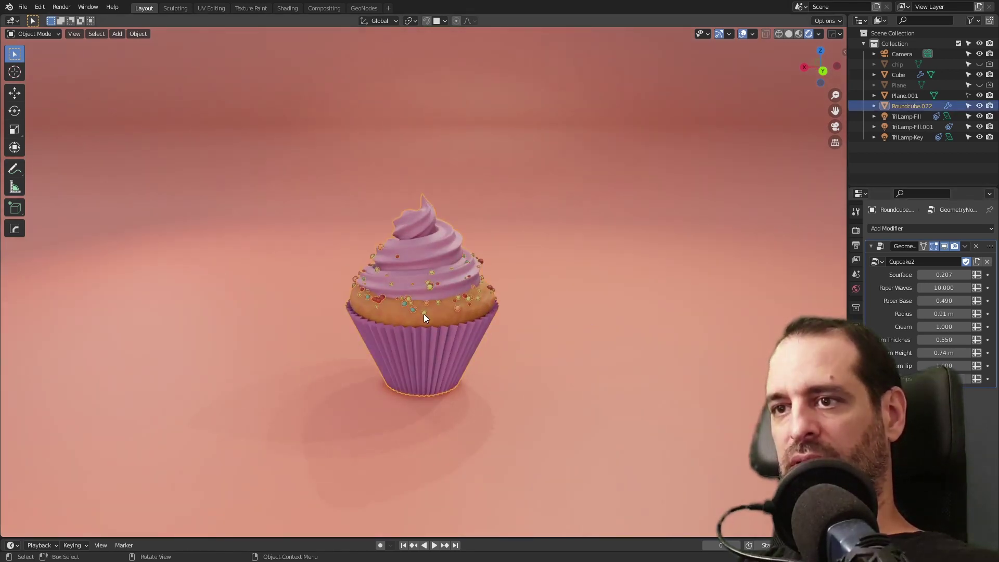
{"action": "key", "text": "shift+d"}
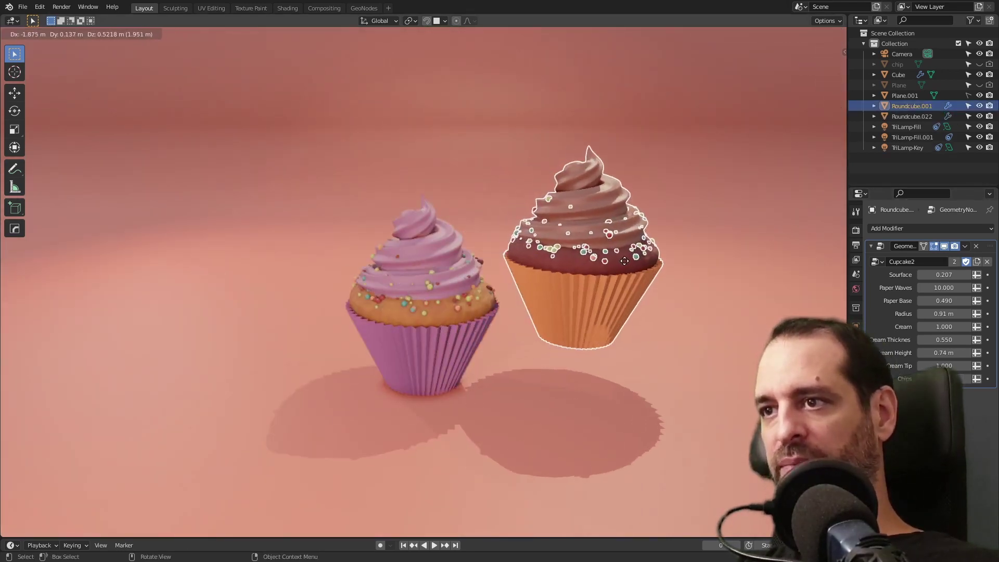
{"action": "left_click", "coordinate": [666, 303]}
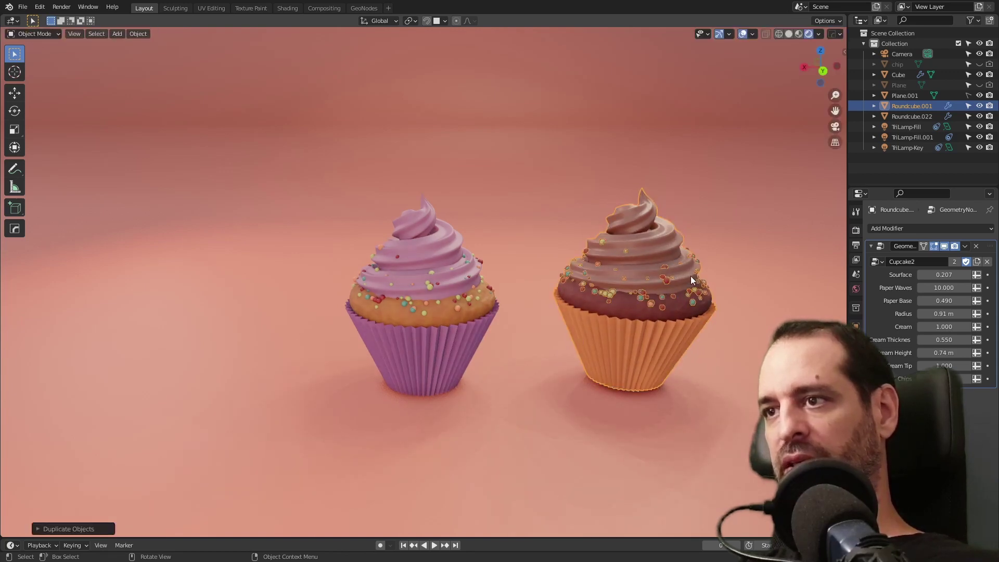
{"action": "key", "text": "shift+d"}
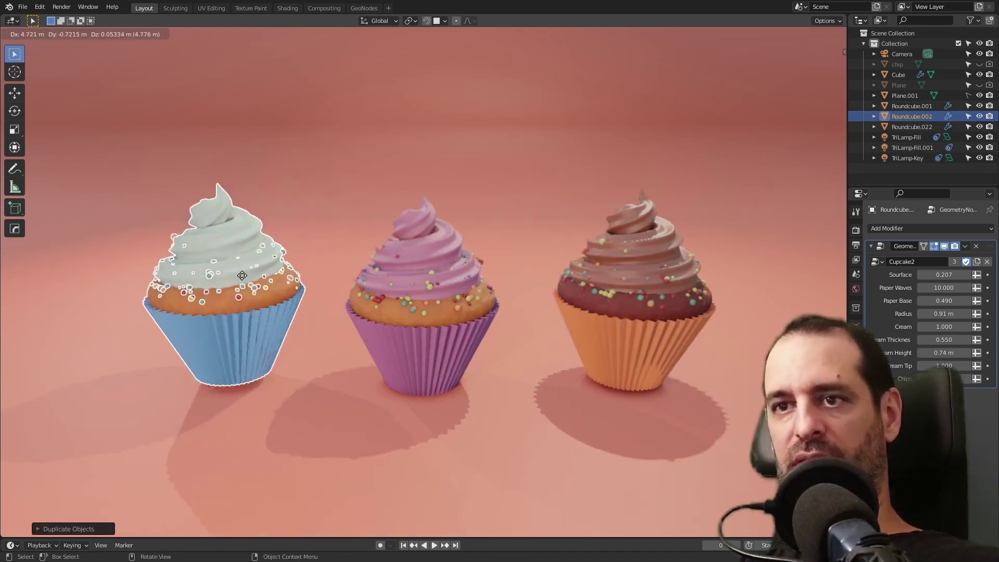
{"action": "left_click", "coordinate": [242, 276]}
{"action": "middle_click_drag", "start_coordinate": [242, 276], "coordinate": [436, 275]}
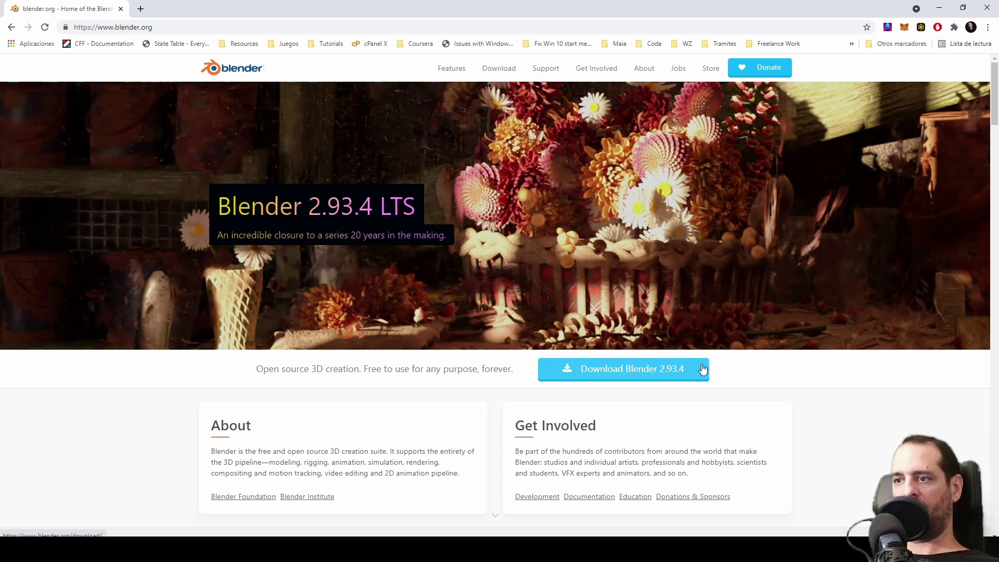
In the web browser, open Blender's experimental builds page from blender.org and look through the Windows builds
{"action": "left_click", "coordinate": [645, 376]}
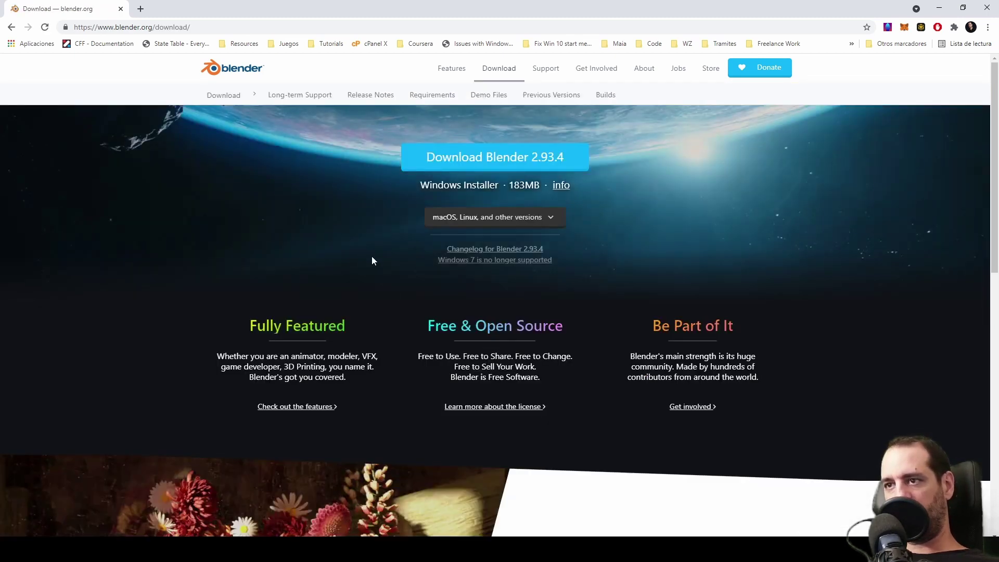
{"action": "scroll", "coordinate": [372, 256], "scroll_direction": "down", "scroll_amount": 10}
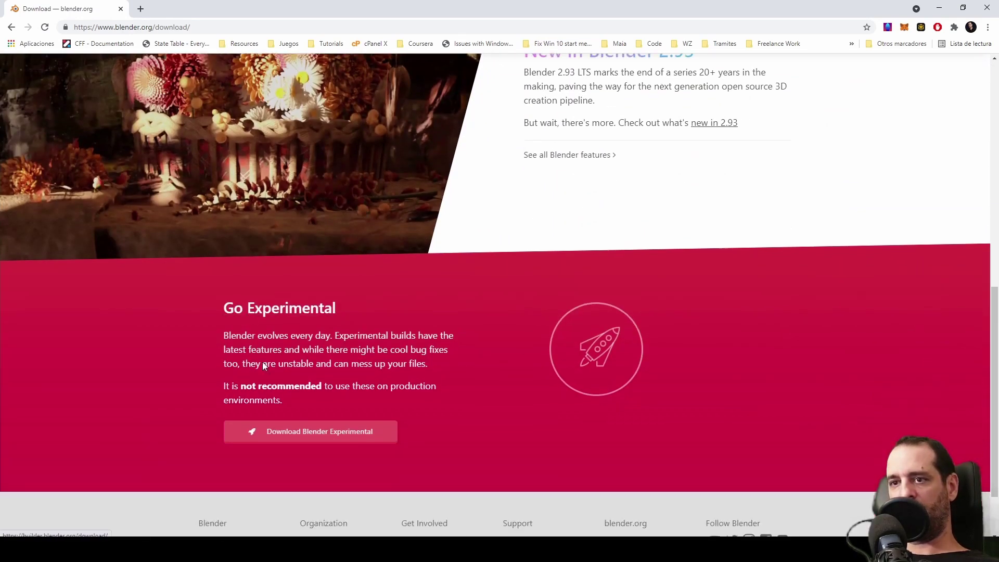
{"action": "left_click", "coordinate": [308, 438]}
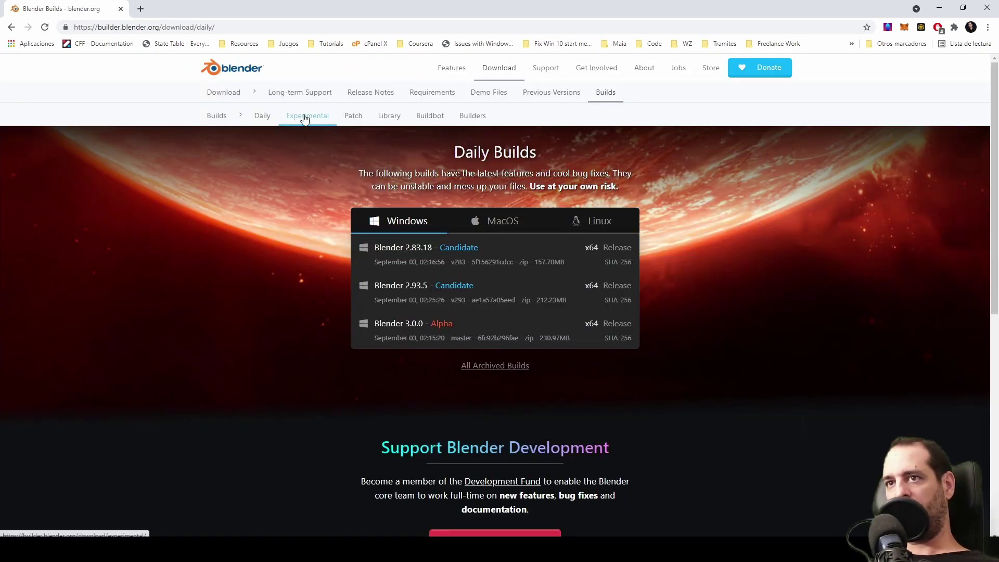
{"action": "left_click", "coordinate": [308, 117]}
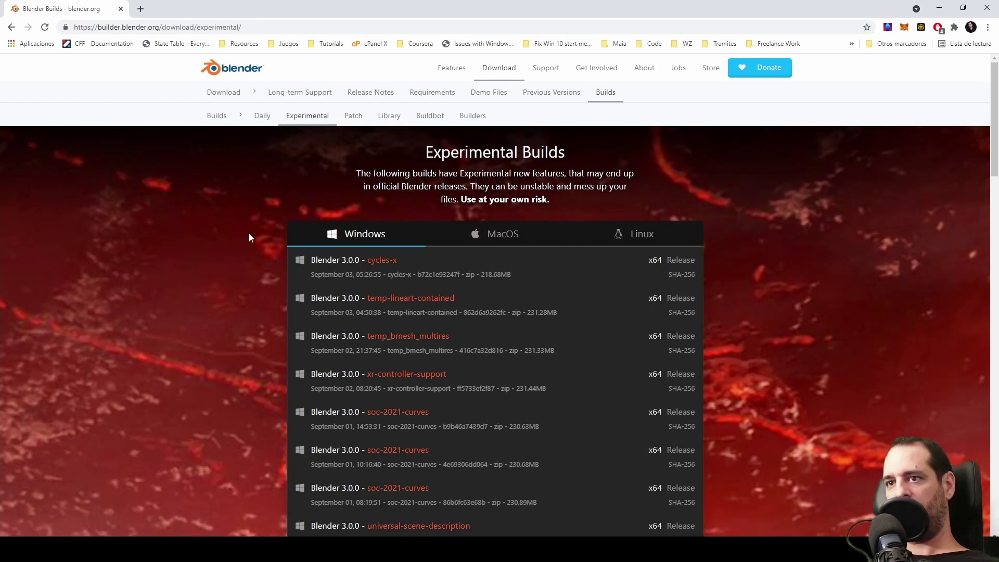
{"action": "scroll", "coordinate": [248, 233], "scroll_direction": "down", "scroll_amount": 1}
{"action": "scroll", "coordinate": [765, 240], "scroll_direction": "down", "scroll_amount": 15}
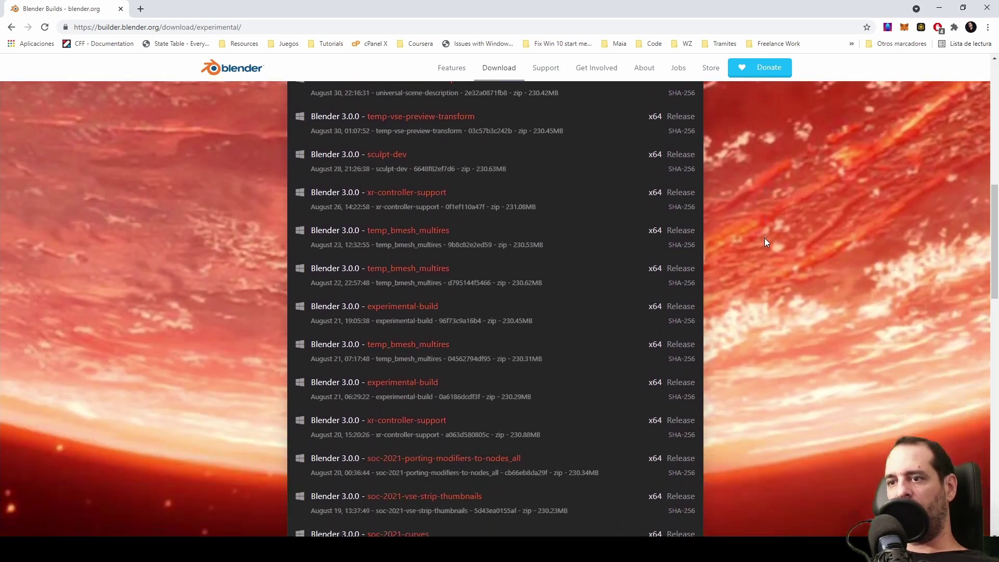
{"action": "scroll", "coordinate": [764, 240], "scroll_direction": "down", "scroll_amount": 2}
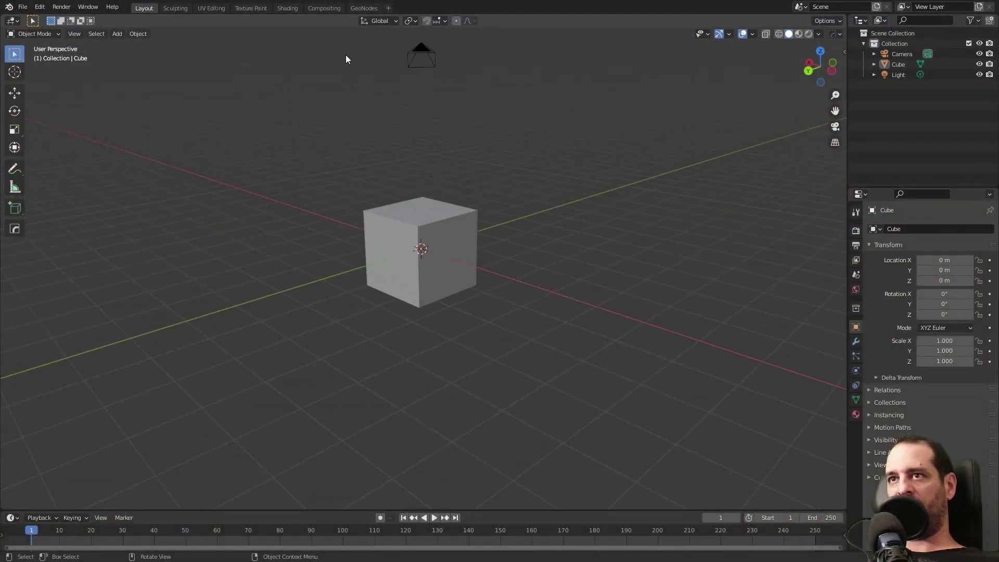
In Blender, switch to the GeoNodes workspace and widen the spreadsheet area
{"action": "left_click", "coordinate": [364, 8]}
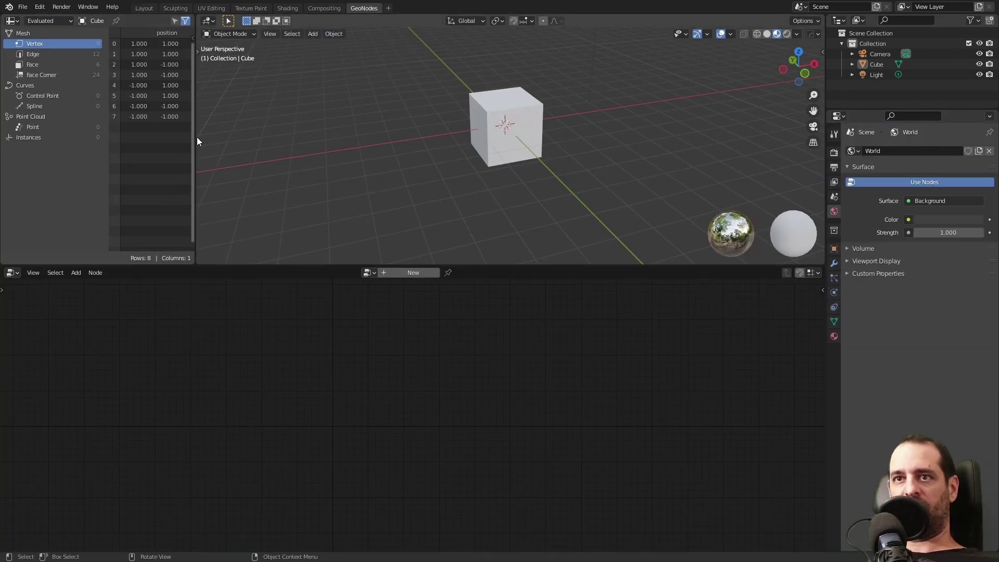
{"action": "left_click_drag", "start_coordinate": [194, 138], "coordinate": [284, 141]}
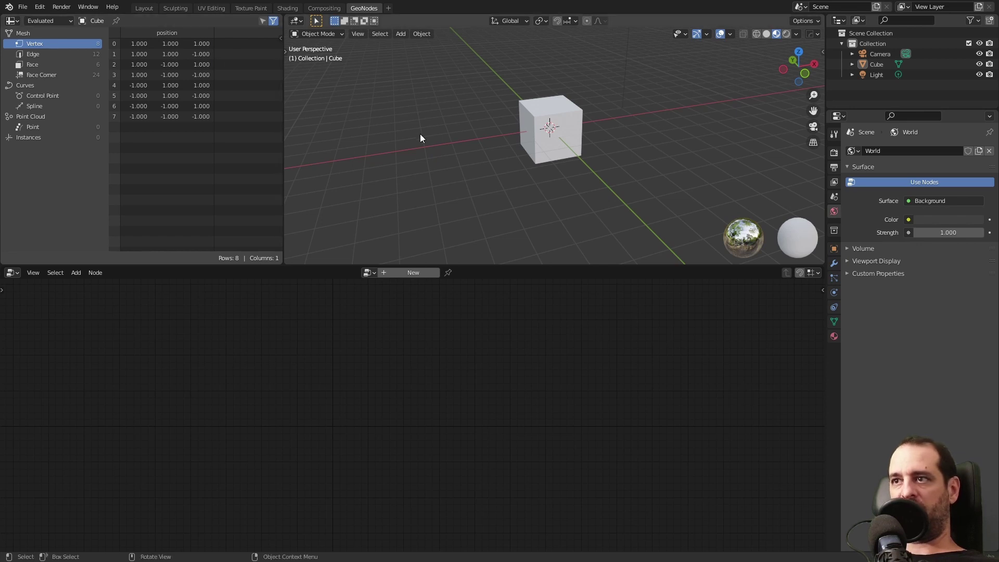
Delete the default cube from the scene
{"action": "left_click", "coordinate": [579, 127]}
{"action": "middle_click_drag", "start_coordinate": [525, 131], "coordinate": [597, 161]}
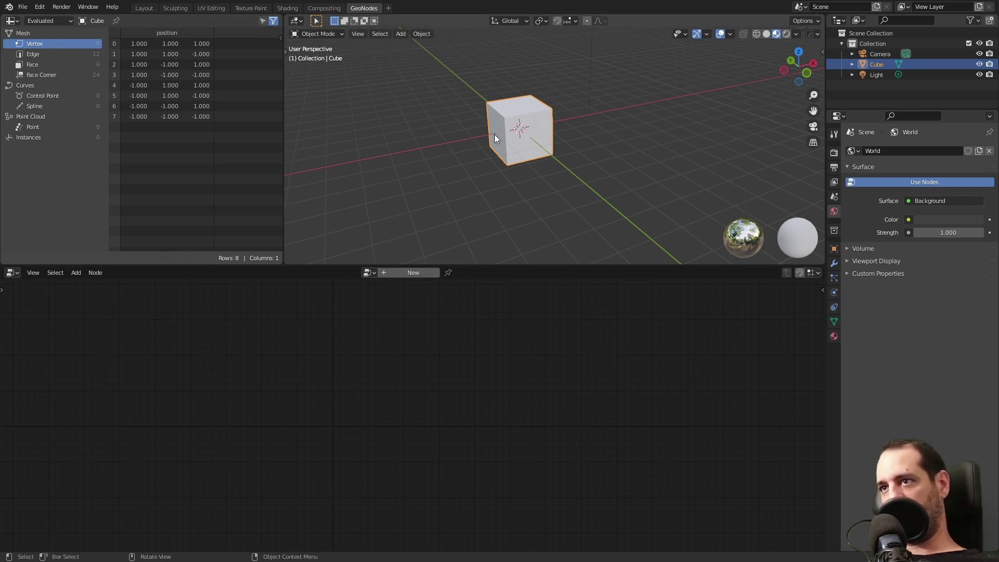
{"action": "middle_click_drag", "start_coordinate": [587, 158], "coordinate": [544, 144], "text": "shift"}
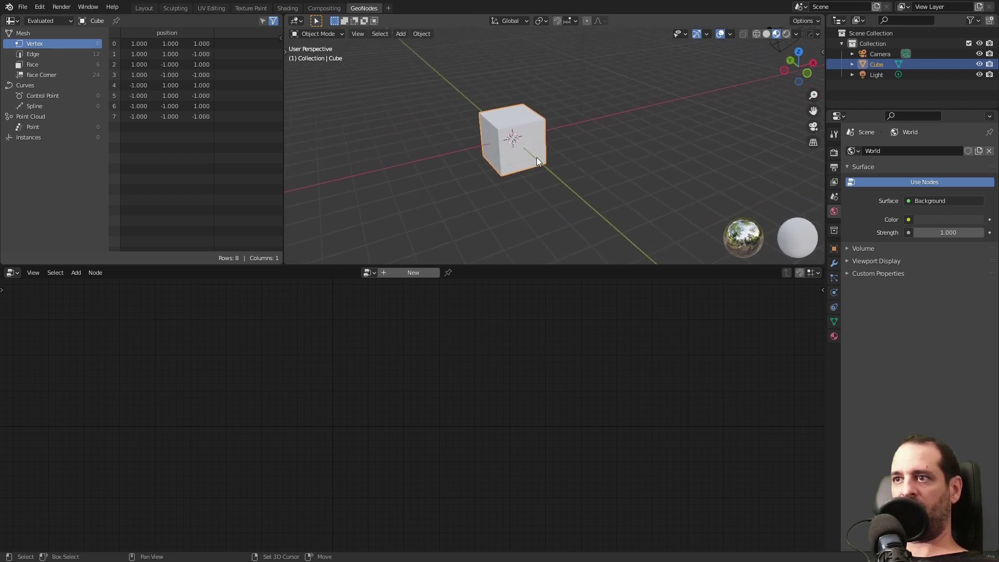
{"action": "scroll", "coordinate": [536, 158], "scroll_direction": "up", "scroll_amount": 1}
{"action": "scroll", "coordinate": [508, 136], "scroll_direction": "up", "scroll_amount": 1}
{"action": "mouse_move", "coordinate": [538, 179]}
{"action": "middle_mouse_down", "text": "shift"}
{"action": "mouse_move", "coordinate": [524, 170]}
{"action": "mouse_move", "coordinate": [551, 185]}
{"action": "mouse_move", "coordinate": [545, 178]}
{"action": "middle_mouse_up", "text": "shift"}
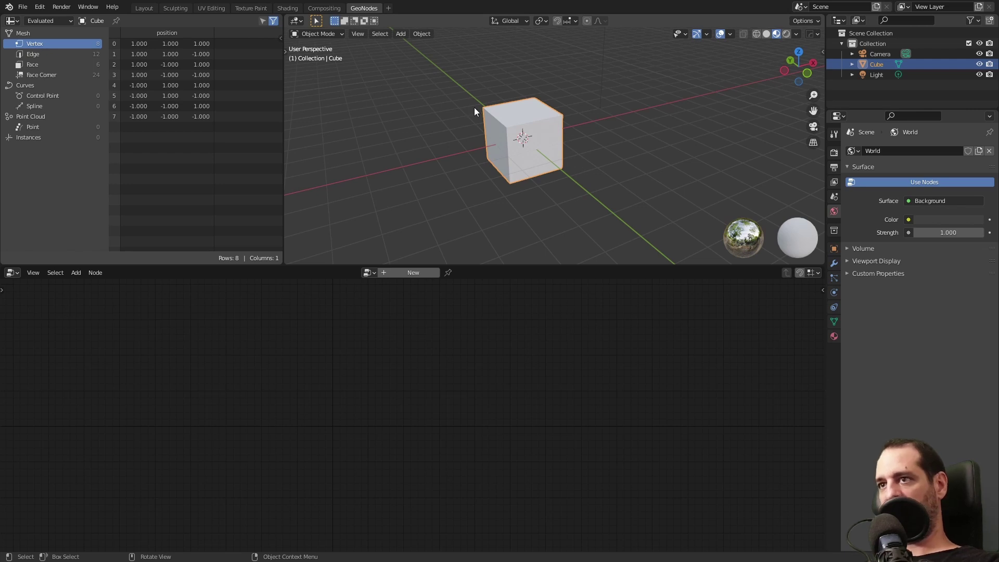
{"action": "key", "text": "Delete"}
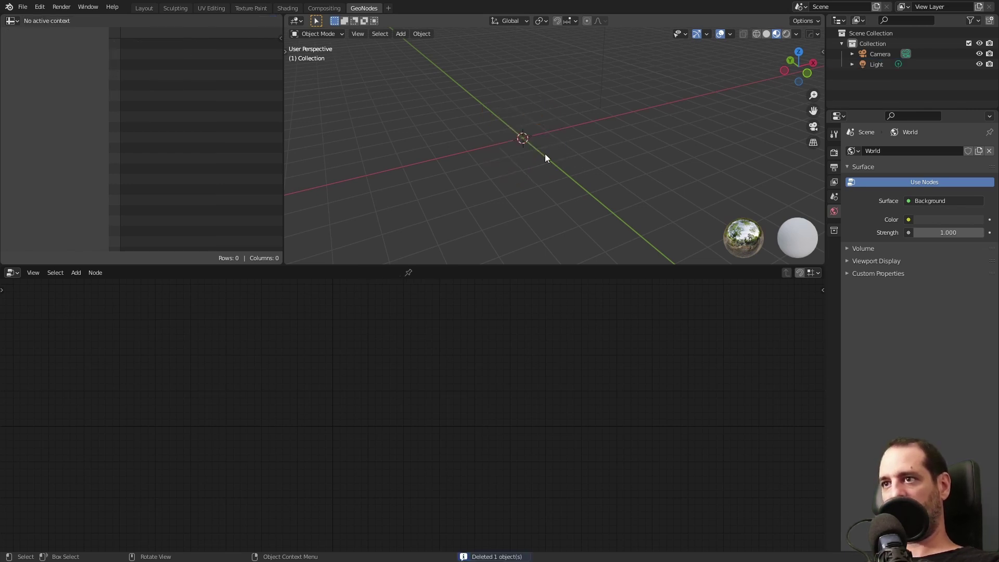
Add a round cube mesh and set its radius to 1 so that it forms a sphere
{"action": "key", "text": "shift+a"}
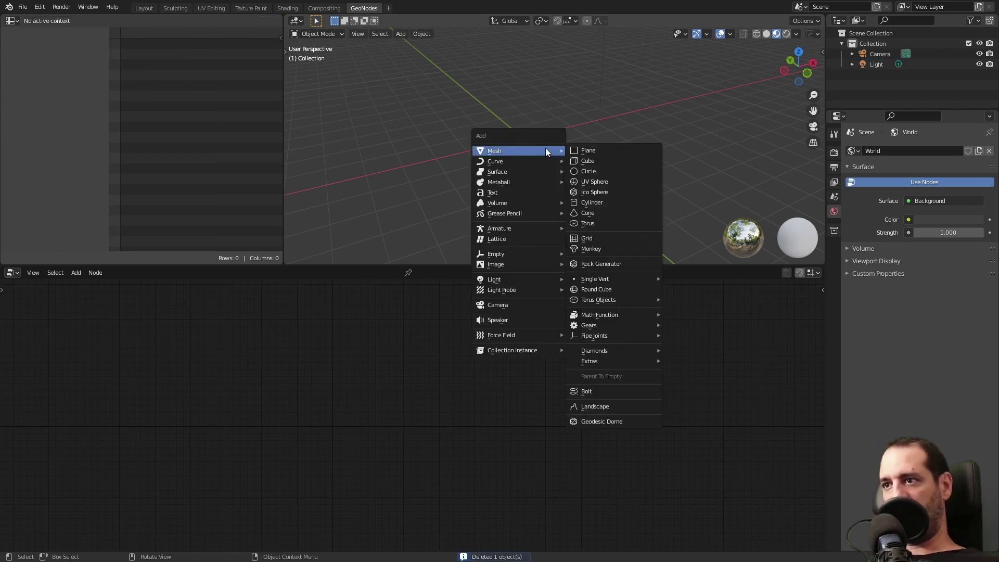
{"action": "left_click", "coordinate": [601, 288]}
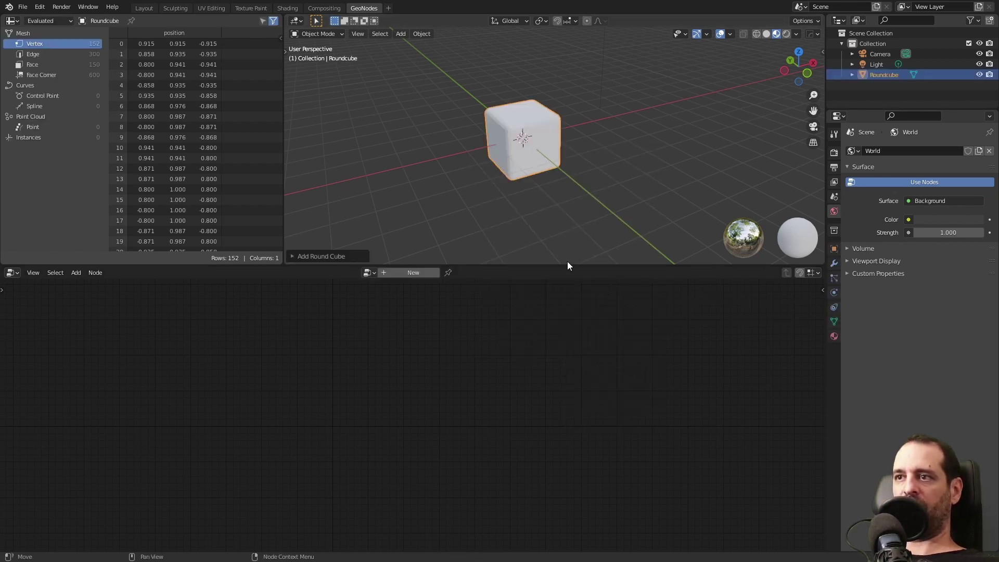
{"action": "left_click", "coordinate": [295, 256]}
{"action": "left_click", "coordinate": [365, 76]}
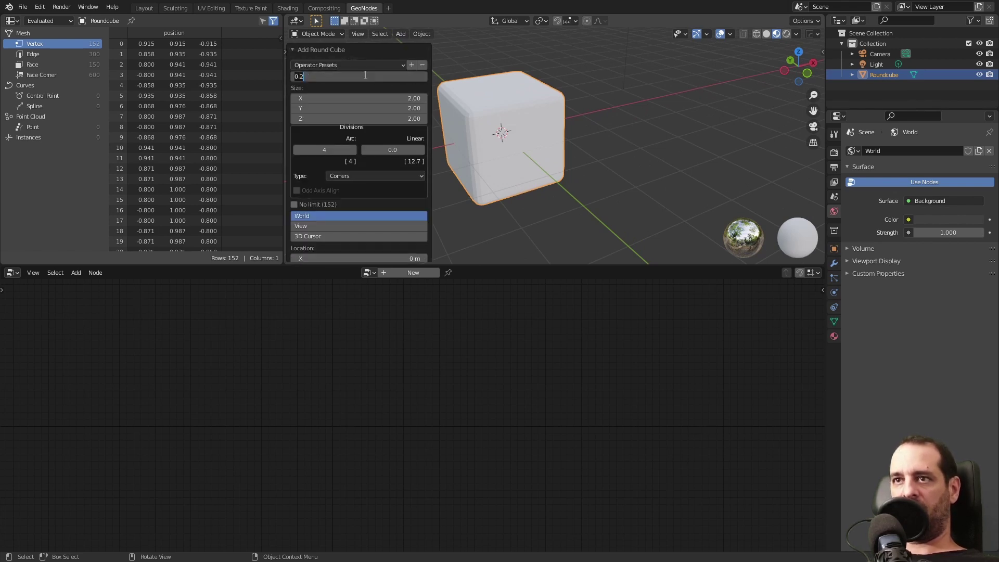
{"action": "type", "text": "1"}
{"action": "key", "text": "Return"}
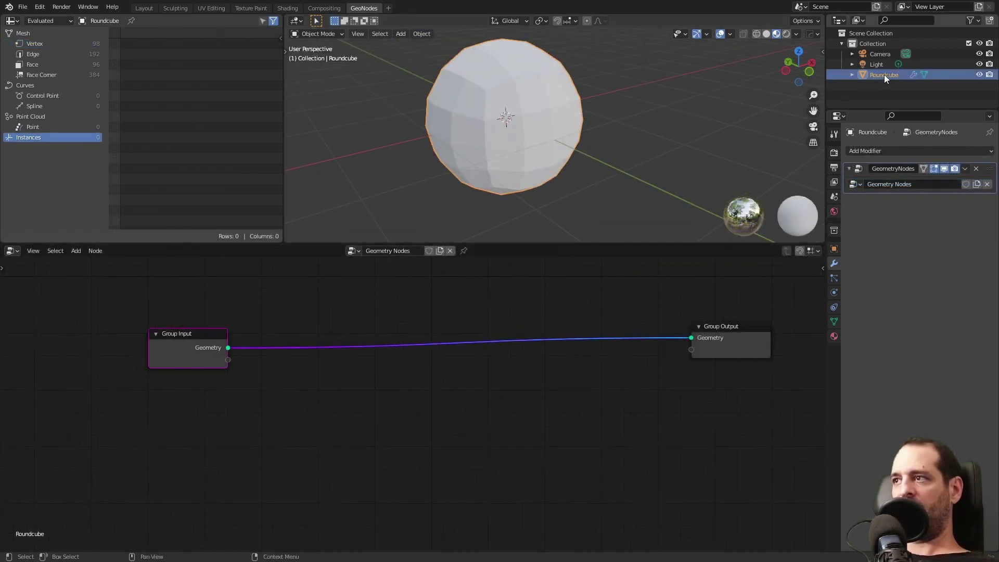
{"action": "key", "text": "shift+a"}
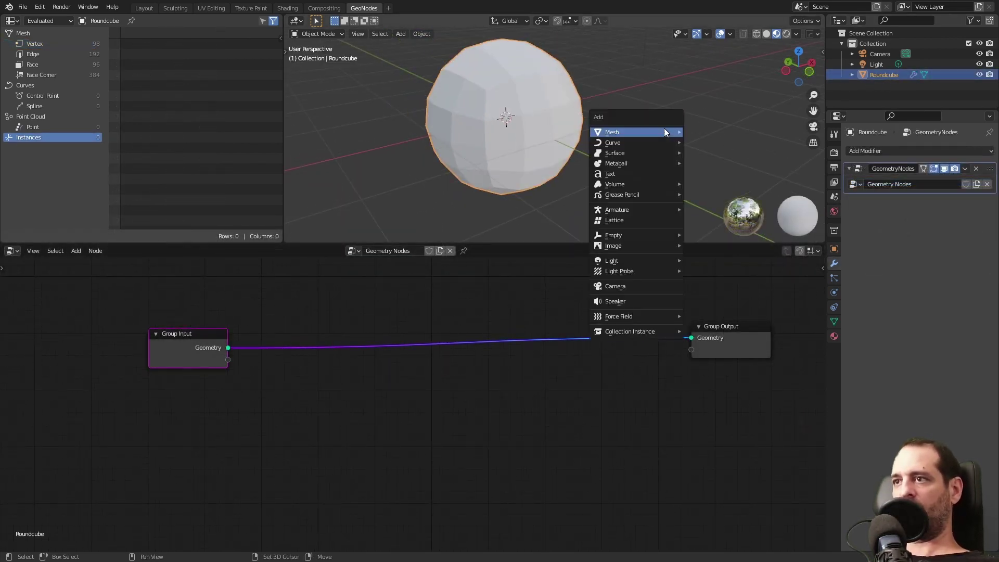
{"action": "mouse_move", "coordinate": [664, 131]}
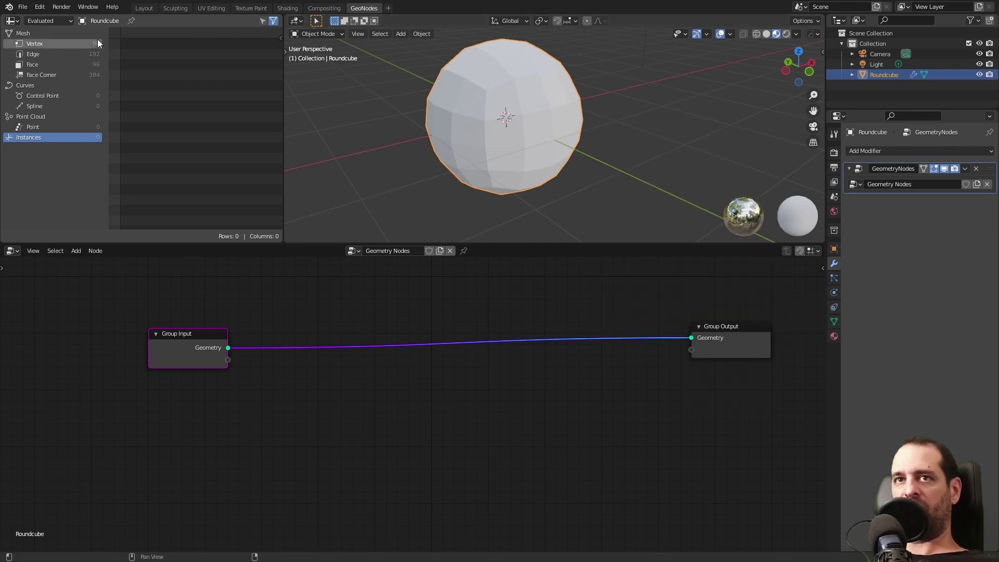
{"action": "left_click", "coordinate": [40, 7]}
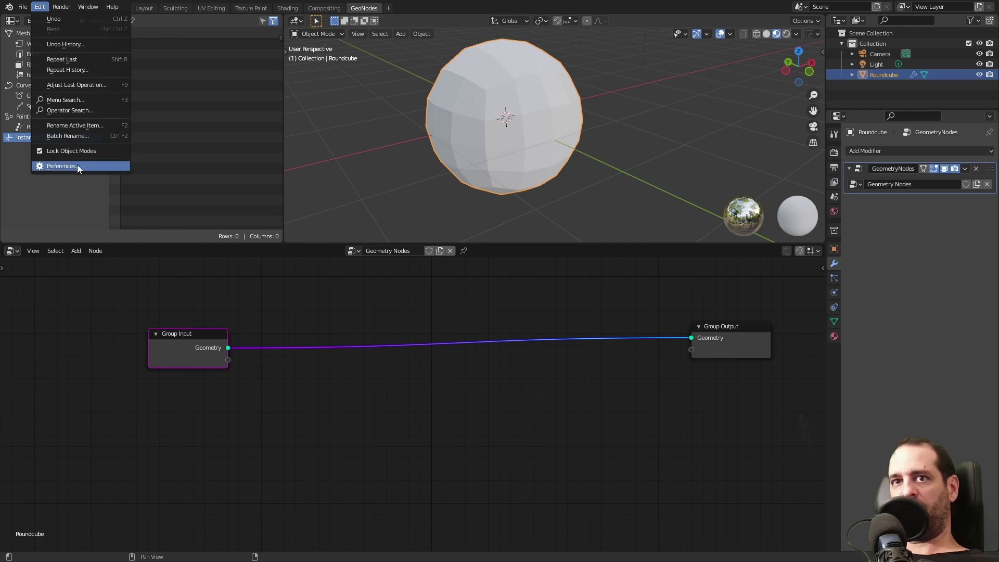
{"action": "left_click", "coordinate": [371, 179]}
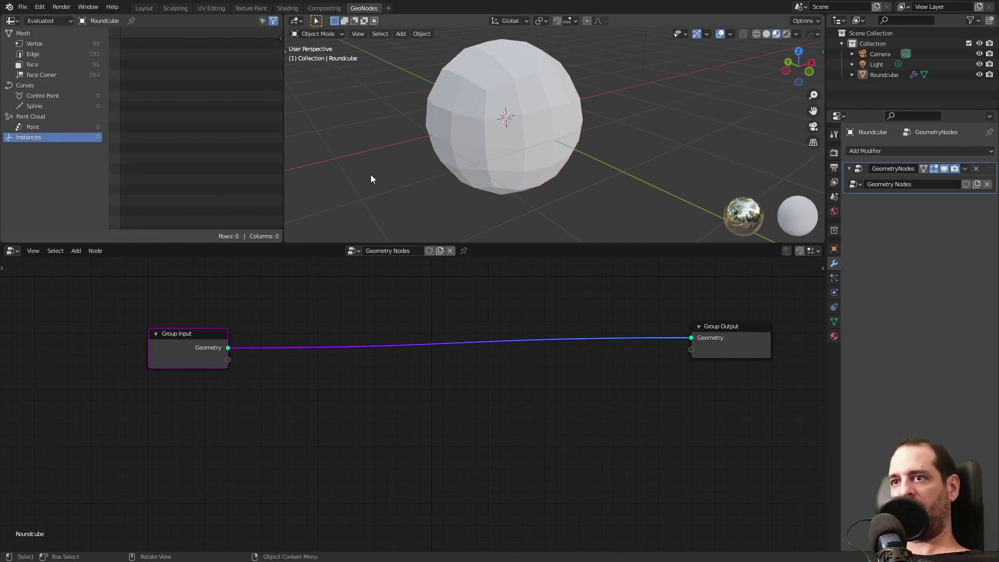
{"action": "left_click", "coordinate": [40, 7]}
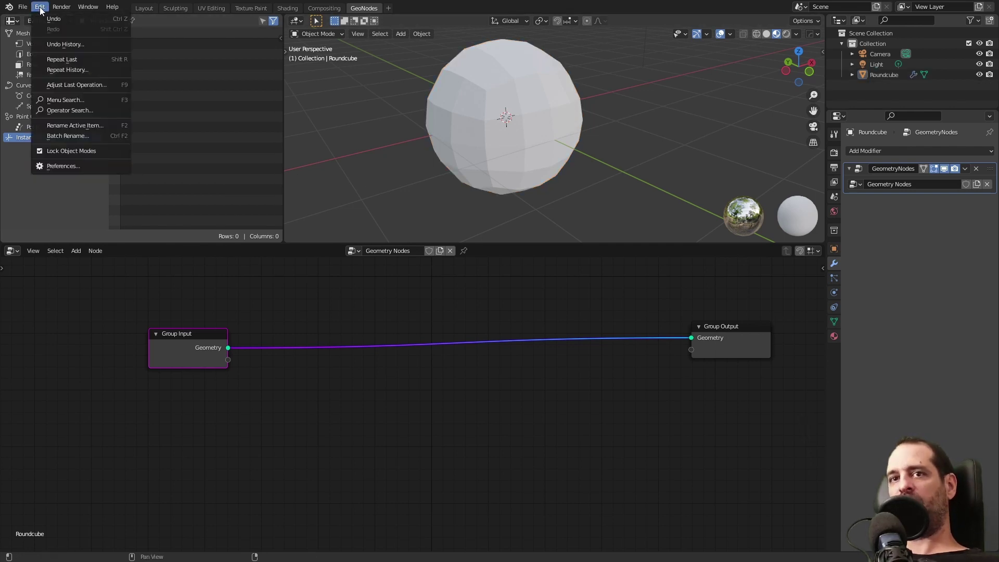
{"action": "left_click", "coordinate": [79, 167]}
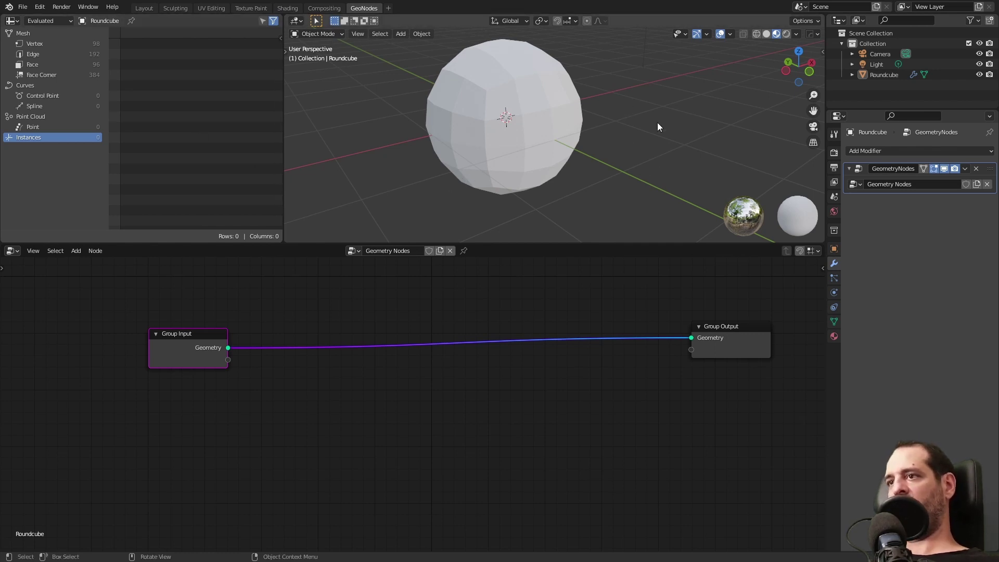
{"action": "key", "text": "shift+a"}
{"action": "mouse_move", "coordinate": [652, 122]}
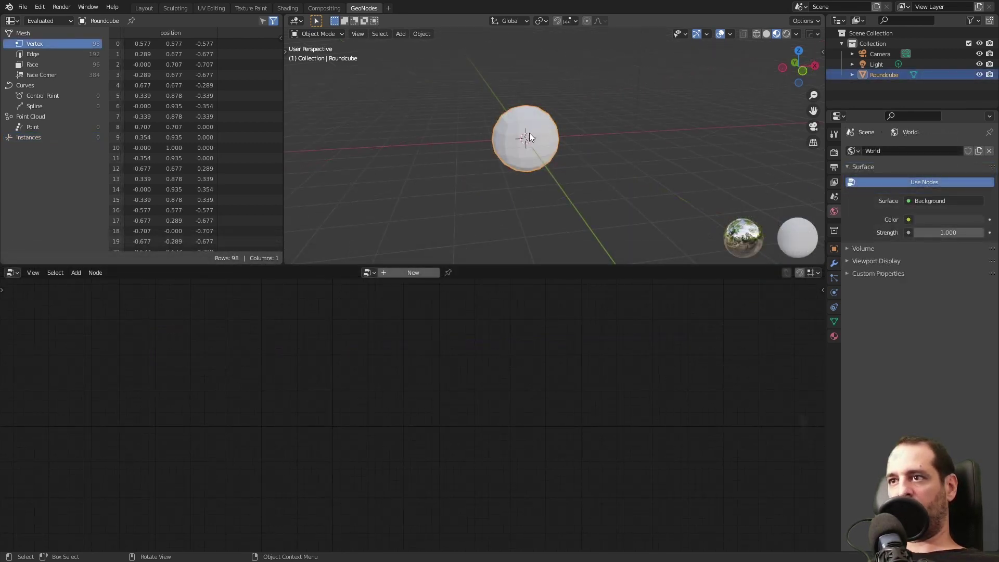
{"action": "middle_click_drag", "start_coordinate": [549, 175], "coordinate": [558, 181], "text": "shift"}
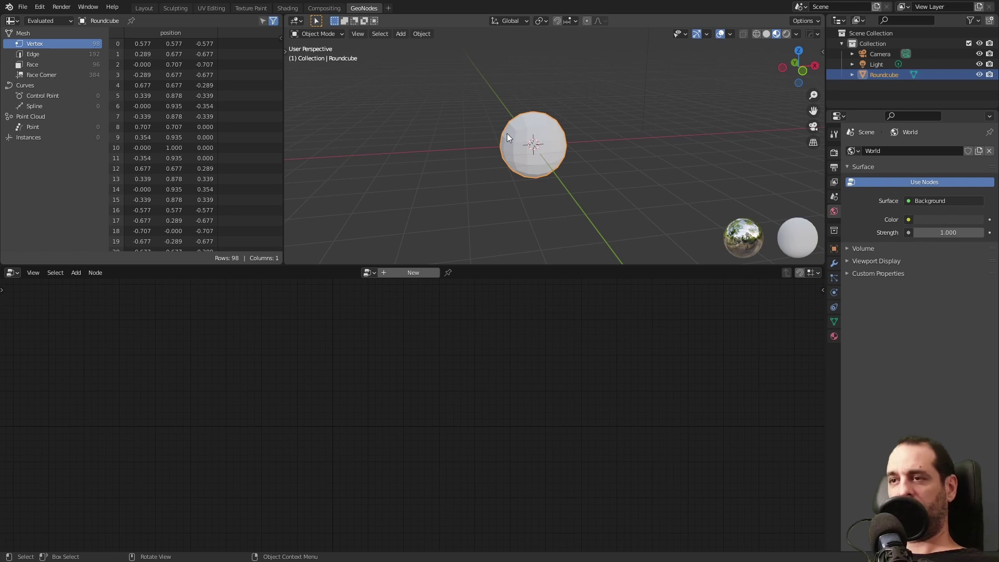
Create a new geometry node tree on the round cube and reposition its Group Input node
{"action": "middle_click_drag", "start_coordinate": [551, 146], "coordinate": [565, 149]}
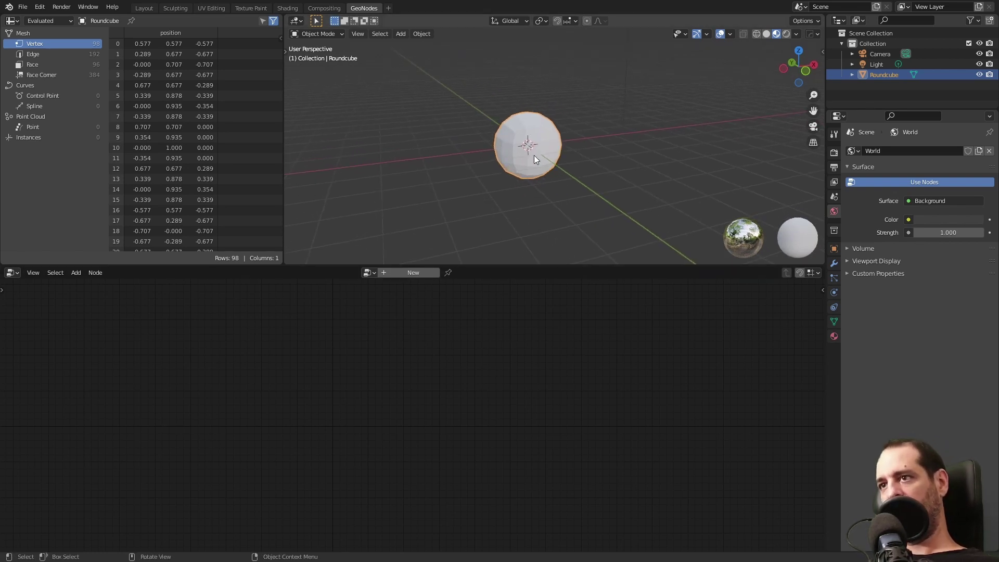
{"action": "left_click", "coordinate": [401, 272]}
{"action": "left_click_drag", "start_coordinate": [311, 420], "coordinate": [267, 408]}
{"action": "scroll", "coordinate": [389, 435], "scroll_direction": "up", "scroll_amount": 6}
{"action": "middle_click_drag", "start_coordinate": [393, 449], "coordinate": [432, 385]}
{"action": "left_click_drag", "start_coordinate": [234, 328], "coordinate": [224, 356]}
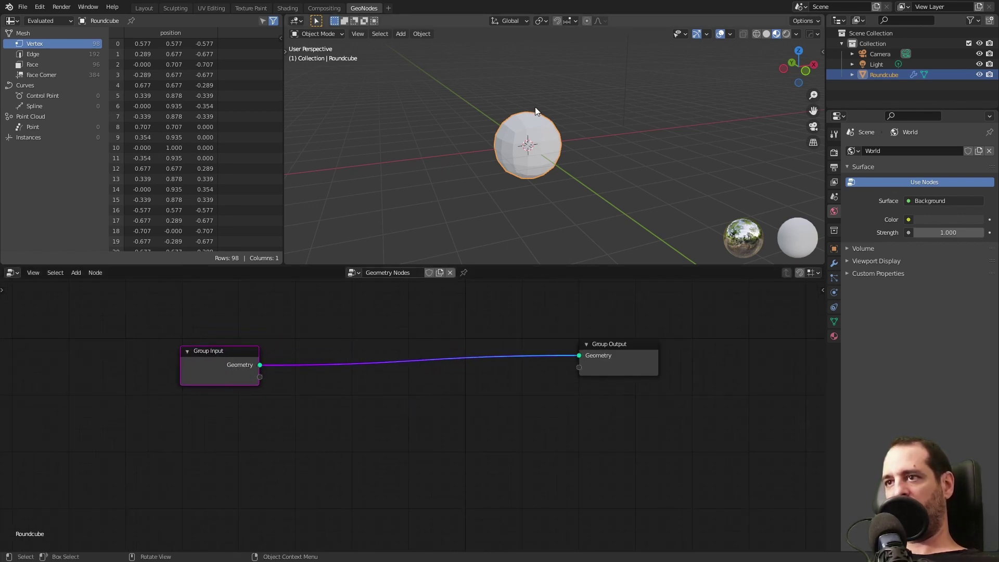
Unlink the Group Output from the Group Input and feed it from a new Cube mesh primitive node instead
{"action": "left_click_drag", "start_coordinate": [579, 355], "coordinate": [524, 352]}
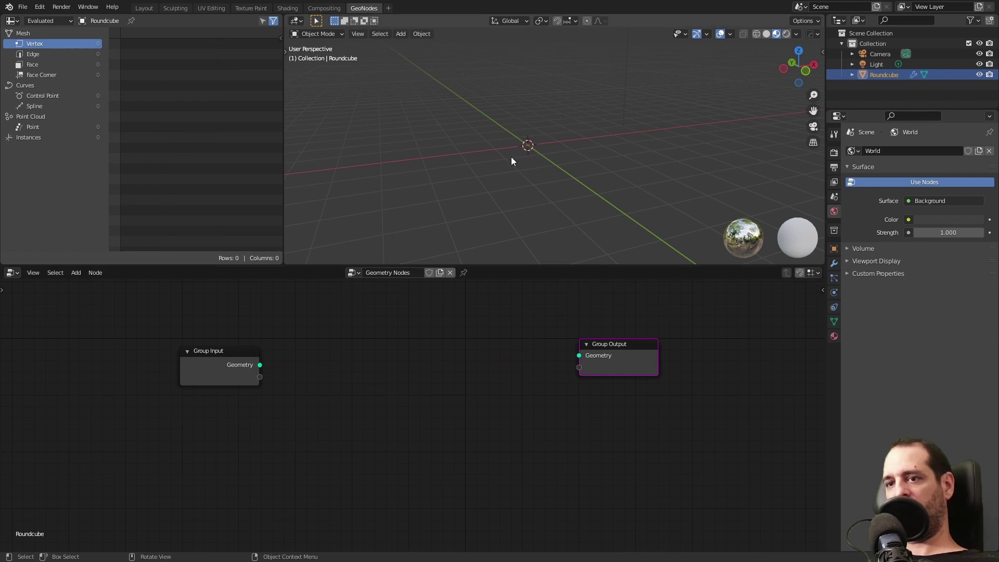
{"action": "key", "text": "shift+a"}
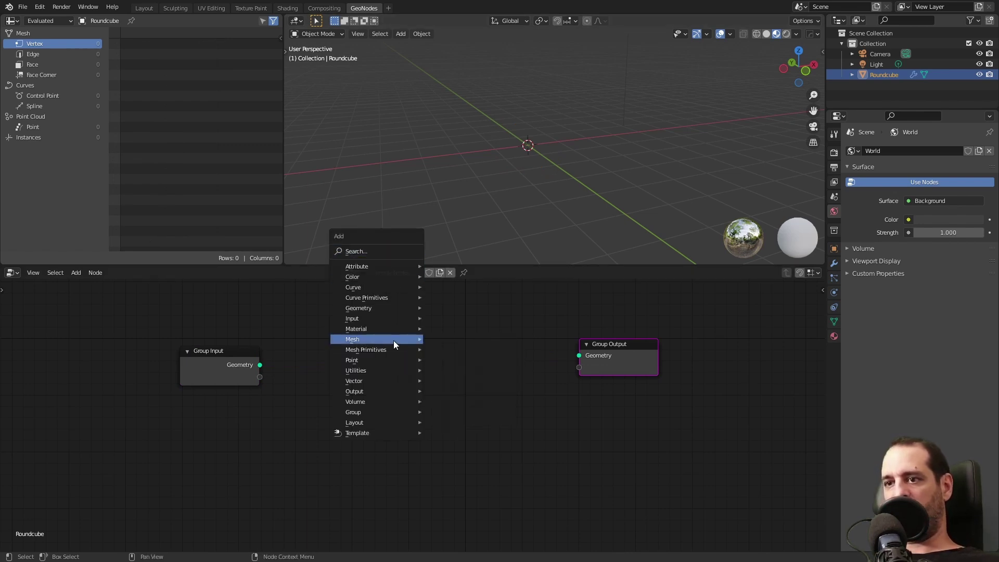
{"action": "mouse_move", "coordinate": [391, 341]}
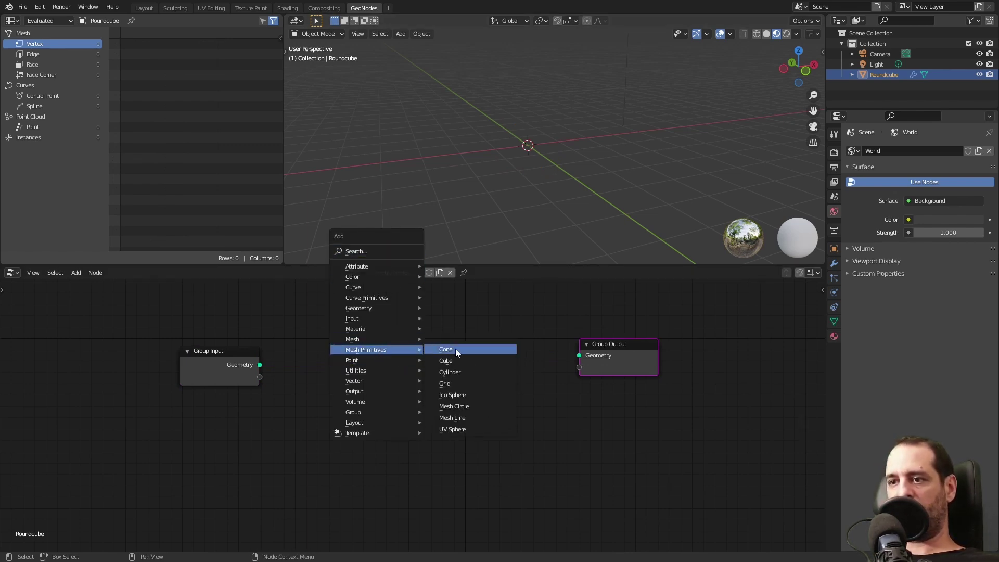
{"action": "left_click", "coordinate": [457, 361]}
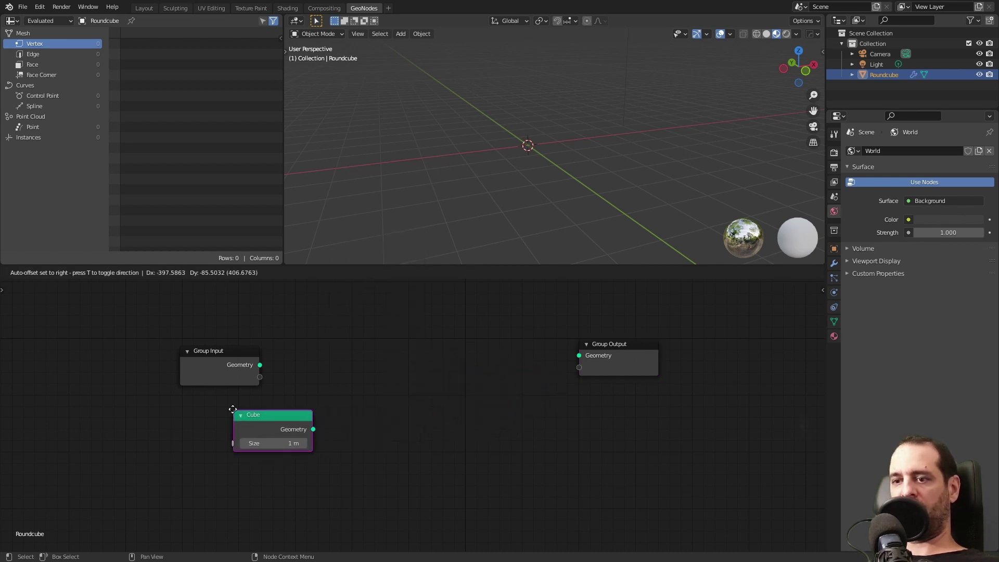
{"action": "left_click", "coordinate": [326, 427]}
{"action": "left_click_drag", "start_coordinate": [308, 428], "coordinate": [577, 356]}
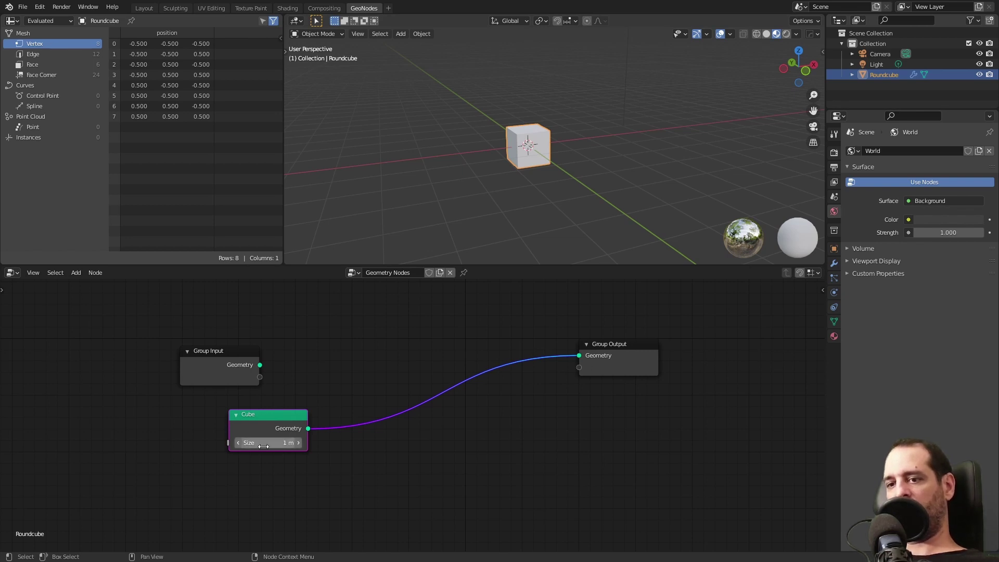
{"action": "left_click_drag", "start_coordinate": [303, 434], "coordinate": [378, 421]}
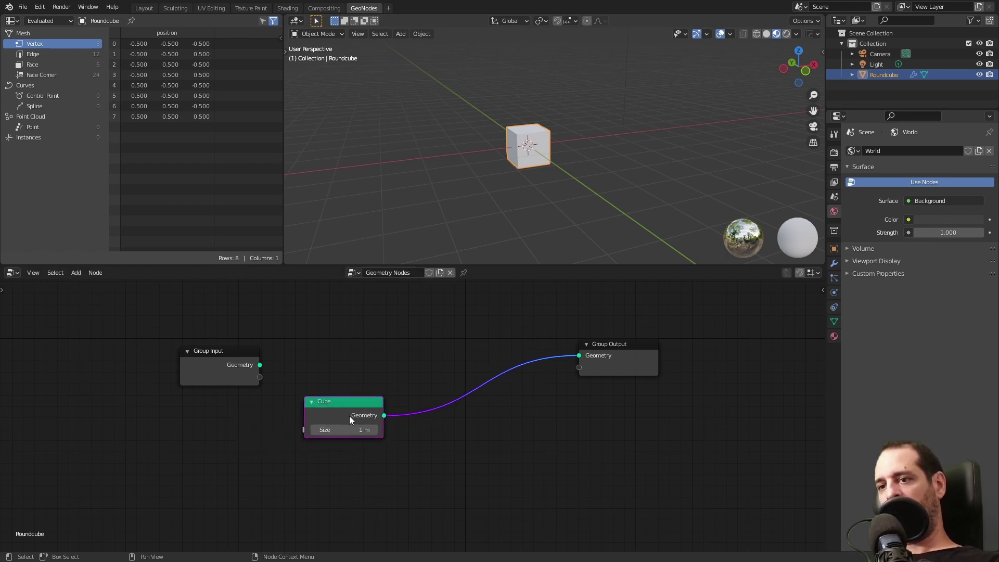
Delete the Cube node and link the Group Input's geometry back to the Group Output
{"action": "key", "text": "x"}
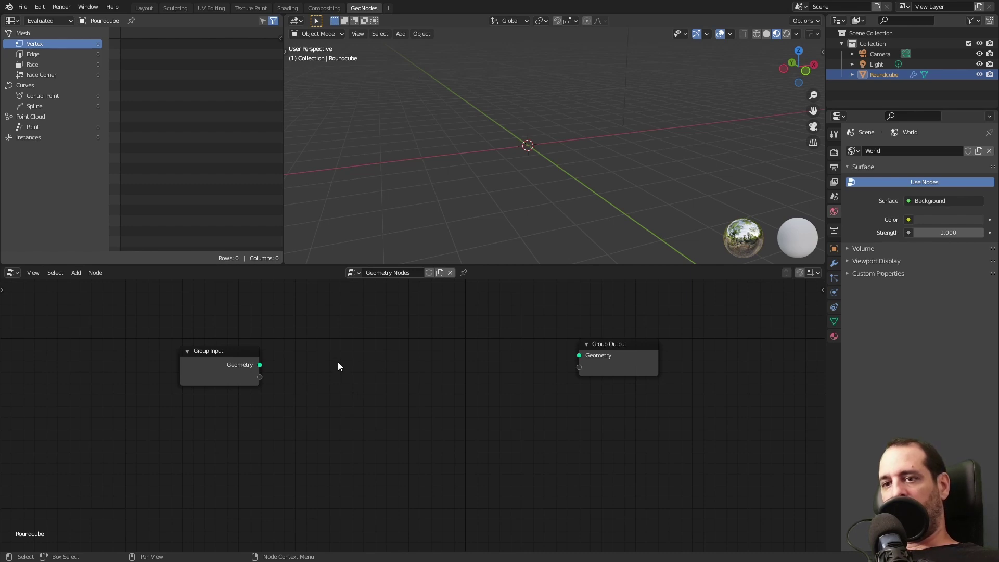
{"action": "left_click_drag", "start_coordinate": [260, 364], "coordinate": [581, 356]}
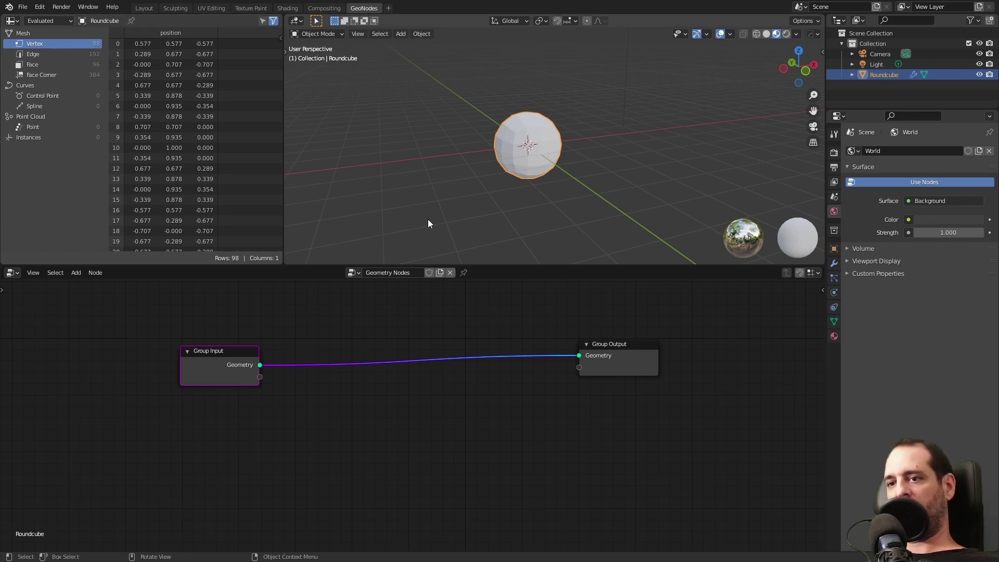
Add a Cube primitive node below the Group Input and link its geometry to the Group Output
{"action": "key", "text": "shift+a"}
{"action": "left_click", "coordinate": [338, 230]}
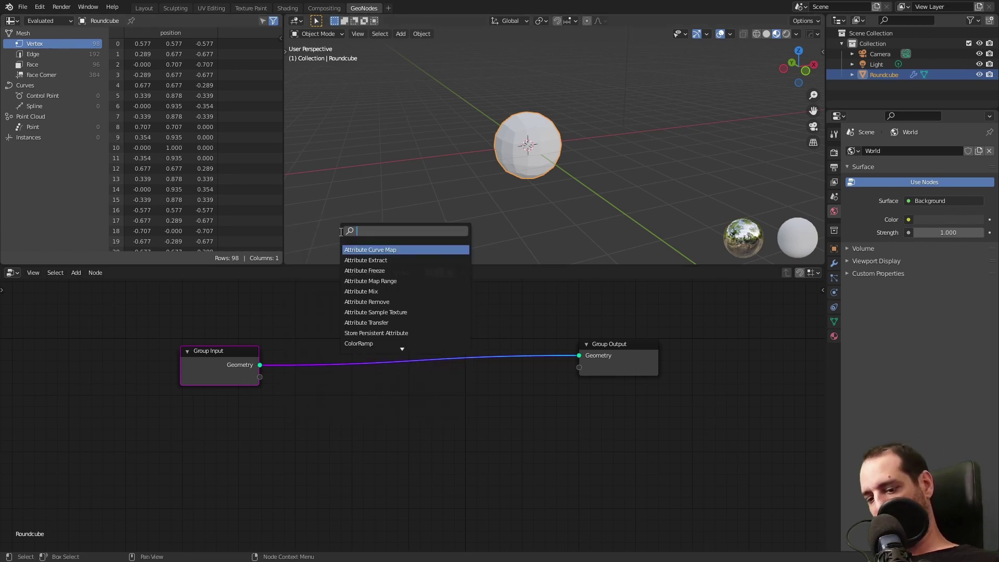
{"action": "type", "text": "cub"}
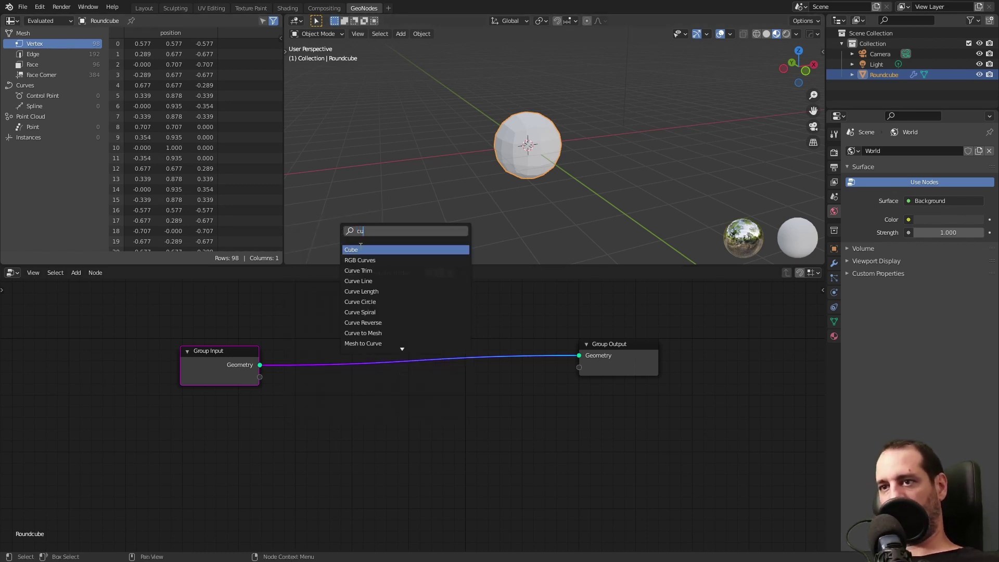
{"action": "key", "text": "Return"}
{"action": "left_click", "coordinate": [294, 424]}
{"action": "left_click_drag", "start_coordinate": [352, 425], "coordinate": [578, 357]}
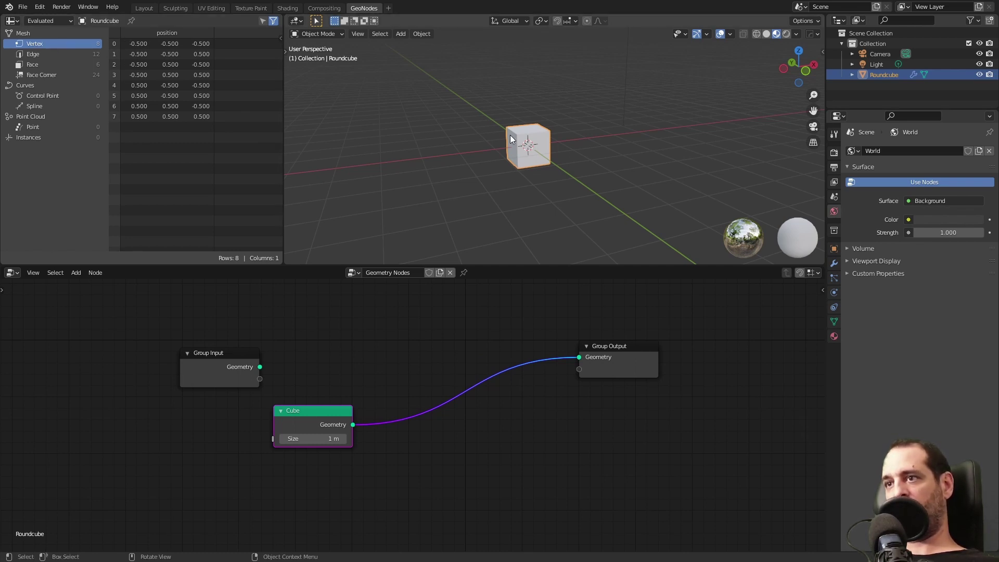
Add an Index node and place it directly below the Cube node
{"action": "middle_click_drag", "start_coordinate": [509, 135], "coordinate": [519, 143]}
{"action": "scroll", "coordinate": [518, 142], "scroll_direction": "up", "scroll_amount": 2}
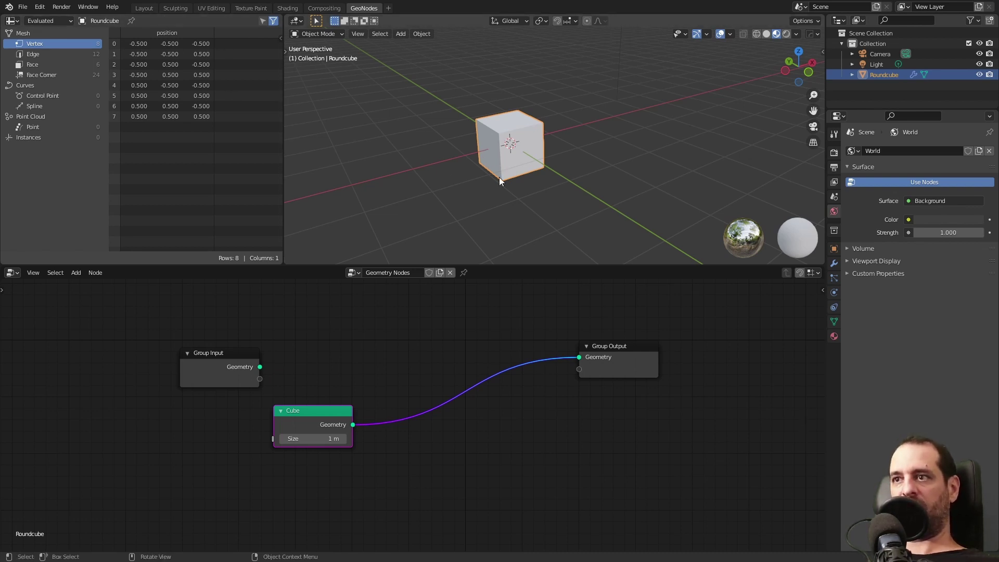
{"action": "middle_click_drag", "start_coordinate": [498, 177], "coordinate": [572, 126]}
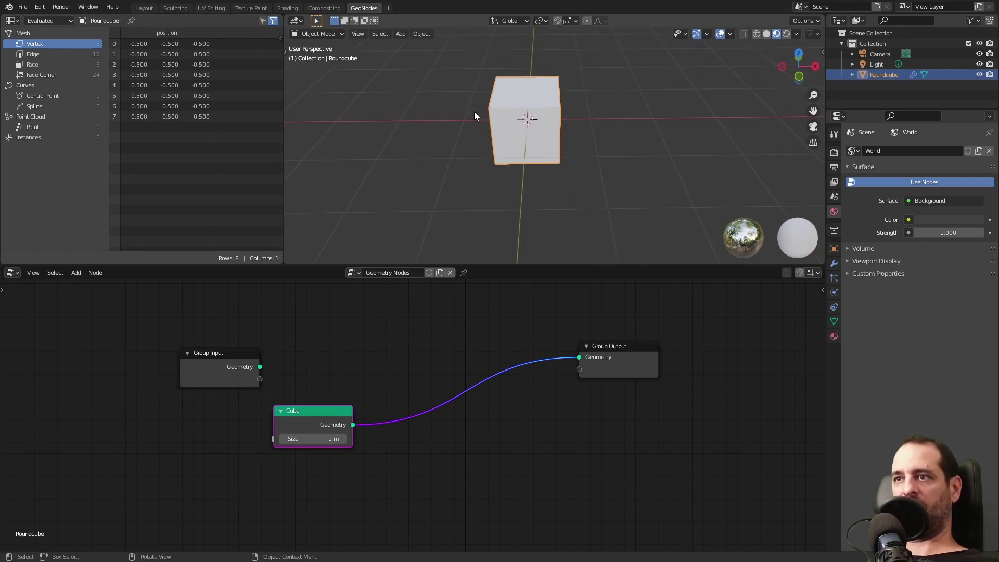
{"action": "middle_click_drag", "start_coordinate": [458, 114], "coordinate": [470, 111]}
{"action": "middle_click_drag", "start_coordinate": [388, 106], "coordinate": [422, 98]}
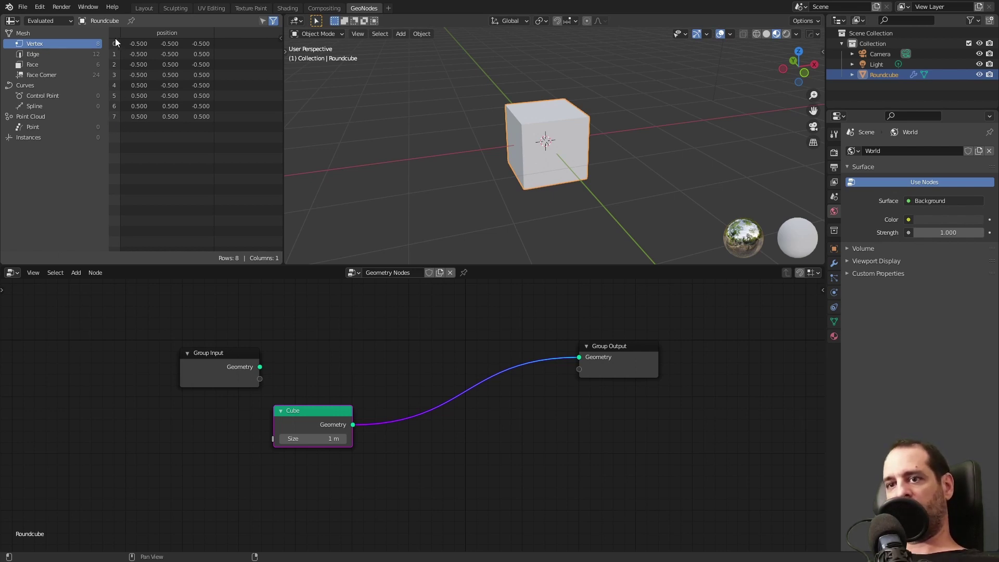
{"action": "middle_click_drag", "start_coordinate": [369, 351], "coordinate": [364, 340]}
{"action": "key", "text": "shift+a"}
{"action": "left_click", "coordinate": [362, 338]}
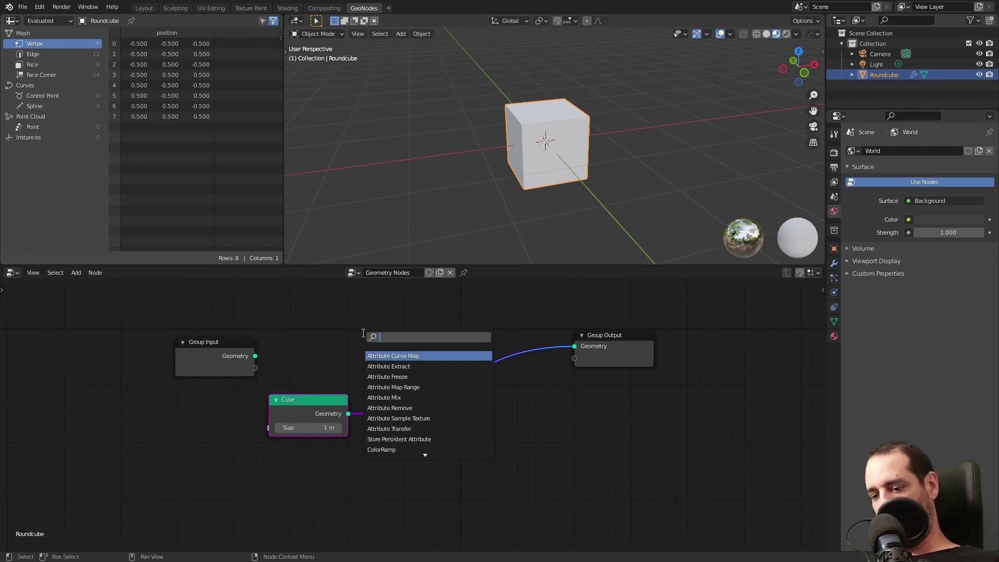
{"action": "type", "text": "inde"}
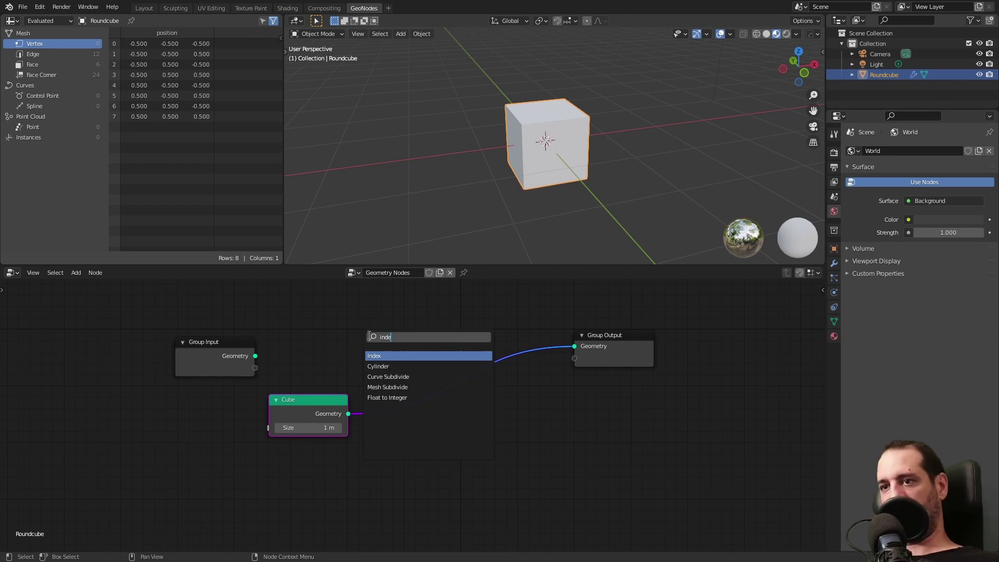
{"action": "key", "text": "Return"}
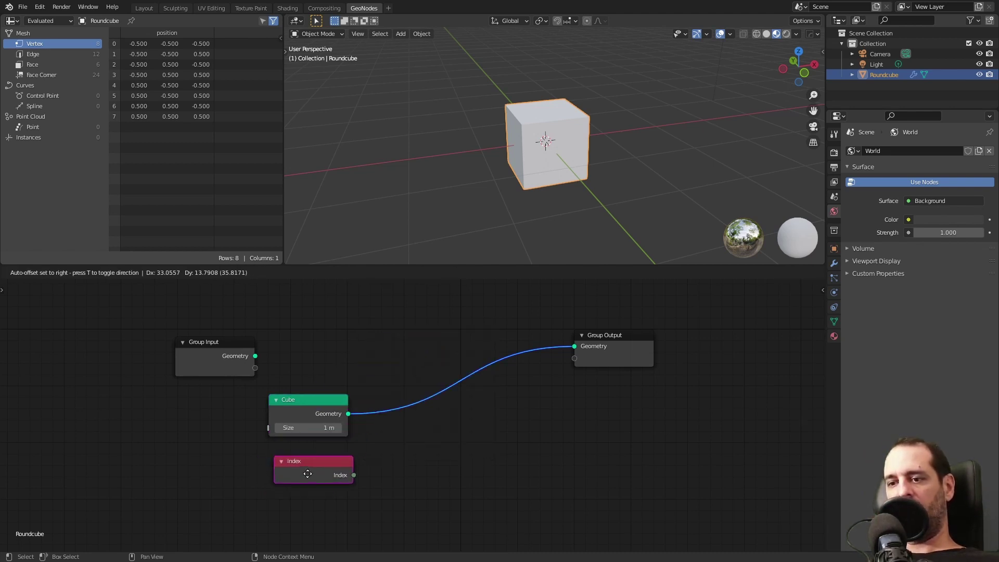
{"action": "left_click", "coordinate": [301, 473]}
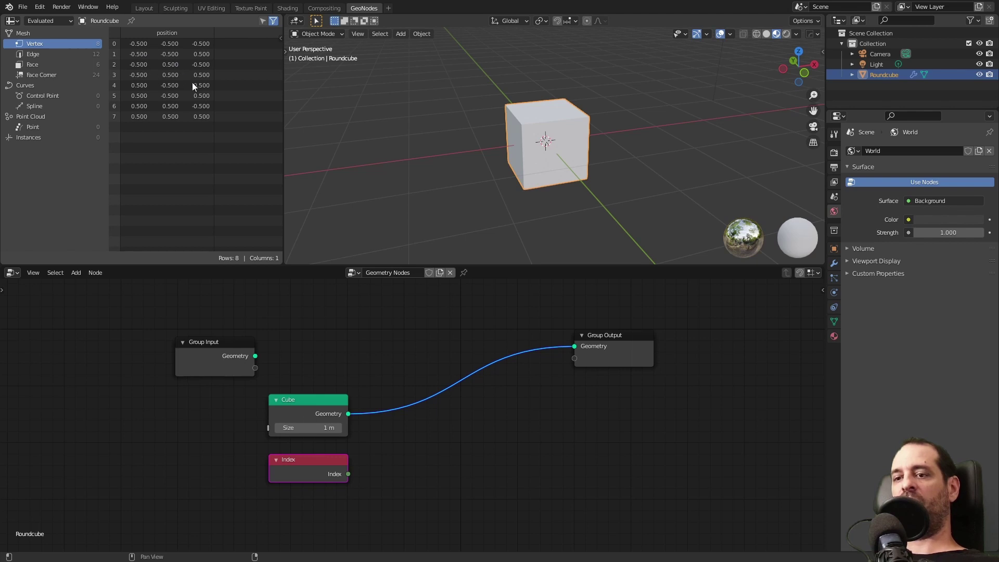
Add a Math node beside the Index node and set its operation to Compare
{"action": "middle_click_drag", "start_coordinate": [374, 378], "coordinate": [330, 299]}
{"action": "middle_click_drag", "start_coordinate": [350, 359], "coordinate": [330, 384]}
{"action": "key", "text": "shift+a"}
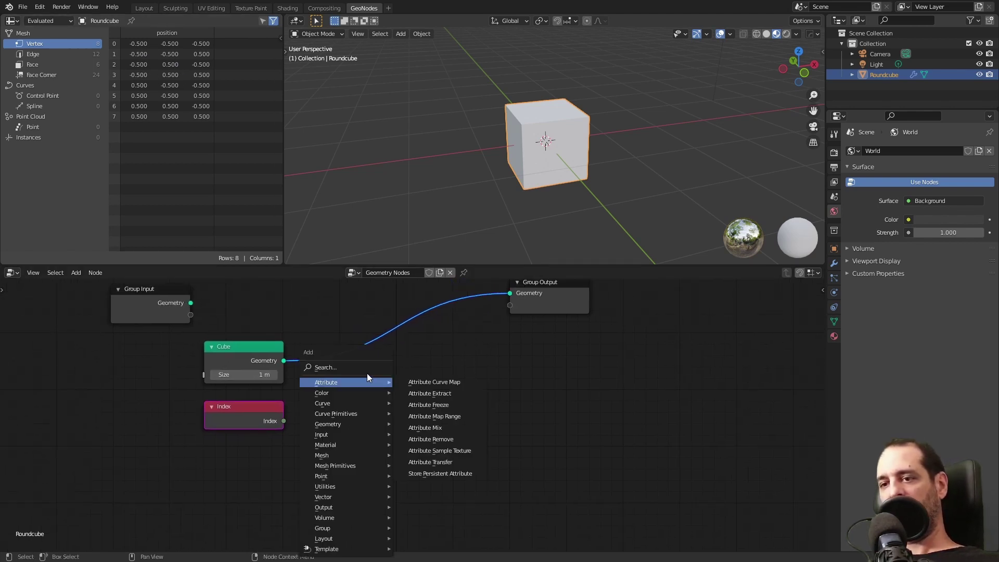
{"action": "left_click", "coordinate": [365, 369]}
{"action": "type", "text": "msh"}
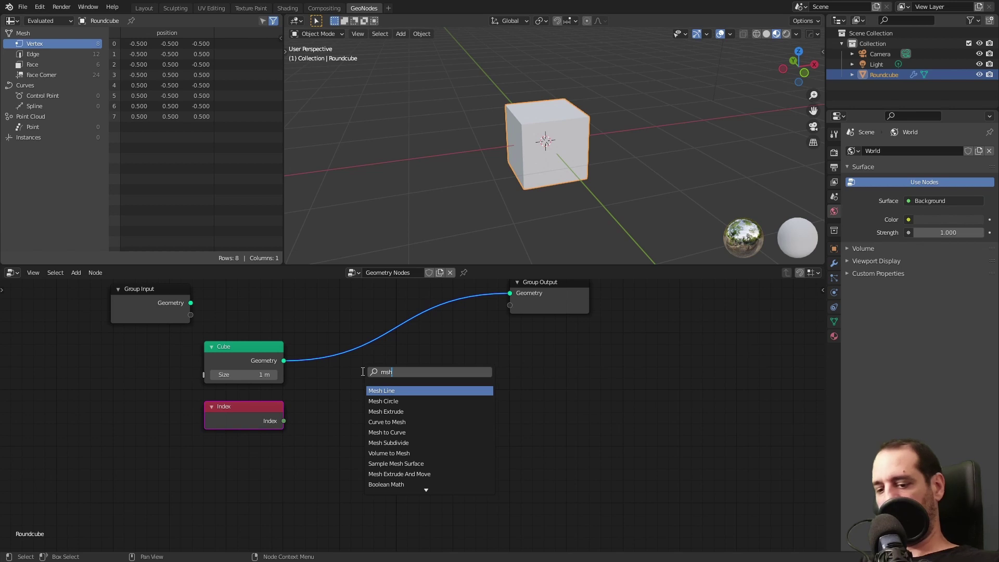
{"action": "key", "text": "BackSpace"}
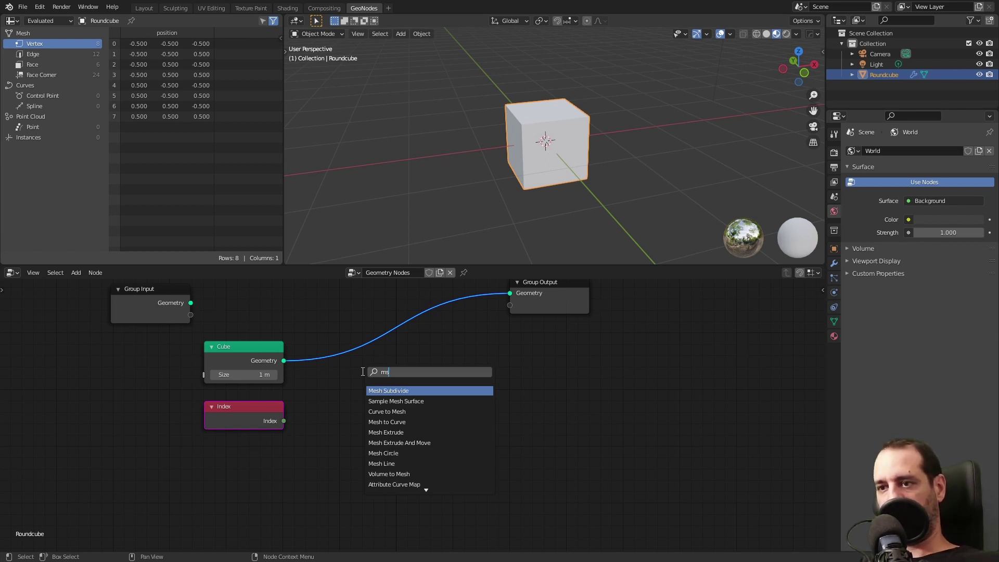
{"action": "key", "text": "BackSpace"}
{"action": "type", "text": "ath"}
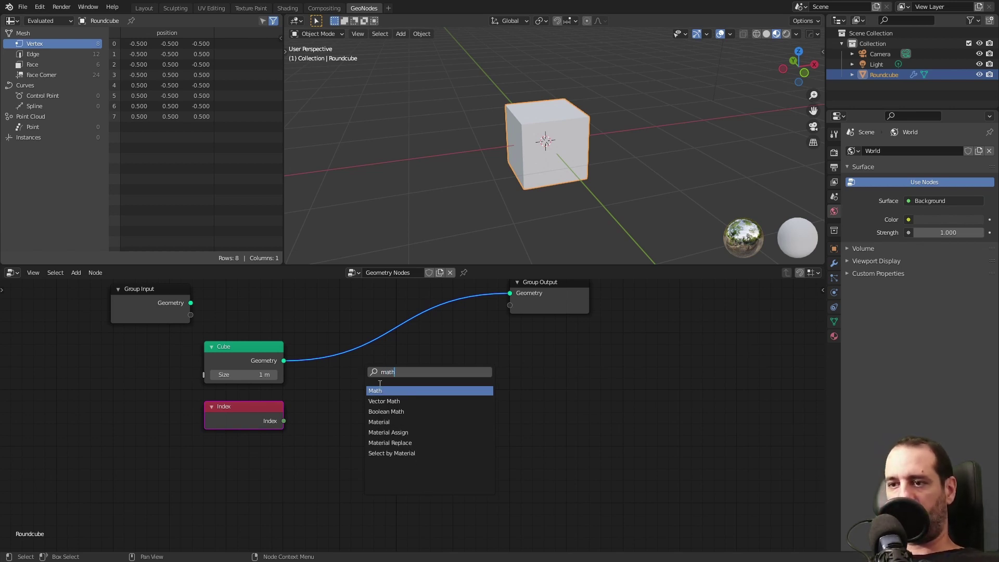
{"action": "key", "text": "Return"}
{"action": "left_click", "coordinate": [304, 423]}
{"action": "left_click", "coordinate": [337, 425]}
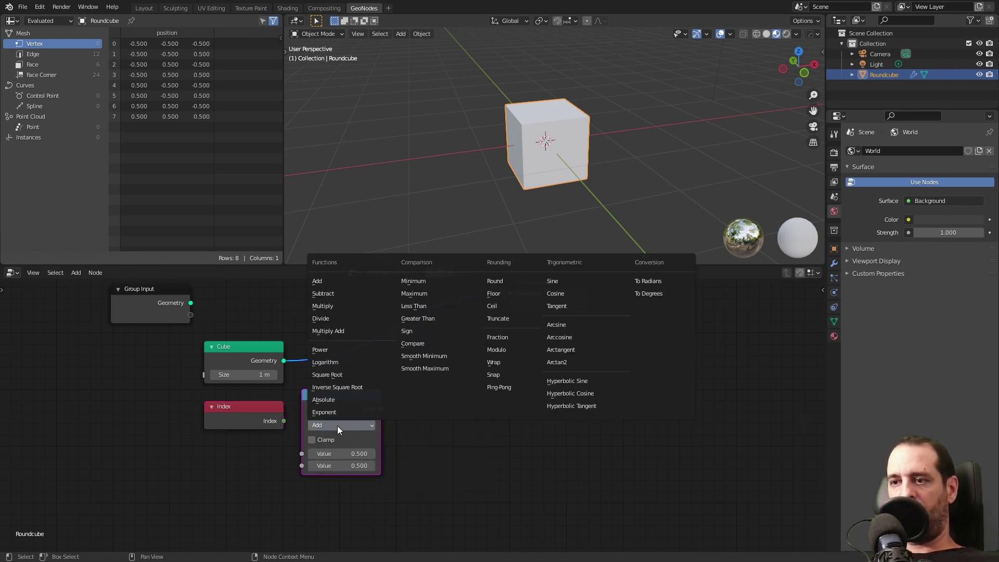
{"action": "left_click", "coordinate": [439, 343]}
Link the Index output to the Compare node's first value and set the value it is compared with to 1
{"action": "left_click_drag", "start_coordinate": [314, 419], "coordinate": [322, 466]}
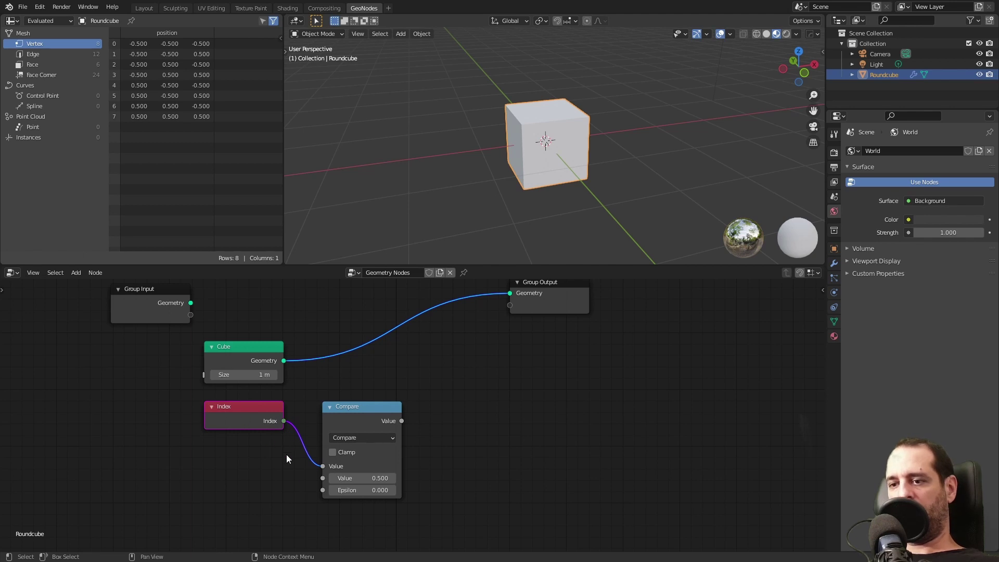
{"action": "left_click", "coordinate": [367, 479]}
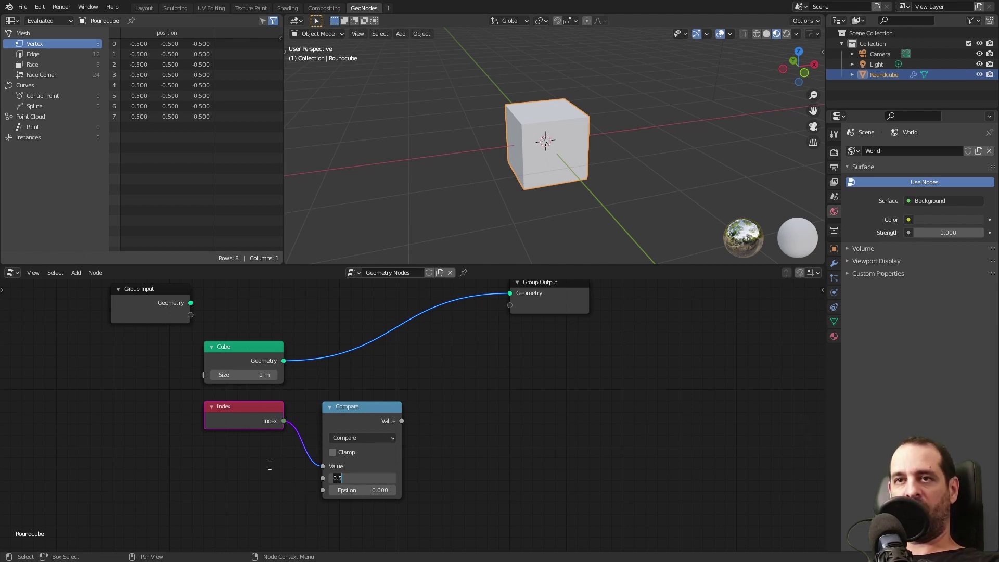
{"action": "type", "text": "1"}
{"action": "key", "text": "Return"}
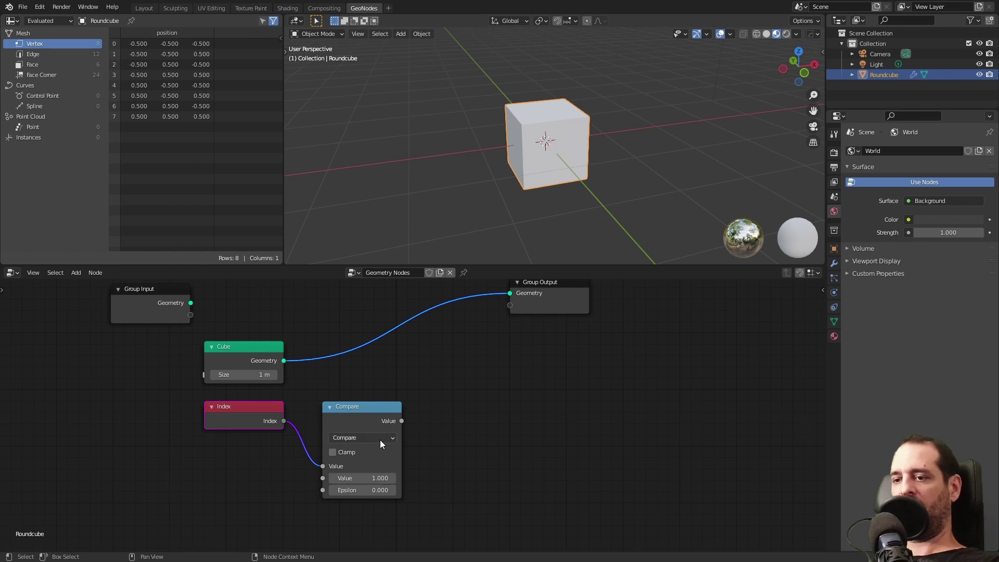
{"action": "mouse_move", "coordinate": [401, 420]}
{"action": "left_mouse_down"}
{"action": "mouse_move", "coordinate": [440, 400]}
{"action": "mouse_move", "coordinate": [391, 409]}
{"action": "left_mouse_up"}
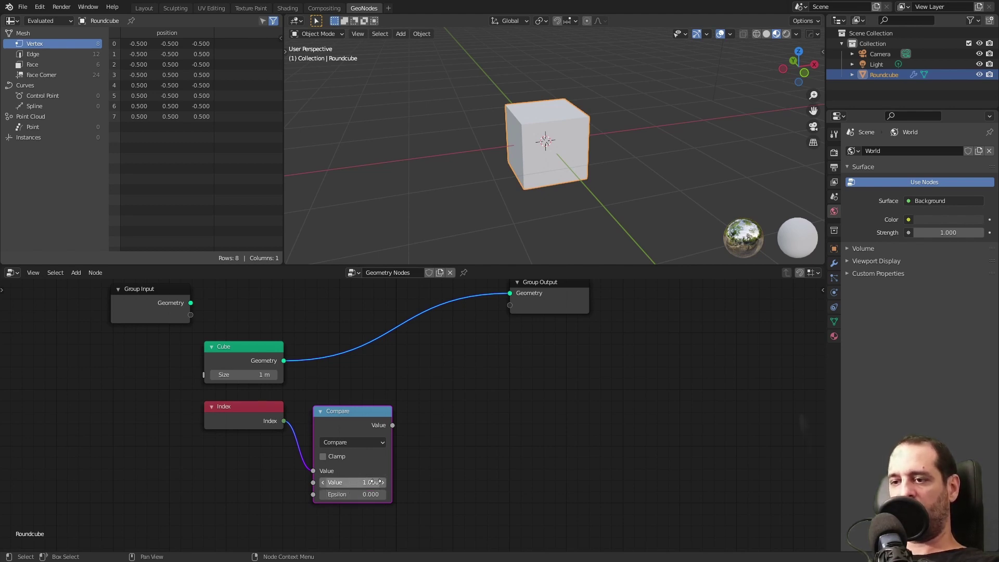
Insert a Point Translate node on the link between Cube and Group Output, and space the nodes apart
{"action": "left_click_drag", "start_coordinate": [392, 425], "coordinate": [431, 370]}
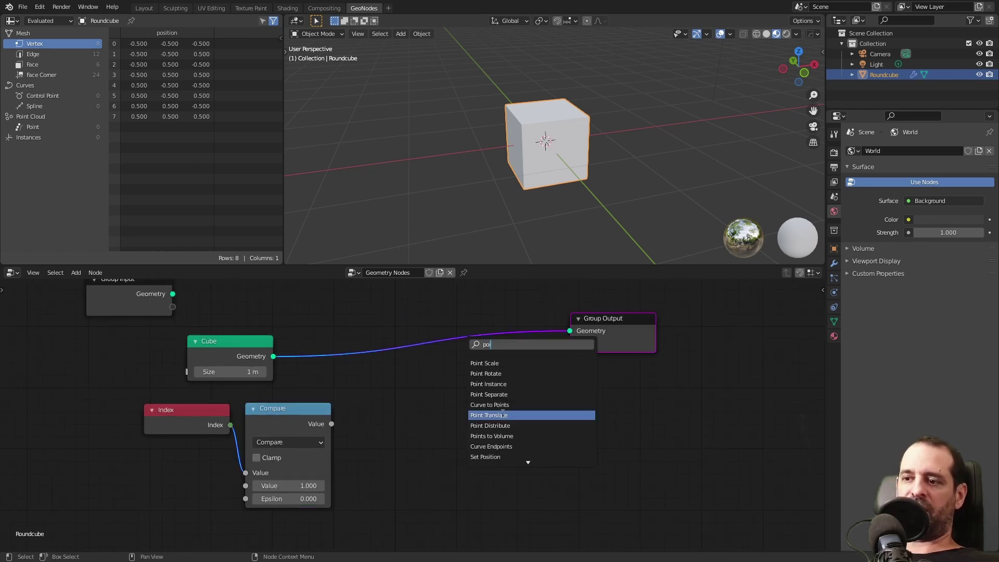
{"action": "left_click", "coordinate": [506, 415]}
{"action": "left_click", "coordinate": [486, 415]}
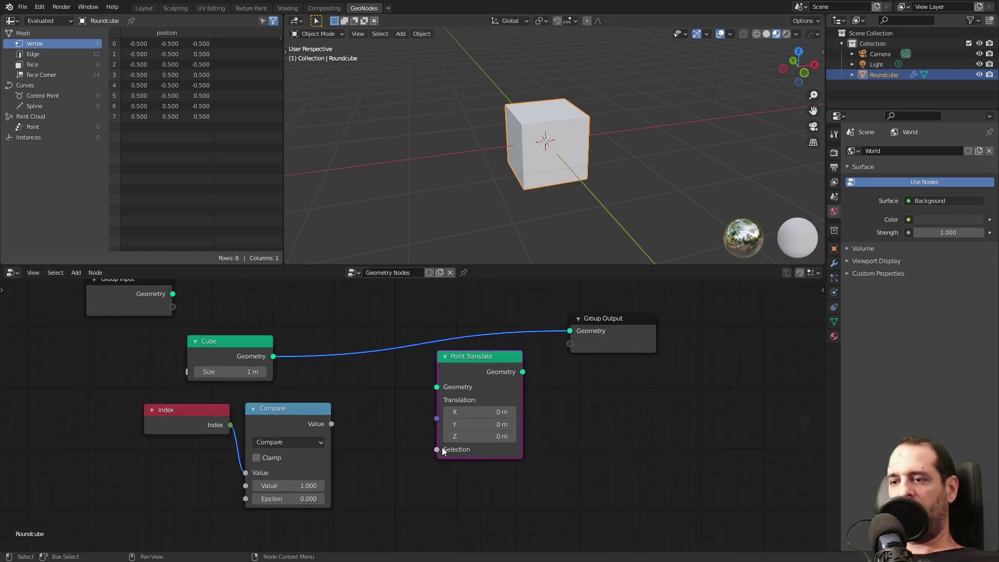
{"action": "mouse_move", "coordinate": [429, 450]}
{"action": "left_mouse_down"}
{"action": "mouse_move", "coordinate": [398, 445]}
{"action": "mouse_move", "coordinate": [436, 456]}
{"action": "mouse_move", "coordinate": [412, 467]}
{"action": "mouse_move", "coordinate": [436, 446]}
{"action": "mouse_move", "coordinate": [404, 442]}
{"action": "mouse_move", "coordinate": [410, 463]}
{"action": "mouse_move", "coordinate": [430, 438]}
{"action": "left_mouse_up"}
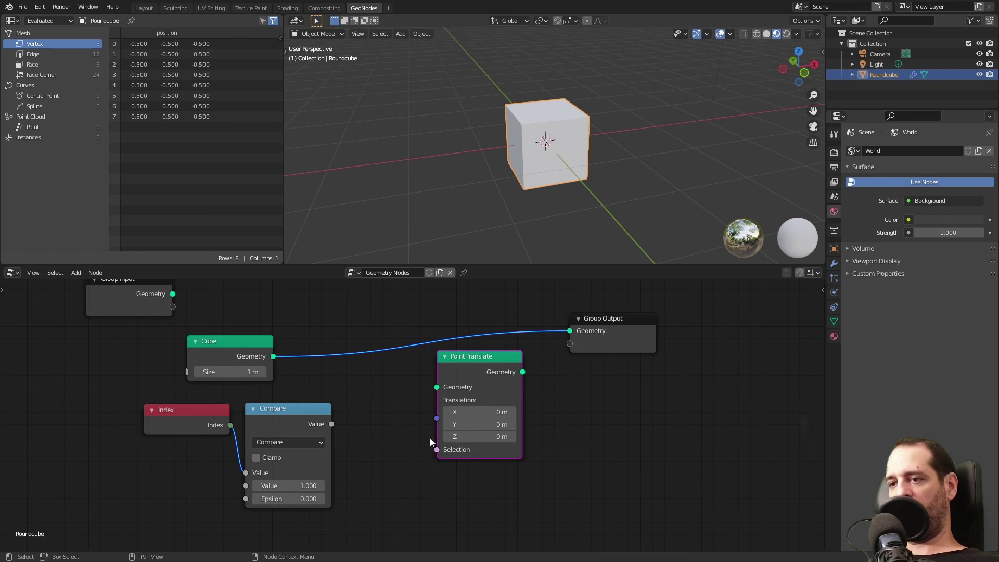
{"action": "left_click_drag", "start_coordinate": [479, 367], "coordinate": [430, 333]}
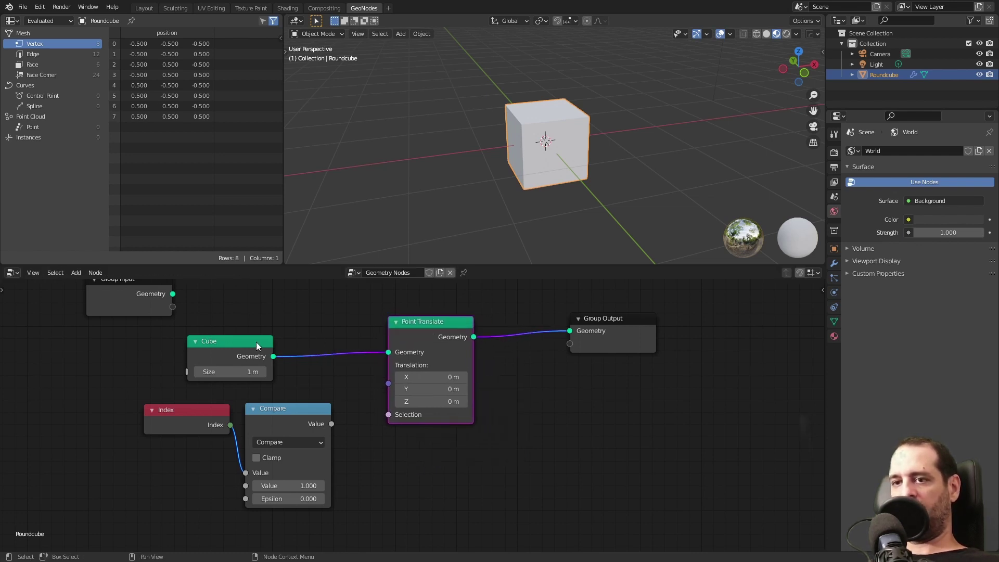
{"action": "left_click_drag", "start_coordinate": [226, 342], "coordinate": [247, 323]}
{"action": "left_click_drag", "start_coordinate": [607, 339], "coordinate": [650, 340]}
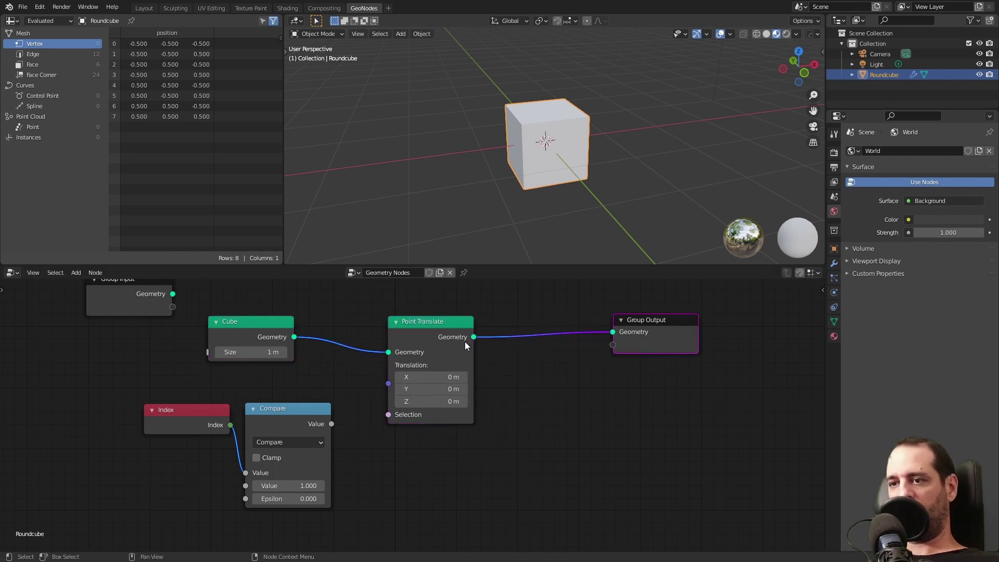
{"action": "left_click_drag", "start_coordinate": [412, 340], "coordinate": [425, 338]}
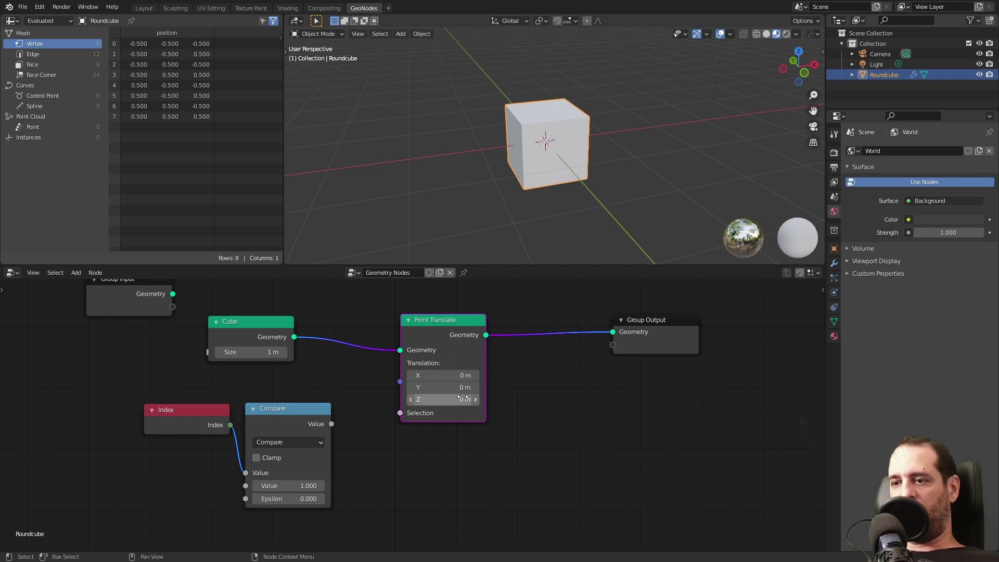
Set Point Translate's Z translation to 0.5 m and link the Compare node's value output to its Selection input
{"action": "left_click", "coordinate": [436, 398]}
{"action": "type", "text": ".5"}
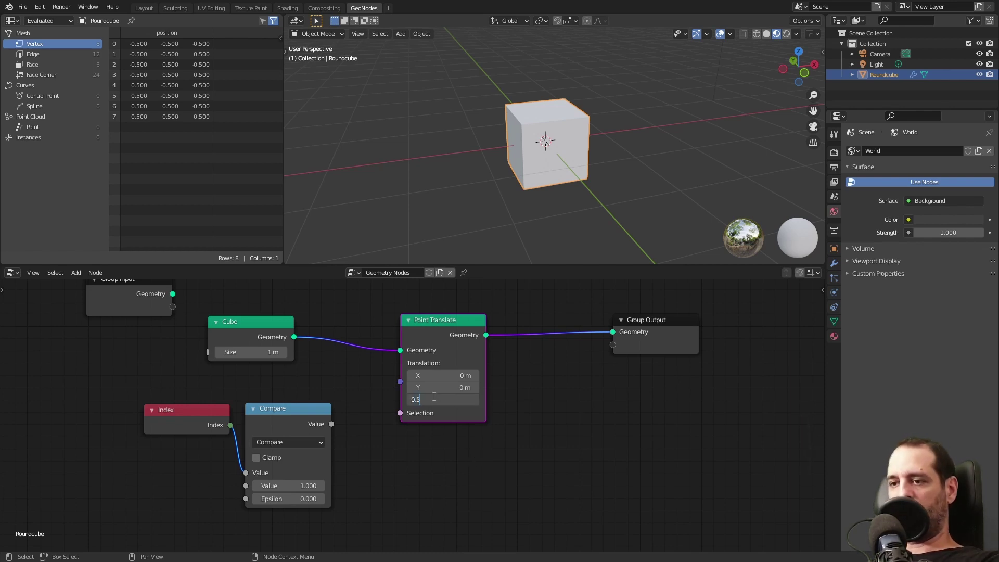
{"action": "key", "text": "Return"}
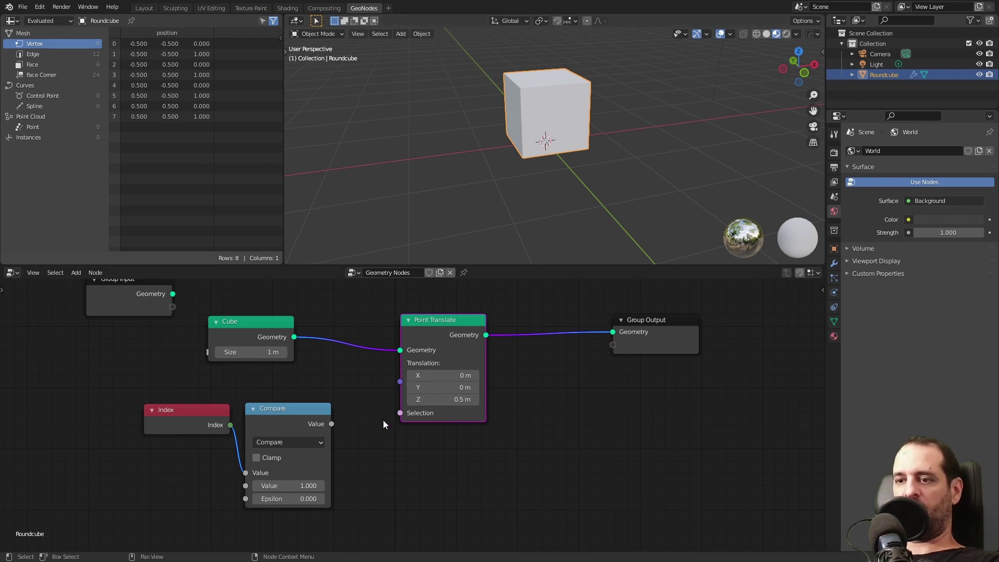
{"action": "left_click_drag", "start_coordinate": [331, 423], "coordinate": [400, 414]}
{"action": "middle_click_drag", "start_coordinate": [510, 130], "coordinate": [516, 108]}
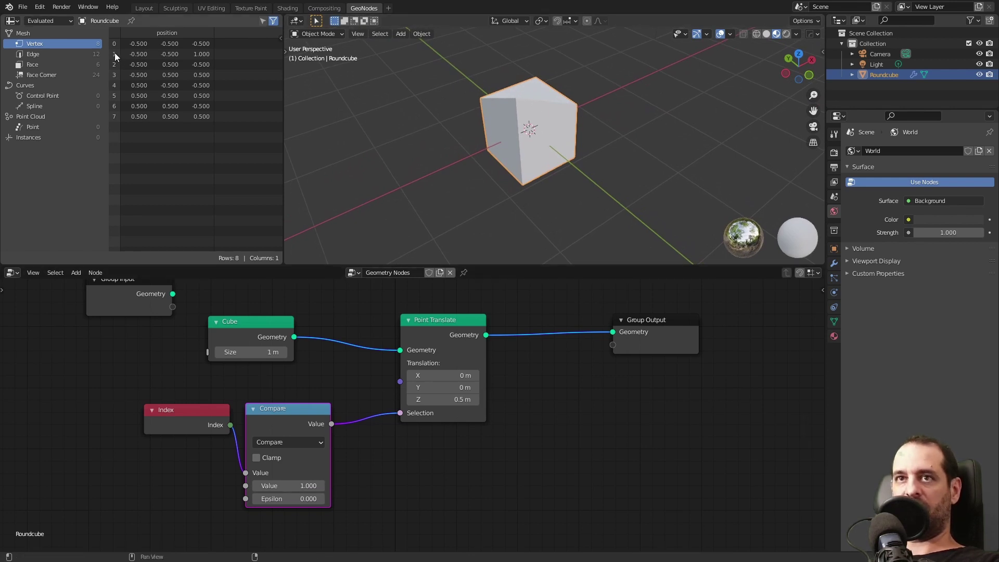
{"action": "middle_click_drag", "start_coordinate": [550, 161], "coordinate": [525, 74]}
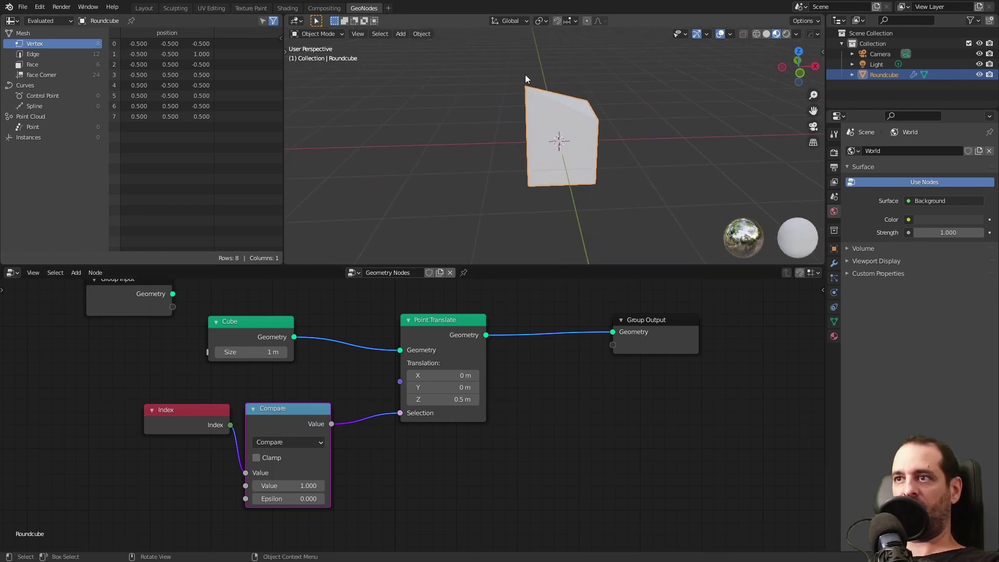
Try 2, 3 and 4 in turn as the Compare node's comparison value to shift a different cube vertex each time
{"action": "double_click", "coordinate": [291, 486]}
{"action": "type", "text": "2"}
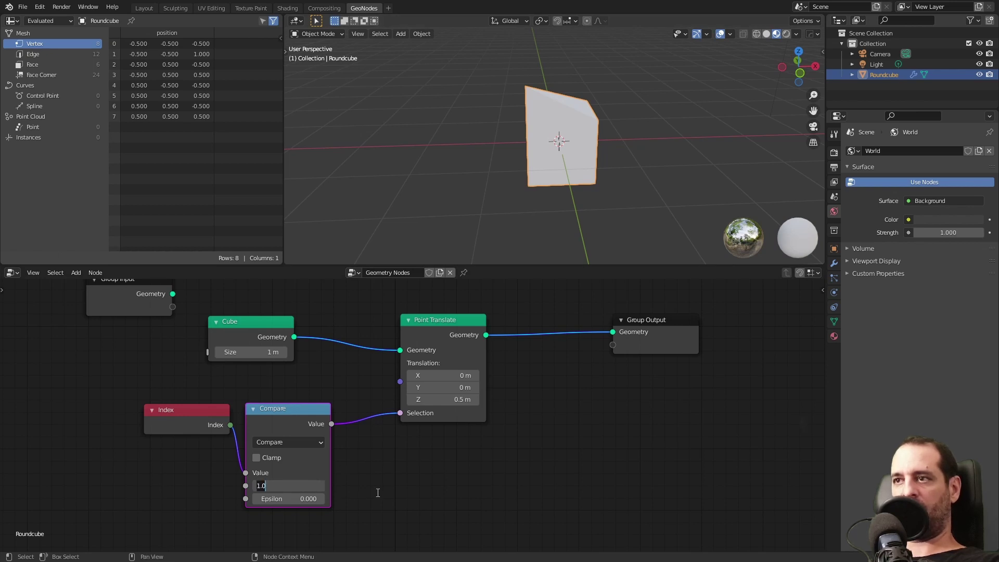
{"action": "left_click", "coordinate": [379, 491]}
{"action": "middle_click_drag", "start_coordinate": [515, 187], "coordinate": [427, 198]}
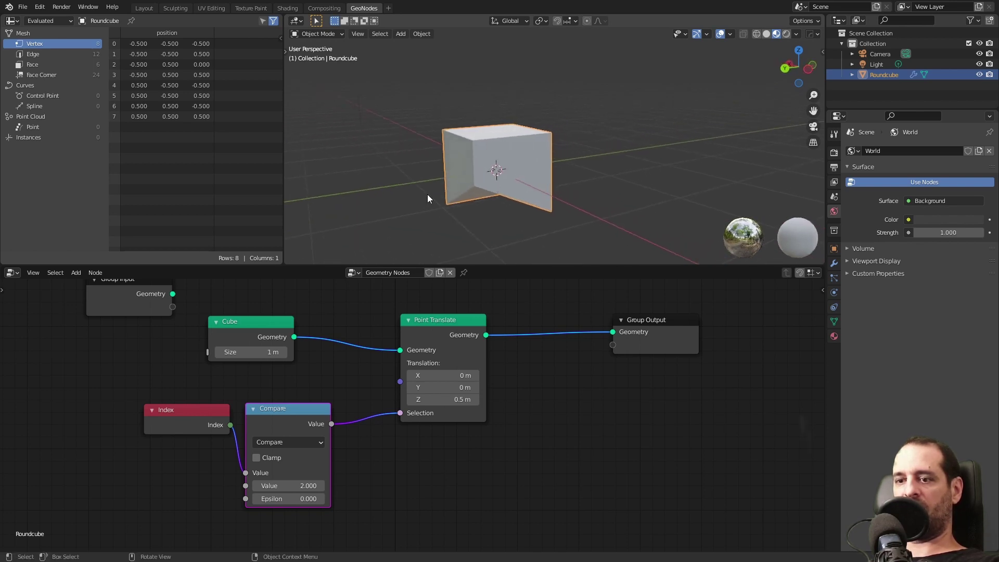
{"action": "double_click", "coordinate": [300, 485]}
{"action": "type", "text": "3"}
{"action": "key", "text": "Return"}
{"action": "middle_click_drag", "start_coordinate": [530, 199], "coordinate": [561, 136]}
{"action": "double_click", "coordinate": [302, 486]}
{"action": "type", "text": "4"}
{"action": "key", "text": "Return"}
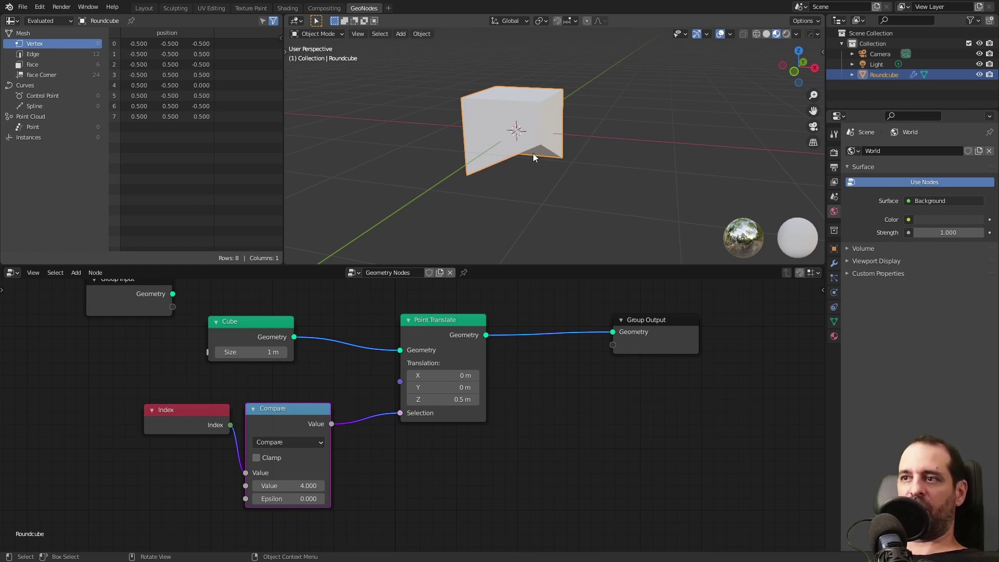
{"action": "middle_click_drag", "start_coordinate": [533, 154], "coordinate": [582, 160]}
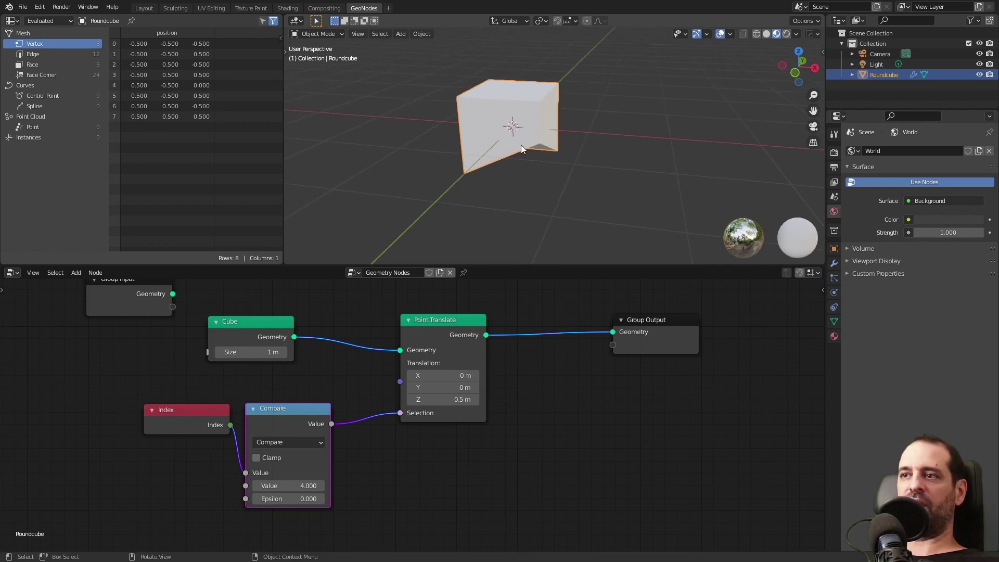
Enter Edit Mode on the Roundcube and turn on the Indices overlay to show the vertex numbers
{"action": "key", "text": "Tab"}
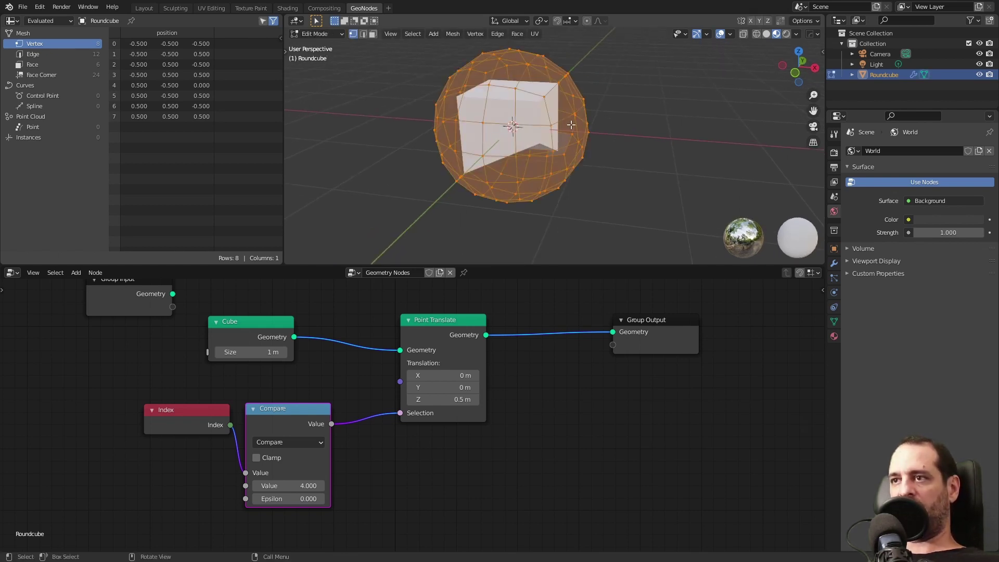
{"action": "middle_click_drag", "start_coordinate": [627, 119], "coordinate": [633, 111]}
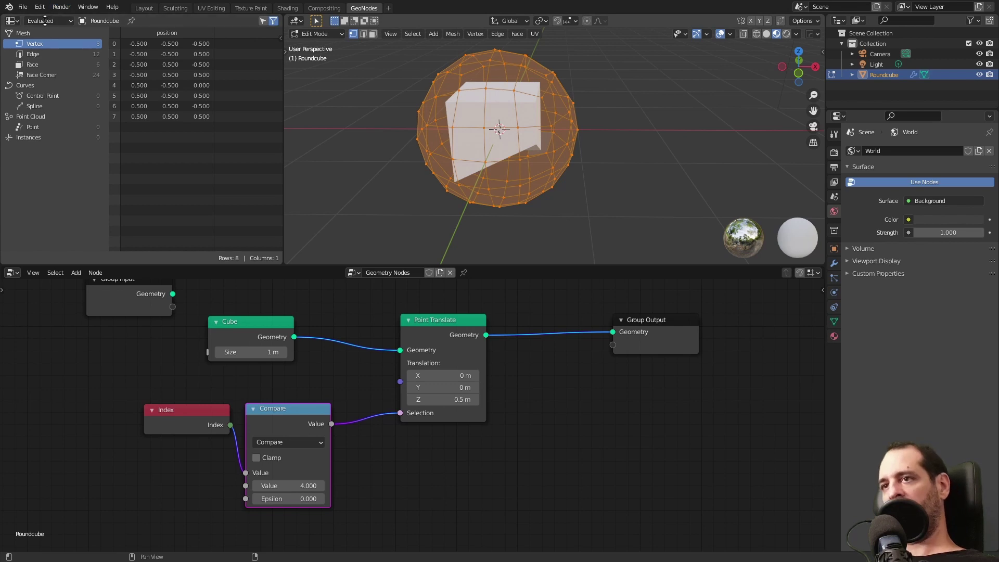
{"action": "left_click", "coordinate": [730, 35]}
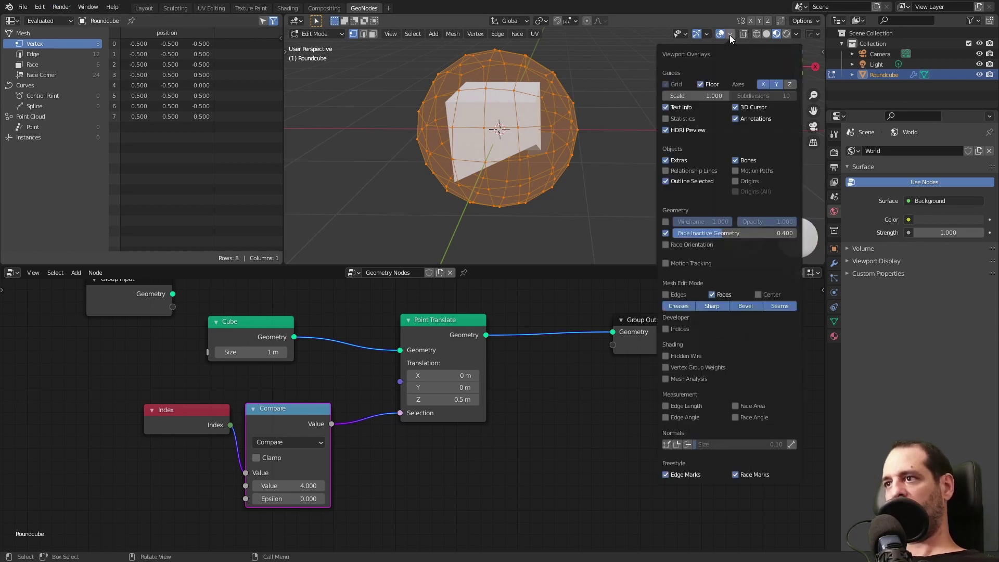
{"action": "left_click", "coordinate": [666, 328]}
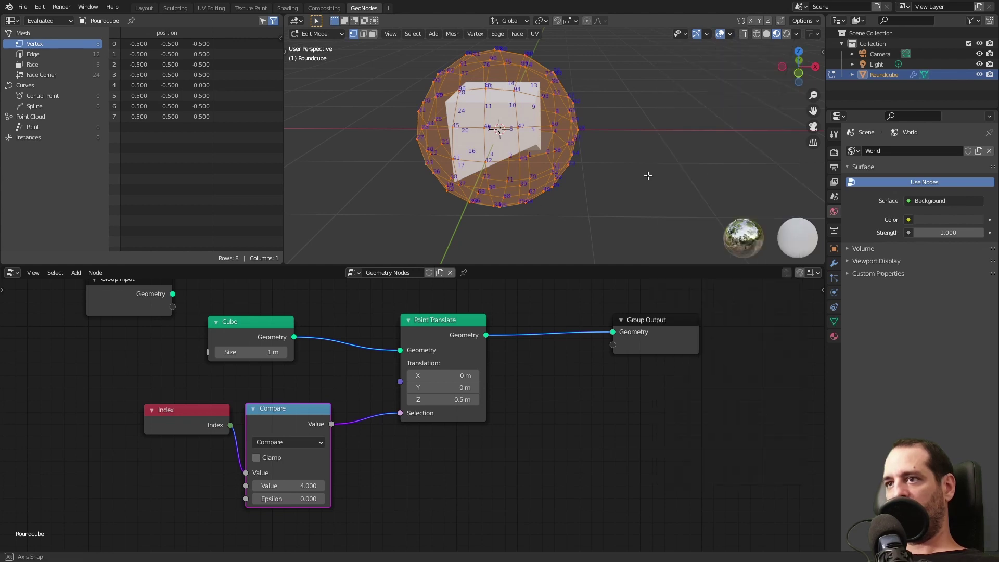
{"action": "middle_click_drag", "start_coordinate": [646, 174], "coordinate": [610, 166]}
{"action": "scroll", "coordinate": [614, 151], "scroll_direction": "up", "scroll_amount": 2}
{"action": "middle_click_drag", "start_coordinate": [540, 126], "coordinate": [592, 133]}
{"action": "scroll", "coordinate": [520, 110], "scroll_direction": "down", "scroll_amount": 2}
{"action": "middle_click_drag", "start_coordinate": [463, 98], "coordinate": [514, 107]}
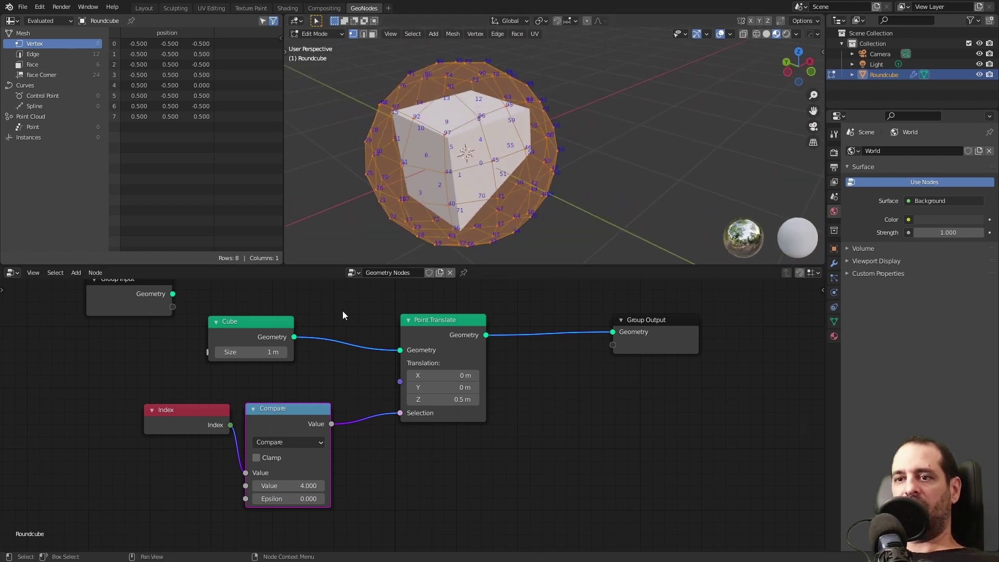
Link the Group Input geometry to Point Translate in place of the Cube, and move the Cube node clear of the link
{"action": "left_click_drag", "start_coordinate": [172, 294], "coordinate": [400, 350]}
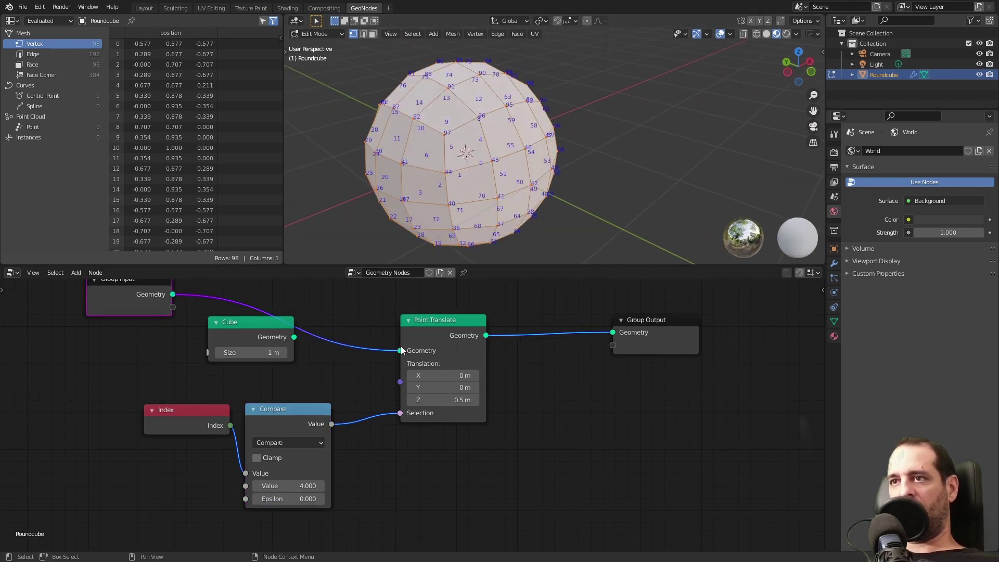
{"action": "middle_click_drag", "start_coordinate": [590, 186], "coordinate": [577, 172]}
{"action": "left_click_drag", "start_coordinate": [288, 342], "coordinate": [267, 349]}
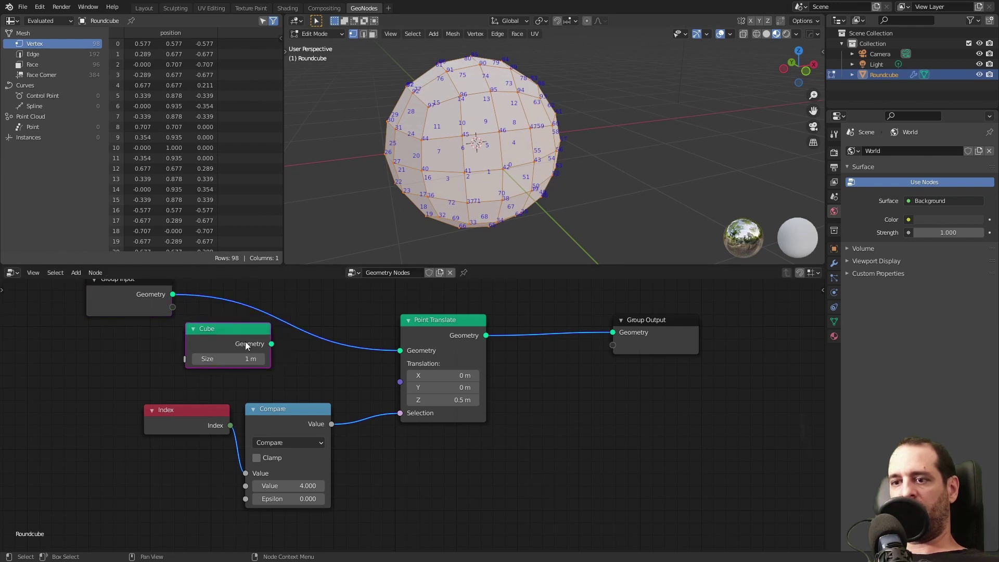
{"action": "middle_click_drag", "start_coordinate": [482, 104], "coordinate": [502, 109]}
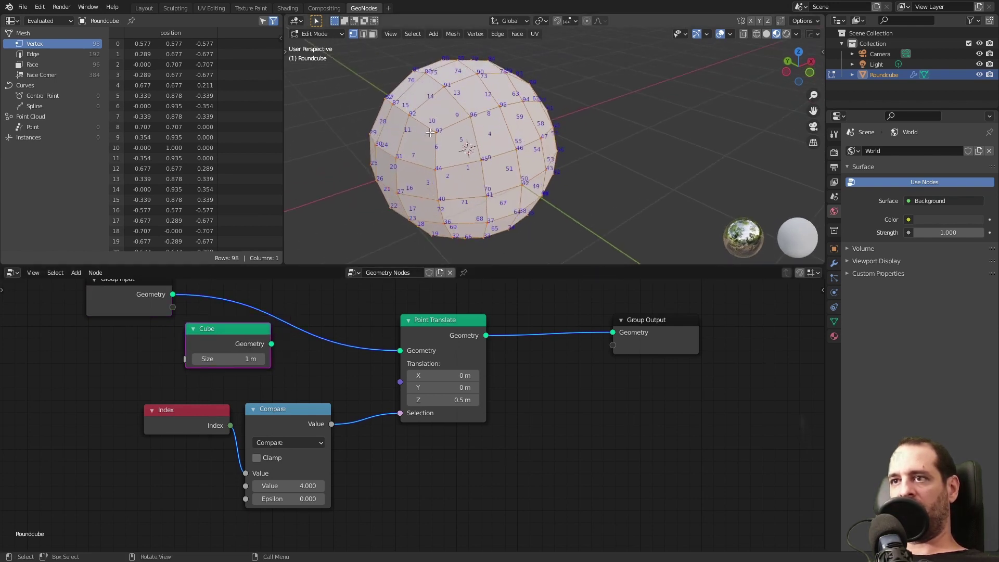
{"action": "middle_click_drag", "start_coordinate": [430, 133], "coordinate": [447, 136]}
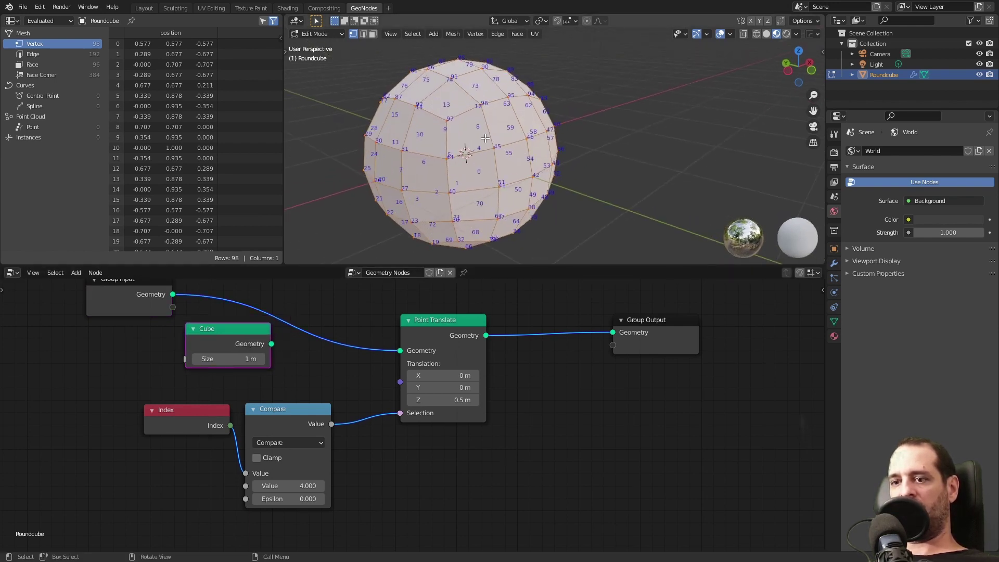
Set the Compare node's comparison value to 97 and inspect the raised vertex from different sides
{"action": "left_click", "coordinate": [305, 486]}
{"action": "key", "text": "Return"}
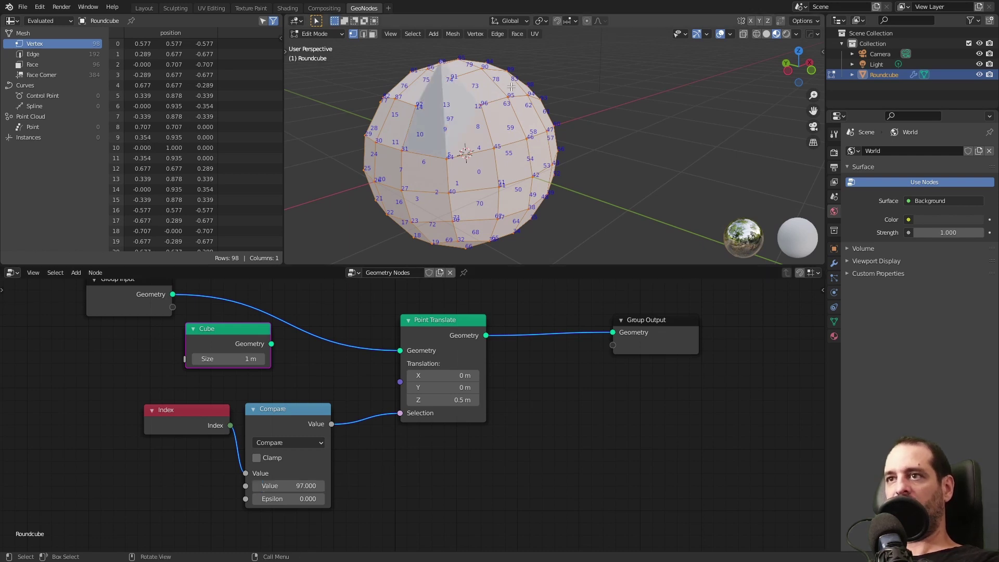
{"action": "middle_click_drag", "start_coordinate": [432, 88], "coordinate": [519, 116]}
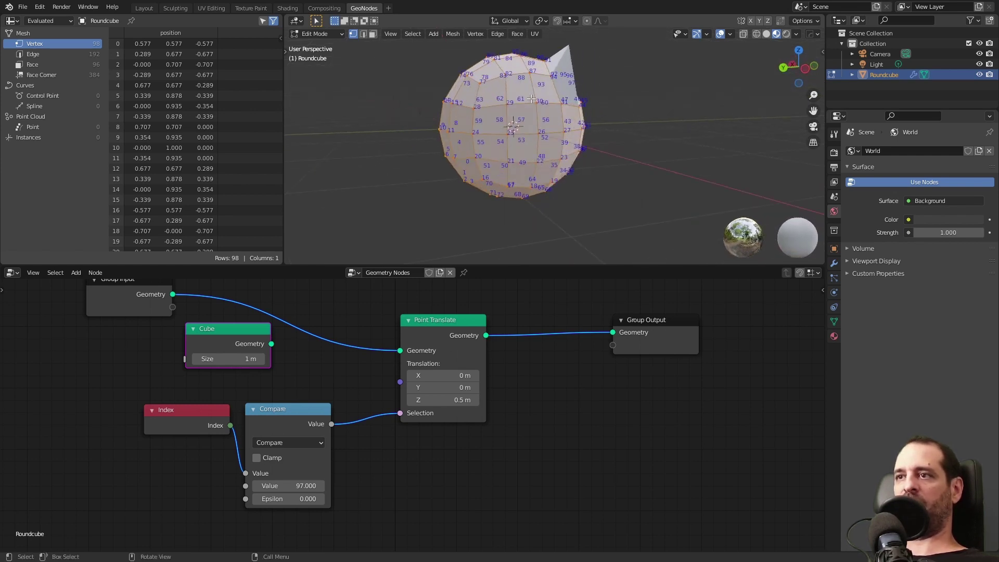
{"action": "middle_click_drag", "start_coordinate": [455, 163], "coordinate": [583, 142]}
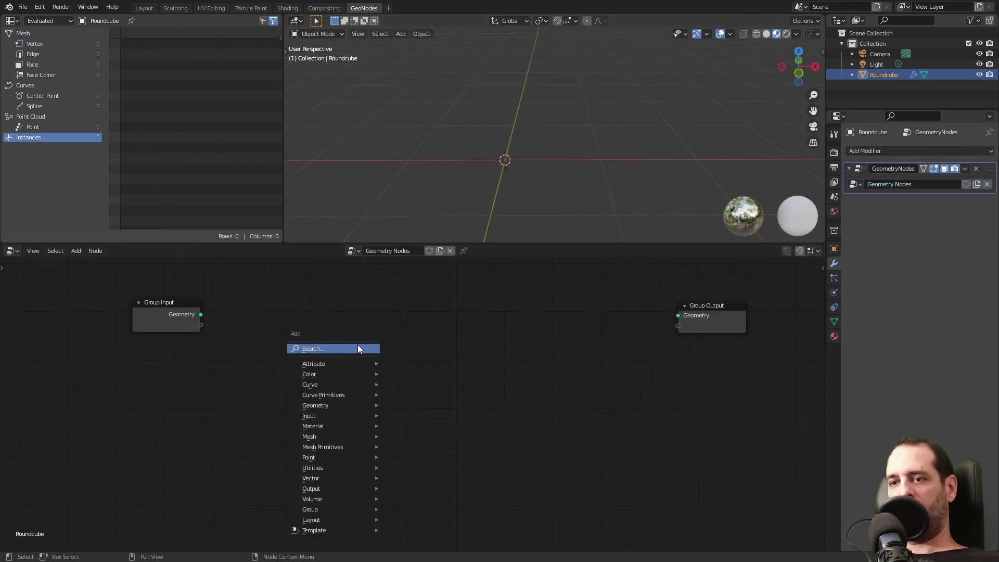
Add a Mesh Circle node between Group Input and Group Output
{"action": "left_click", "coordinate": [357, 344]}
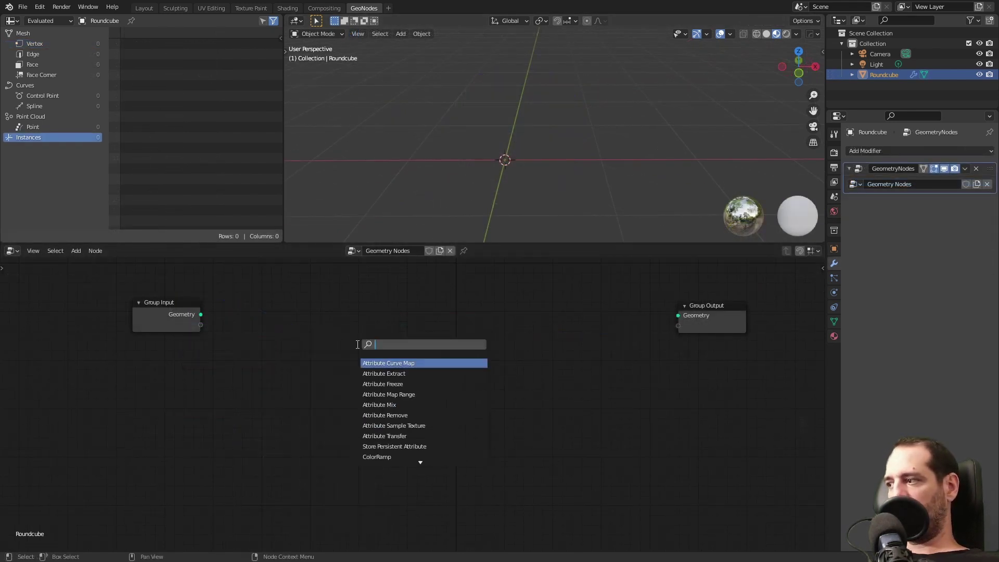
{"action": "type", "text": "mesh"}
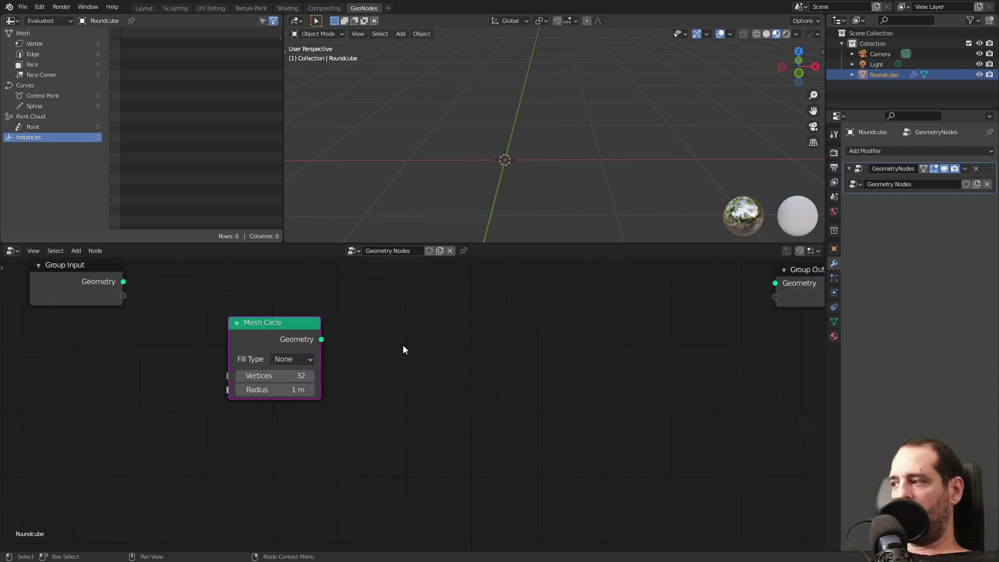
{"action": "scroll", "coordinate": [419, 346], "scroll_direction": "down", "scroll_amount": 1}
{"action": "middle_click_drag", "start_coordinate": [419, 345], "coordinate": [431, 356]}
Add a Mesh Extrude node, and arrange it below the Mesh Circle node, with the circle moved up beside Group Input
{"action": "key", "text": "shift+a"}
{"action": "left_click", "coordinate": [433, 342]}
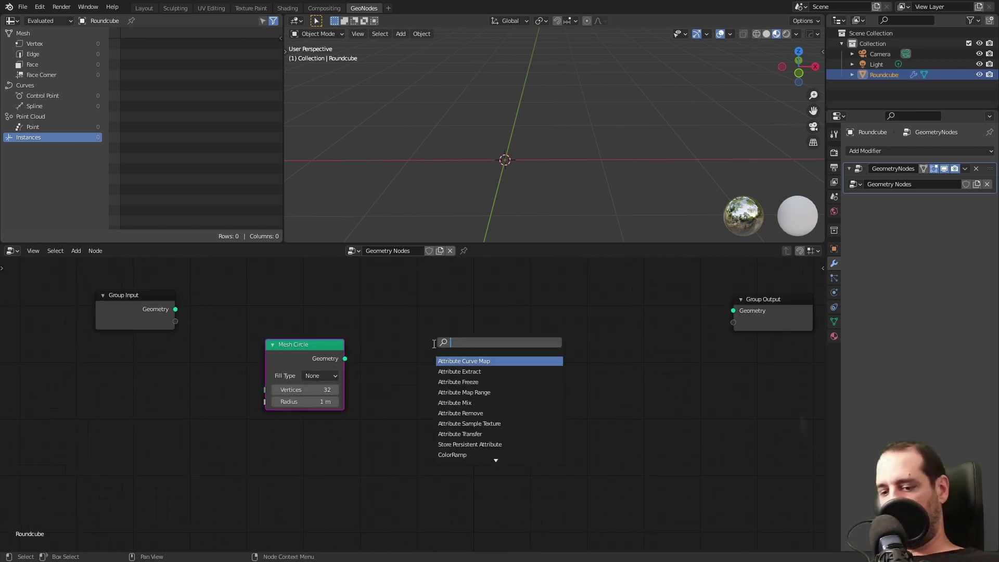
{"action": "type", "text": "extrude"}
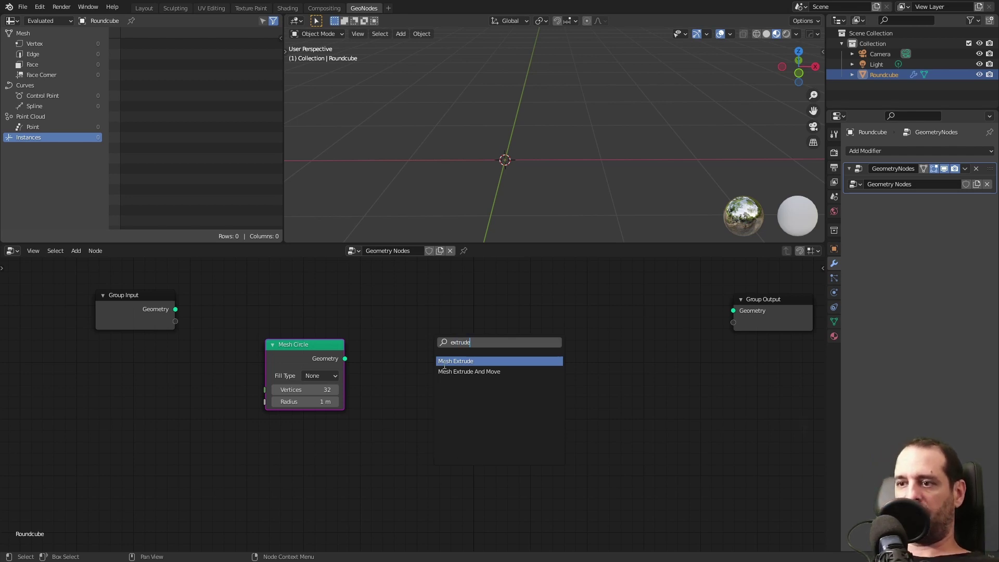
{"action": "key", "text": "Return"}
{"action": "left_click", "coordinate": [411, 411]}
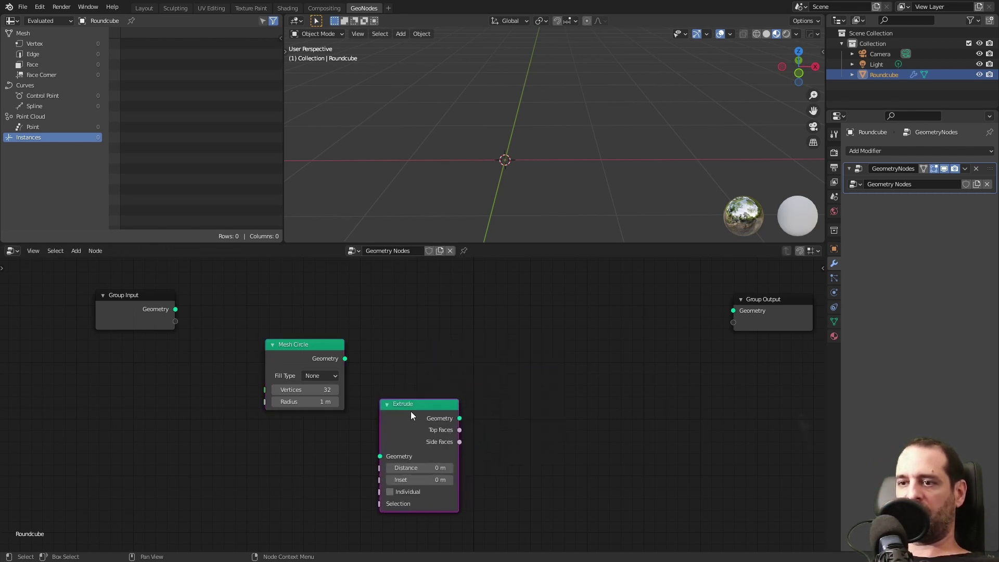
{"action": "left_click_drag", "start_coordinate": [298, 354], "coordinate": [301, 297]}
{"action": "left_click_drag", "start_coordinate": [404, 408], "coordinate": [368, 409]}
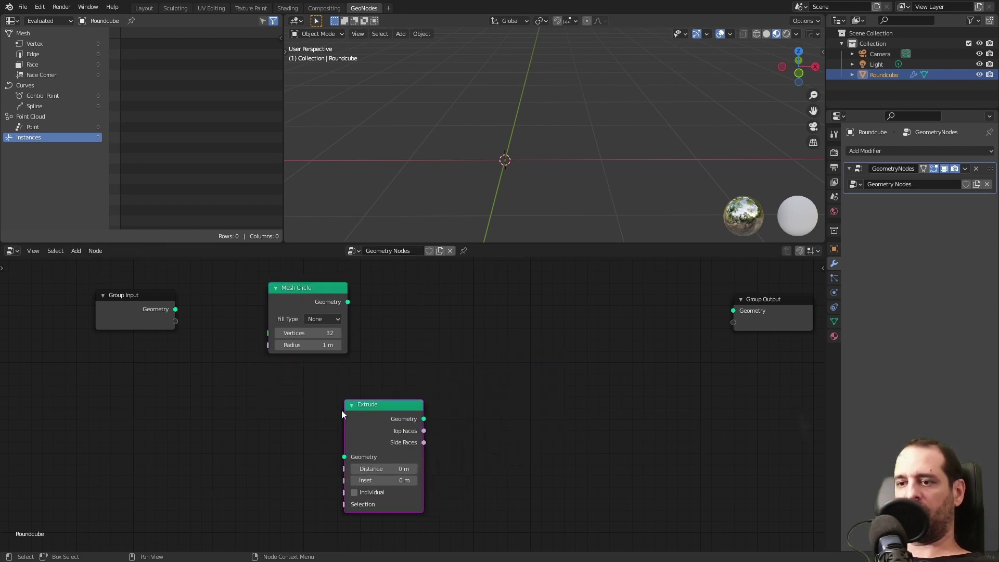
Add a Cube mesh primitive node just before the Extrude node
{"action": "middle_click_drag", "start_coordinate": [341, 410], "coordinate": [414, 406]}
{"action": "key", "text": "shift+a"}
{"action": "left_click", "coordinate": [372, 364]}
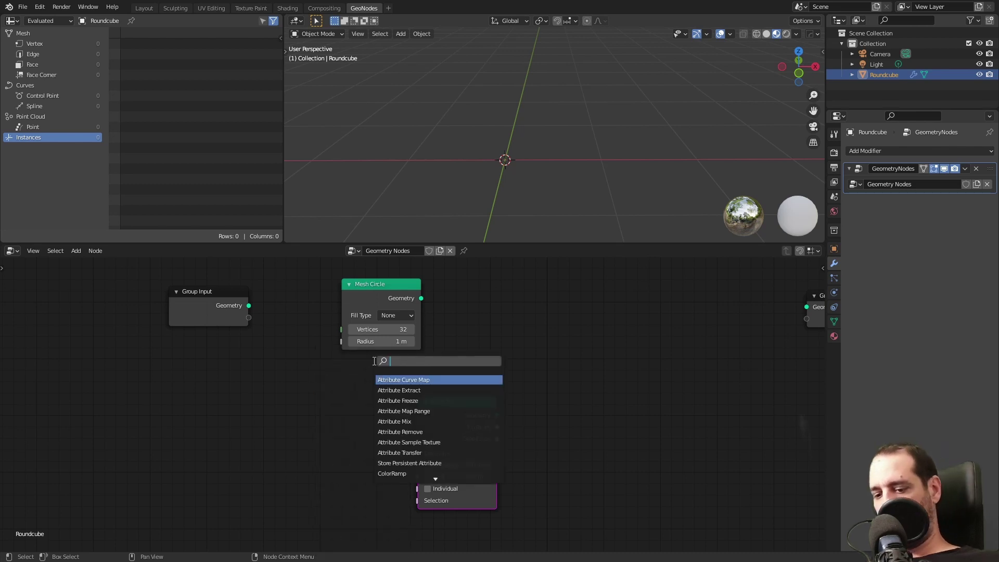
{"action": "type", "text": "cub"}
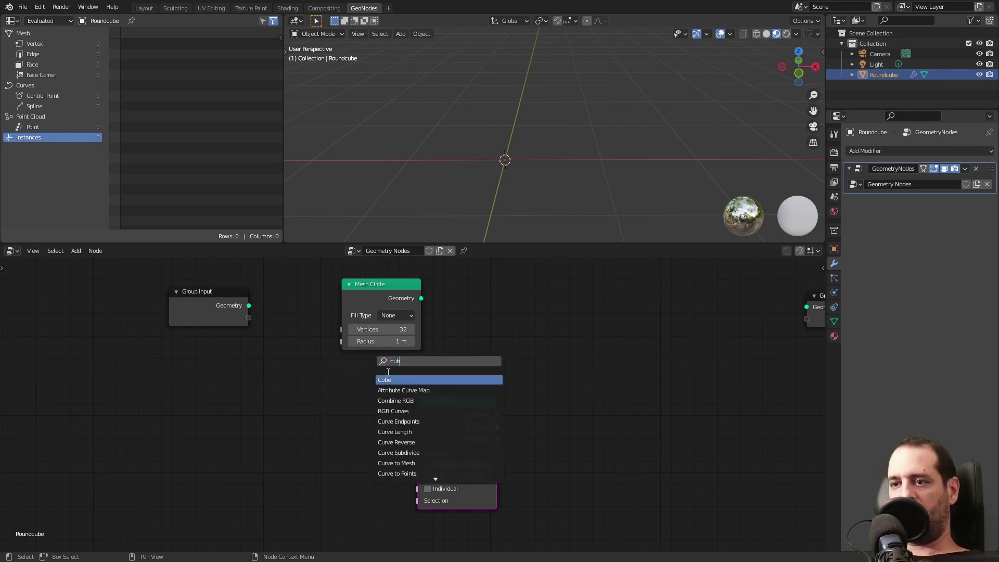
{"action": "key", "text": "Return"}
{"action": "left_click", "coordinate": [335, 450]}
Connect the Cube geometry through the Extrude node to Group Output, and place the Cube and Extrude nodes close together
{"action": "left_click_drag", "start_coordinate": [360, 442], "coordinate": [700, 322]}
{"action": "key", "text": "Home"}
{"action": "middle_click_drag", "start_coordinate": [456, 402], "coordinate": [518, 347]}
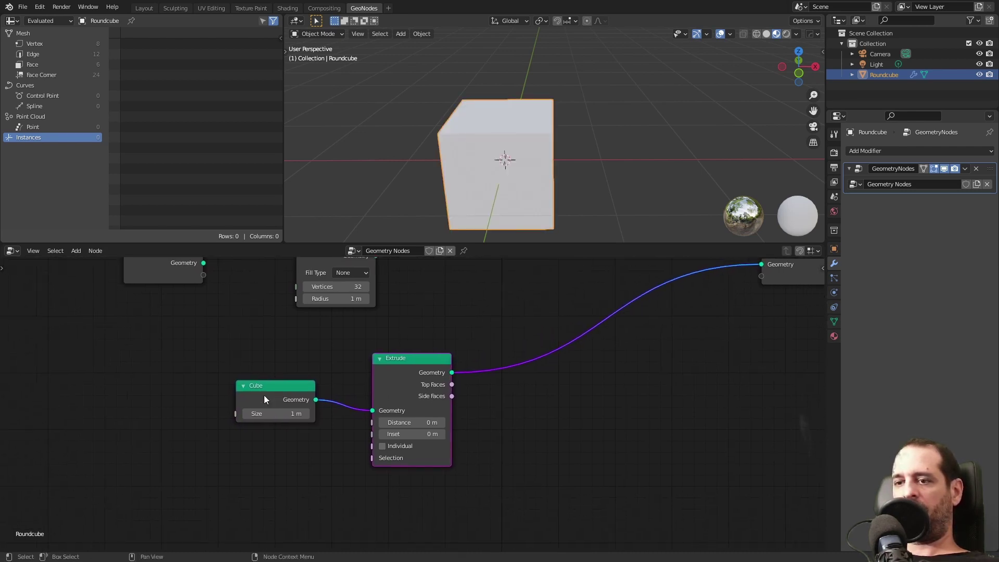
{"action": "left_click_drag", "start_coordinate": [261, 397], "coordinate": [299, 374]}
{"action": "left_click_drag", "start_coordinate": [390, 374], "coordinate": [338, 393]}
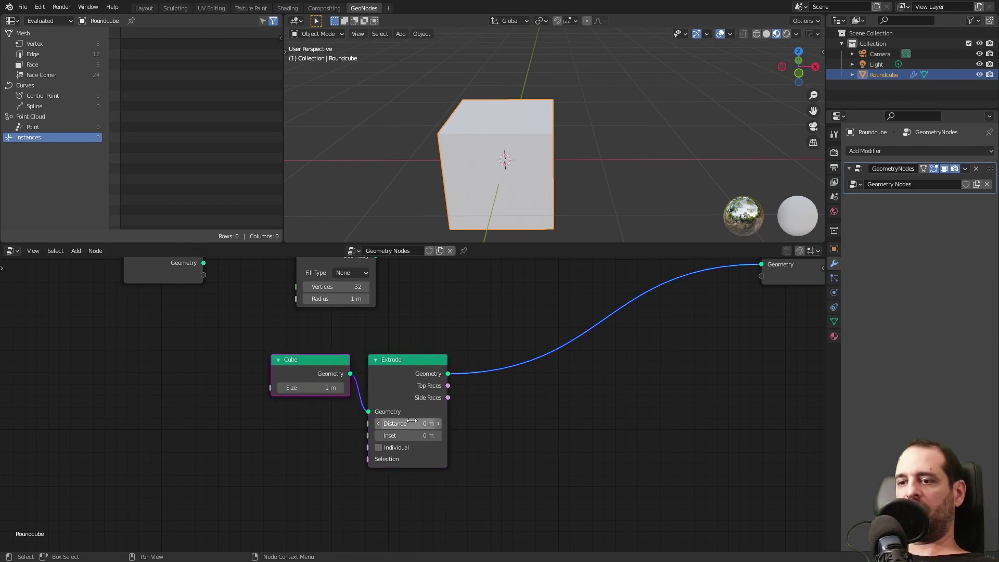
Set the Extrude distance to 1 m with Individual enabled, and inspect the extruded cube from several angles
{"action": "middle_click_drag", "start_coordinate": [488, 198], "coordinate": [485, 101]}
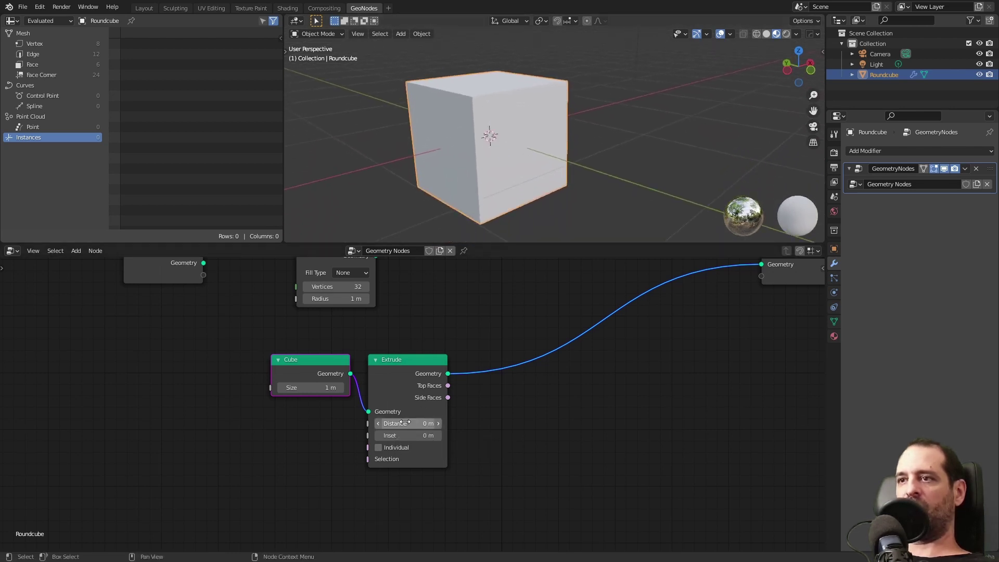
{"action": "left_click_drag", "start_coordinate": [405, 422], "coordinate": [458, 422]}
{"action": "scroll", "coordinate": [526, 183], "scroll_direction": "down", "scroll_amount": 3}
{"action": "middle_click_drag", "start_coordinate": [525, 183], "coordinate": [442, 189]}
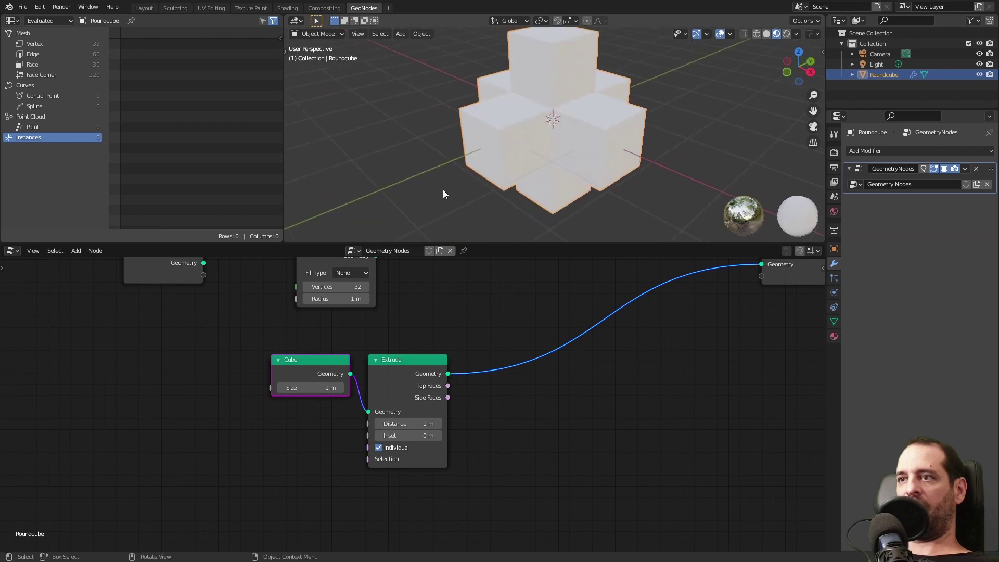
{"action": "middle_click_drag", "start_coordinate": [555, 171], "coordinate": [545, 152]}
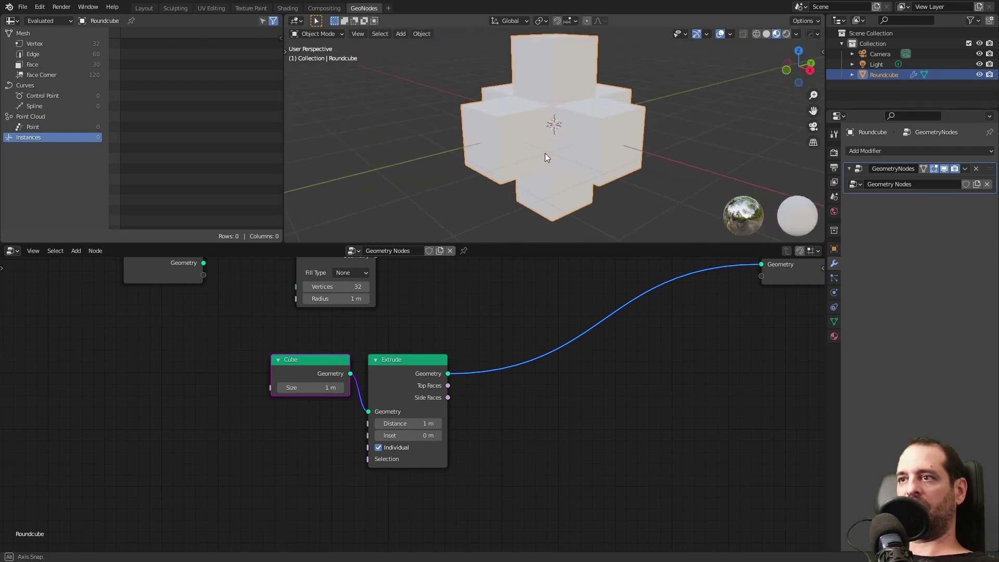
{"action": "middle_click_drag", "start_coordinate": [522, 104], "coordinate": [523, 143]}
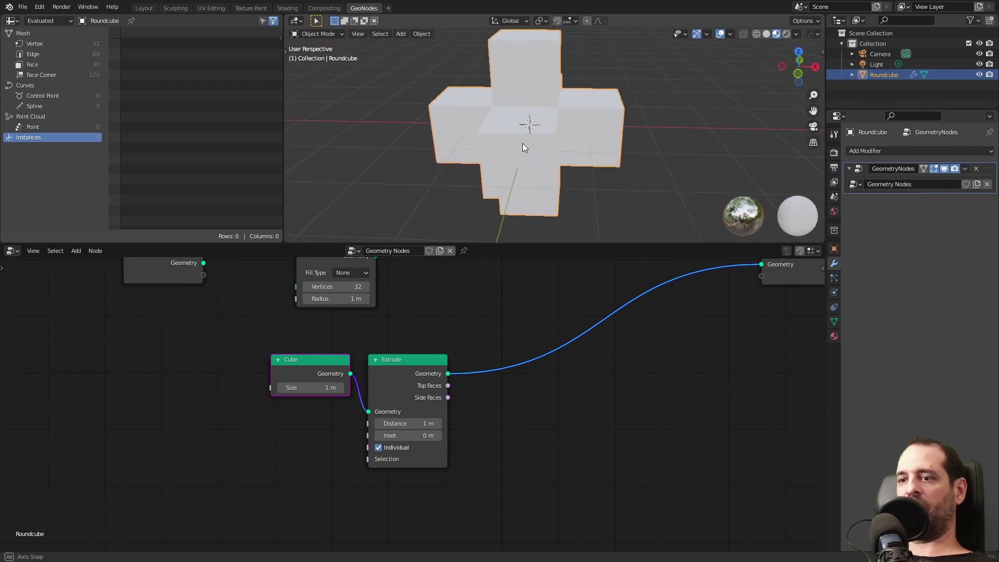
{"action": "middle_click_drag", "start_coordinate": [546, 229], "coordinate": [548, 187]}
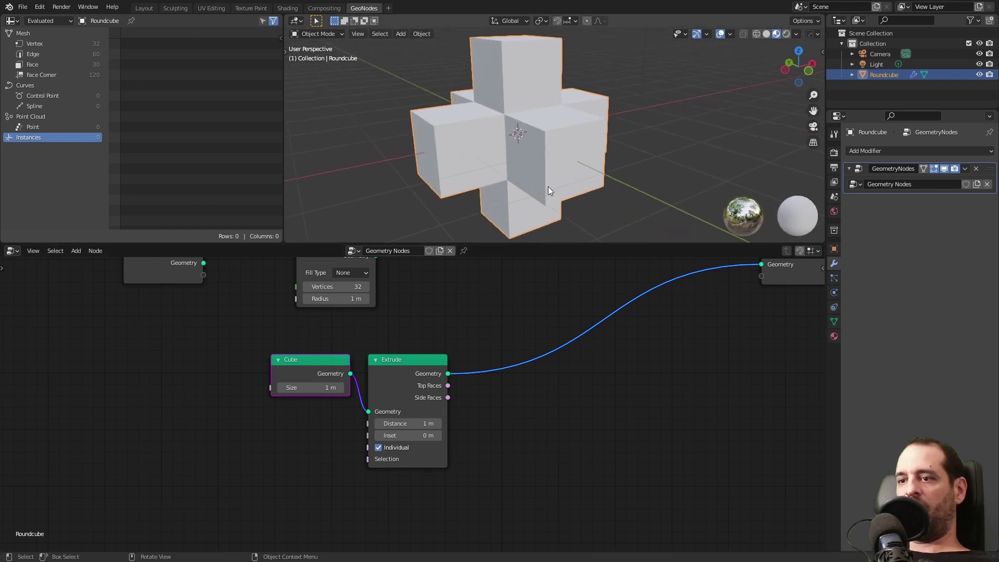
Set the Extrude node's inset to 0.23 m, and inspect the tapered extrusions from several angles
{"action": "left_click_drag", "start_coordinate": [413, 435], "coordinate": [445, 430]}
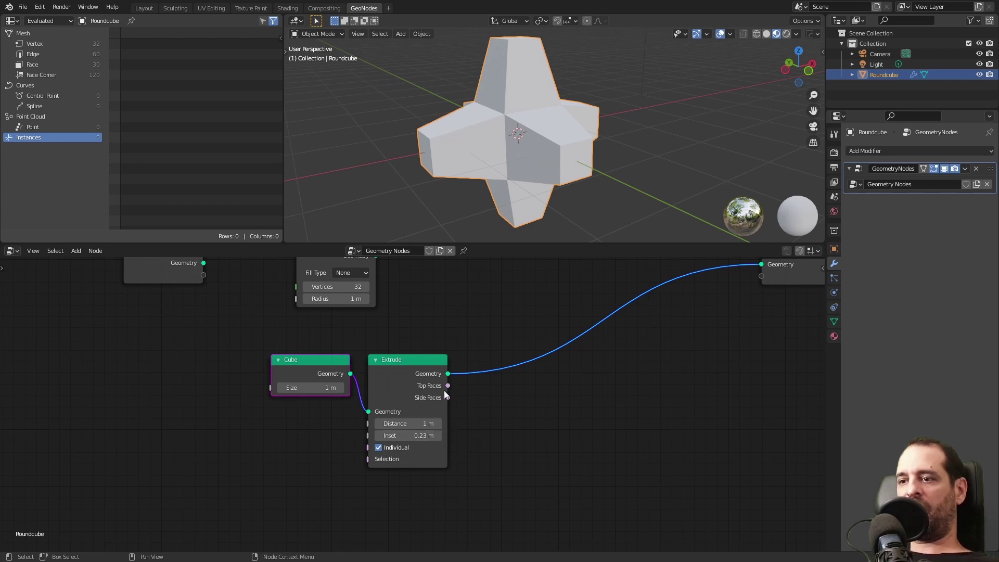
{"action": "middle_click_drag", "start_coordinate": [559, 192], "coordinate": [535, 223]}
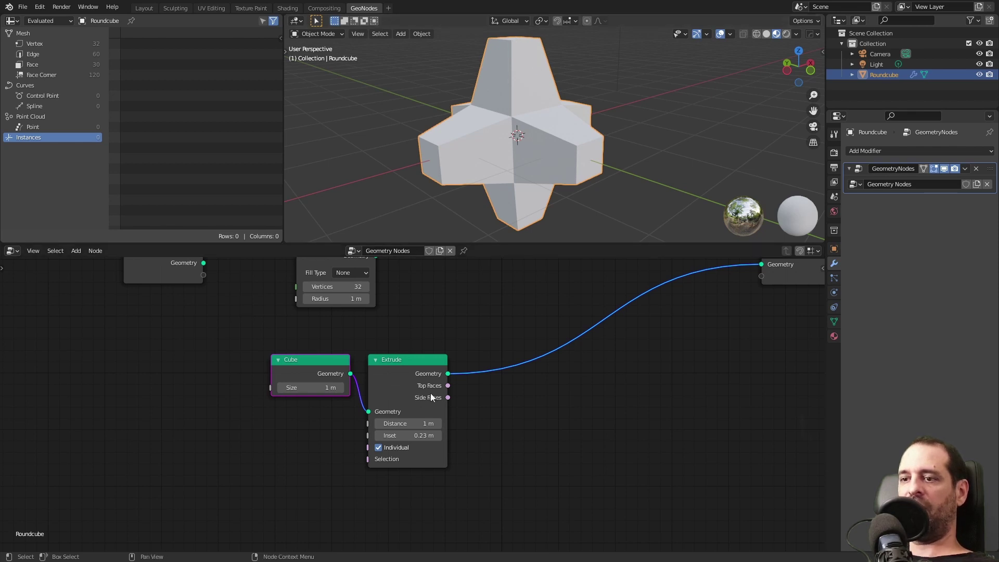
{"action": "left_click", "coordinate": [446, 398]}
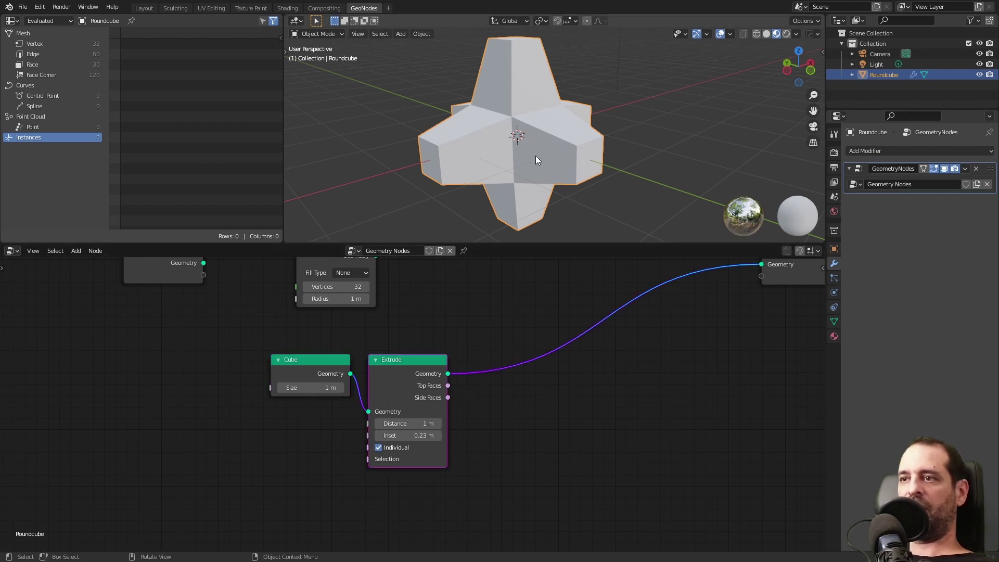
{"action": "middle_click_drag", "start_coordinate": [559, 107], "coordinate": [529, 117]}
{"action": "mouse_move", "coordinate": [581, 169]}
{"action": "middle_mouse_down"}
{"action": "mouse_move", "coordinate": [544, 123]}
{"action": "mouse_move", "coordinate": [562, 167]}
{"action": "middle_mouse_up"}
Duplicate the Extrude node, and insert the copy into the geometry connection after the first Extrude
{"action": "middle_click_drag", "start_coordinate": [405, 376], "coordinate": [397, 380]}
{"action": "key", "text": "shift+d"}
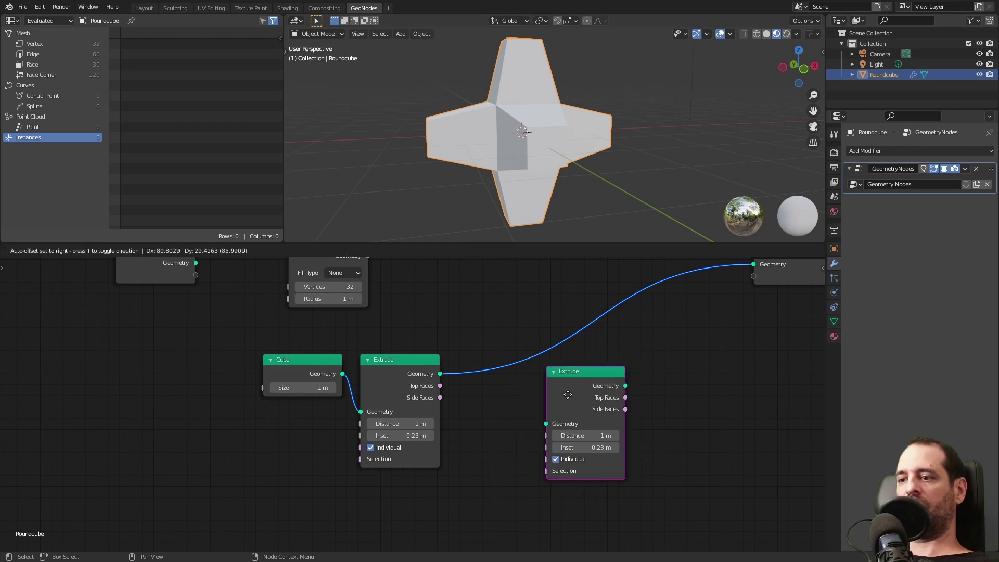
{"action": "left_click", "coordinate": [567, 395]}
{"action": "left_click_drag", "start_coordinate": [566, 394], "coordinate": [510, 373]}
{"action": "scroll", "coordinate": [464, 390], "scroll_direction": "up", "scroll_amount": 3}
{"action": "middle_click_drag", "start_coordinate": [473, 401], "coordinate": [428, 389]}
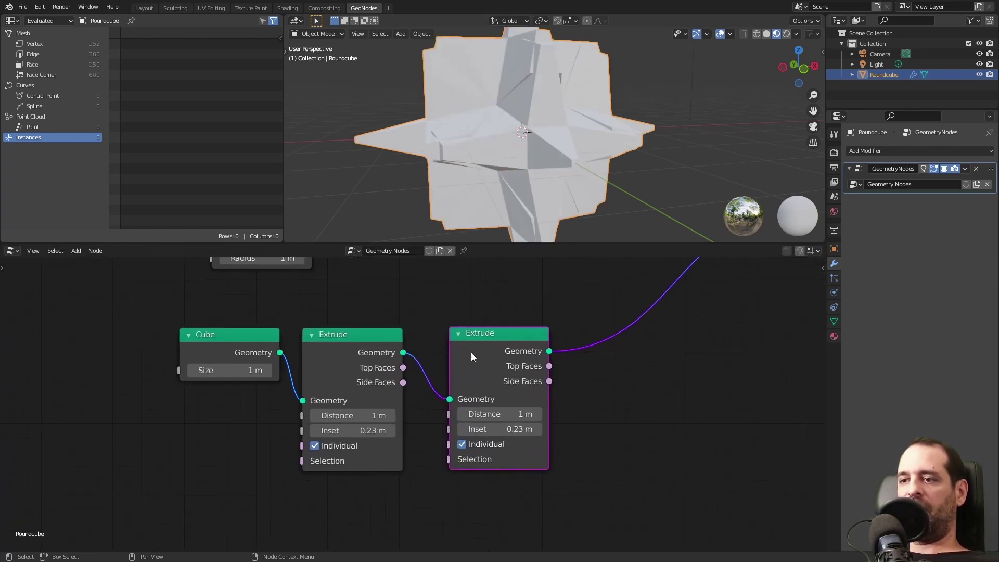
{"action": "left_click_drag", "start_coordinate": [470, 351], "coordinate": [501, 351]}
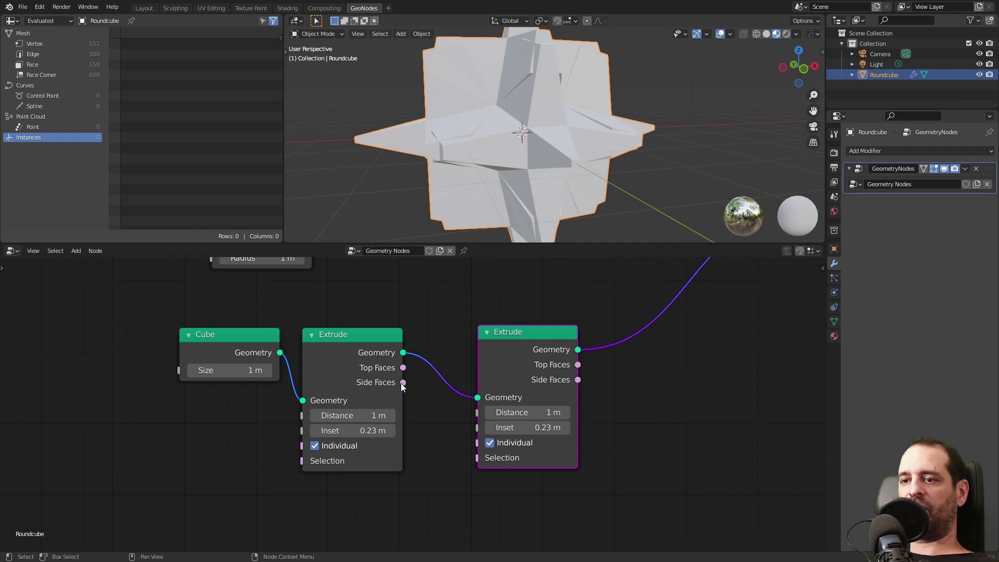
Limit the second Extrude to the first one's Top Faces through its Selection input, with distance 0.86 m and inset 0 m
{"action": "mouse_move", "coordinate": [401, 384]}
{"action": "left_click_drag", "start_coordinate": [403, 367], "coordinate": [428, 323]}
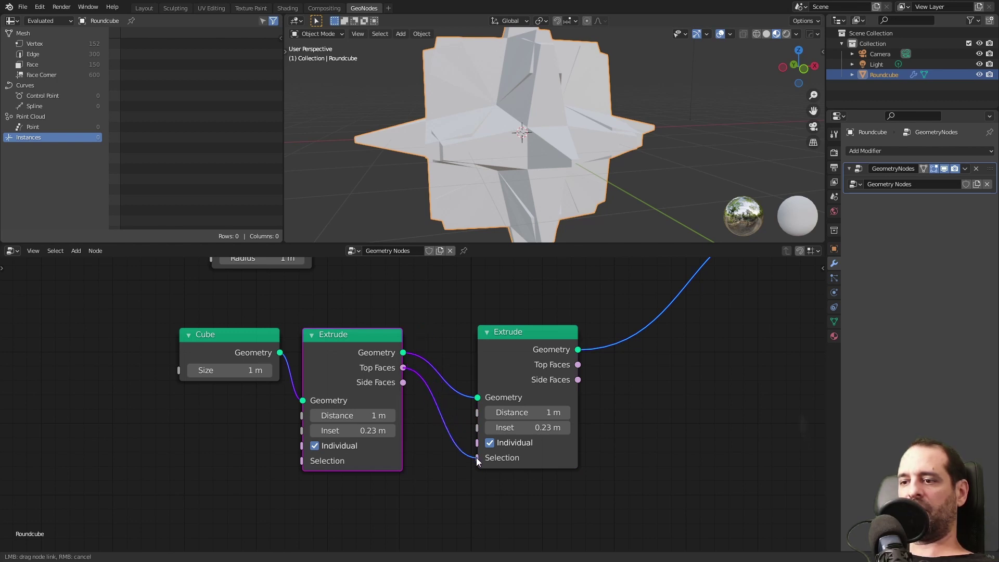
{"action": "left_click_drag", "start_coordinate": [477, 457], "coordinate": [477, 457]}
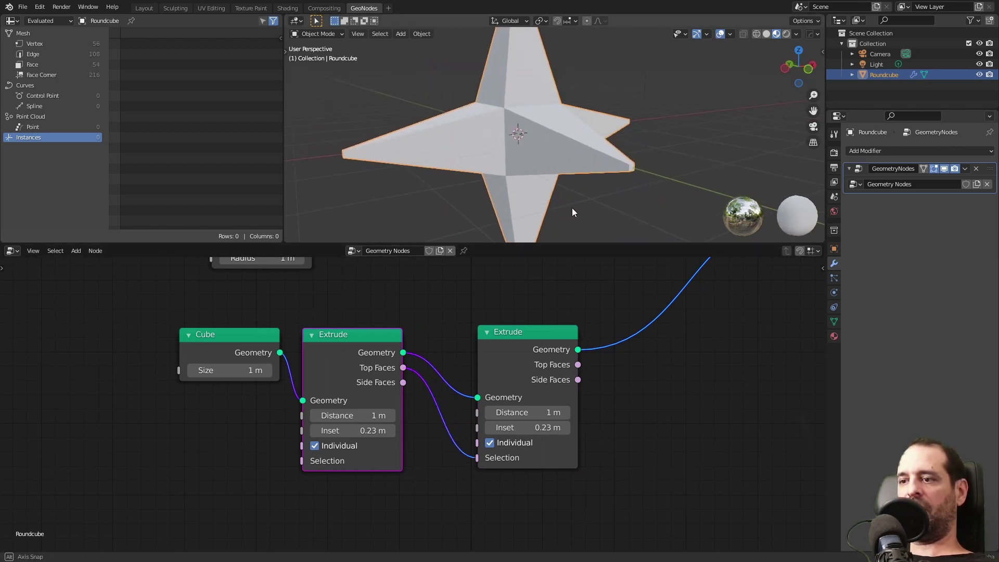
{"action": "middle_click_drag", "start_coordinate": [525, 199], "coordinate": [541, 198]}
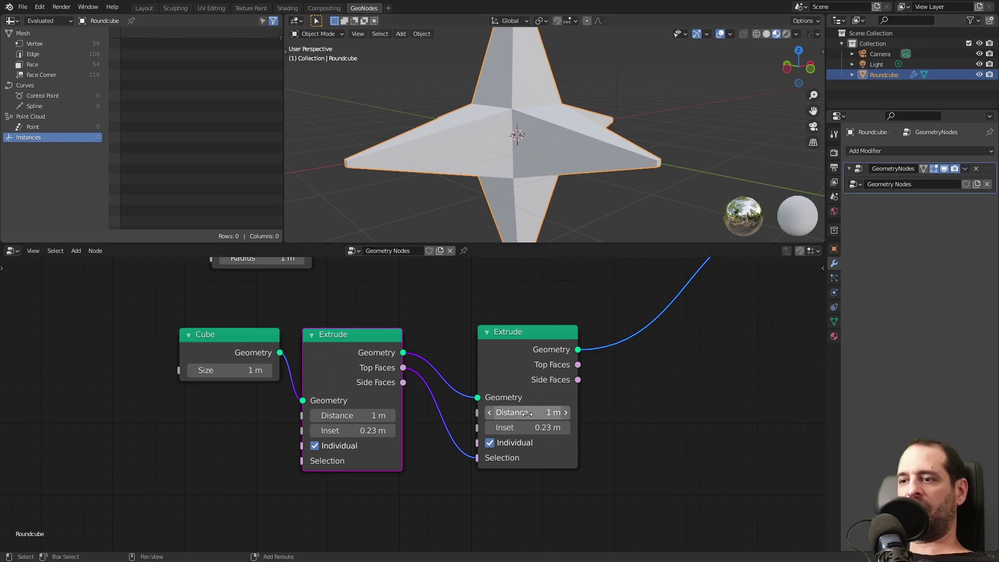
{"action": "left_click_drag", "start_coordinate": [531, 413], "coordinate": [515, 427]}
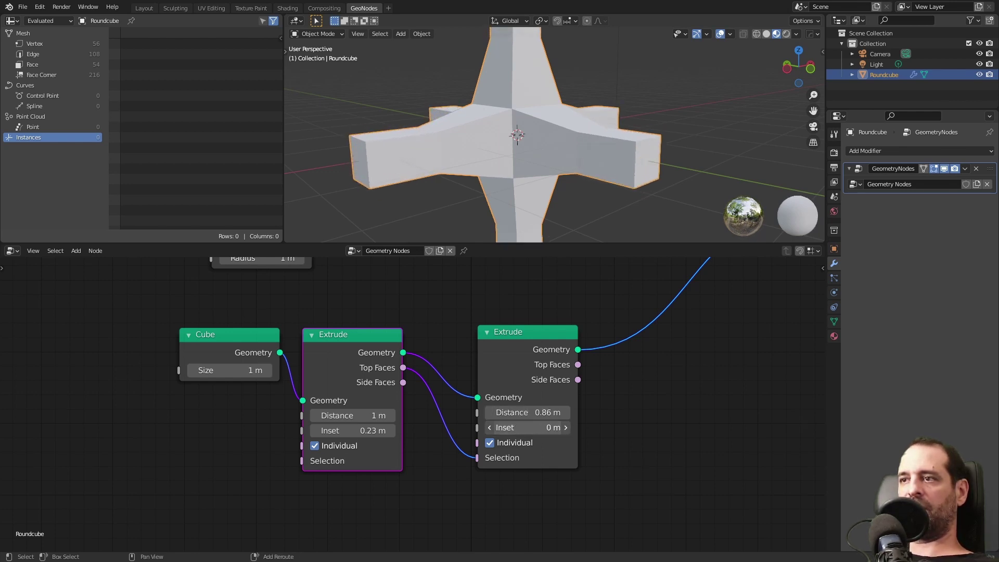
{"action": "mouse_move", "coordinate": [619, 173]}
{"action": "middle_mouse_down"}
{"action": "mouse_move", "coordinate": [542, 181]}
{"action": "mouse_move", "coordinate": [604, 172]}
{"action": "middle_mouse_up"}
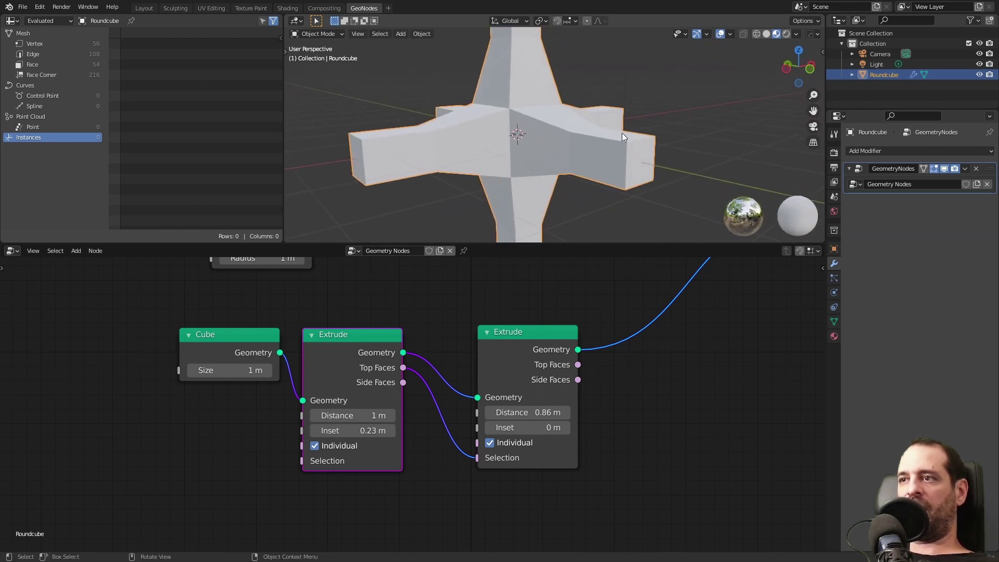
Duplicate the second Extrude node, and insert the copy between it and Group Output
{"action": "middle_click_drag", "start_coordinate": [540, 299], "coordinate": [505, 287]}
{"action": "left_click_drag", "start_coordinate": [480, 345], "coordinate": [458, 349]}
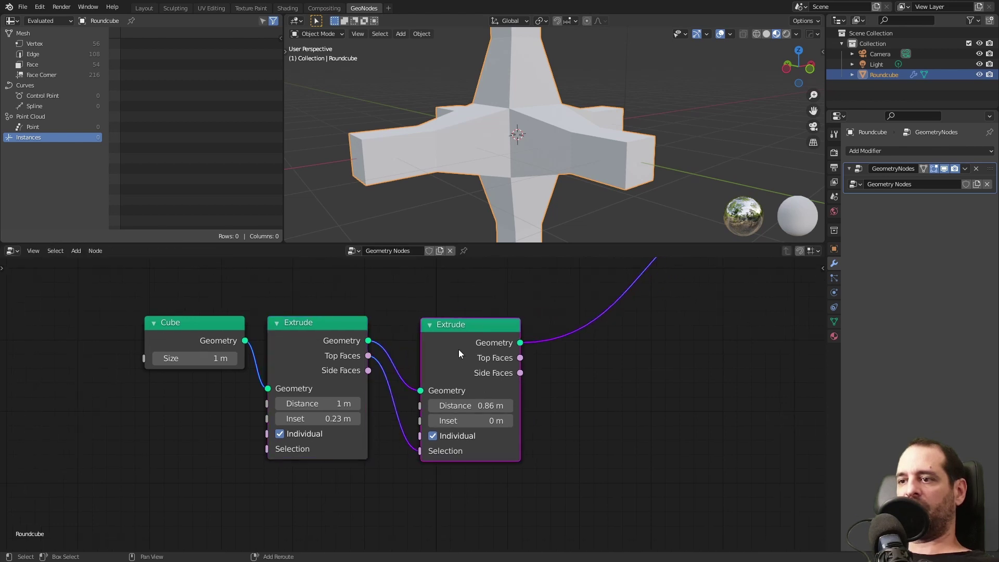
{"action": "key", "text": "shift+d"}
{"action": "left_click", "coordinate": [579, 349]}
{"action": "middle_click_drag", "start_coordinate": [567, 327], "coordinate": [534, 316]}
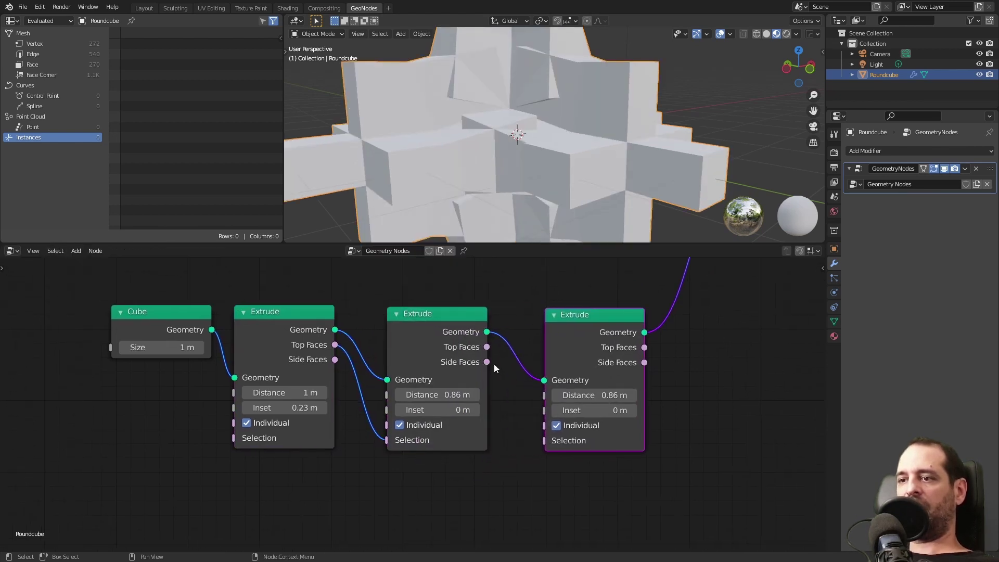
Feed the second Extrude's Side Faces into the third's Selection, set distance 0.32 m and inset 0.2 m, and inspect the shape
{"action": "left_click_drag", "start_coordinate": [486, 362], "coordinate": [545, 442]}
{"action": "mouse_move", "coordinate": [583, 200]}
{"action": "middle_mouse_down"}
{"action": "mouse_move", "coordinate": [629, 208]}
{"action": "mouse_move", "coordinate": [581, 205]}
{"action": "middle_mouse_up"}
{"action": "left_click_drag", "start_coordinate": [609, 395], "coordinate": [654, 410]}
{"action": "scroll", "coordinate": [599, 202], "scroll_direction": "down", "scroll_amount": 3}
{"action": "middle_click_drag", "start_coordinate": [599, 202], "coordinate": [523, 184]}
{"action": "scroll", "coordinate": [595, 171], "scroll_direction": "up", "scroll_amount": 3}
{"action": "middle_click_drag", "start_coordinate": [595, 171], "coordinate": [578, 149]}
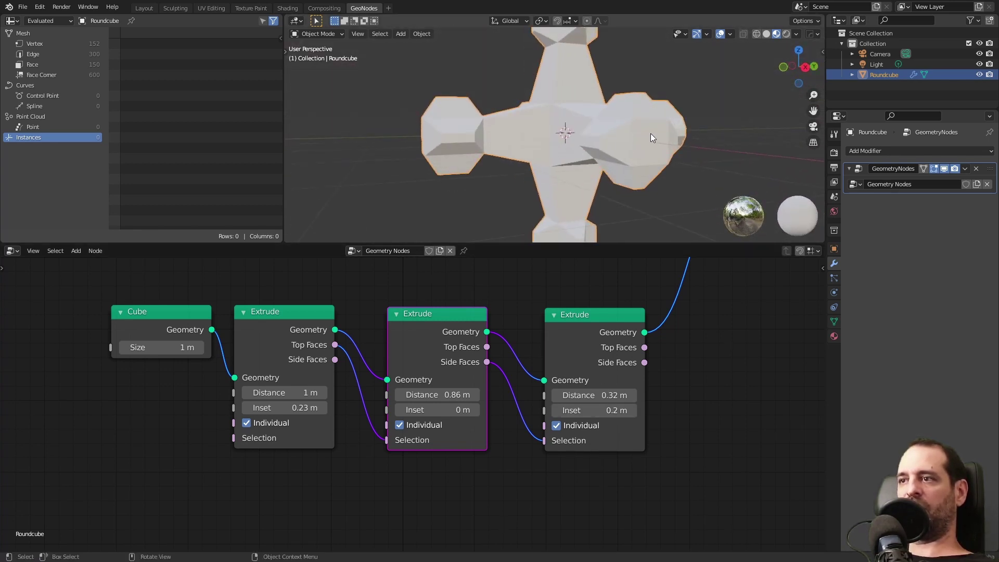
{"action": "middle_click_drag", "start_coordinate": [650, 133], "coordinate": [688, 134]}
{"action": "middle_click_drag", "start_coordinate": [631, 91], "coordinate": [555, 130]}
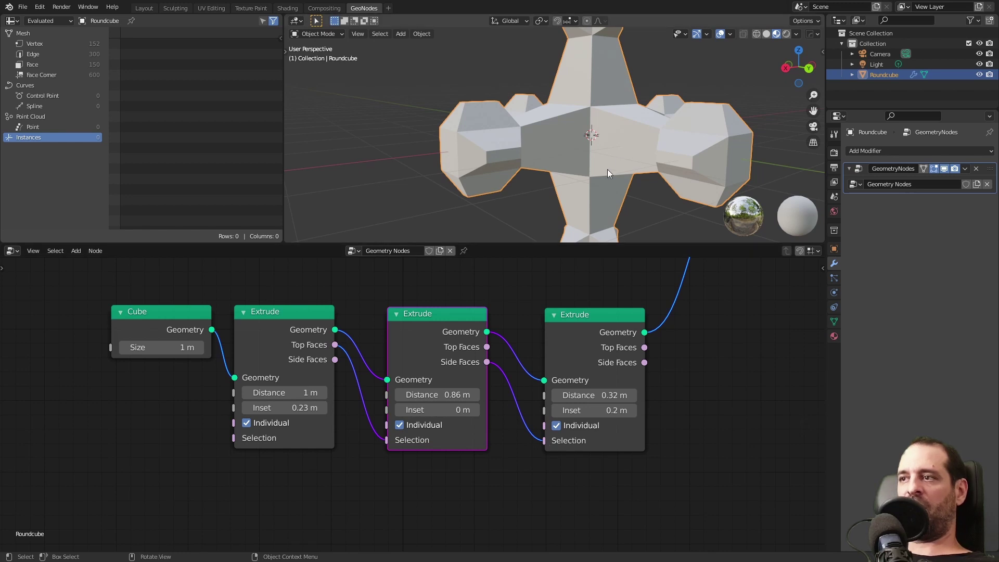
{"action": "scroll", "coordinate": [606, 169], "scroll_direction": "down", "scroll_amount": 3}
{"action": "middle_click_drag", "start_coordinate": [605, 132], "coordinate": [603, 156]}
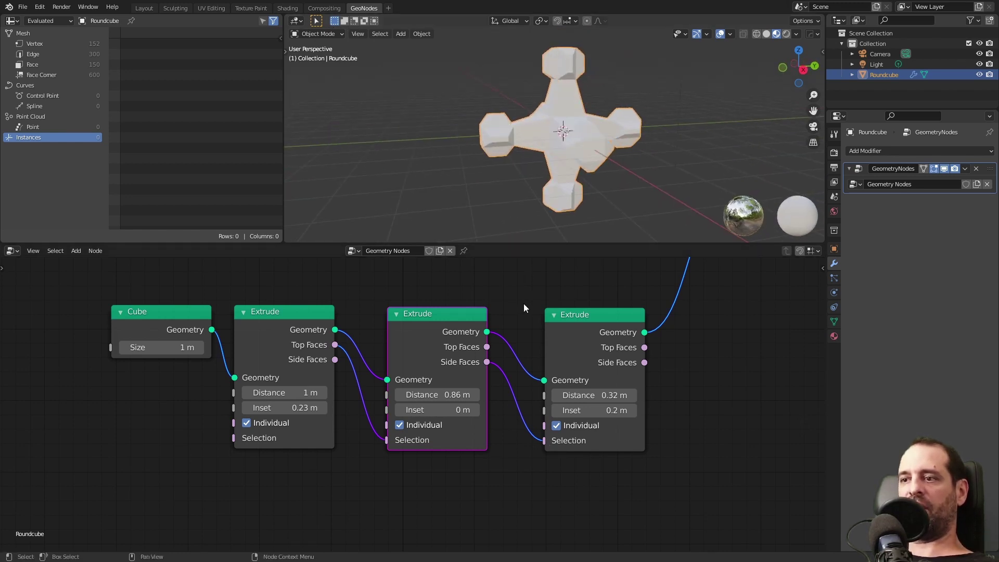
Delete the Cube node and all three Extrude nodes, leaving Group Input, Mesh Circle and Group Output
{"action": "scroll", "coordinate": [523, 303], "scroll_direction": "down", "scroll_amount": 2}
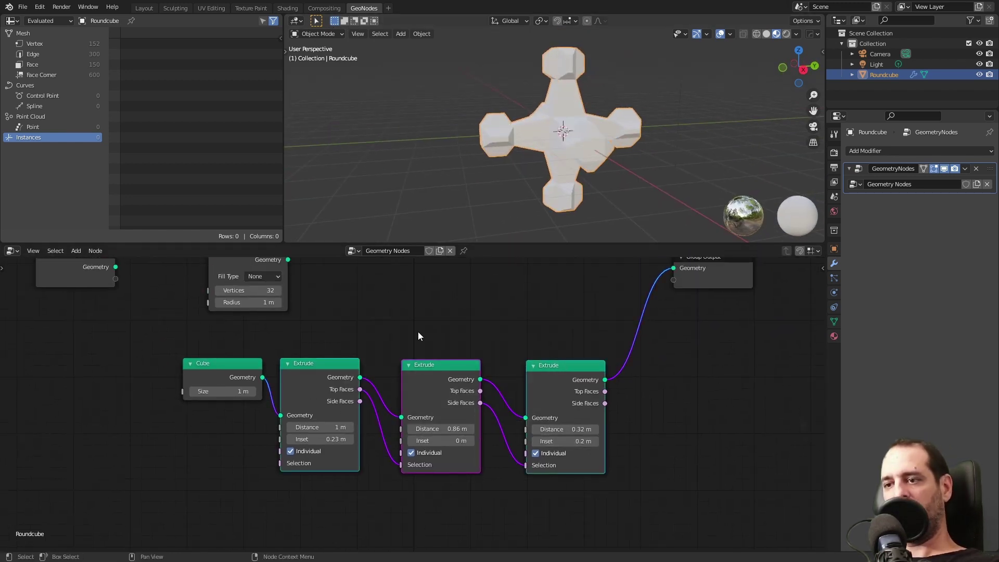
{"action": "left_click_drag", "start_coordinate": [182, 344], "coordinate": [562, 488]}
{"action": "key", "text": "x"}
{"action": "key", "text": "Home"}
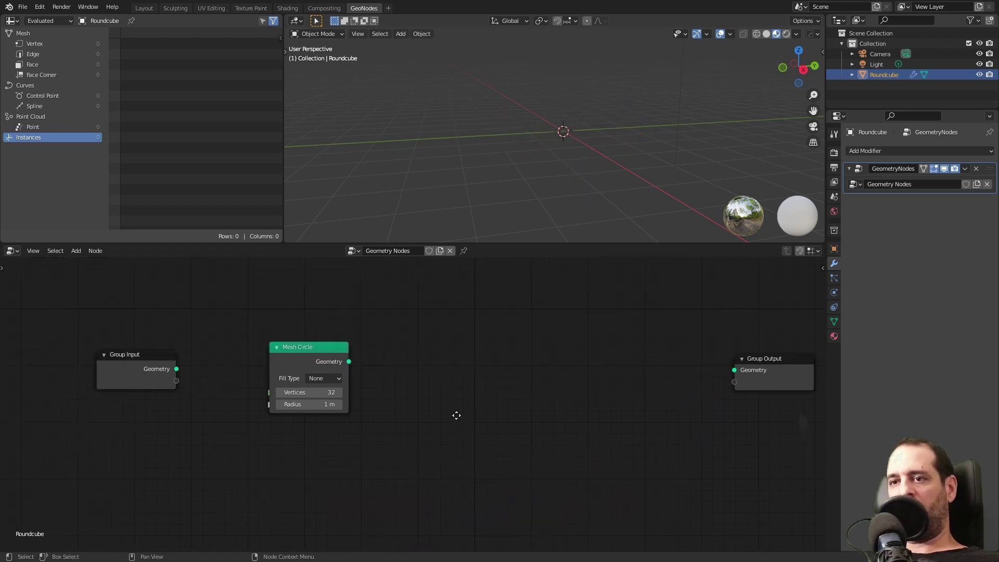
Add a new Mesh Extrude node beside the Mesh Circle node
{"action": "key", "text": "shift+a"}
{"action": "left_click", "coordinate": [438, 353]}
{"action": "type", "text": "extr"}
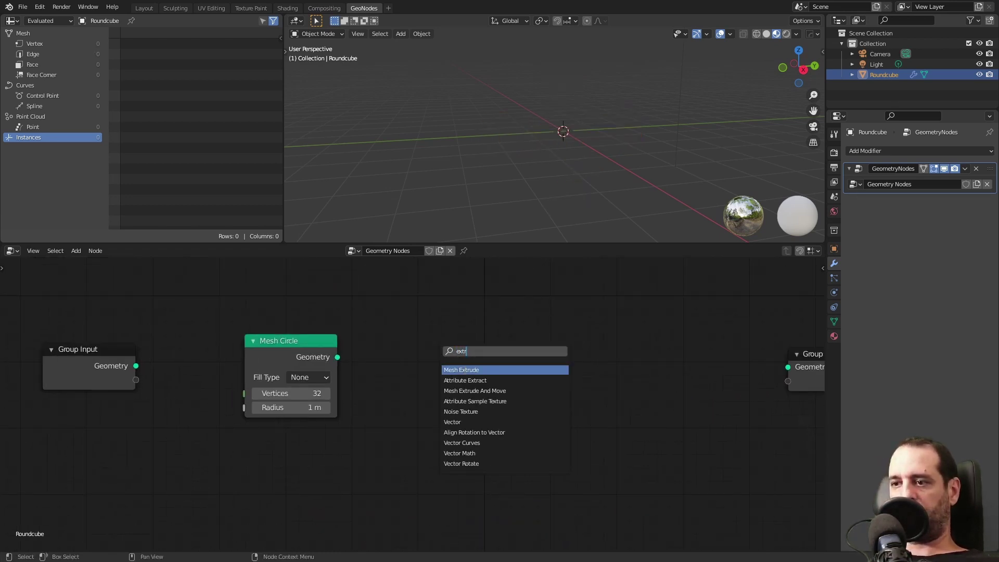
{"action": "key", "text": "Return"}
{"action": "left_click", "coordinate": [401, 364]}
{"action": "scroll", "coordinate": [404, 377], "scroll_direction": "up", "scroll_amount": 4}
{"action": "middle_click_drag", "start_coordinate": [339, 372], "coordinate": [394, 368]}
Connect the Mesh Circle geometry through the Extrude node to Group Output
{"action": "left_click_drag", "start_coordinate": [364, 339], "coordinate": [445, 416]}
{"action": "left_click_drag", "start_coordinate": [365, 339], "coordinate": [425, 409]}
{"action": "scroll", "coordinate": [423, 406], "scroll_direction": "down", "scroll_amount": 3}
{"action": "middle_click_drag", "start_coordinate": [577, 363], "coordinate": [574, 361]}
{"action": "scroll", "coordinate": [573, 361], "scroll_direction": "down", "scroll_amount": 1}
{"action": "left_click_drag", "start_coordinate": [489, 367], "coordinate": [760, 369]}
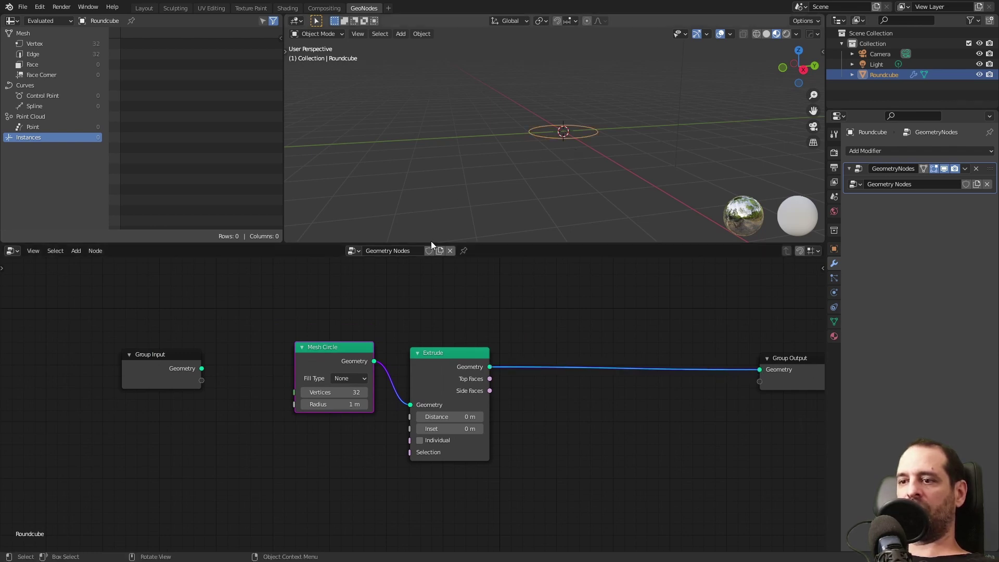
Set the Mesh Circle's fill type to N-Gon, and shift the Extrude node slightly closer to it
{"action": "scroll", "coordinate": [566, 141], "scroll_direction": "up", "scroll_amount": 3}
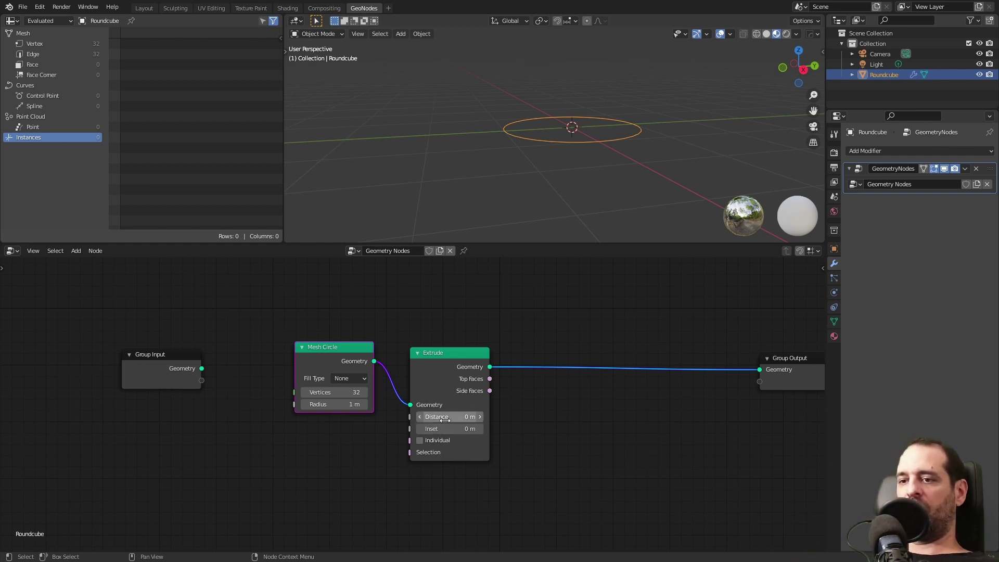
{"action": "left_click", "coordinate": [350, 380]}
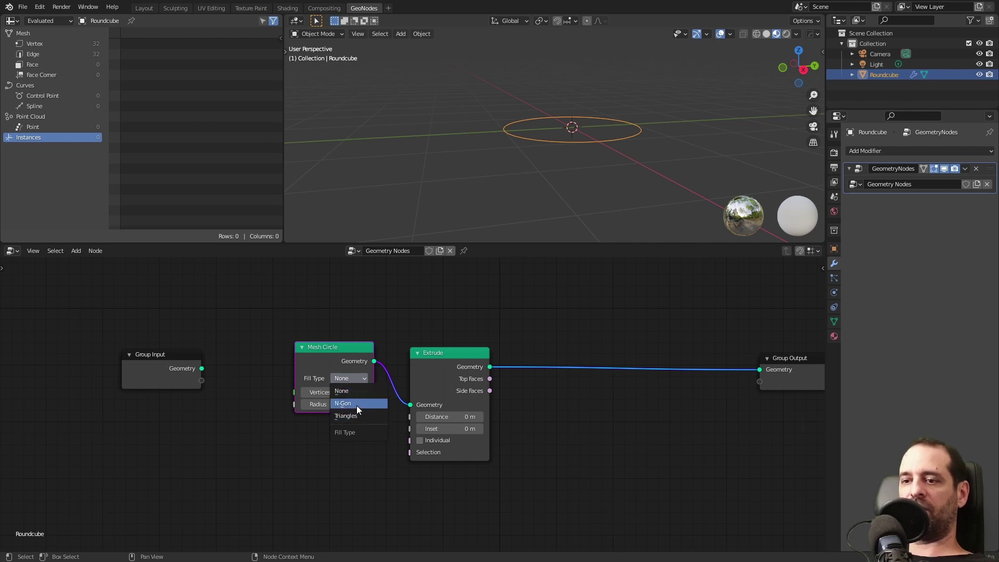
{"action": "left_click", "coordinate": [353, 403]}
{"action": "middle_click_drag", "start_coordinate": [582, 144], "coordinate": [596, 163]}
{"action": "left_click_drag", "start_coordinate": [443, 386], "coordinate": [437, 385]}
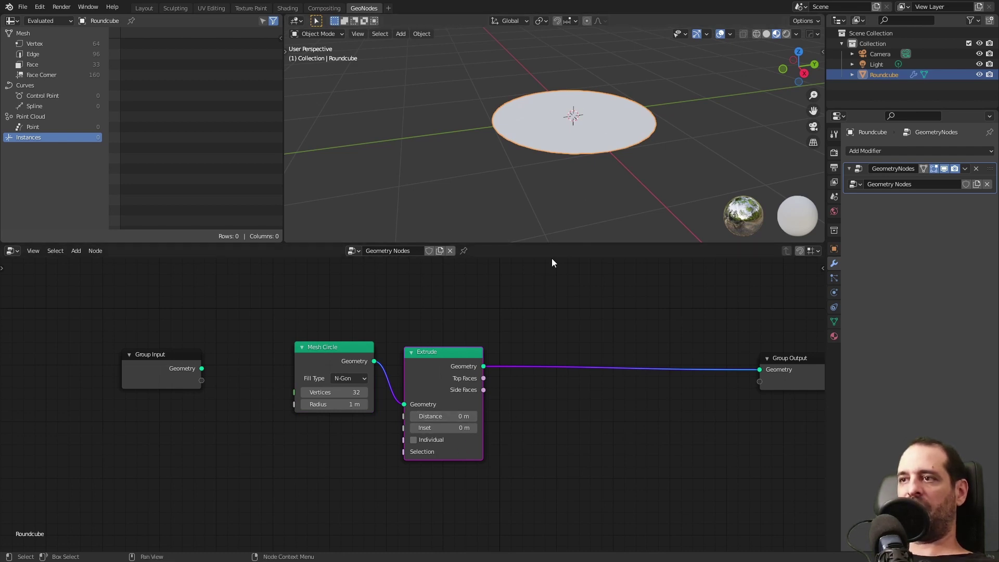
{"action": "middle_click_drag", "start_coordinate": [599, 181], "coordinate": [600, 176]}
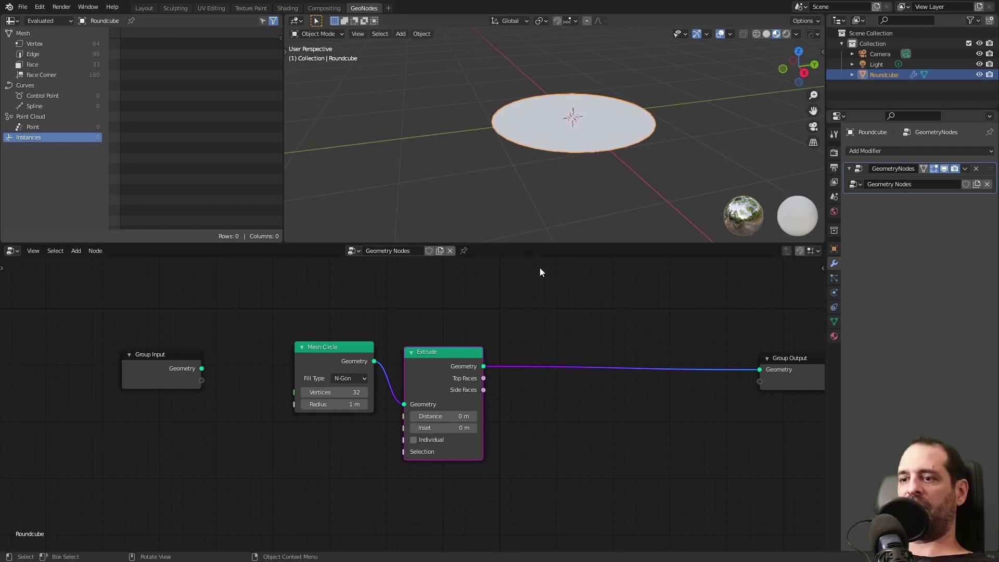
Set the Extrude distance to -1 m so the filled circle extends downward, and inspect the open cylinder
{"action": "left_click_drag", "start_coordinate": [442, 417], "coordinate": [469, 416]}
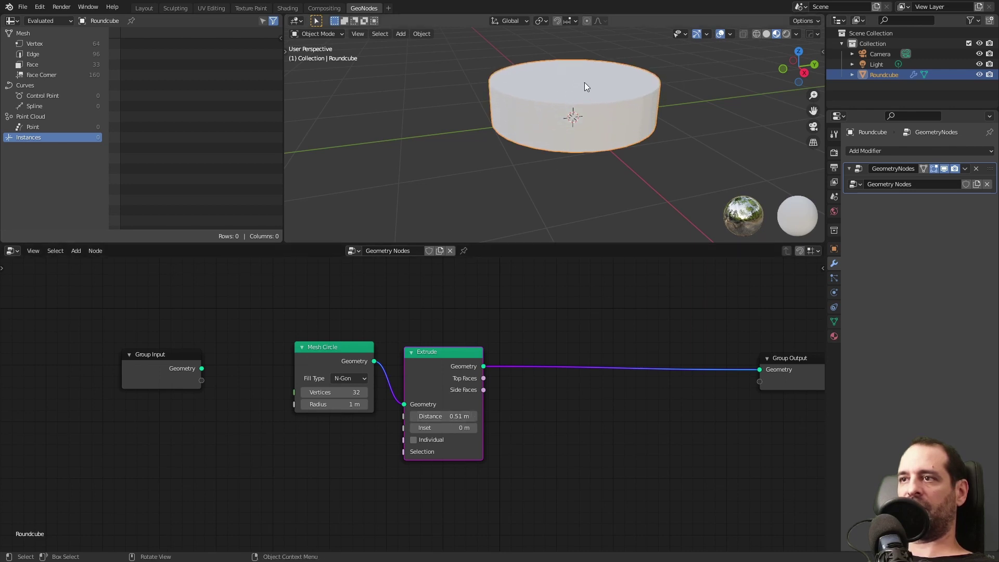
{"action": "middle_click_drag", "start_coordinate": [584, 82], "coordinate": [606, 151]}
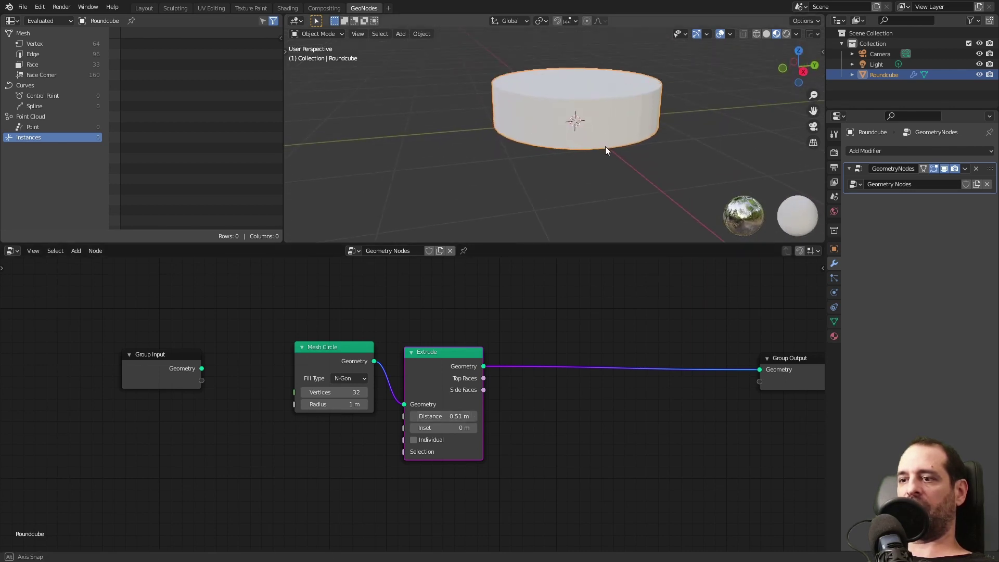
{"action": "left_click", "coordinate": [451, 416]}
{"action": "type", "text": "-1"}
{"action": "key", "text": "Return"}
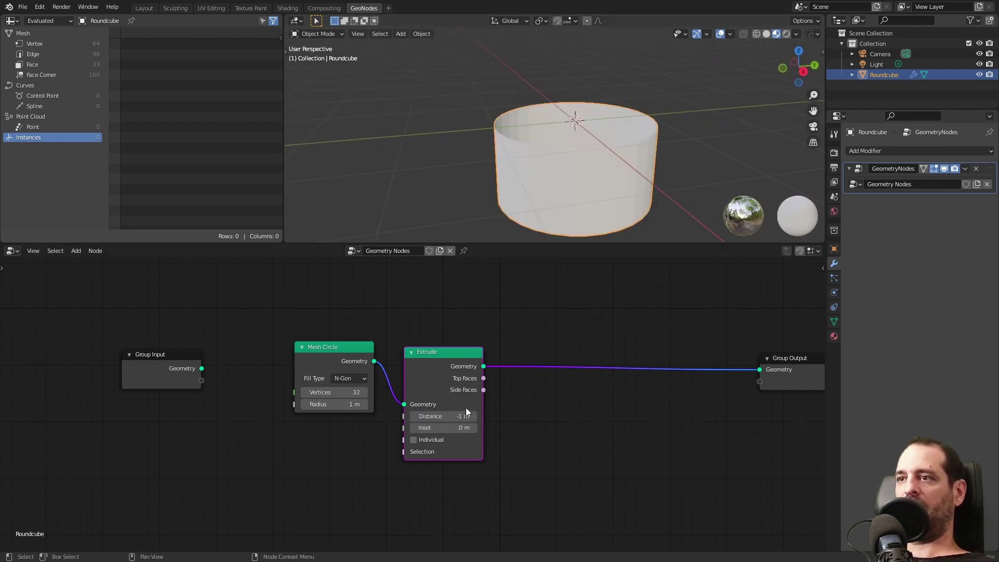
{"action": "middle_click_drag", "start_coordinate": [534, 186], "coordinate": [597, 142]}
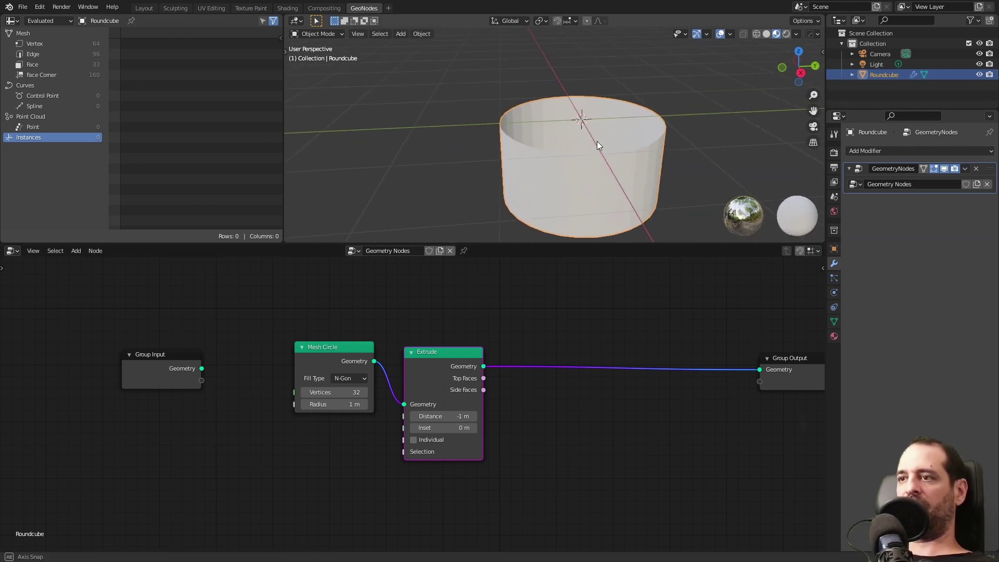
{"action": "middle_click_drag", "start_coordinate": [606, 191], "coordinate": [602, 171], "text": "shift"}
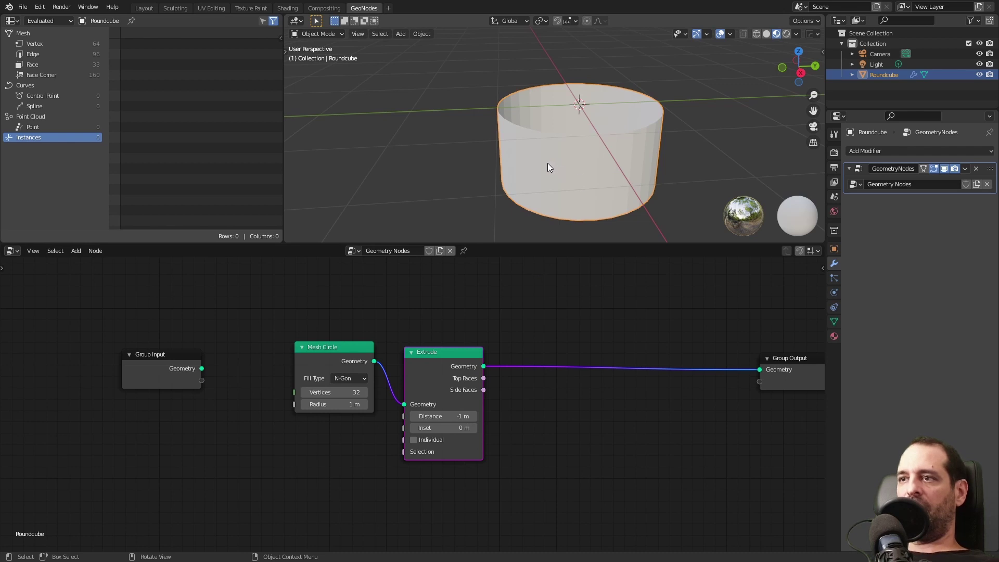
Display face orientation in the viewport, check the cylinder's normals with the distance at -1 m, and move Extrude nearer to Mesh Circle
{"action": "key", "text": "shift+f"}
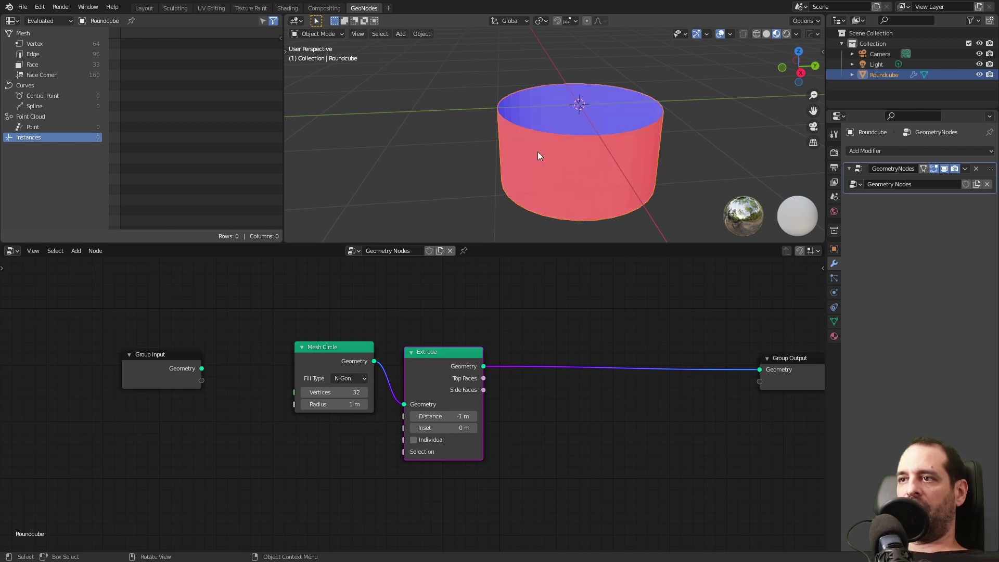
{"action": "mouse_move", "coordinate": [447, 416]}
{"action": "left_mouse_down"}
{"action": "mouse_move", "coordinate": [494, 416]}
{"action": "mouse_move", "coordinate": [445, 416]}
{"action": "left_mouse_up"}
{"action": "left_click", "coordinate": [445, 417]}
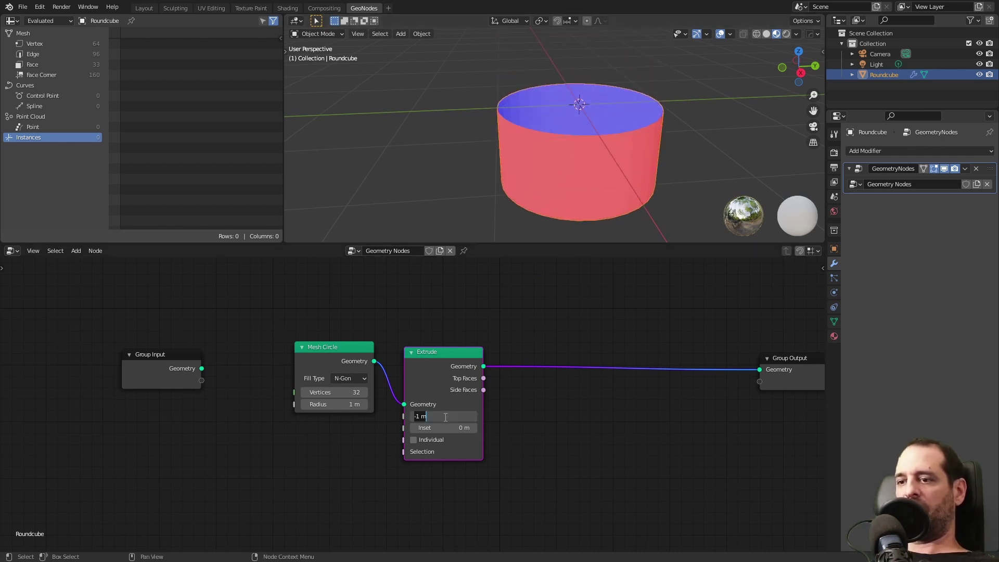
{"action": "key", "text": "Return"}
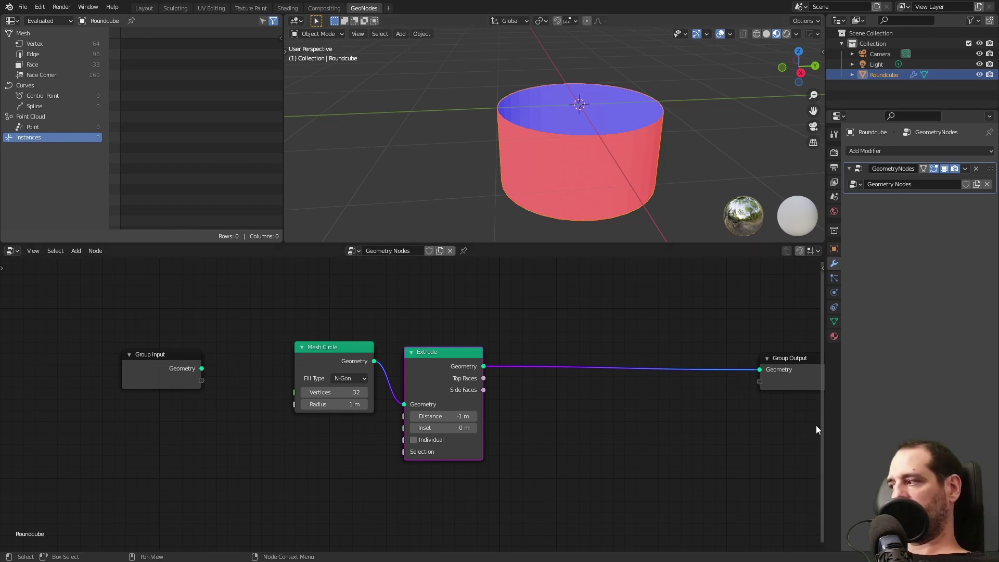
{"action": "middle_click_drag", "start_coordinate": [620, 170], "coordinate": [624, 174]}
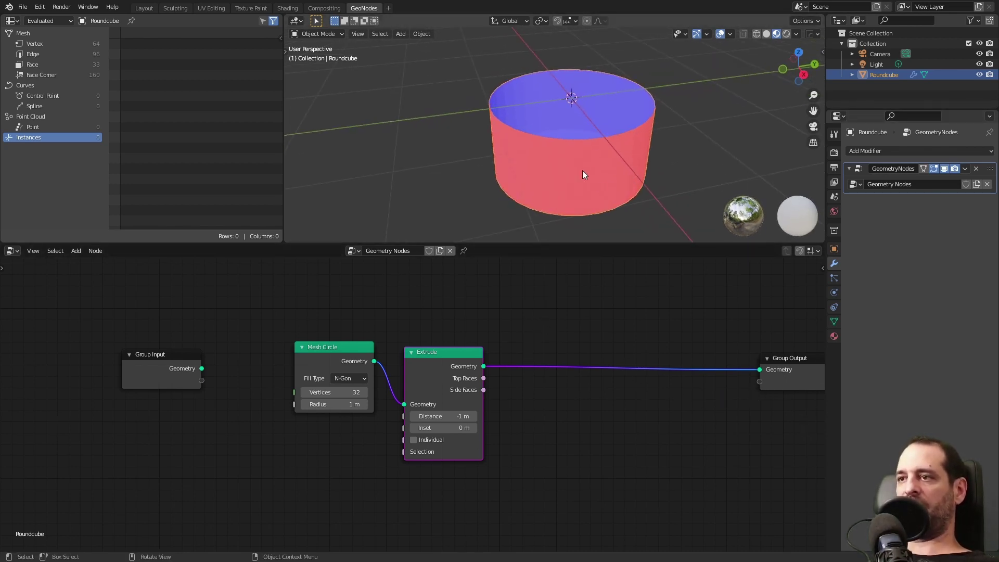
{"action": "middle_click_drag", "start_coordinate": [614, 202], "coordinate": [586, 201], "text": "shift"}
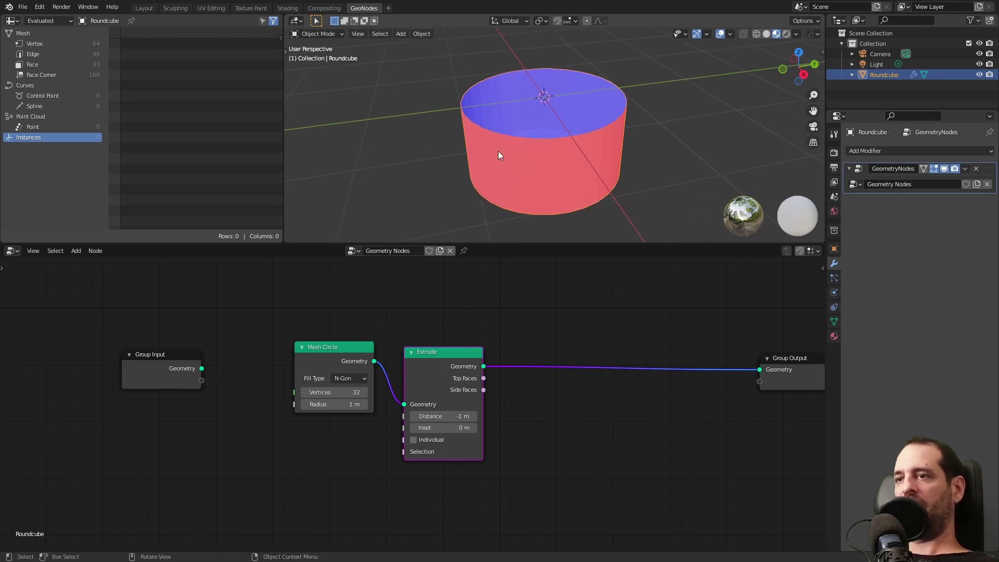
{"action": "left_click_drag", "start_coordinate": [421, 361], "coordinate": [411, 358]}
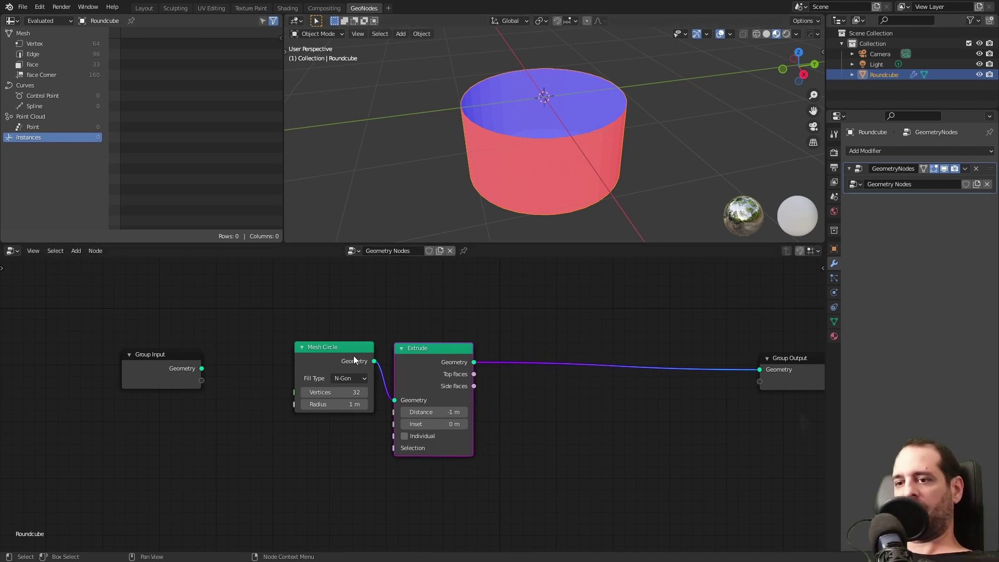
Shift Group Input, Mesh Circle and Extrude away from Group Output, keeping Mesh Circle beside Extrude, and inspect the cylinder from above
{"action": "left_click_drag", "start_coordinate": [327, 357], "coordinate": [327, 357]}
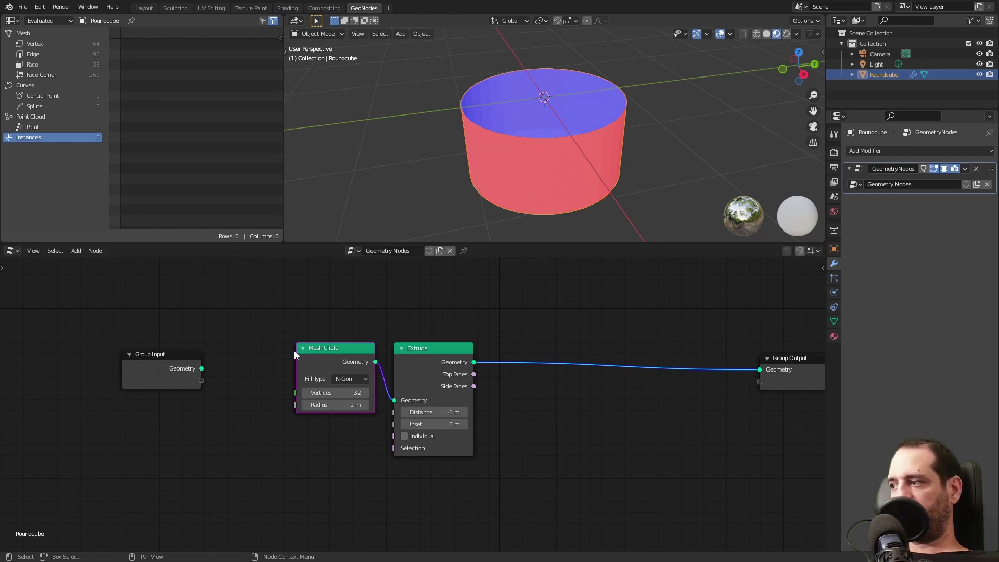
{"action": "left_click_drag", "start_coordinate": [168, 358], "coordinate": [131, 353]}
{"action": "middle_click_drag", "start_coordinate": [494, 111], "coordinate": [502, 151]}
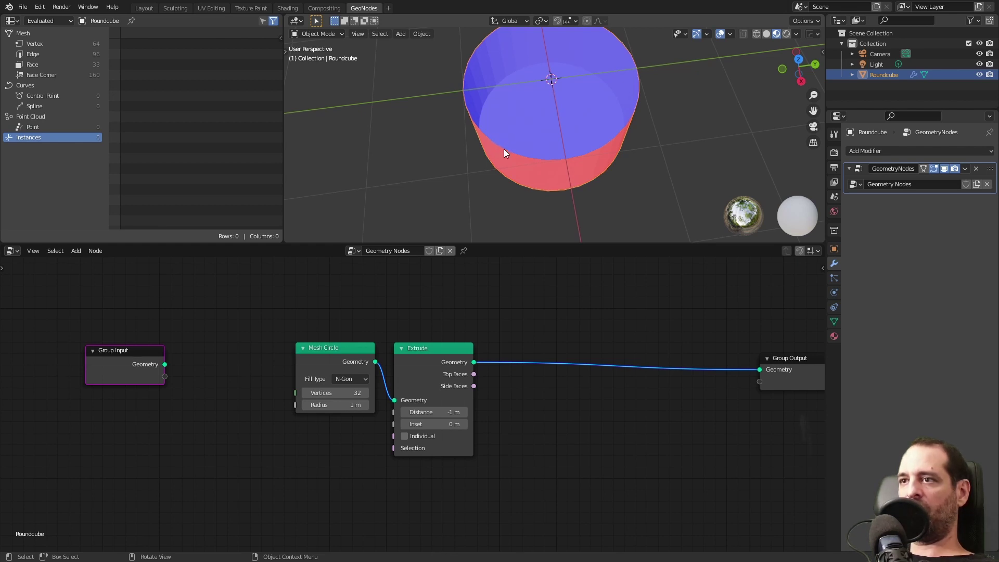
{"action": "middle_click_drag", "start_coordinate": [523, 150], "coordinate": [563, 138]}
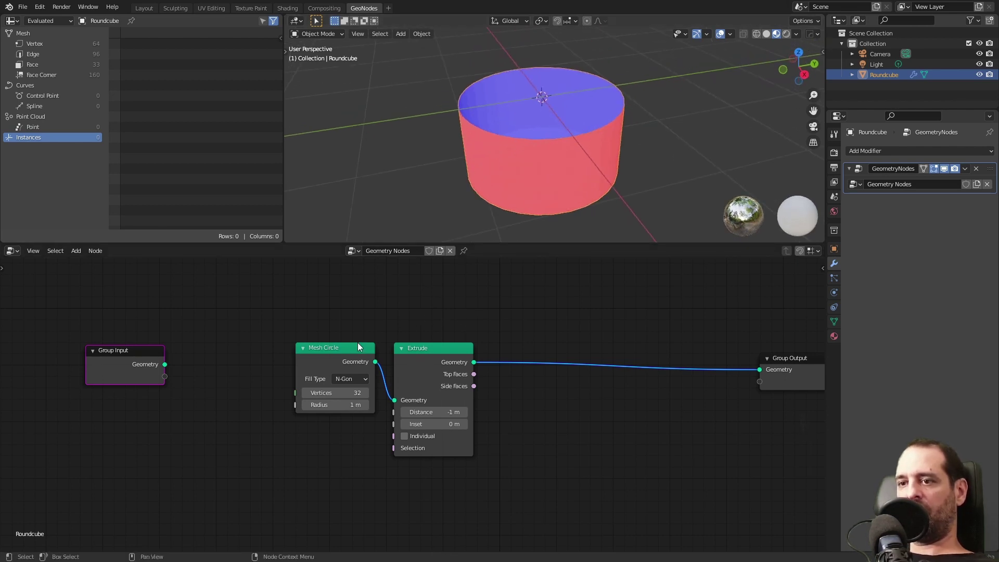
{"action": "left_click_drag", "start_coordinate": [347, 354], "coordinate": [328, 351]}
{"action": "left_click_drag", "start_coordinate": [432, 347], "coordinate": [410, 346]}
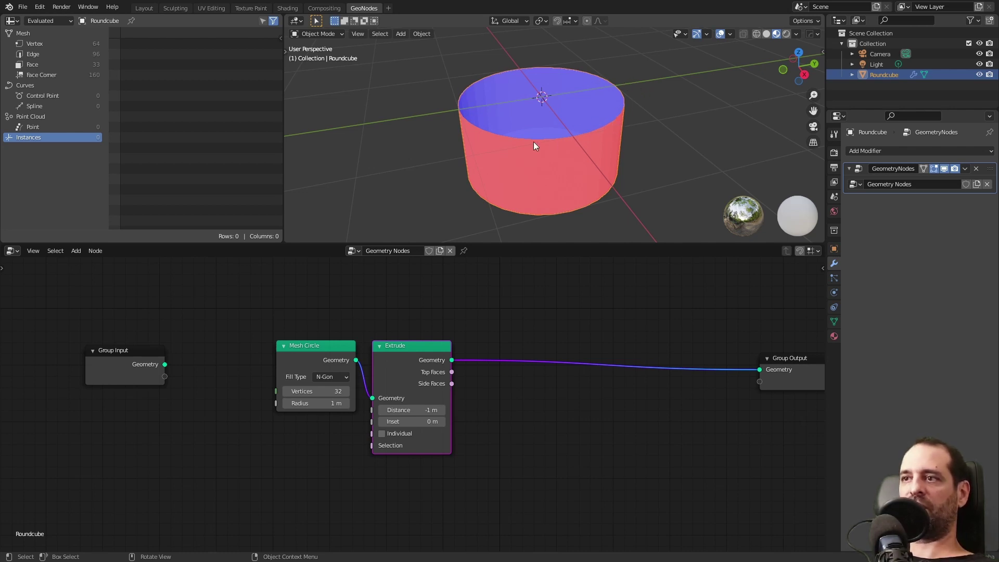
{"action": "left_click_drag", "start_coordinate": [317, 357], "coordinate": [305, 355]}
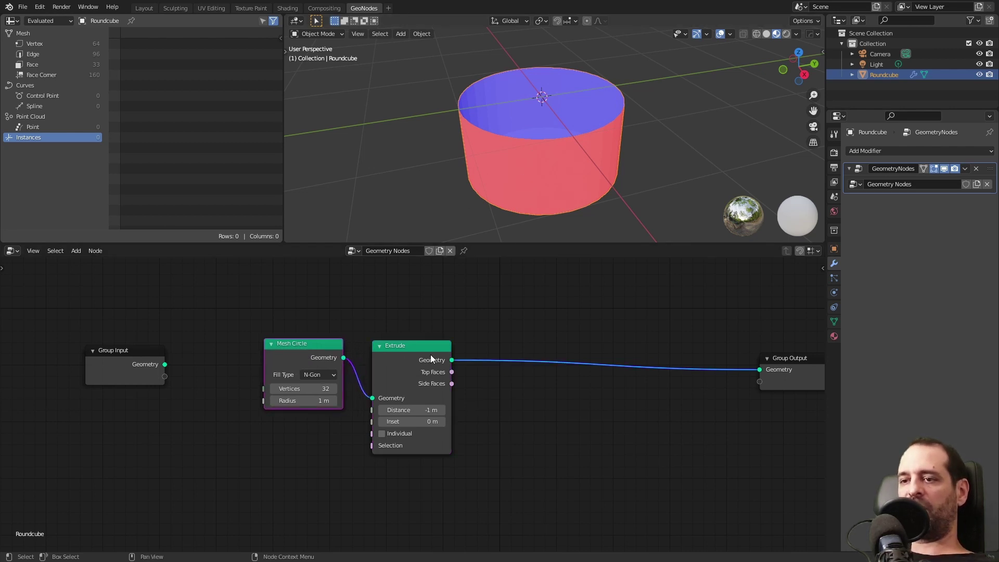
{"action": "left_click_drag", "start_coordinate": [414, 354], "coordinate": [400, 352]}
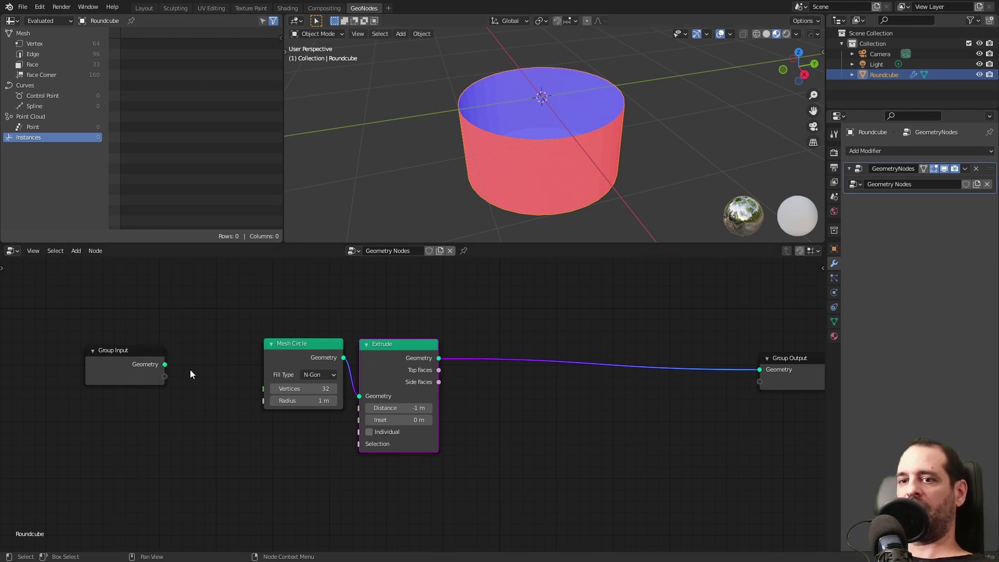
{"action": "left_click_drag", "start_coordinate": [131, 371], "coordinate": [95, 360]}
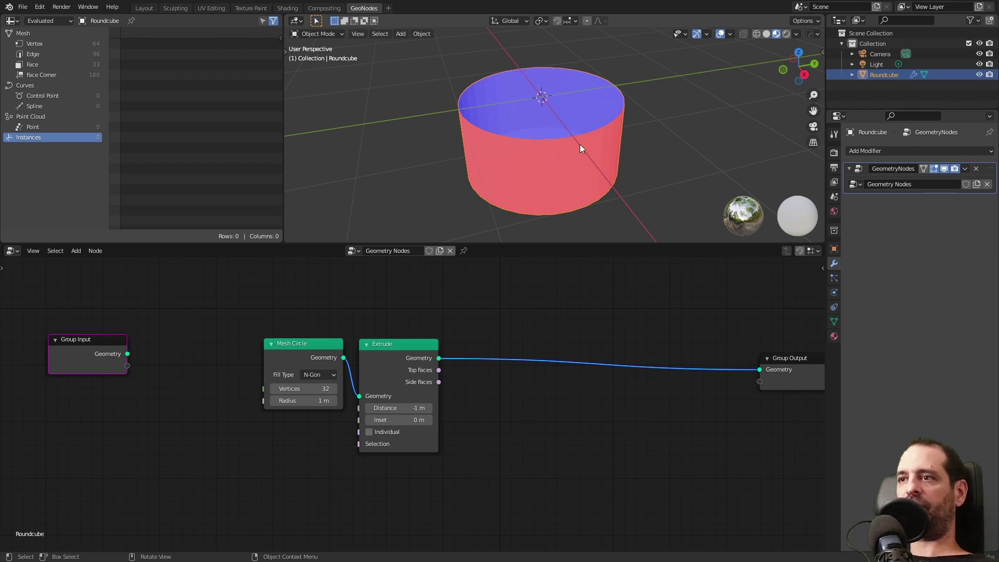
Expose the Mesh Circle's Radius as a group input and set it to 1 m in the modifier
{"action": "middle_click_drag", "start_coordinate": [162, 361], "coordinate": [314, 332]}
{"action": "scroll", "coordinate": [408, 391], "scroll_direction": "up", "scroll_amount": 3}
{"action": "left_click_drag", "start_coordinate": [201, 322], "coordinate": [171, 328]}
{"action": "middle_click_drag", "start_coordinate": [275, 332], "coordinate": [346, 316]}
{"action": "scroll", "coordinate": [367, 345], "scroll_direction": "down", "scroll_amount": 2}
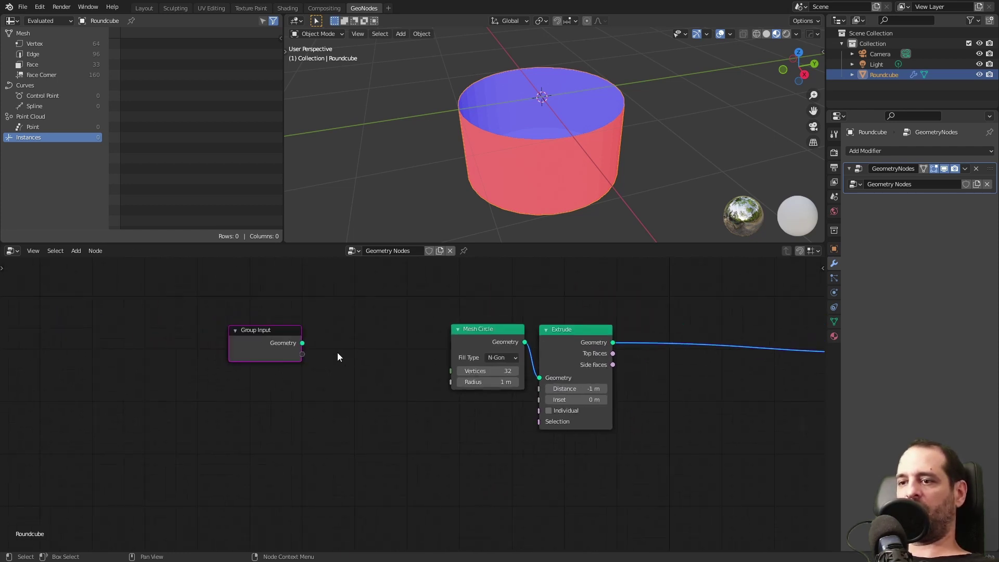
{"action": "scroll", "coordinate": [397, 374], "scroll_direction": "up", "scroll_amount": 1}
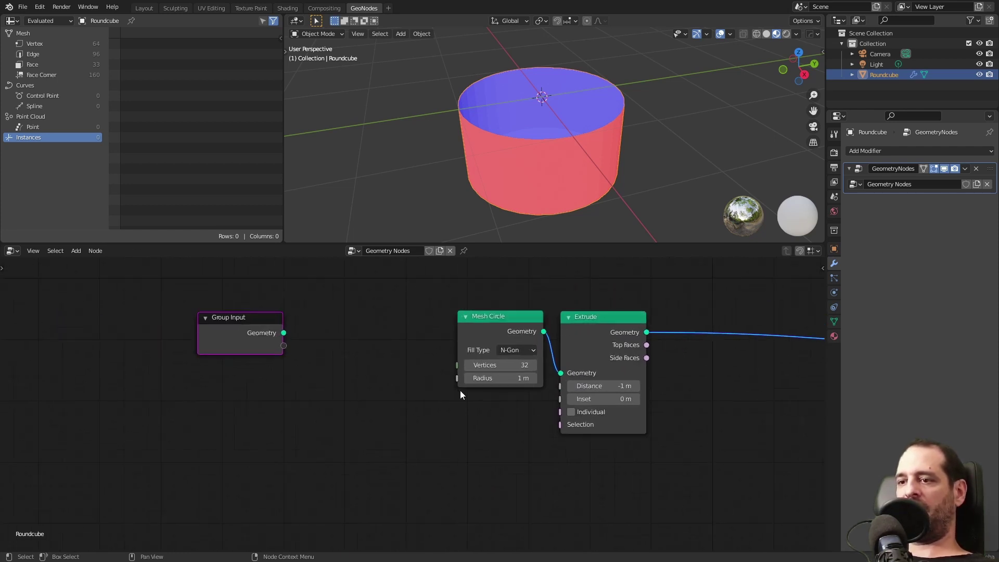
{"action": "left_click_drag", "start_coordinate": [456, 378], "coordinate": [286, 347]}
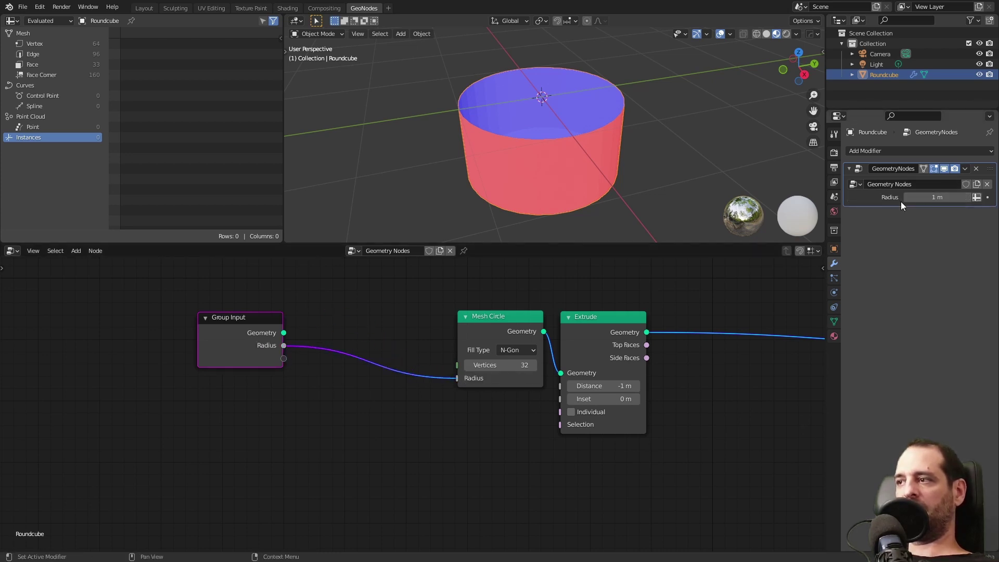
{"action": "left_click_drag", "start_coordinate": [907, 197], "coordinate": [925, 199]}
{"action": "left_click", "coordinate": [932, 201]}
{"action": "type", "text": "1"}
{"action": "key", "text": "Return"}
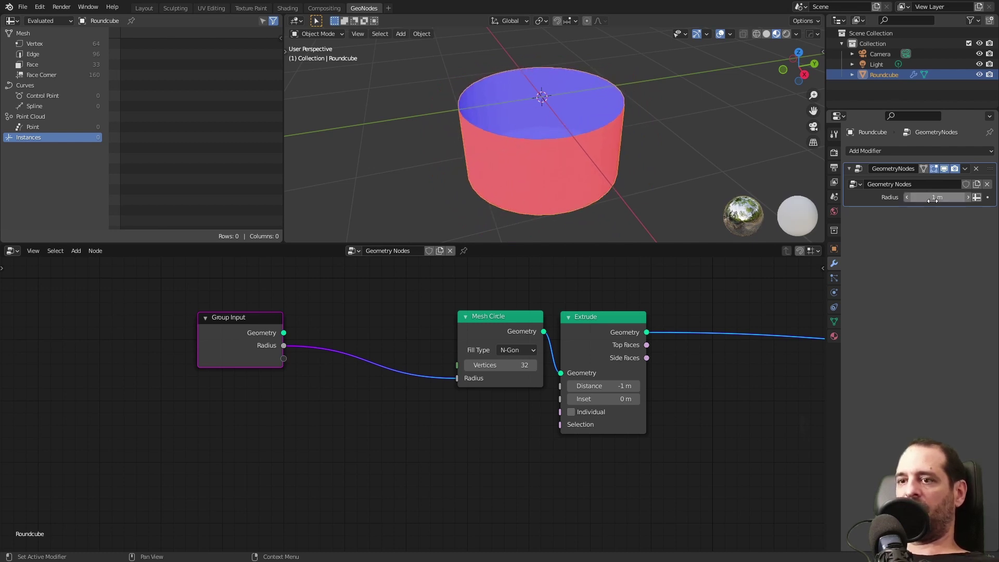
Expose the Mesh Circle's Vertices as a group input and rename that input to Paper wave
{"action": "left_click_drag", "start_coordinate": [251, 347], "coordinate": [103, 378]}
{"action": "left_click_drag", "start_coordinate": [457, 366], "coordinate": [135, 389]}
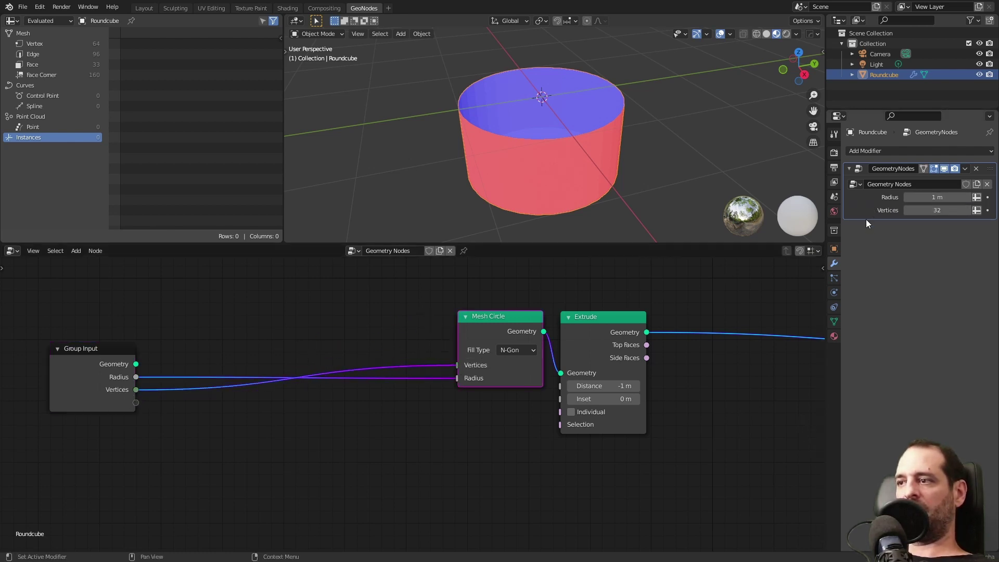
{"action": "key", "text": "n"}
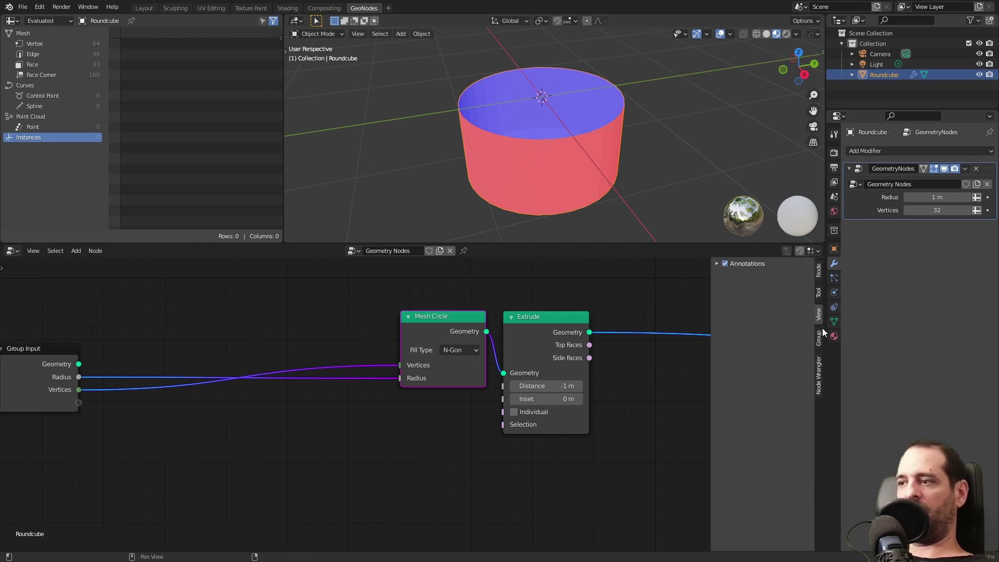
{"action": "left_click", "coordinate": [819, 294]}
{"action": "left_click", "coordinate": [818, 275]}
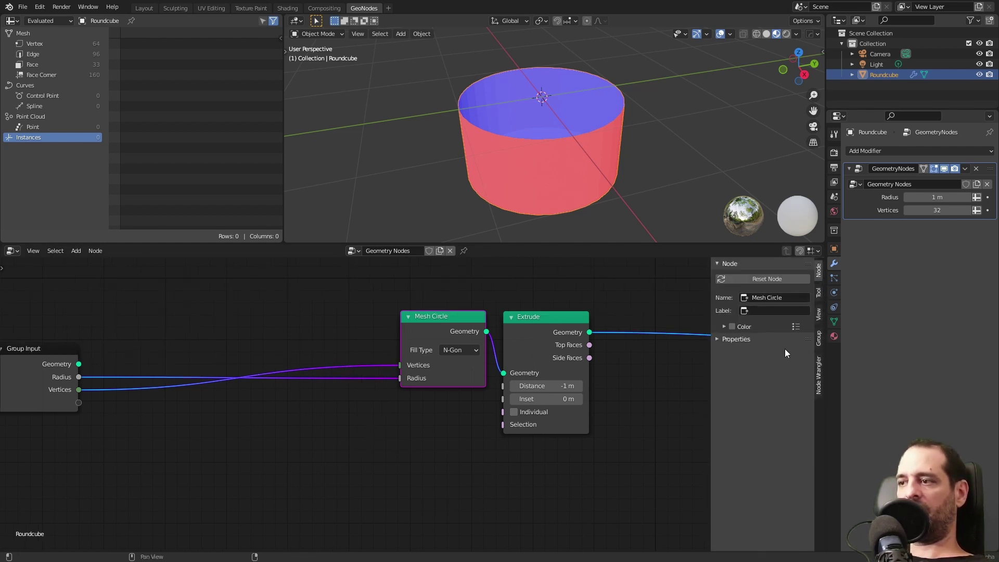
{"action": "left_click", "coordinate": [817, 339]}
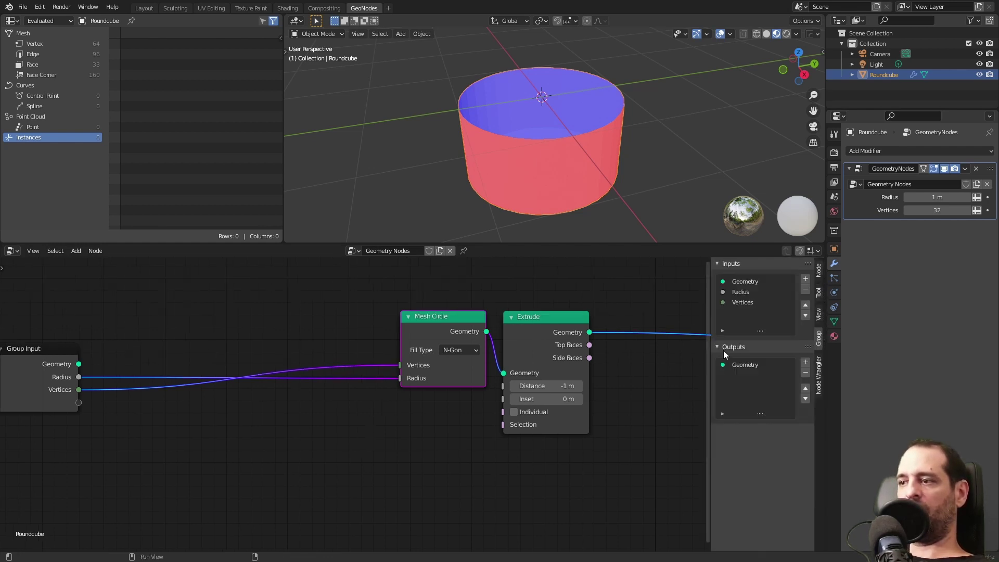
{"action": "left_click", "coordinate": [747, 302]}
{"action": "left_click", "coordinate": [787, 356]}
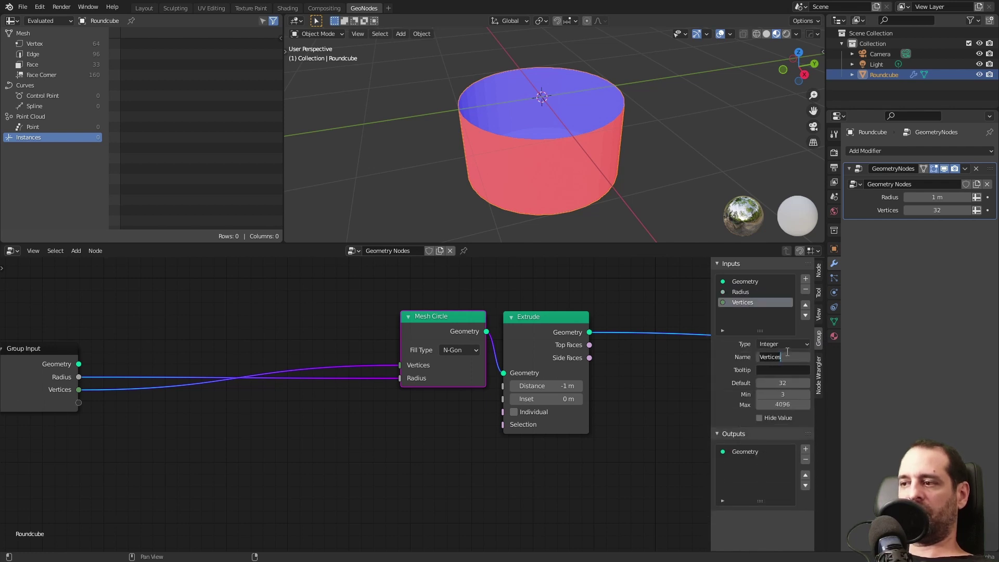
{"action": "type", "text": "Paper wave"}
{"action": "key", "text": "Return"}
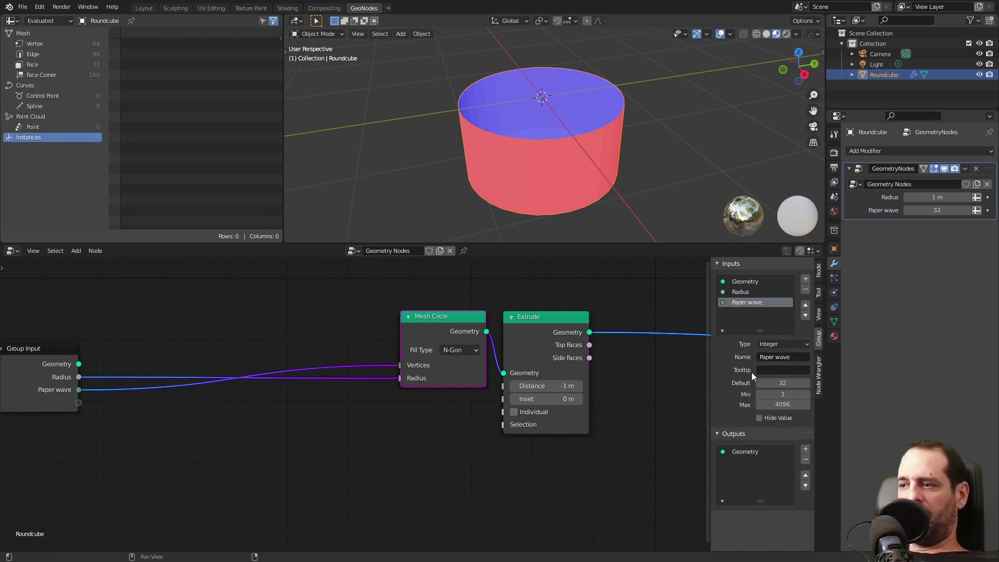
Tidy the node layout by bringing Group Input closer to Mesh Circle and lining up Group Output with Extrude
{"action": "middle_click_drag", "start_coordinate": [303, 368], "coordinate": [330, 394]}
{"action": "left_click_drag", "start_coordinate": [126, 379], "coordinate": [173, 346]}
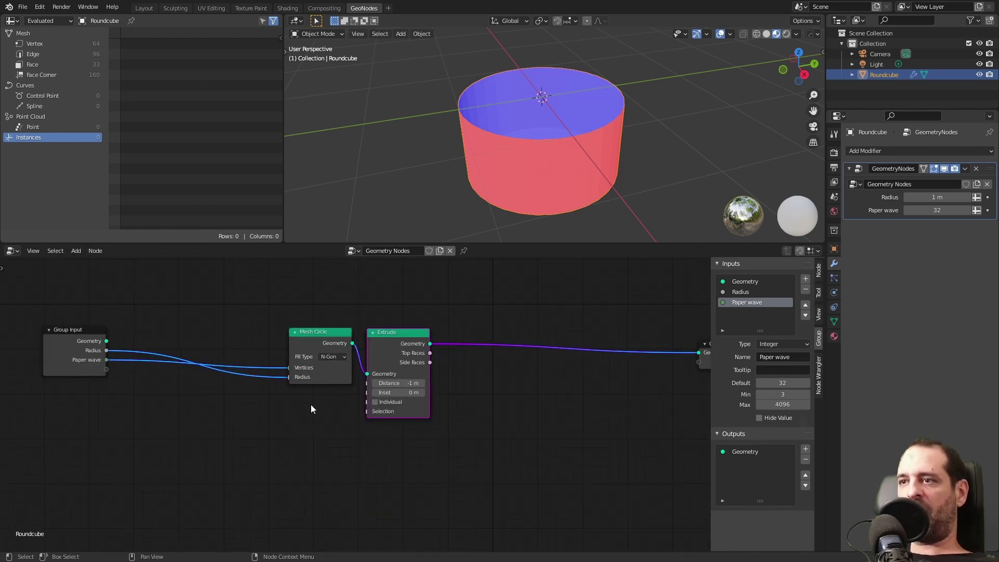
{"action": "middle_click_drag", "start_coordinate": [549, 123], "coordinate": [535, 142]}
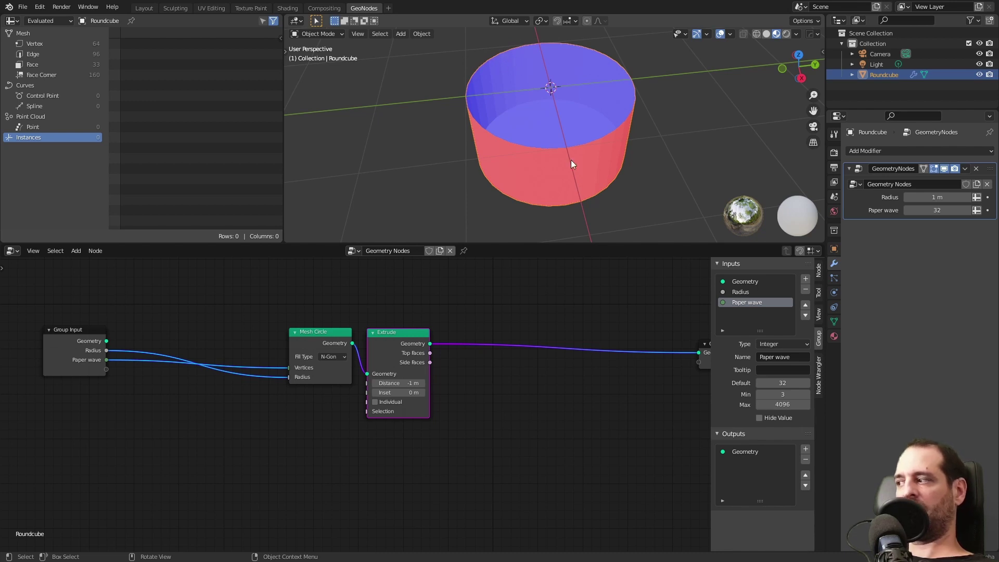
{"action": "middle_click_drag", "start_coordinate": [554, 376], "coordinate": [541, 363]}
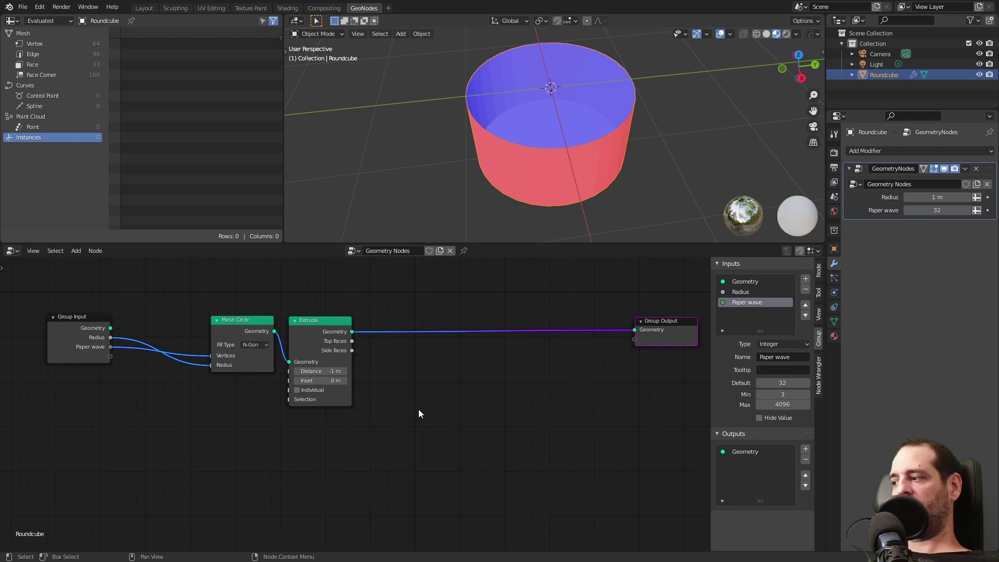
{"action": "middle_click_drag", "start_coordinate": [414, 412], "coordinate": [408, 397]}
Add an Index node and place it below the Extrude node
{"action": "key", "text": "shift+a"}
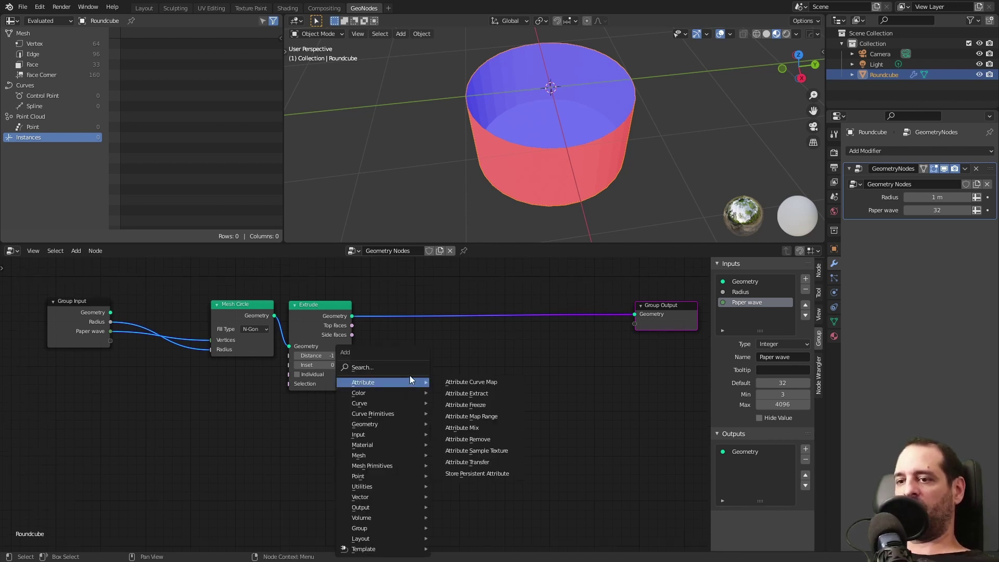
{"action": "left_click", "coordinate": [406, 367]}
{"action": "type", "text": "index"}
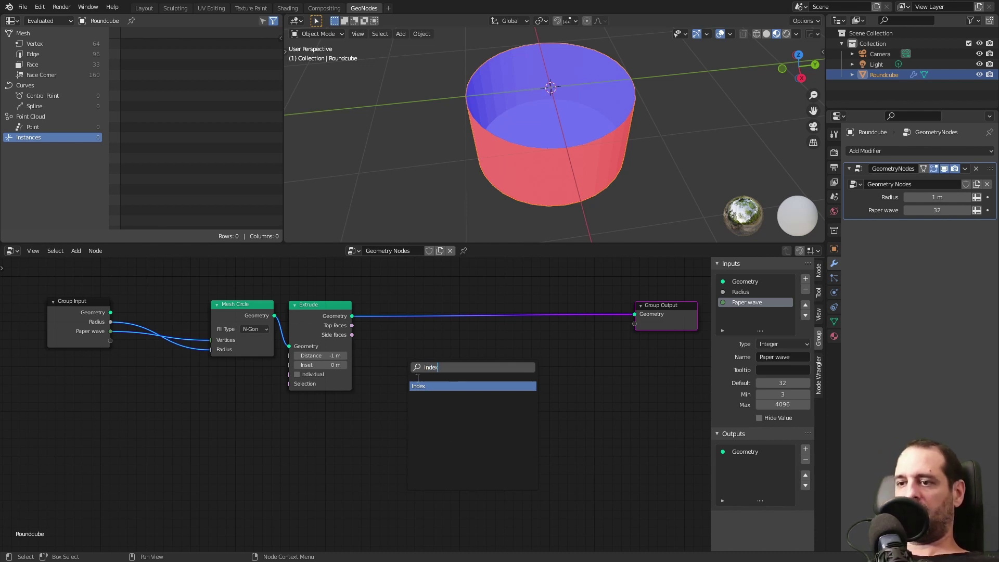
{"action": "key", "text": "Return"}
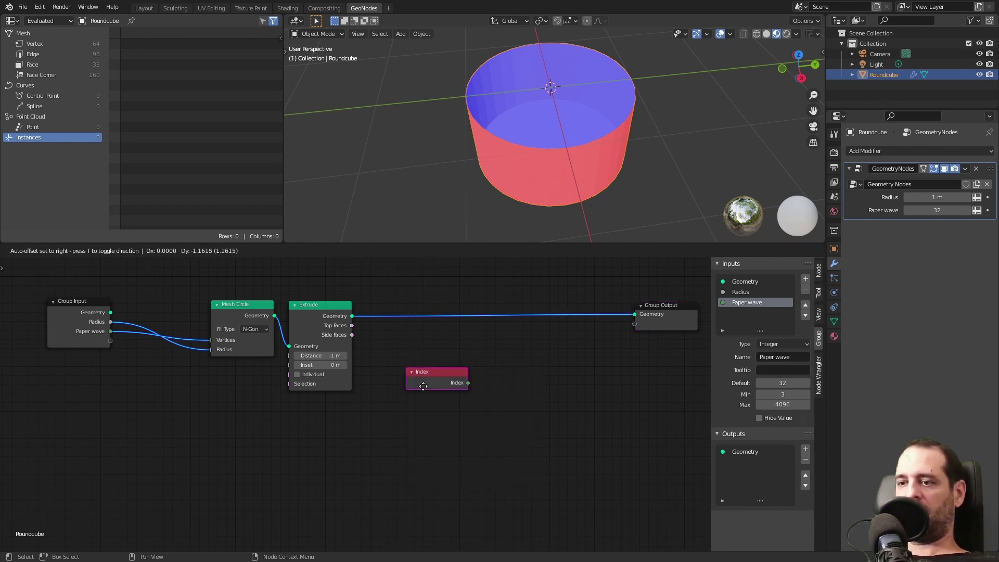
{"action": "left_click", "coordinate": [332, 446]}
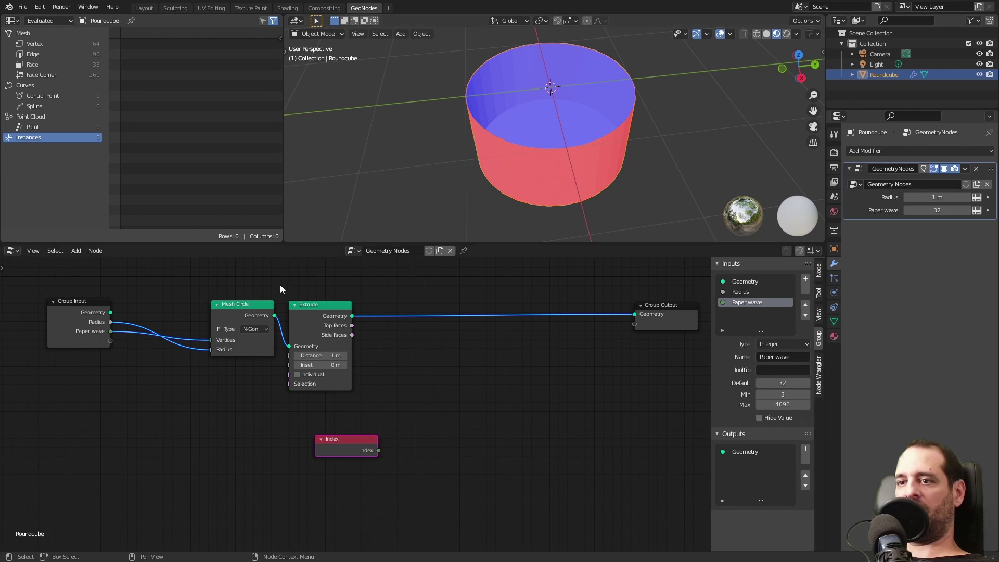
{"action": "left_click_drag", "start_coordinate": [355, 448], "coordinate": [411, 301]}
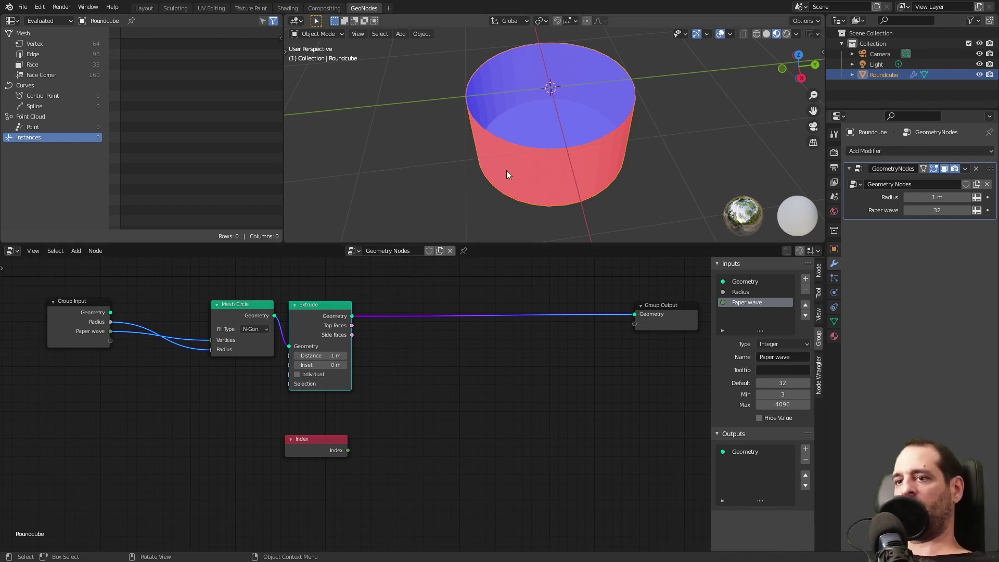
Add a Position node and place it between the Extrude and Index nodes
{"action": "middle_click_drag", "start_coordinate": [416, 406], "coordinate": [417, 390]}
{"action": "key", "text": "shift+a"}
{"action": "left_click", "coordinate": [417, 372]}
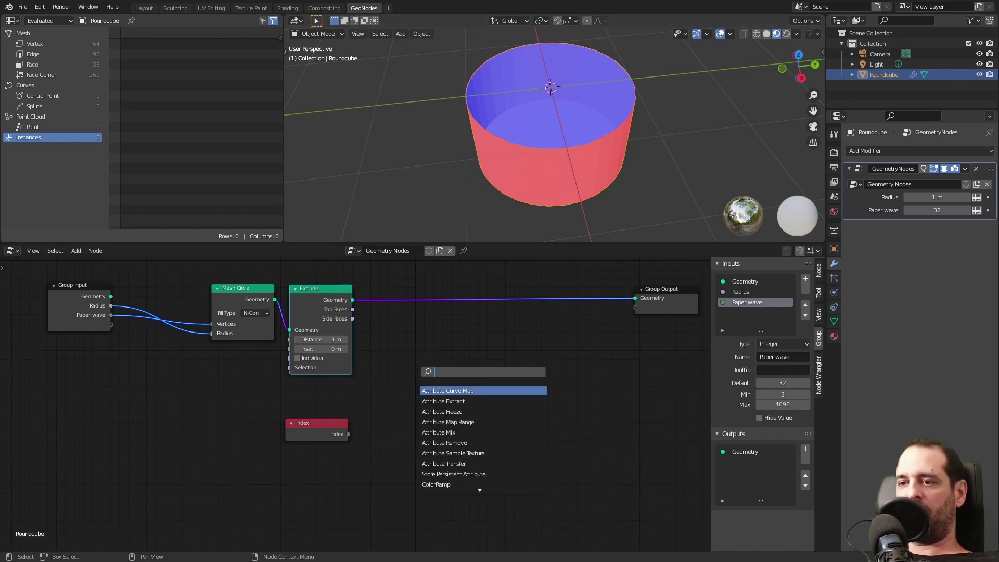
{"action": "type", "text": "posi"}
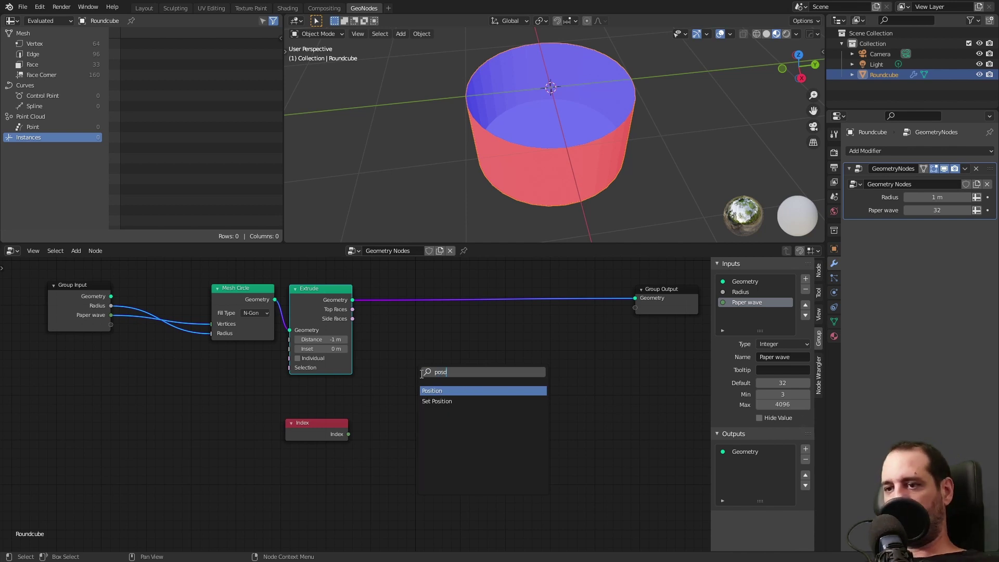
{"action": "left_click", "coordinate": [440, 390]}
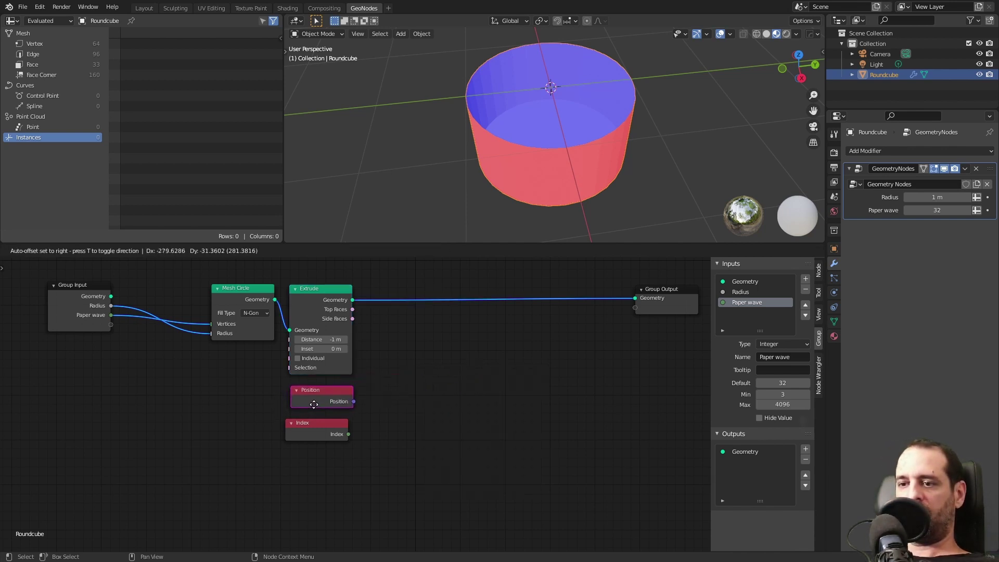
{"action": "left_click", "coordinate": [314, 409]}
{"action": "left_click_drag", "start_coordinate": [319, 425], "coordinate": [326, 432]}
{"action": "left_click_drag", "start_coordinate": [323, 395], "coordinate": [325, 399]}
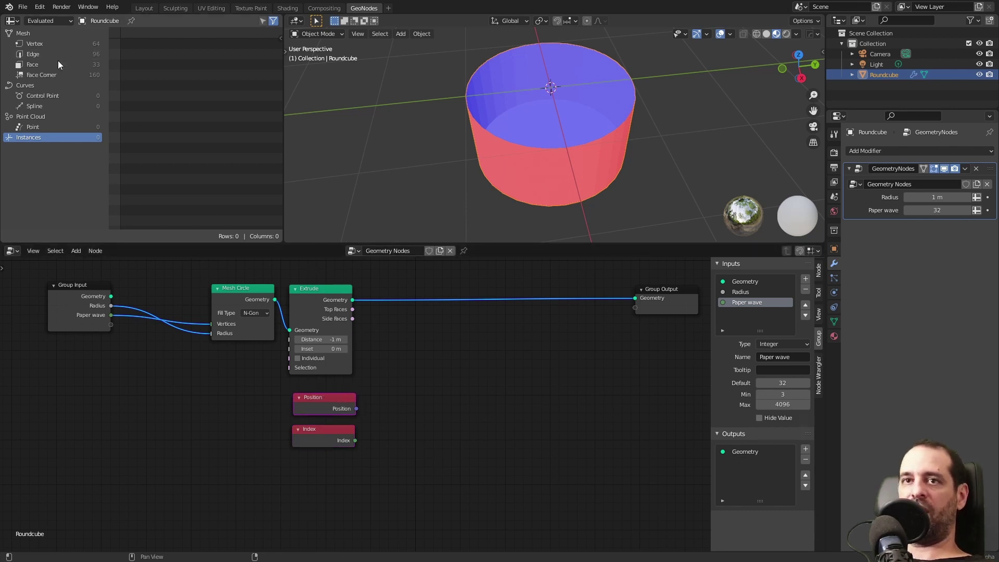
Show the mesh's vertex data in the spreadsheet, and align the Position and Index nodes beneath Extrude
{"action": "left_click", "coordinate": [58, 45]}
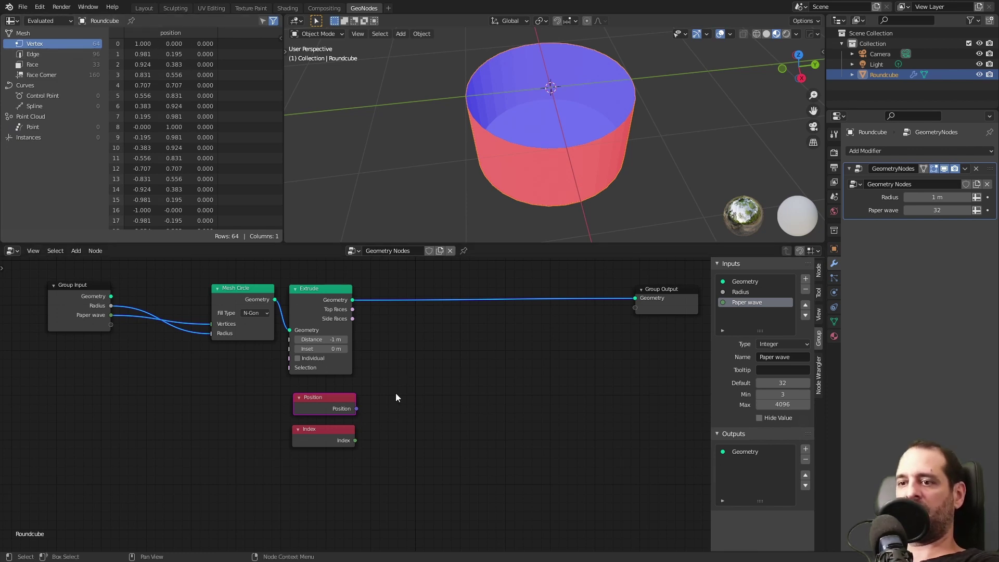
{"action": "left_click_drag", "start_coordinate": [318, 404], "coordinate": [317, 430]}
{"action": "left_click_drag", "start_coordinate": [320, 431], "coordinate": [320, 430]}
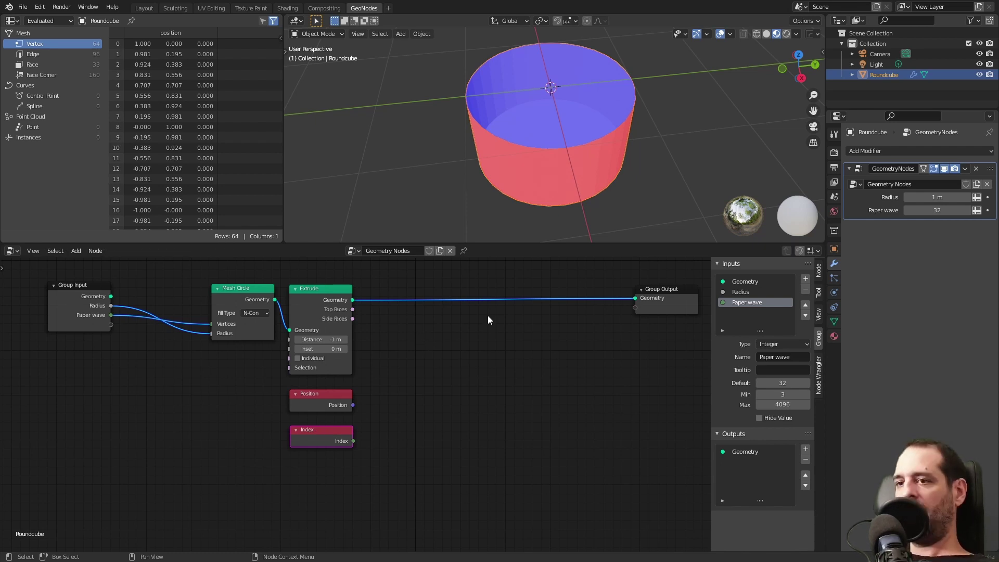
Add a Set Position node in the space between Extrude and Group Output
{"action": "middle_click_drag", "start_coordinate": [488, 315], "coordinate": [478, 316]}
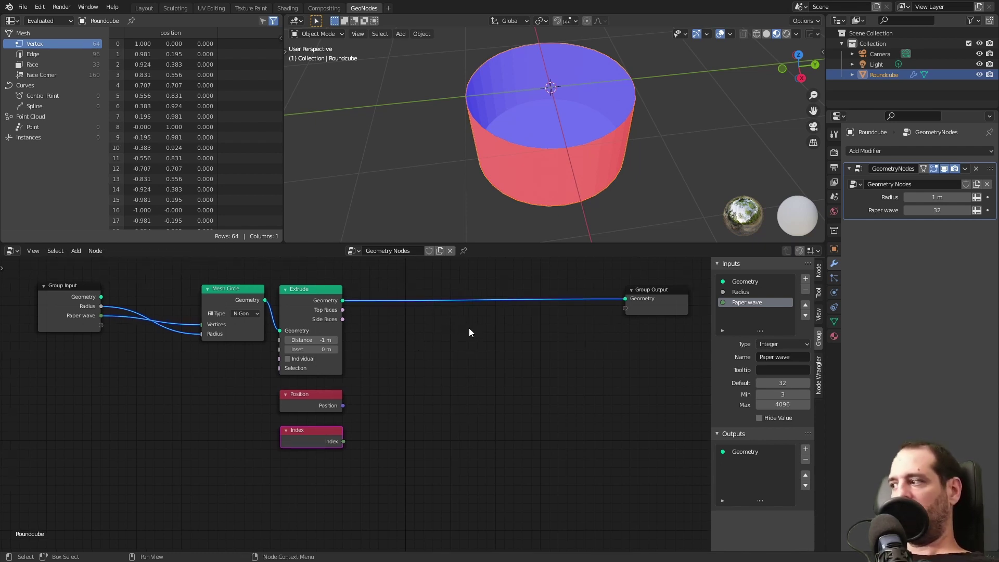
{"action": "key", "text": "shift+a"}
{"action": "left_click", "coordinate": [479, 329]}
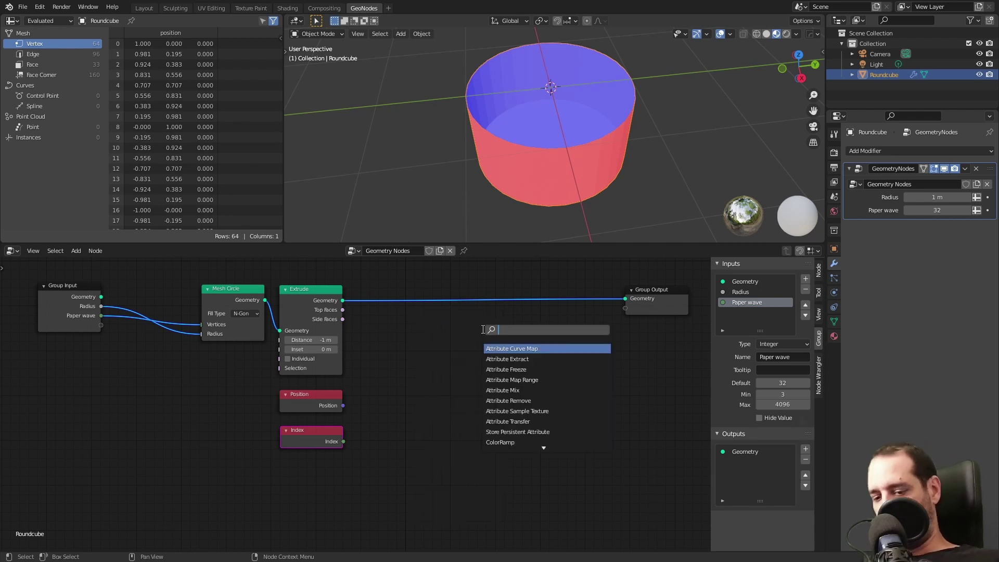
{"action": "type", "text": "set"}
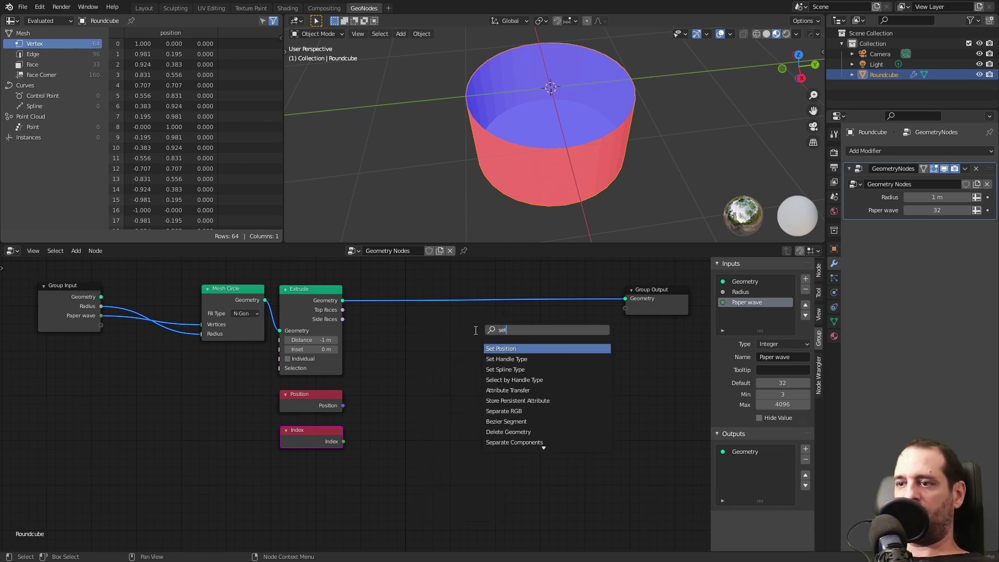
{"action": "key", "text": "Return"}
{"action": "left_click", "coordinate": [550, 343]}
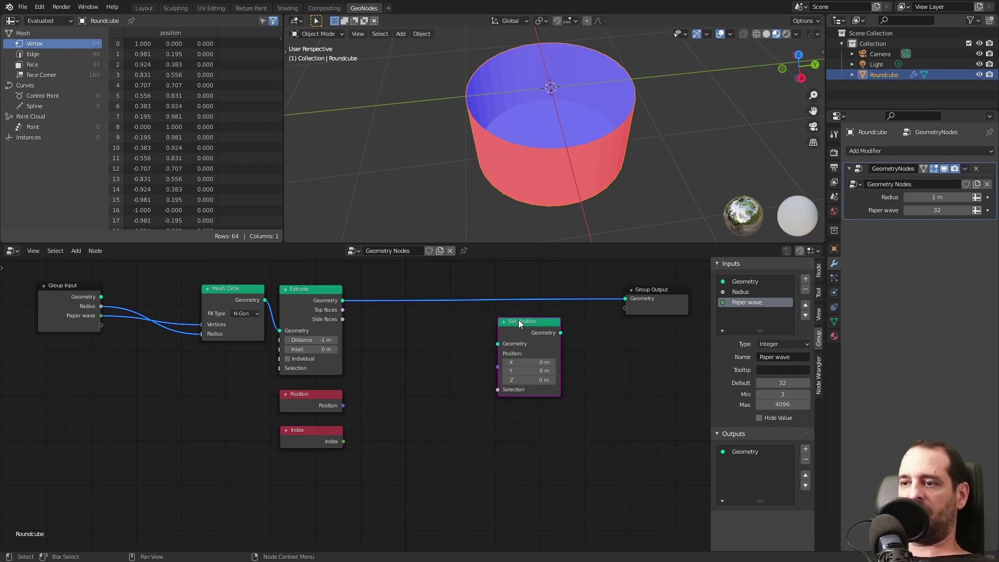
Try inserting the Set Position node into the link between Extrude and Group Output, and undo it
{"action": "left_click_drag", "start_coordinate": [519, 329], "coordinate": [513, 302]}
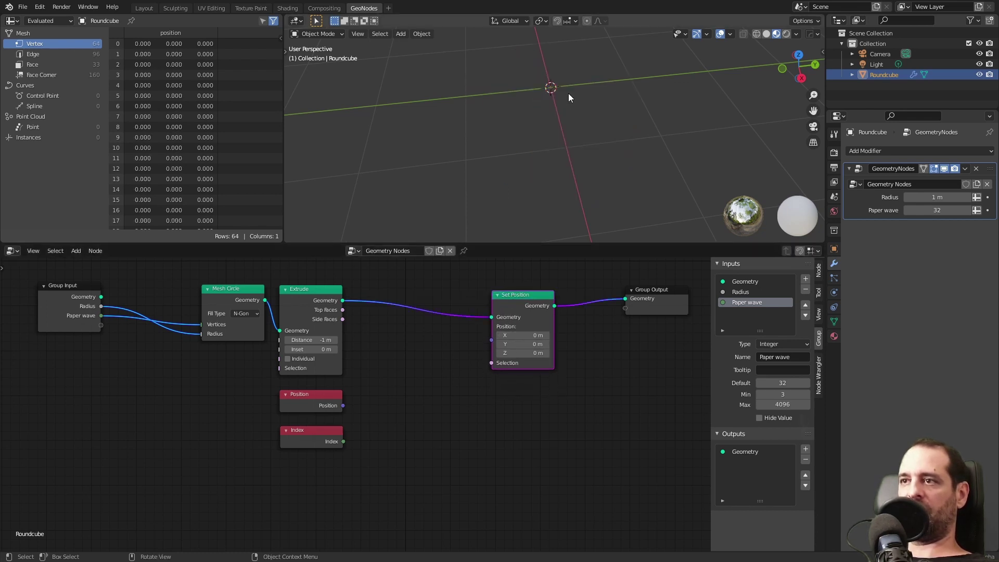
{"action": "key", "text": "ctrl+z"}
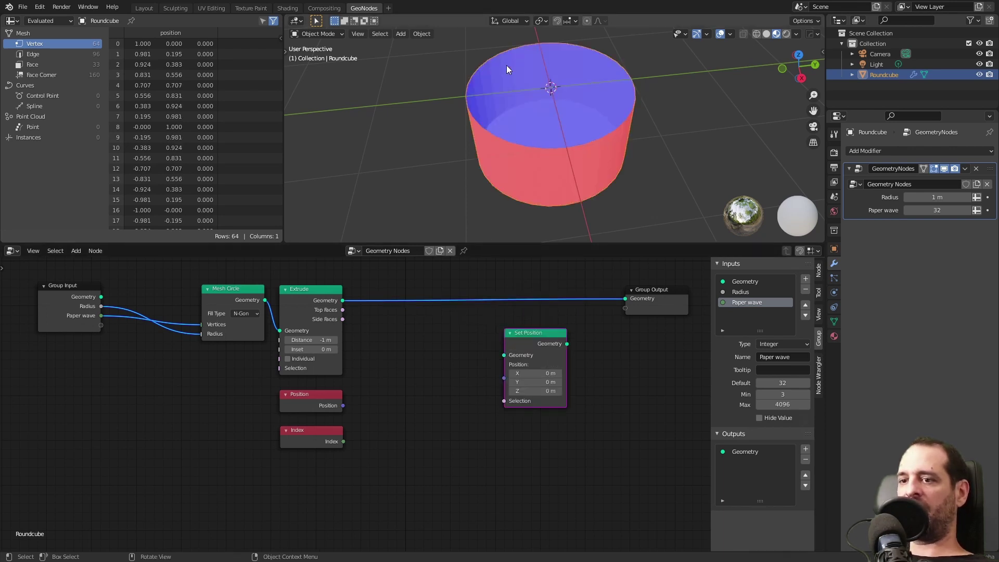
Add a Math node and place it beside the Index node
{"action": "middle_click_drag", "start_coordinate": [425, 395], "coordinate": [432, 365]}
{"action": "left_click", "coordinate": [423, 391]}
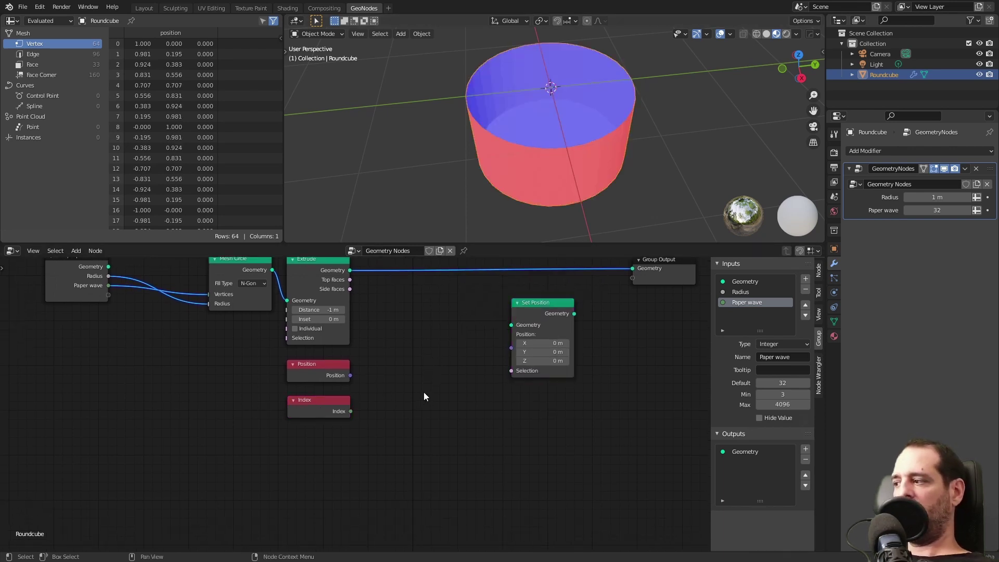
{"action": "key", "text": "shift+a"}
{"action": "left_click", "coordinate": [412, 366]}
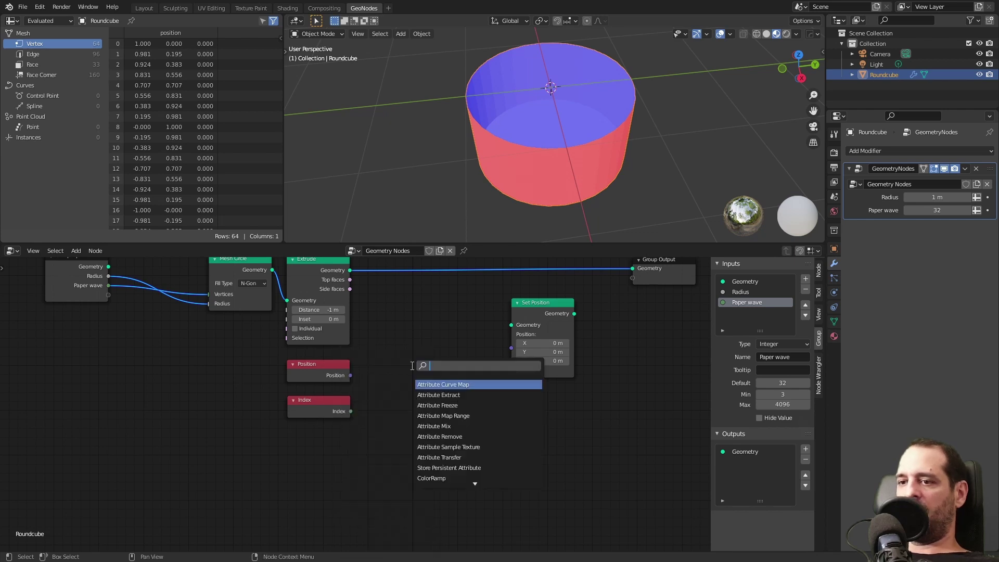
{"action": "type", "text": "math"}
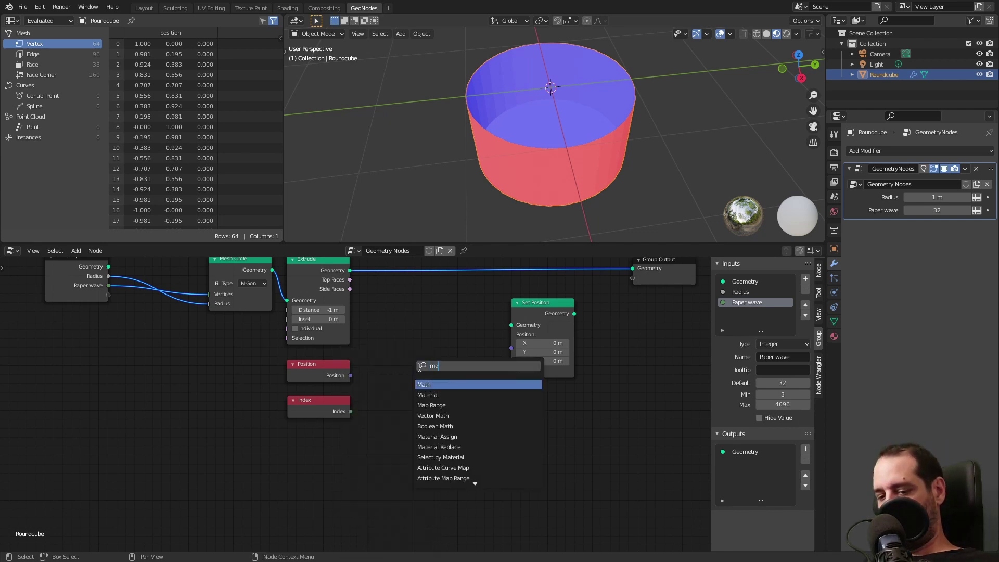
{"action": "left_click", "coordinate": [454, 385]}
{"action": "left_click", "coordinate": [423, 402]}
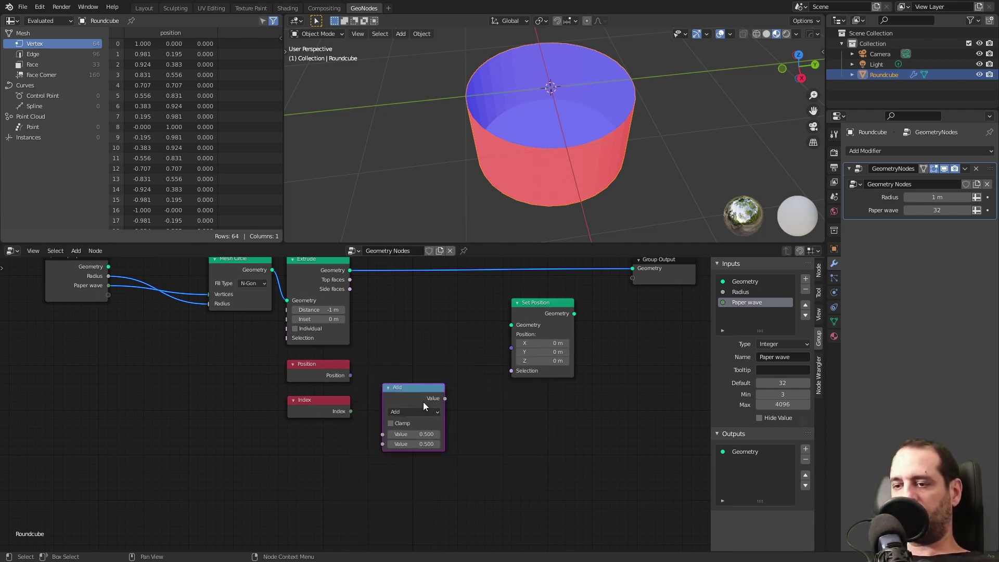
Set the Math node's operation to Ping-Pong, feed Index into its Value input, and place it close to Index
{"action": "scroll", "coordinate": [357, 406], "scroll_direction": "up", "scroll_amount": 8}
{"action": "middle_click_drag", "start_coordinate": [384, 422], "coordinate": [356, 405]}
{"action": "left_click", "coordinate": [421, 403]}
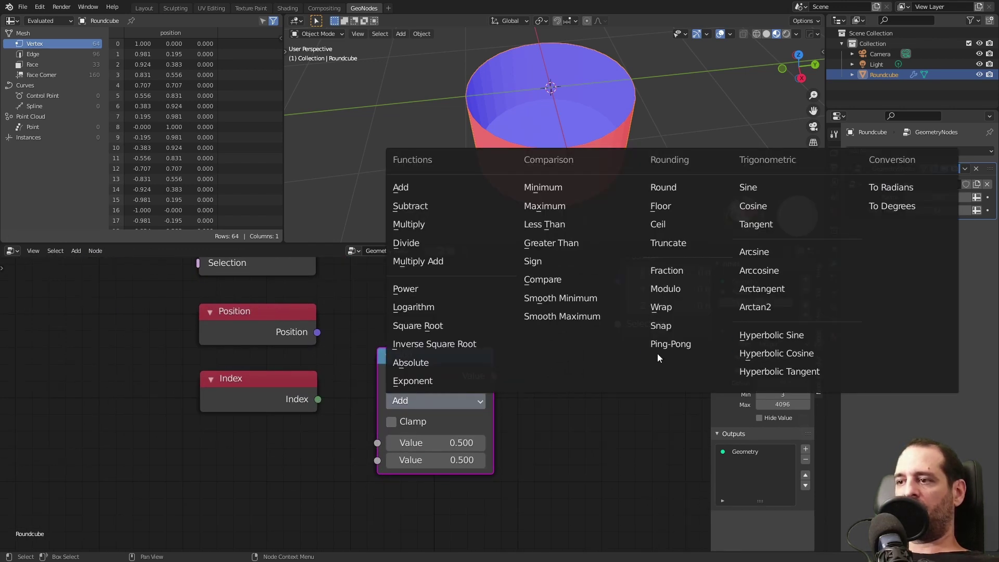
{"action": "left_click", "coordinate": [685, 345]}
{"action": "scroll", "coordinate": [447, 471], "scroll_direction": "down", "scroll_amount": 1}
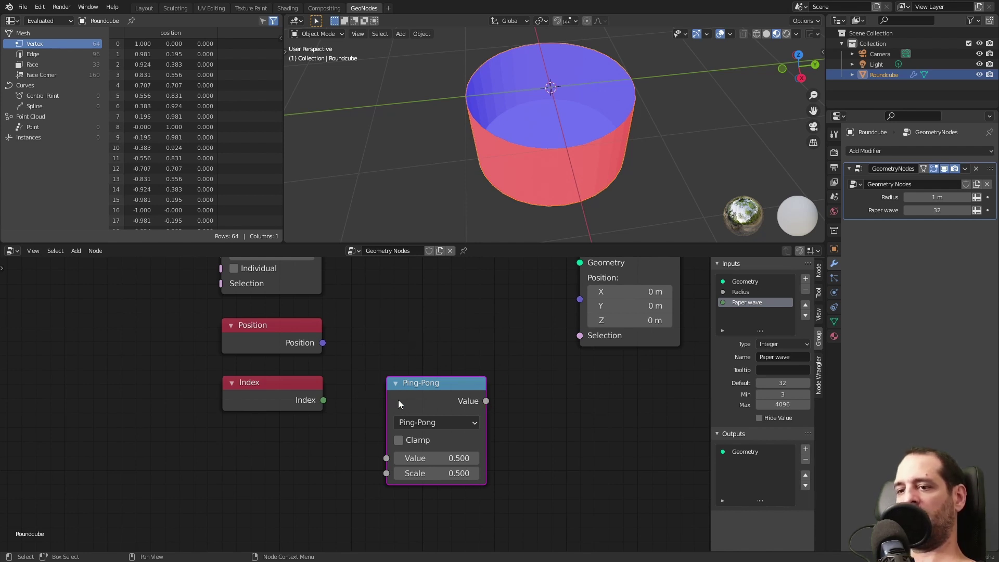
{"action": "left_click_drag", "start_coordinate": [324, 400], "coordinate": [395, 459]}
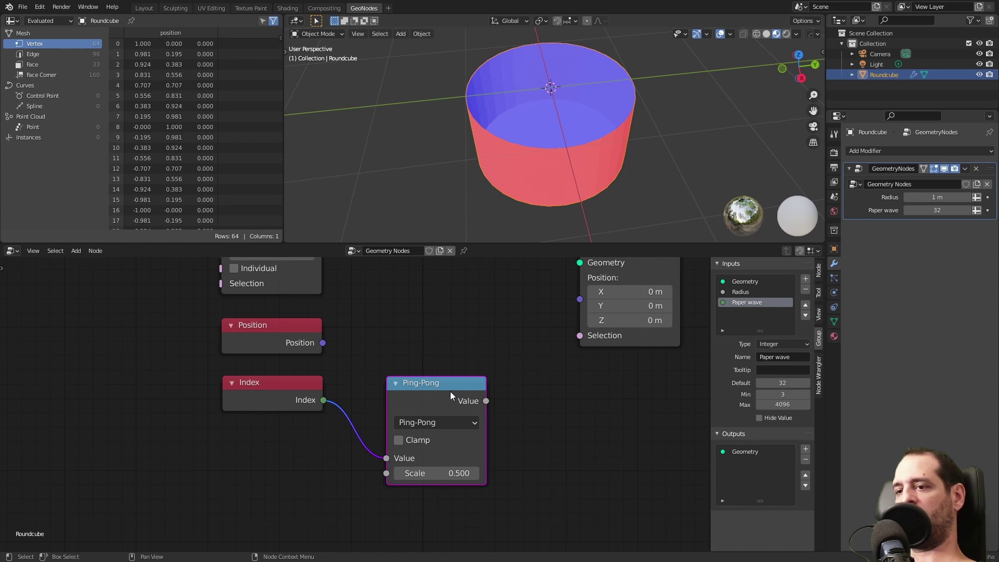
{"action": "left_click_drag", "start_coordinate": [451, 391], "coordinate": [410, 392]}
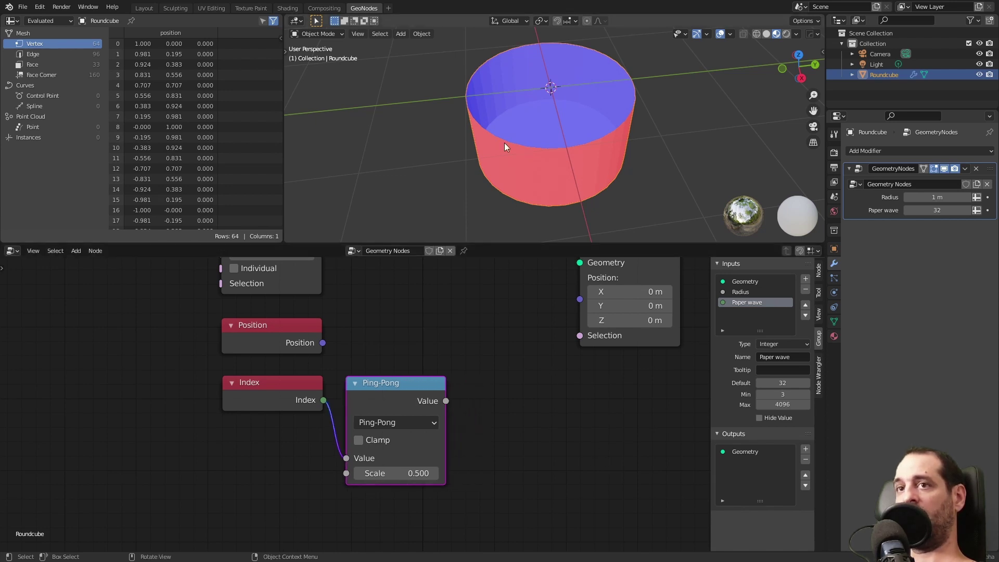
Move the Set Position and Group Output nodes further from Extrude to free up space between them
{"action": "scroll", "coordinate": [315, 423], "scroll_direction": "down", "scroll_amount": 1}
{"action": "scroll", "coordinate": [414, 395], "scroll_direction": "down", "scroll_amount": 2}
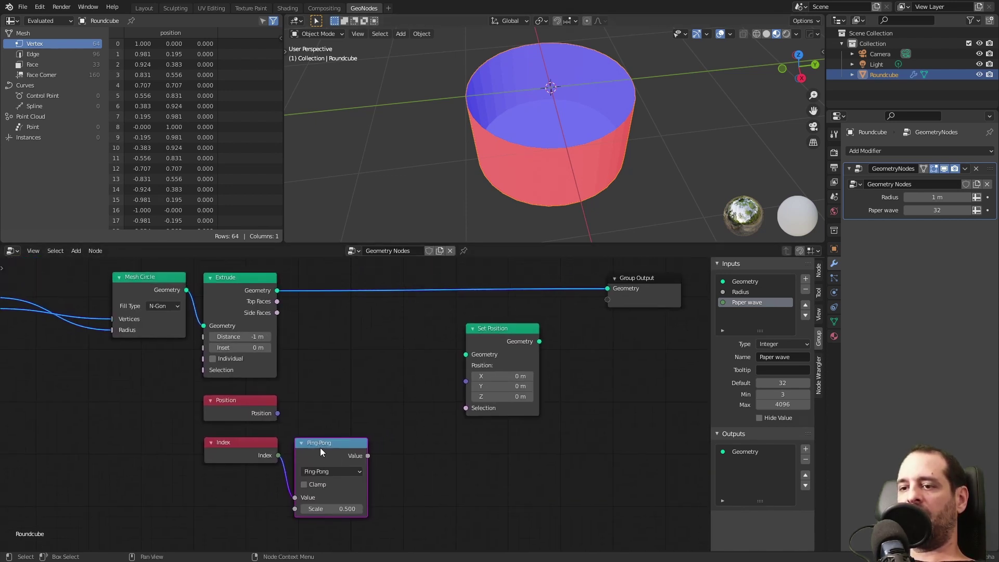
{"action": "left_click_drag", "start_coordinate": [489, 349], "coordinate": [534, 334]}
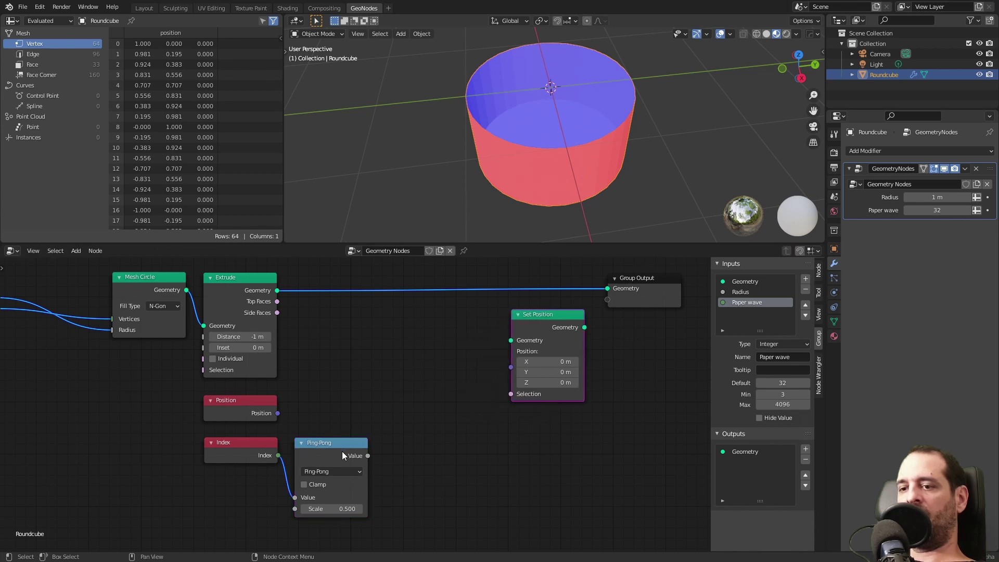
{"action": "scroll", "coordinate": [322, 440], "scroll_direction": "down", "scroll_amount": 2, "text": "shift"}
{"action": "scroll", "coordinate": [327, 420], "scroll_direction": "up", "scroll_amount": 2}
{"action": "middle_click_drag", "start_coordinate": [439, 341], "coordinate": [405, 398]}
{"action": "scroll", "coordinate": [412, 388], "scroll_direction": "down", "scroll_amount": 1}
{"action": "left_click_drag", "start_coordinate": [637, 303], "coordinate": [649, 310]}
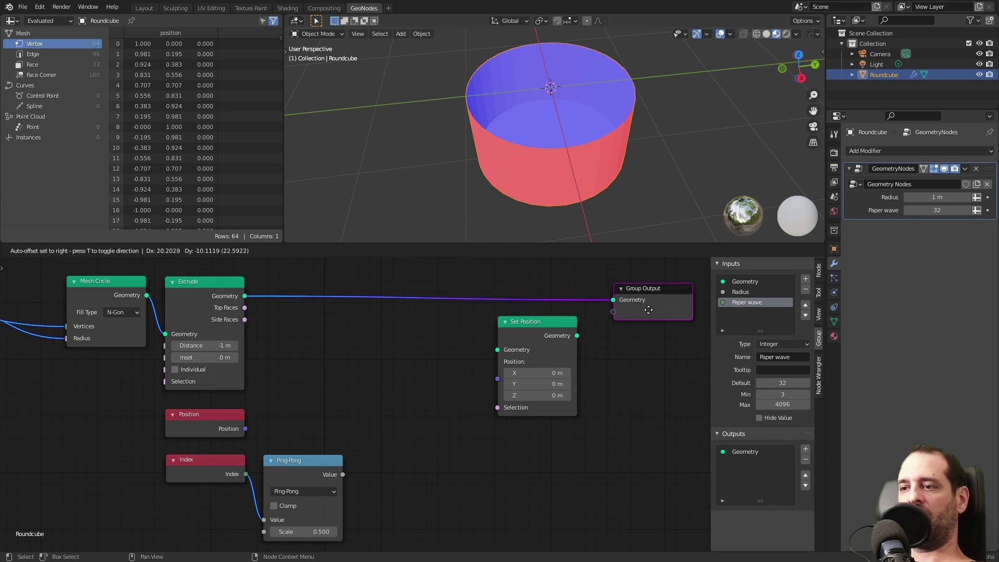
{"action": "left_click_drag", "start_coordinate": [546, 334], "coordinate": [559, 333]}
Add a Store Persistent Attribute node and insert it into the geometry link between Extrude and Group Output
{"action": "scroll", "coordinate": [438, 358], "scroll_direction": "up", "scroll_amount": 1}
{"action": "middle_click_drag", "start_coordinate": [432, 369], "coordinate": [443, 354]}
{"action": "key", "text": "shift+a"}
{"action": "key", "text": "s"}
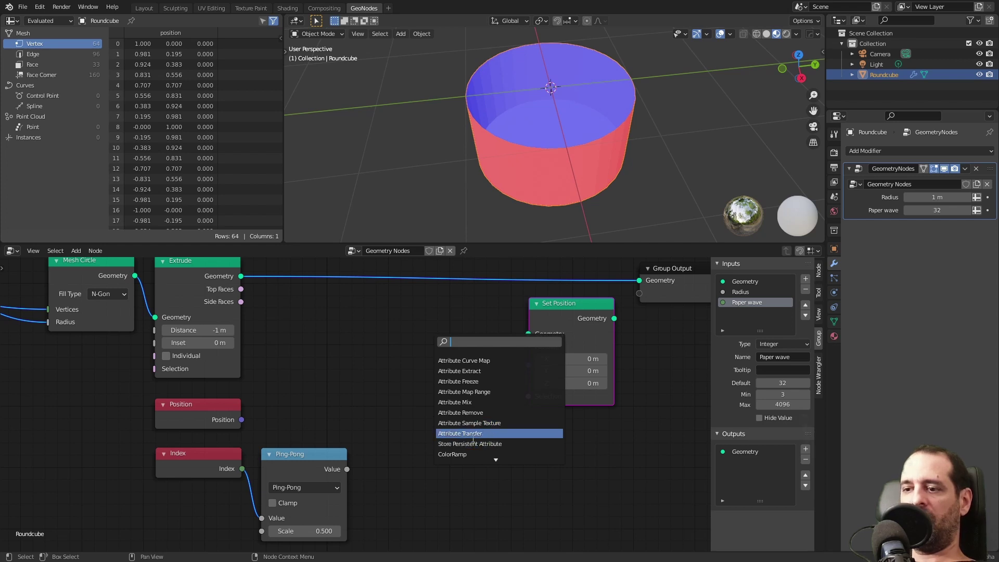
{"action": "left_click", "coordinate": [491, 443]}
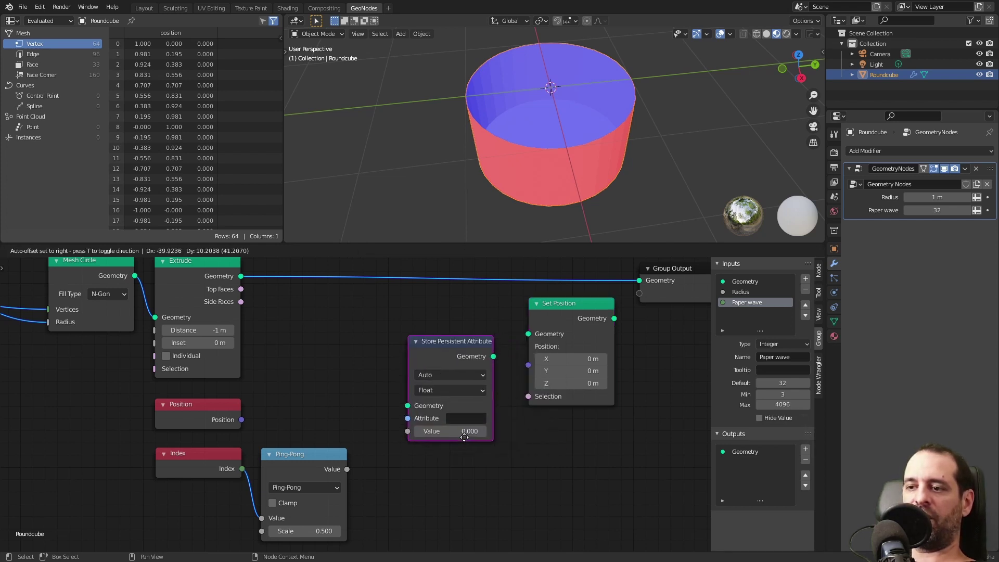
{"action": "left_click", "coordinate": [430, 359]}
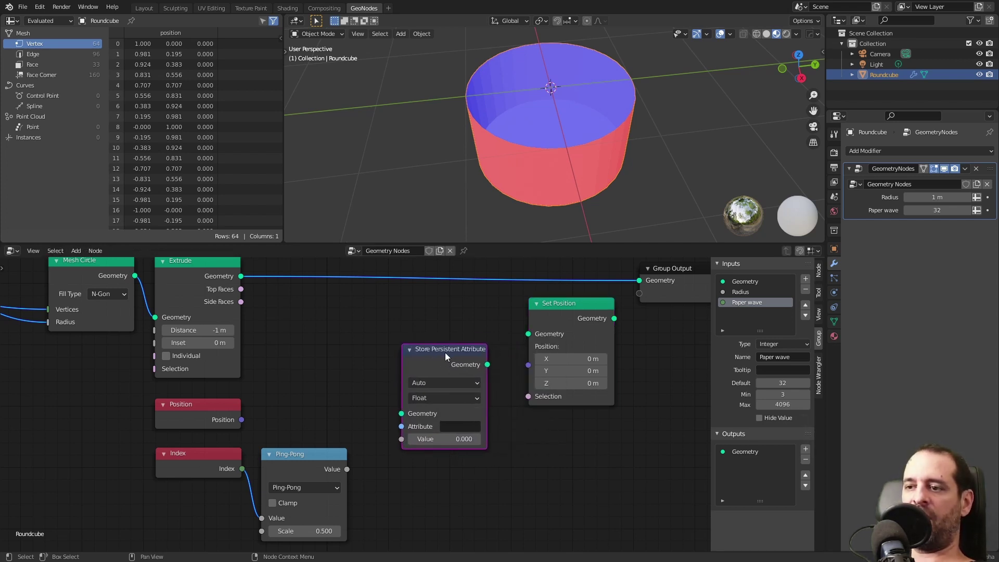
{"action": "left_click_drag", "start_coordinate": [444, 355], "coordinate": [454, 355]}
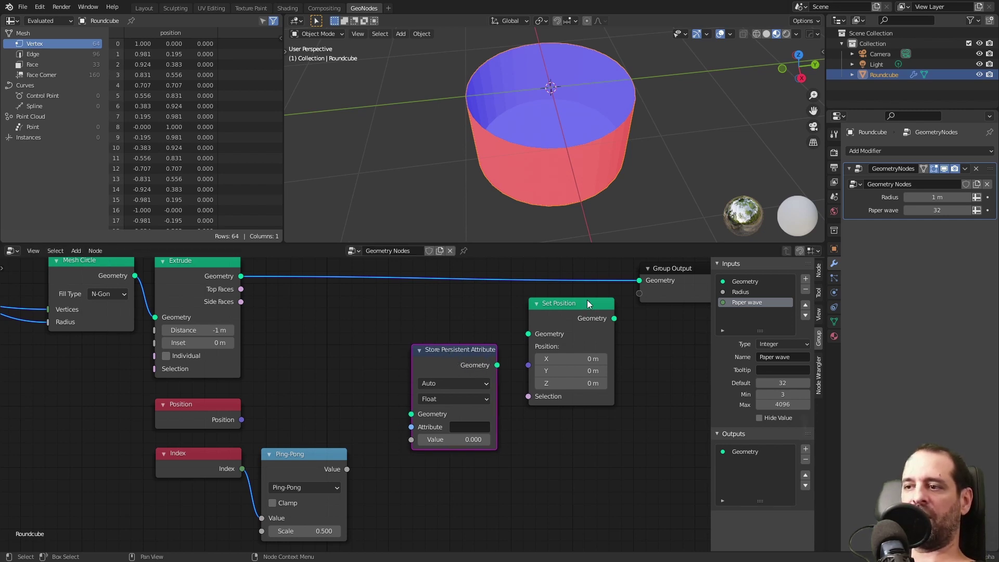
{"action": "left_click_drag", "start_coordinate": [434, 362], "coordinate": [438, 272]}
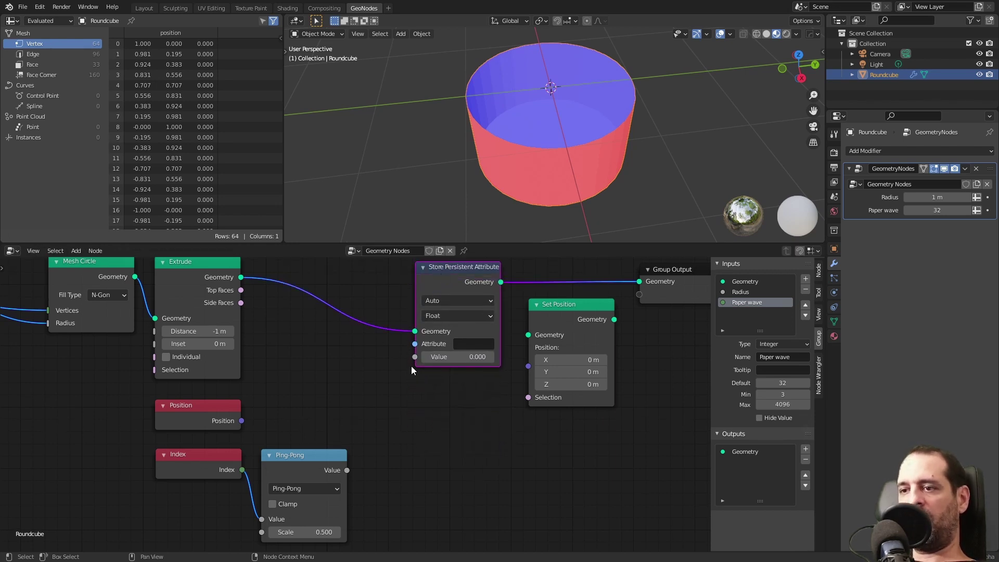
Name the attribute of the Store Persistent Attribute node "view"
{"action": "middle_click_drag", "start_coordinate": [389, 417], "coordinate": [407, 404]}
{"action": "left_click", "coordinate": [486, 331]}
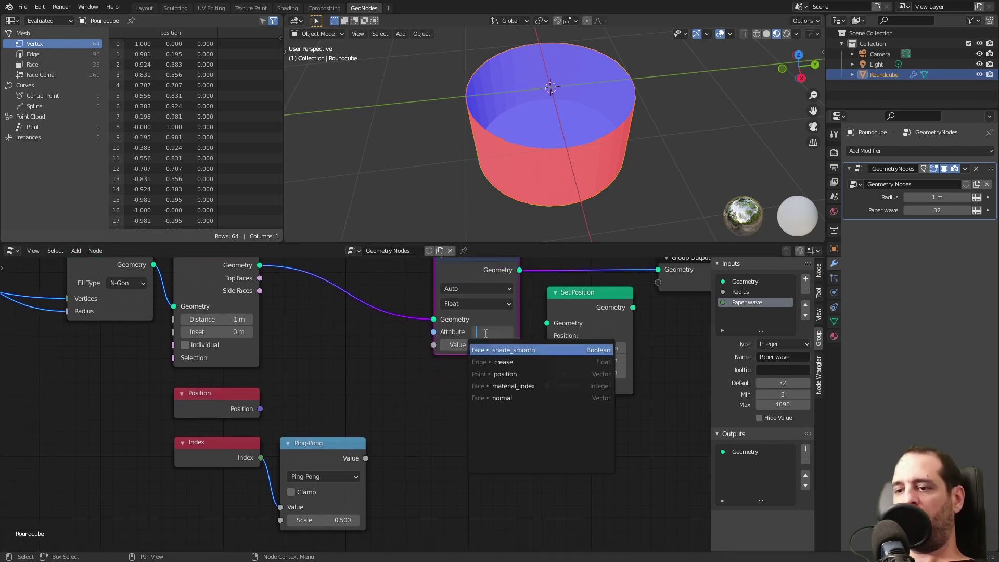
{"action": "type", "text": "vi"}
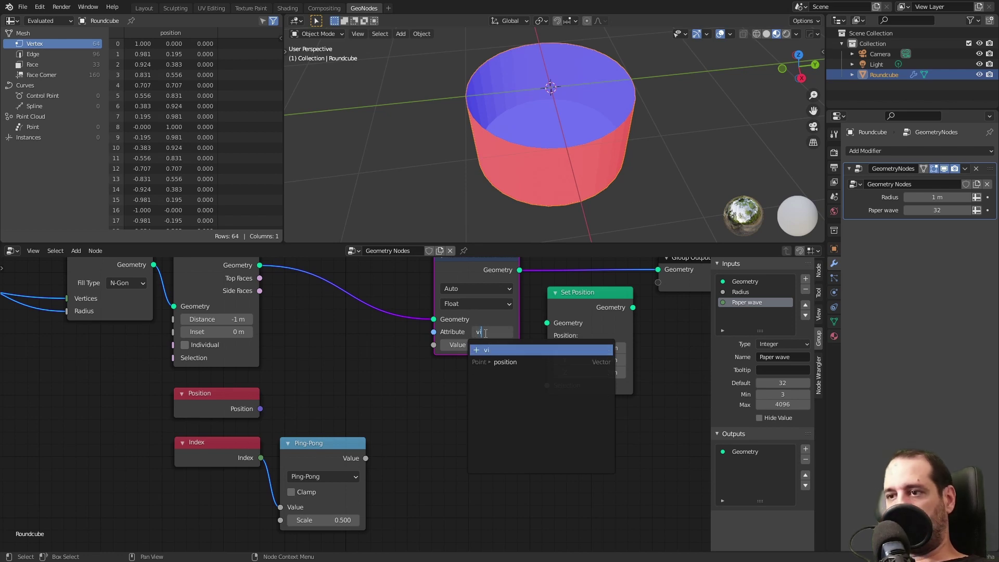
{"action": "type", "text": "ew"}
{"action": "key", "text": "Return"}
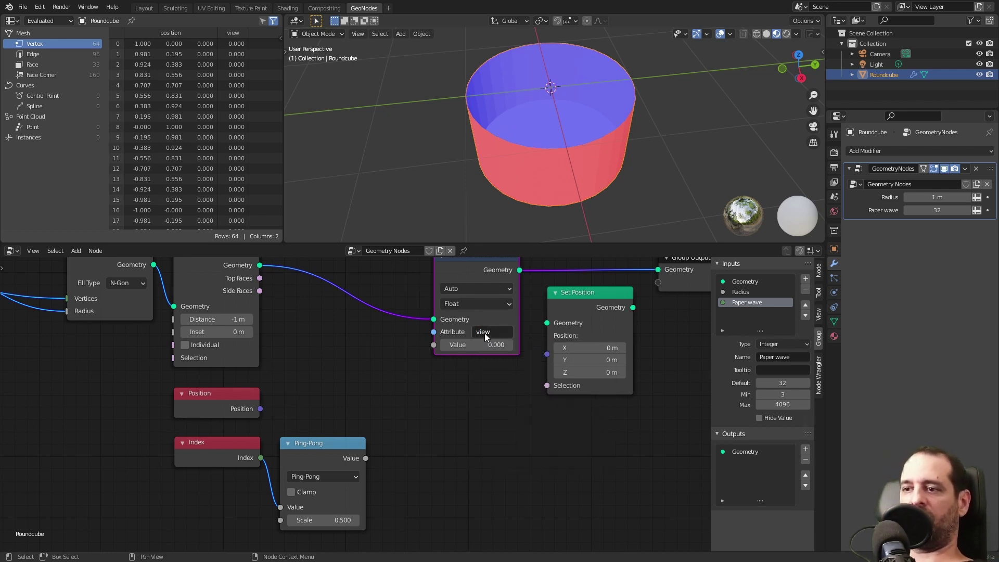
Set the Ping-Pong scale to 1 and connect its Value output to the Value input of Store Persistent Attribute
{"action": "left_click_drag", "start_coordinate": [343, 451], "coordinate": [438, 404]}
{"action": "left_click", "coordinate": [469, 305]}
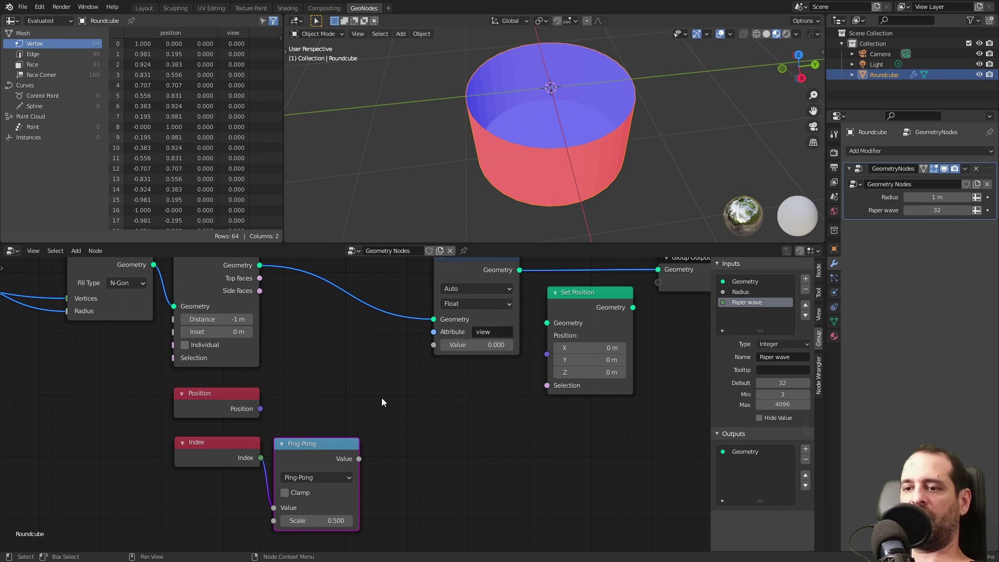
{"action": "left_click", "coordinate": [315, 517]}
{"action": "key", "text": "Escape"}
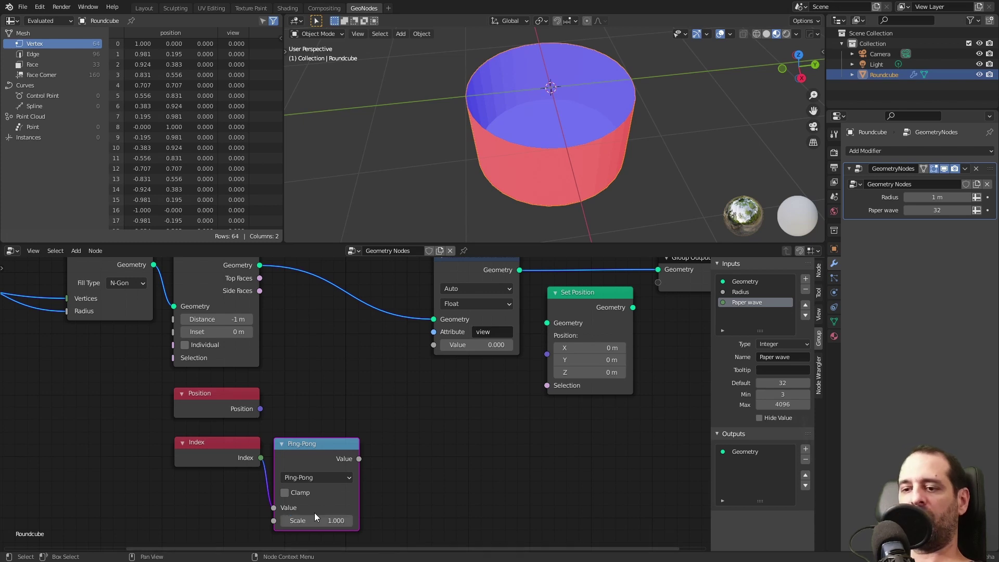
{"action": "left_click_drag", "start_coordinate": [358, 458], "coordinate": [436, 345]}
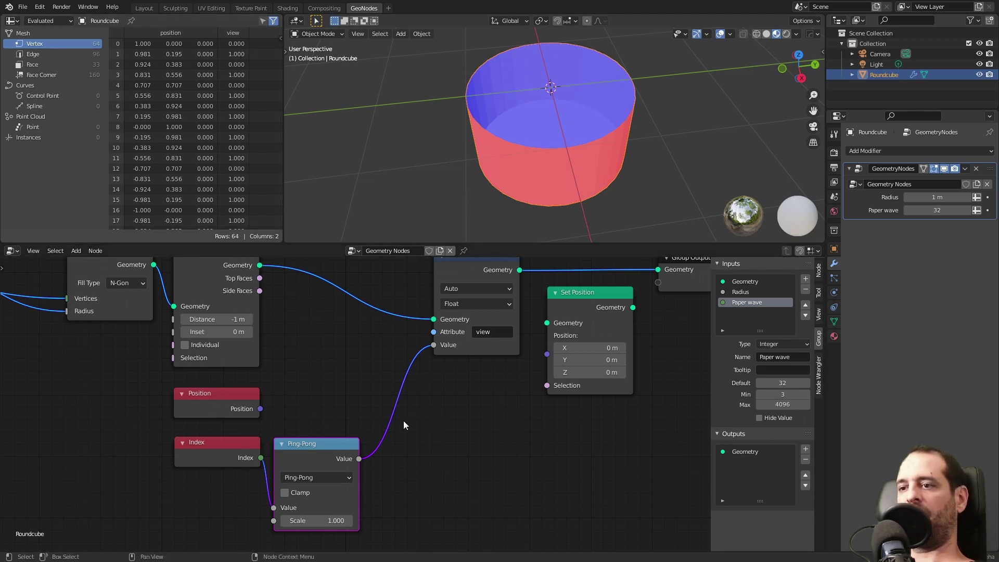
Detach the Store Persistent Attribute node from the node tree and delete it
{"action": "middle_click_drag", "start_coordinate": [448, 421], "coordinate": [323, 450]}
{"action": "scroll", "coordinate": [324, 451], "scroll_direction": "down", "scroll_amount": 1}
{"action": "left_click", "coordinate": [343, 305]}
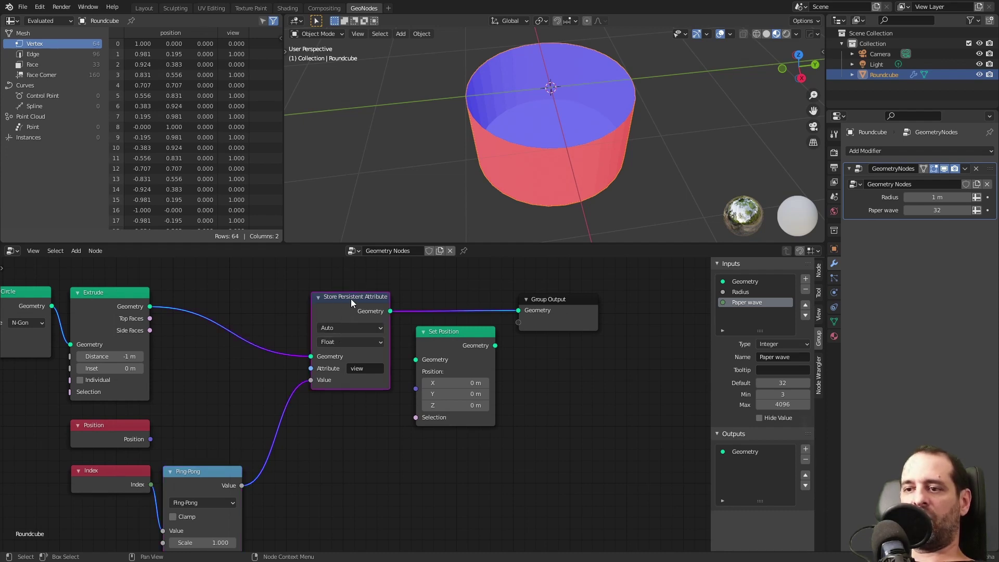
{"action": "left_click_drag", "start_coordinate": [350, 299], "coordinate": [484, 472], "text": "alt"}
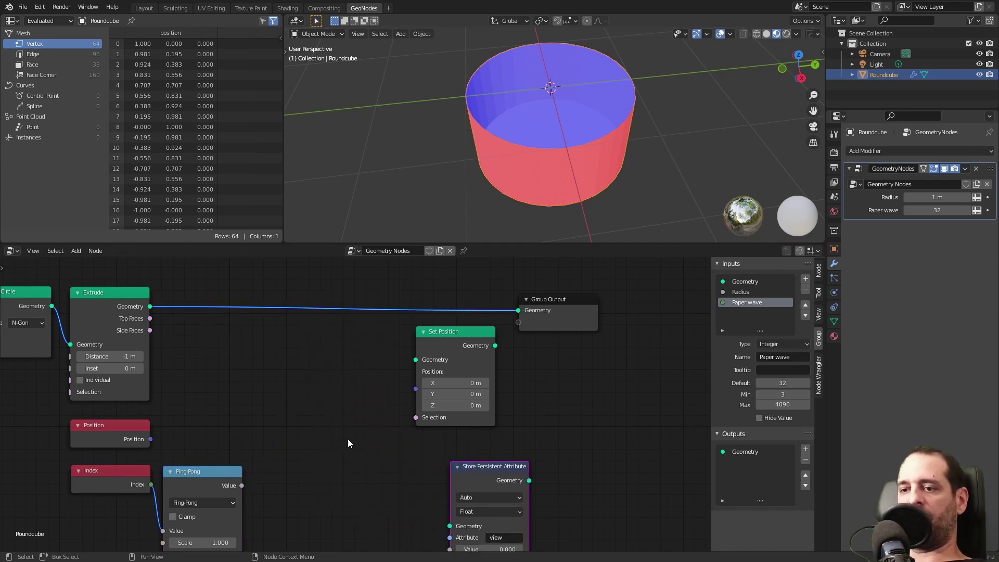
{"action": "key", "text": "x"}
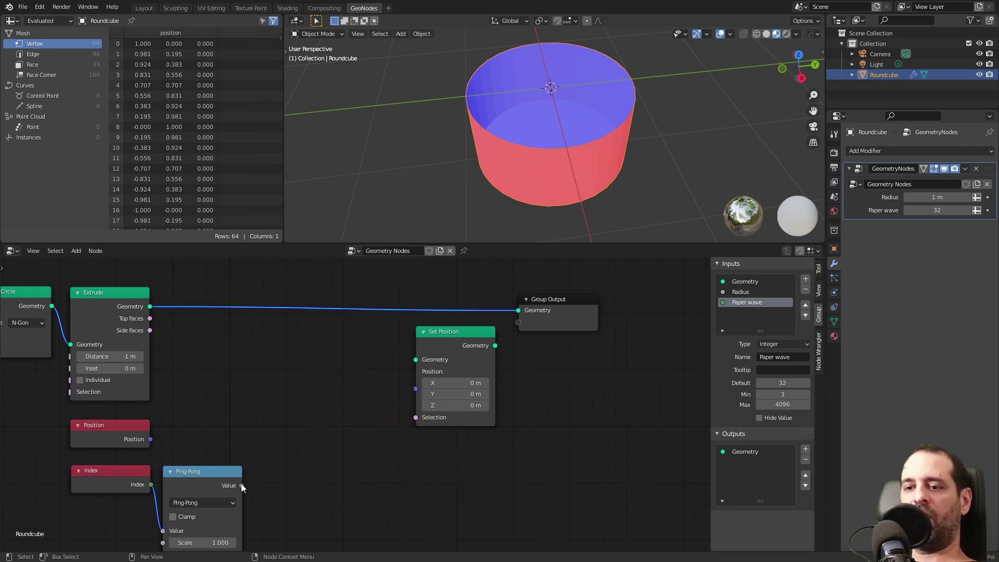
Connect the Ping-Pong value to Set Position's Selection, and route the geometry from Extrude through Set Position to Group Output
{"action": "left_click_drag", "start_coordinate": [241, 485], "coordinate": [415, 417]}
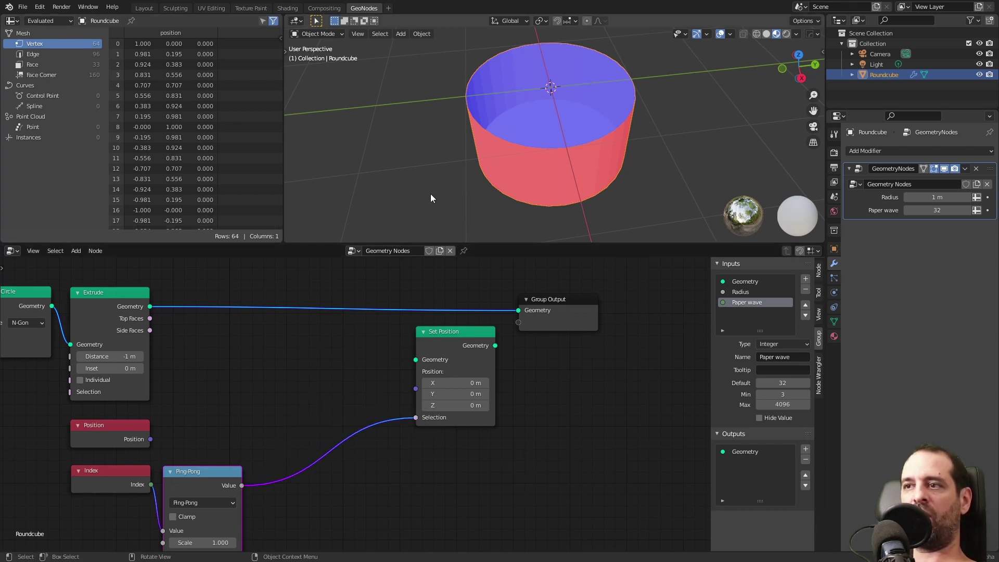
{"action": "middle_click_drag", "start_coordinate": [421, 336], "coordinate": [473, 353]}
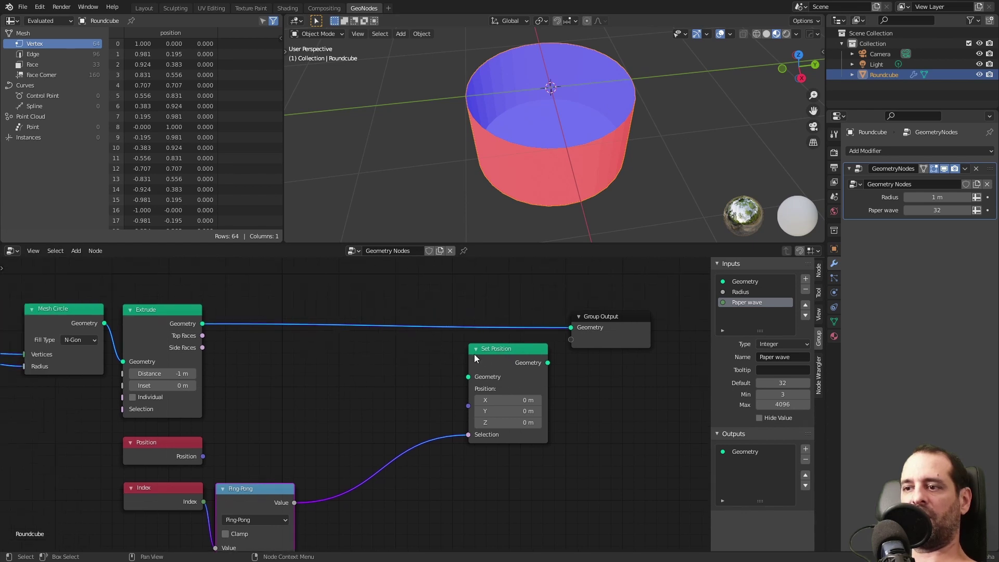
{"action": "left_click_drag", "start_coordinate": [473, 353], "coordinate": [478, 314]}
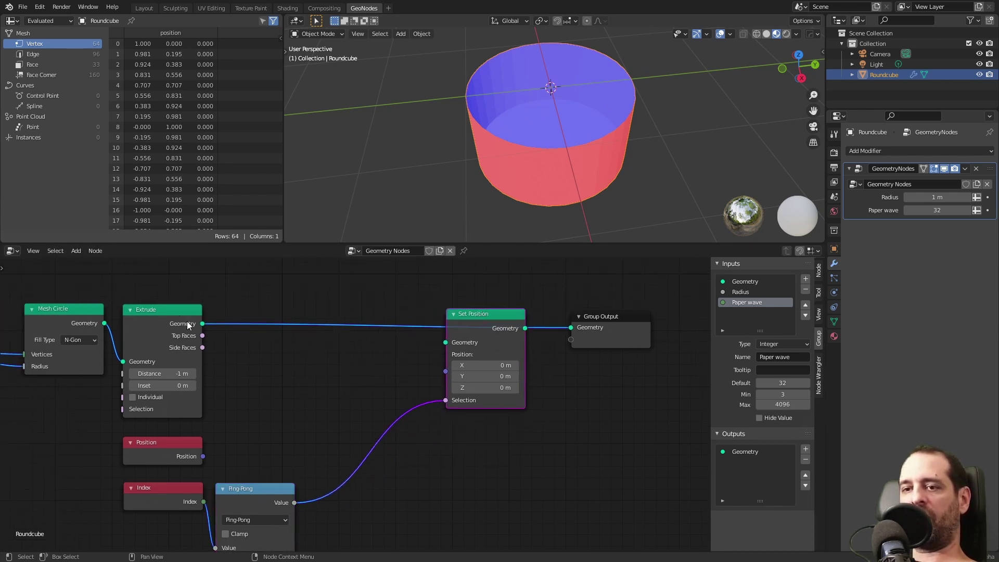
{"action": "left_click_drag", "start_coordinate": [187, 323], "coordinate": [445, 342]}
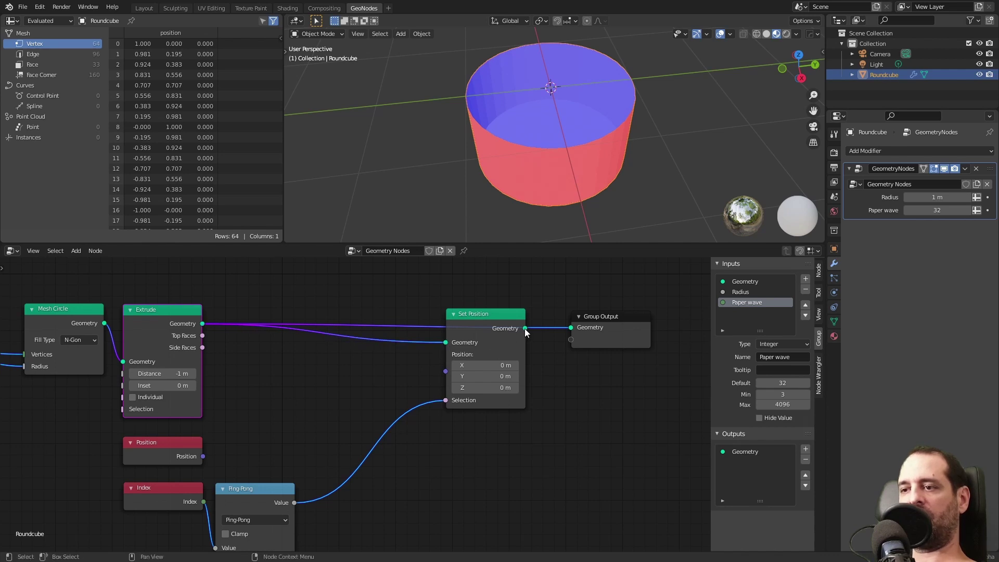
{"action": "left_click_drag", "start_coordinate": [524, 329], "coordinate": [574, 329]}
{"action": "middle_click_drag", "start_coordinate": [556, 149], "coordinate": [557, 104]}
Rearrange Set Position and Group Output in line with Extrude, leaving a wide gap after Extrude
{"action": "middle_click_drag", "start_coordinate": [361, 401], "coordinate": [367, 332]}
{"action": "middle_click_drag", "start_coordinate": [475, 345], "coordinate": [418, 426]}
{"action": "left_click_drag", "start_coordinate": [430, 348], "coordinate": [445, 335]}
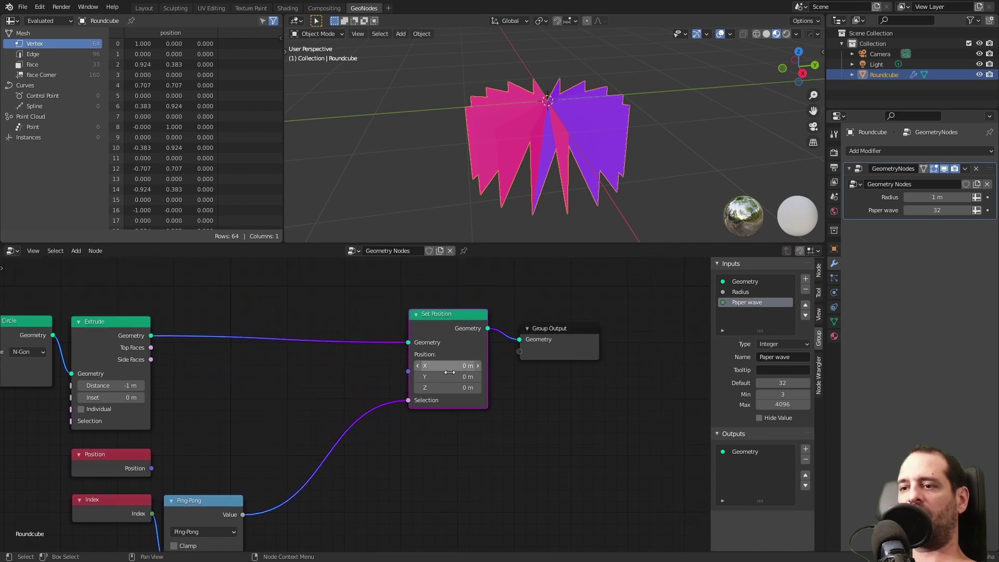
{"action": "left_click_drag", "start_coordinate": [560, 354], "coordinate": [555, 337]}
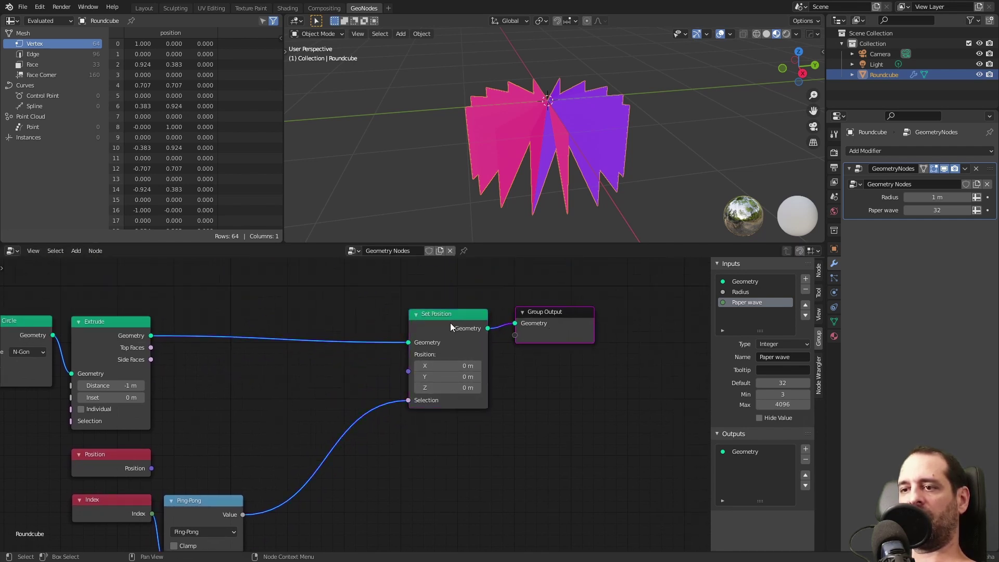
{"action": "middle_click_drag", "start_coordinate": [287, 380], "coordinate": [312, 372]}
{"action": "left_click_drag", "start_coordinate": [248, 472], "coordinate": [340, 399]}
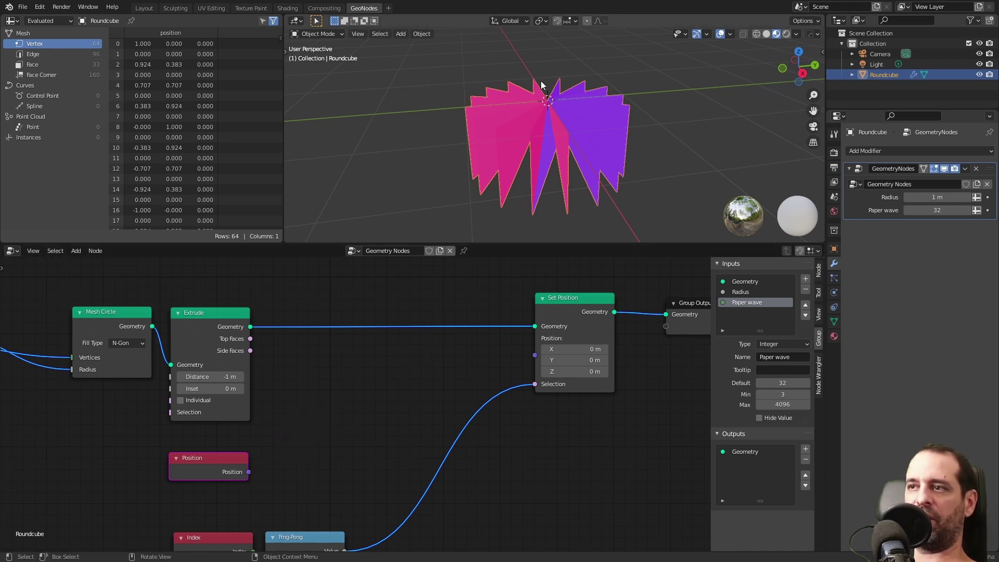
{"action": "middle_click_drag", "start_coordinate": [582, 165], "coordinate": [573, 127]}
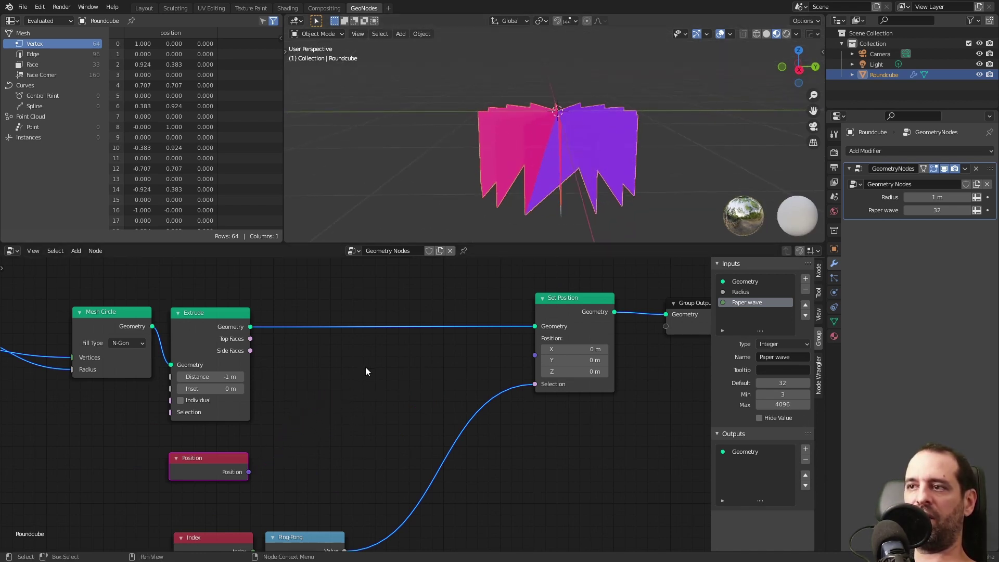
Connect the Position node's output to the Position input of Set Position
{"action": "middle_click_drag", "start_coordinate": [536, 172], "coordinate": [527, 162]}
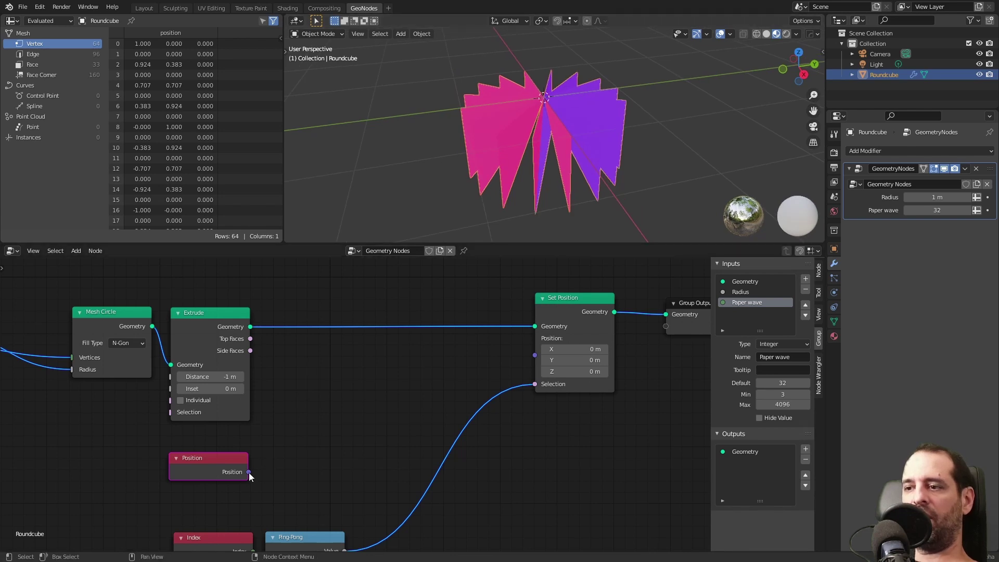
{"action": "left_click_drag", "start_coordinate": [249, 472], "coordinate": [534, 355]}
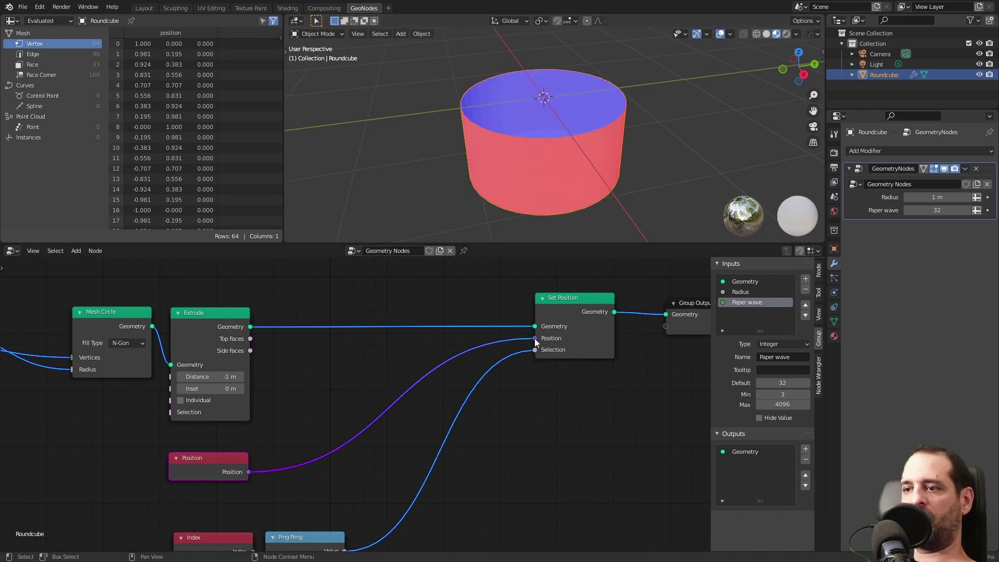
{"action": "middle_click_drag", "start_coordinate": [541, 173], "coordinate": [542, 156]}
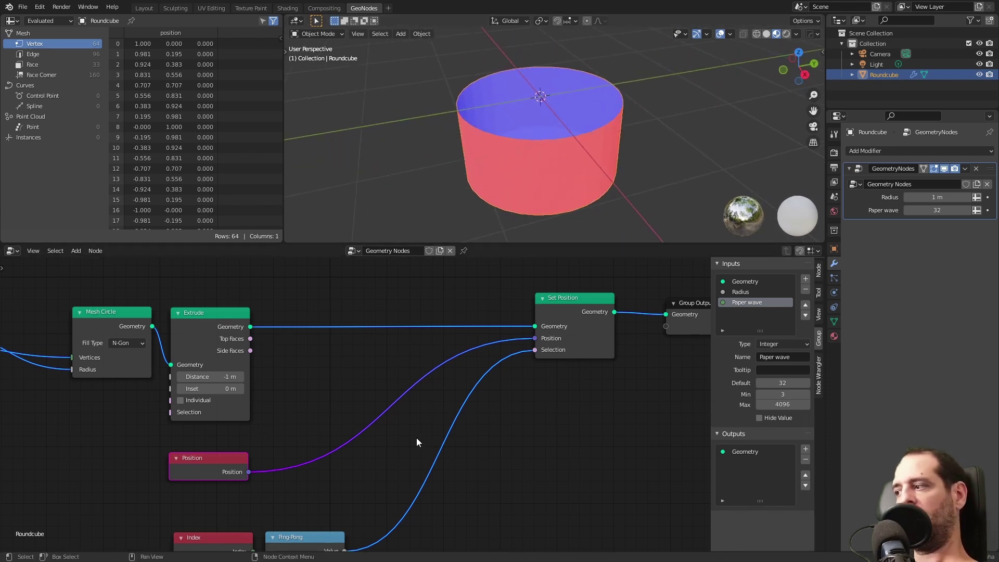
Insert a Vector Math node on the link between Position and Set Position
{"action": "key", "text": "shift+a"}
{"action": "left_click", "coordinate": [409, 353]}
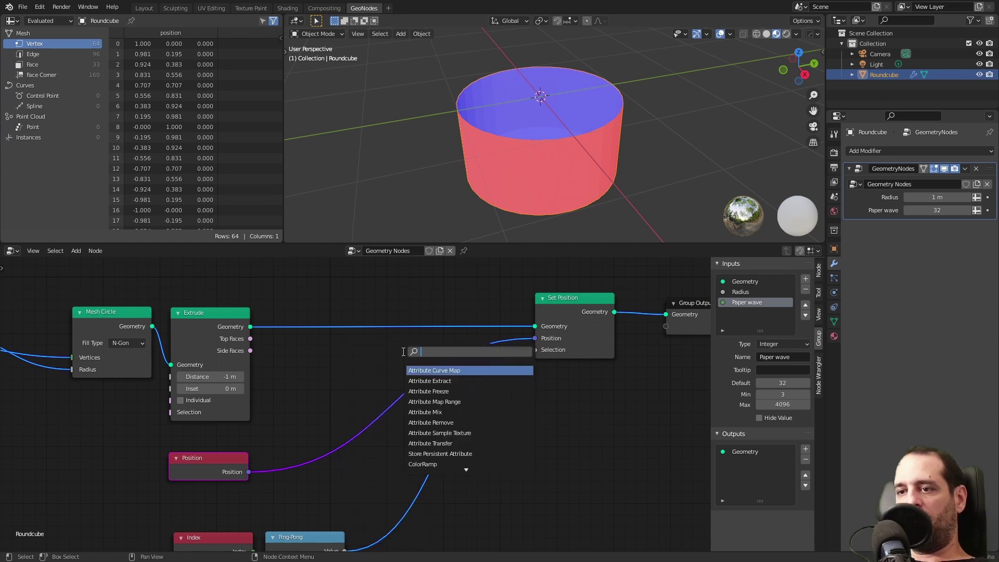
{"action": "type", "text": "vec"}
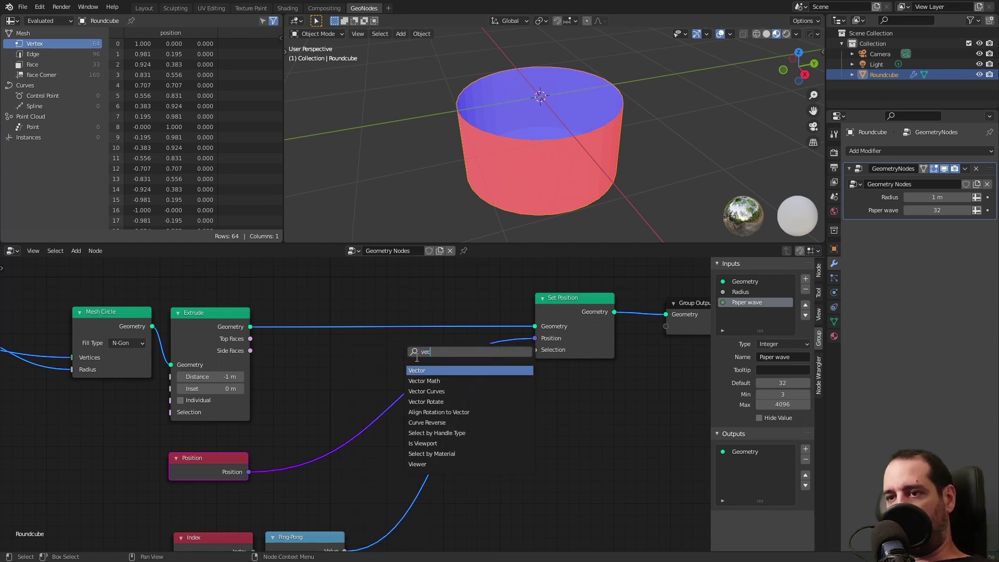
{"action": "left_click", "coordinate": [440, 379]}
{"action": "left_click", "coordinate": [383, 371]}
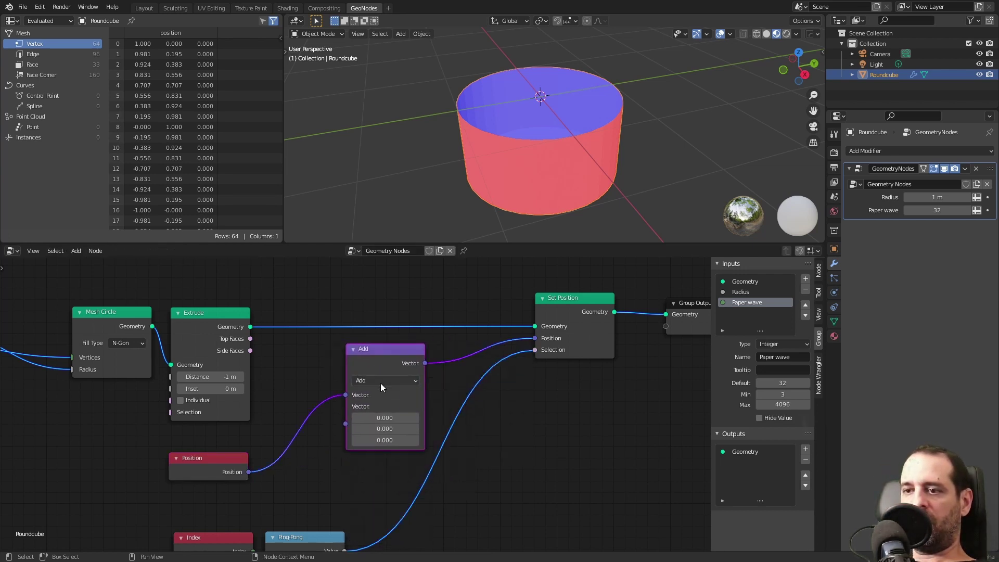
Switch the Vector Math node to Multiply and set the Z component of its second vector to 1
{"action": "left_click", "coordinate": [381, 381]}
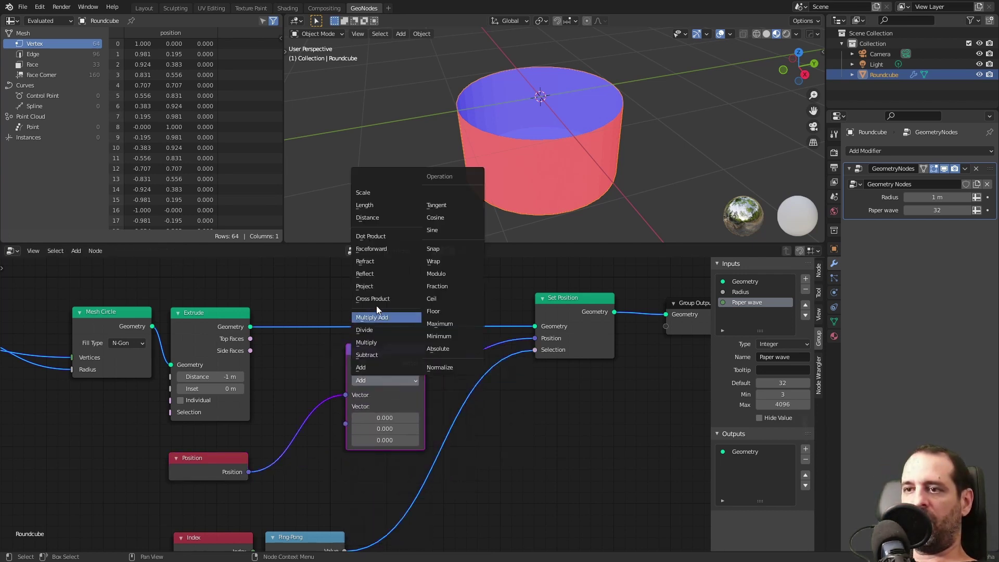
{"action": "left_click", "coordinate": [385, 341]}
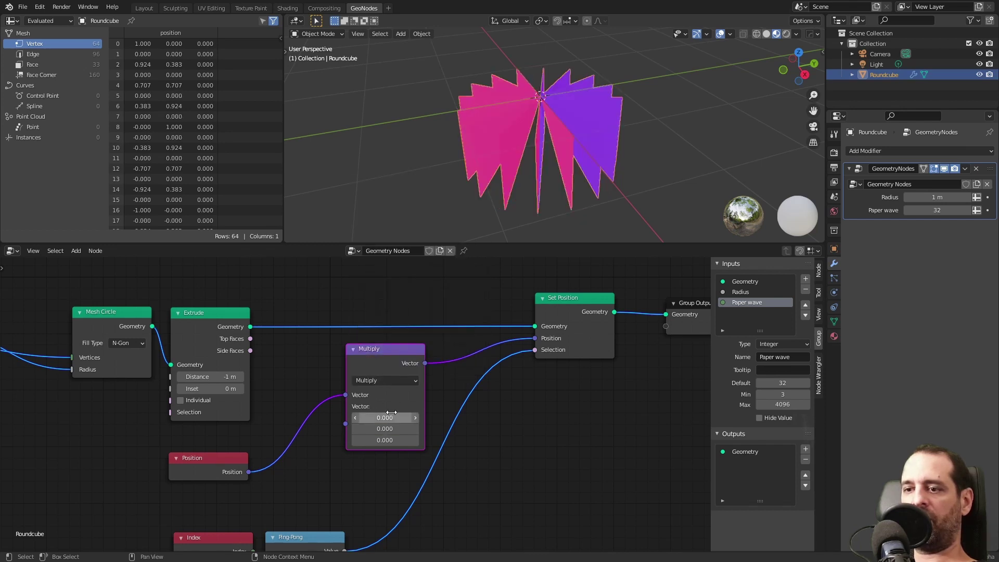
{"action": "left_click", "coordinate": [378, 440]}
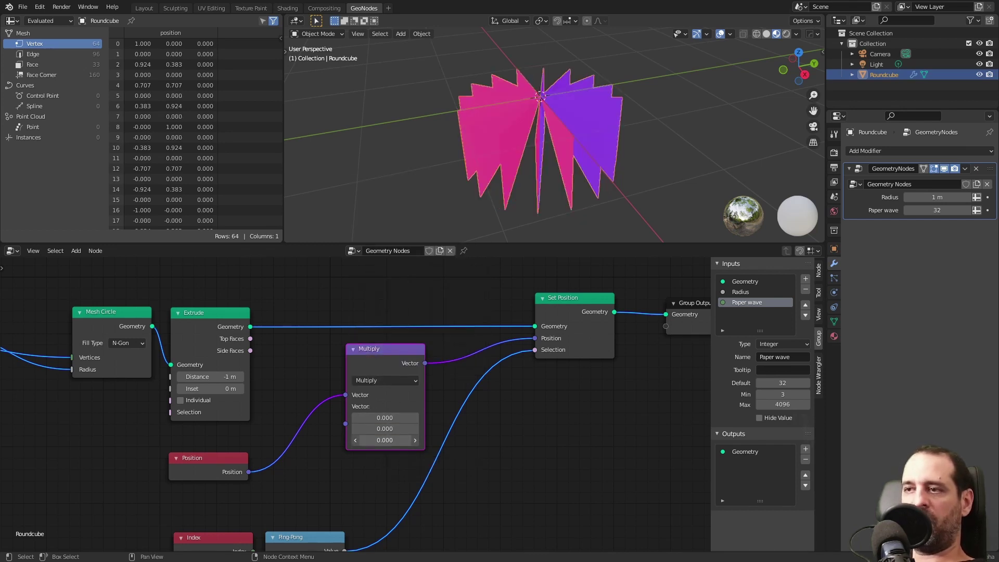
{"action": "type", "text": "1"}
{"action": "key", "text": "Return"}
{"action": "middle_click_drag", "start_coordinate": [567, 189], "coordinate": [536, 207]}
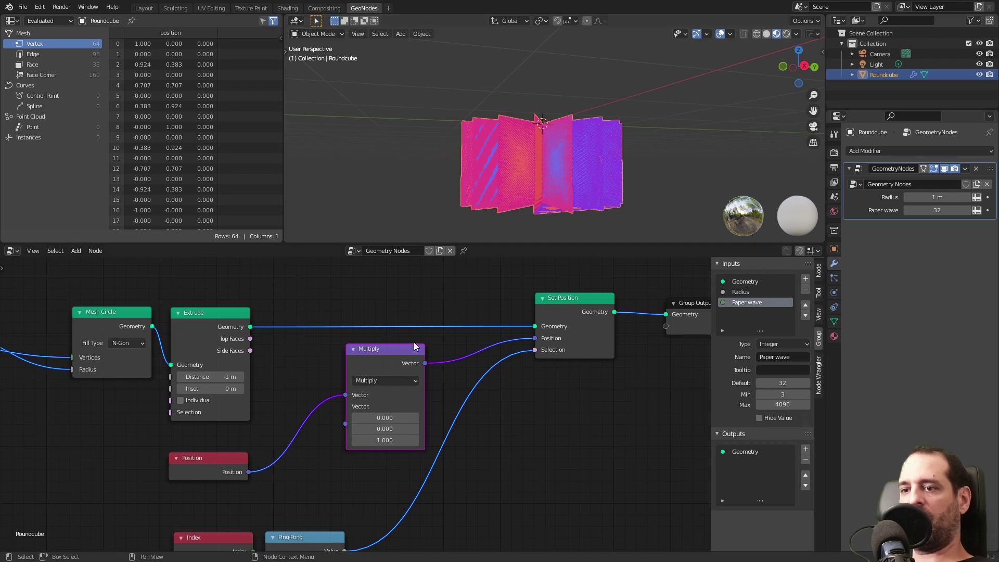
Spread out Set Position and Multiply, and add a Combine XYZ node just below the Position node
{"action": "left_click_drag", "start_coordinate": [581, 322], "coordinate": [616, 322]}
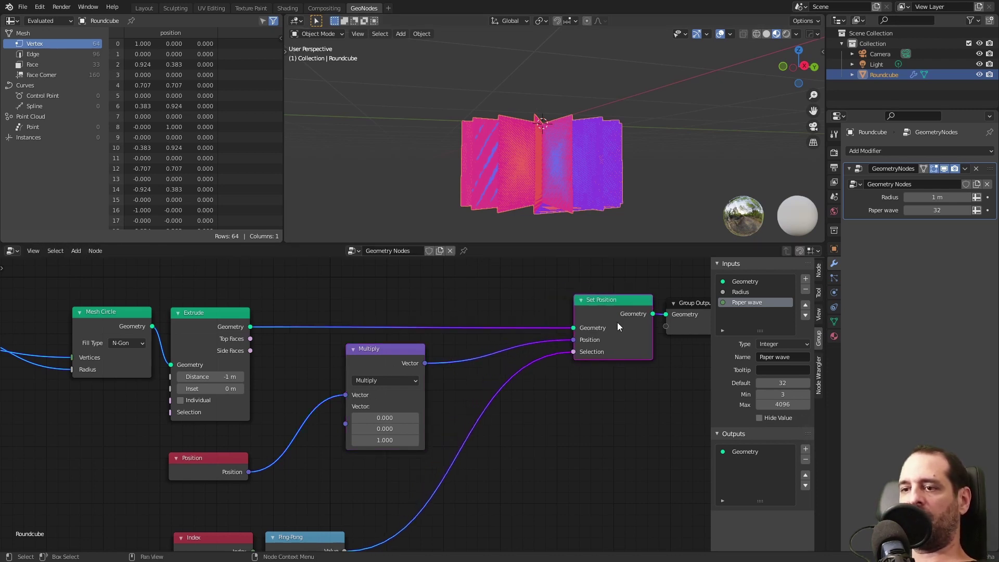
{"action": "key", "text": "shift+a"}
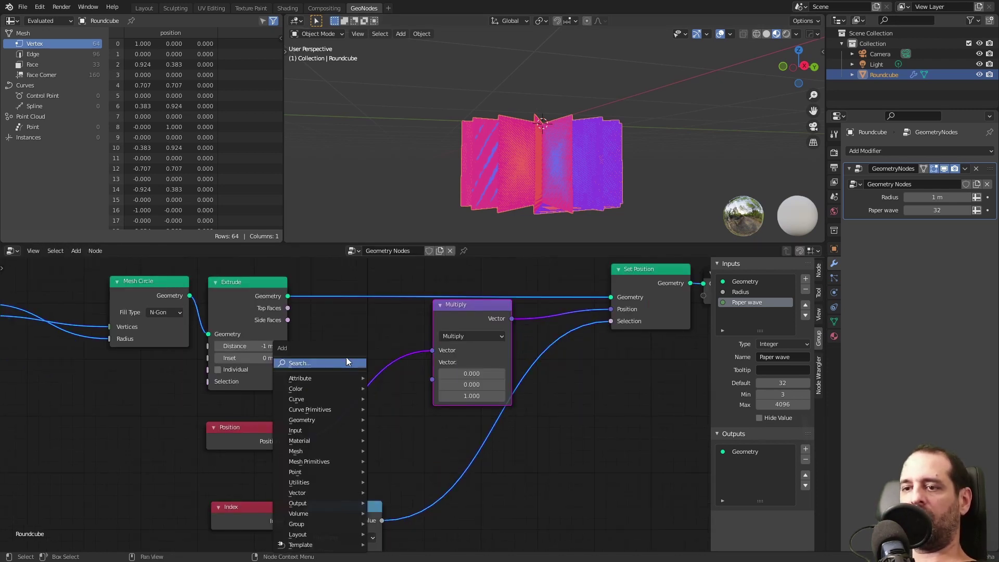
{"action": "left_click", "coordinate": [344, 358]}
{"action": "type", "text": "comb"}
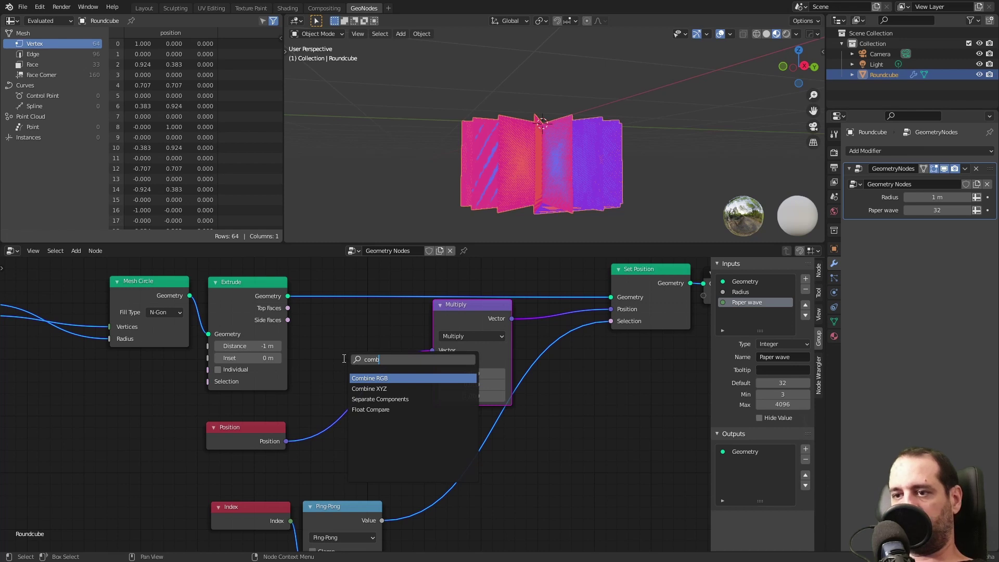
{"action": "left_click", "coordinate": [382, 390]}
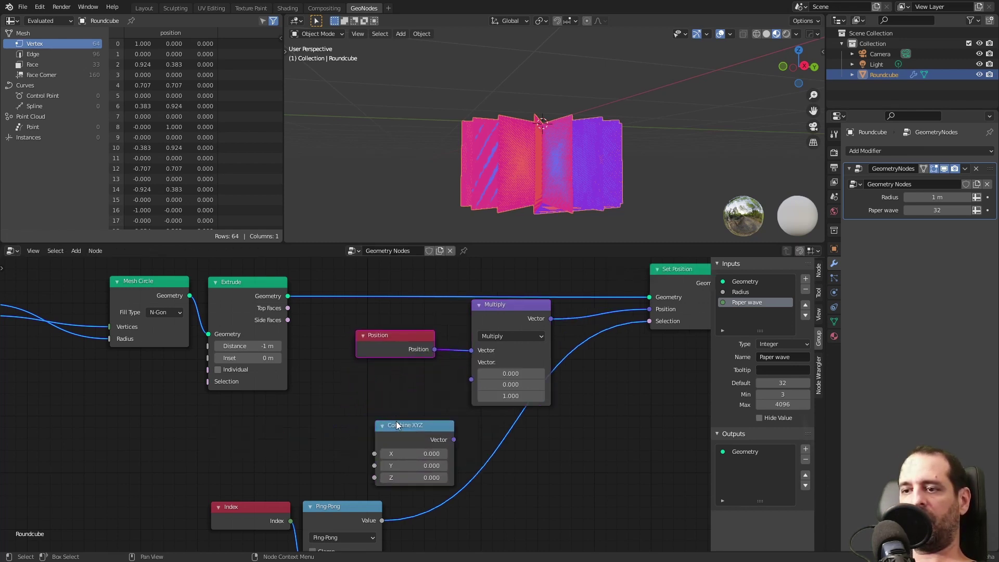
{"action": "left_click_drag", "start_coordinate": [396, 426], "coordinate": [385, 384]}
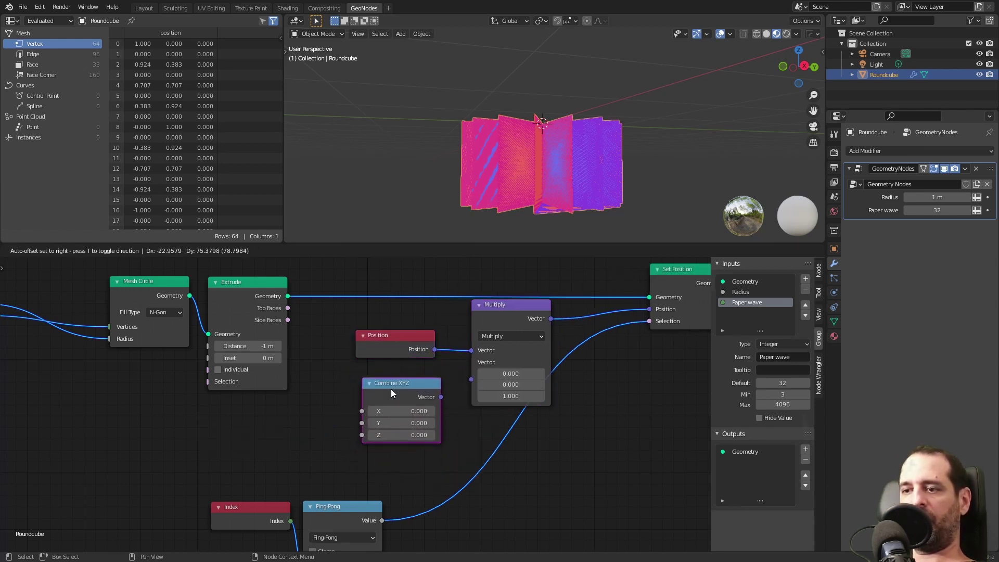
{"action": "middle_click_drag", "start_coordinate": [318, 397], "coordinate": [344, 383]}
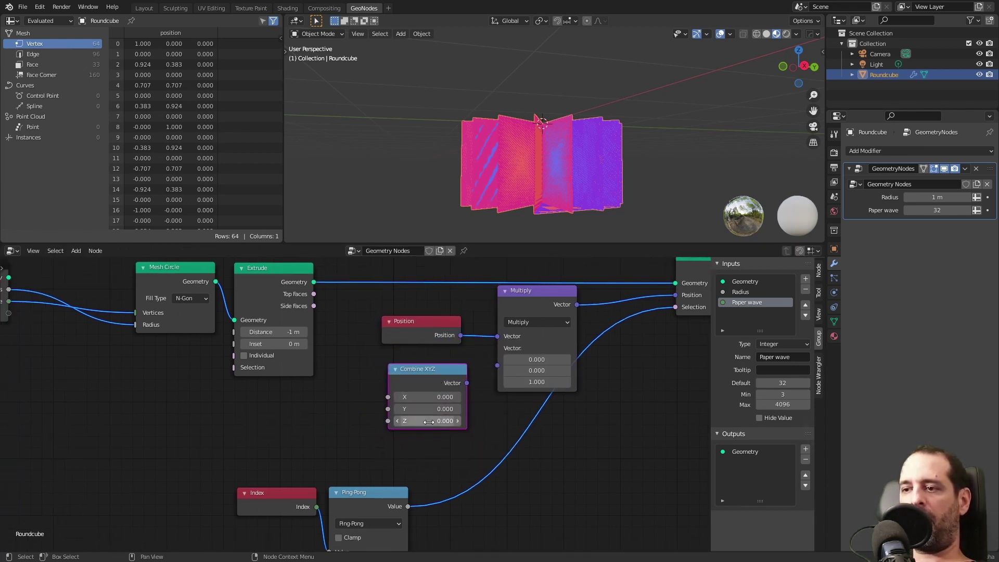
Set Combine XYZ's Z to 1 and connect its Vector output to Multiply's second Vector input
{"action": "left_click", "coordinate": [463, 421]}
{"action": "type", "text": "0.01"}
{"action": "key", "text": "Return"}
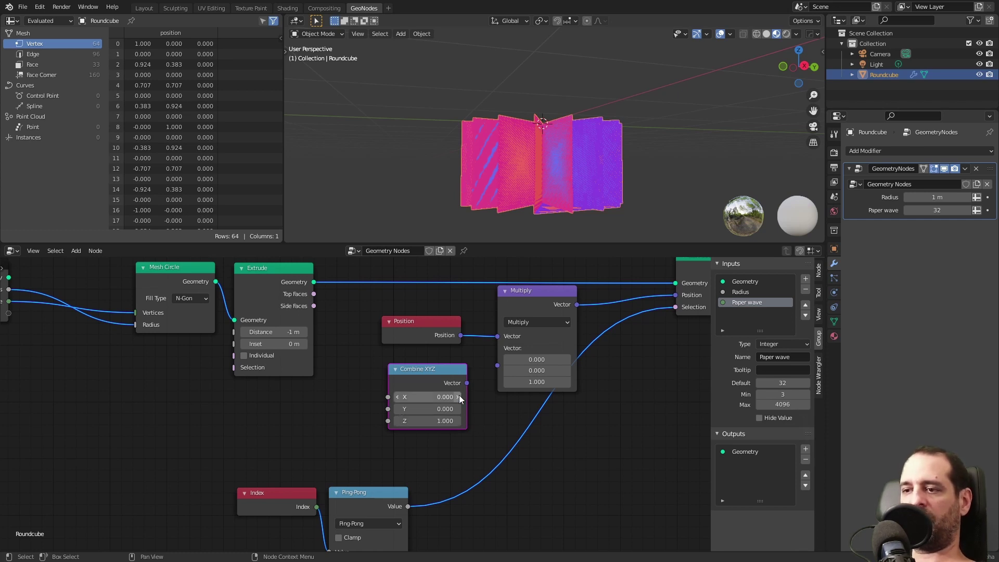
{"action": "left_click_drag", "start_coordinate": [468, 380], "coordinate": [459, 333]}
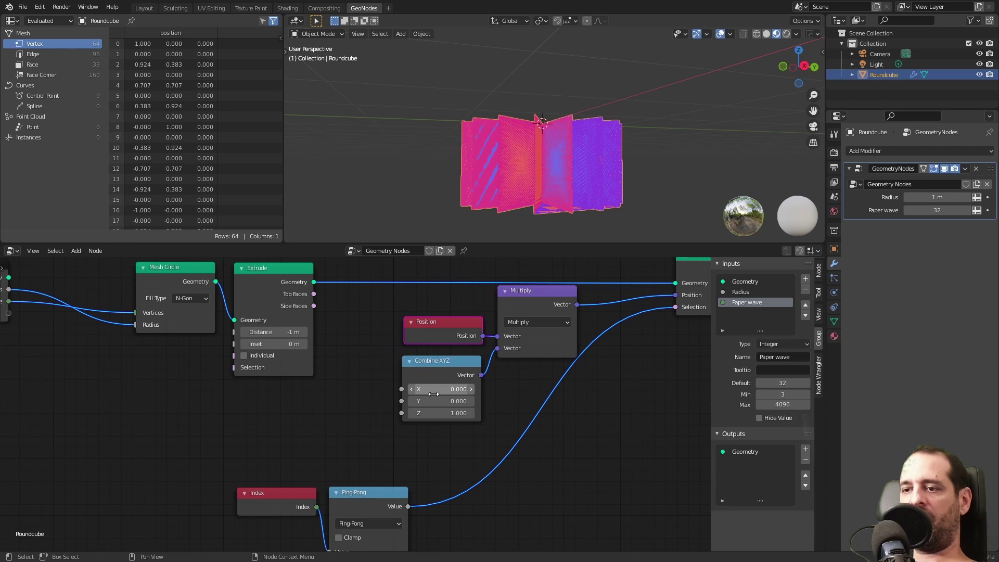
{"action": "middle_click_drag", "start_coordinate": [367, 388], "coordinate": [418, 372]}
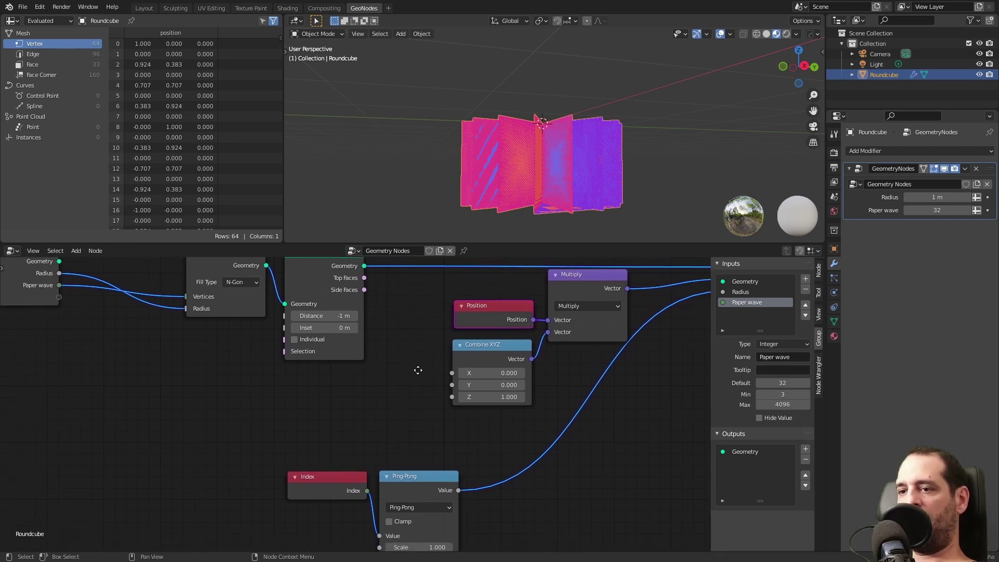
Add a Value node and place it below Extrude, ahead of Combine XYZ
{"action": "key", "text": "shift+a"}
{"action": "left_click", "coordinate": [402, 349]}
{"action": "type", "text": "value"}
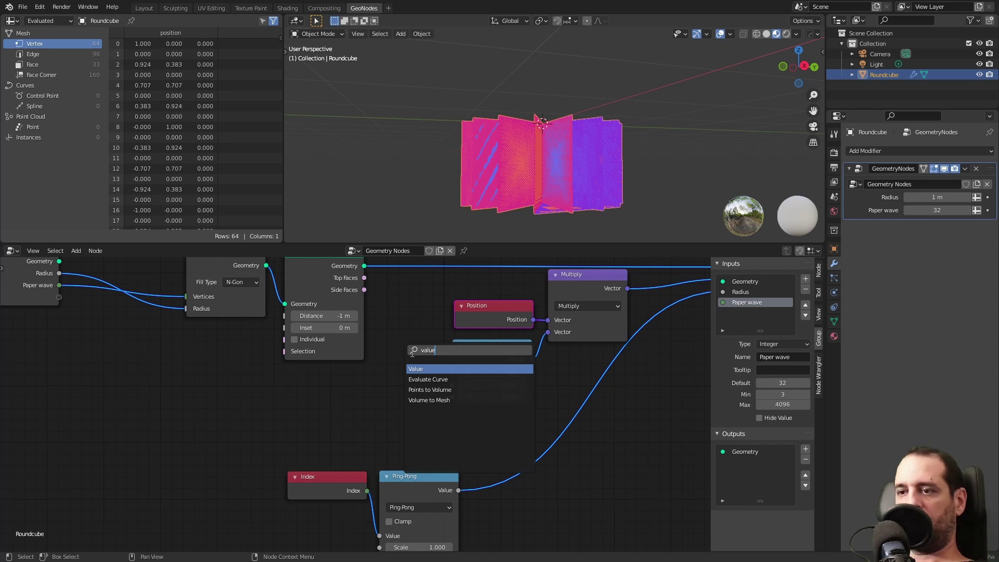
{"action": "key", "text": "Return"}
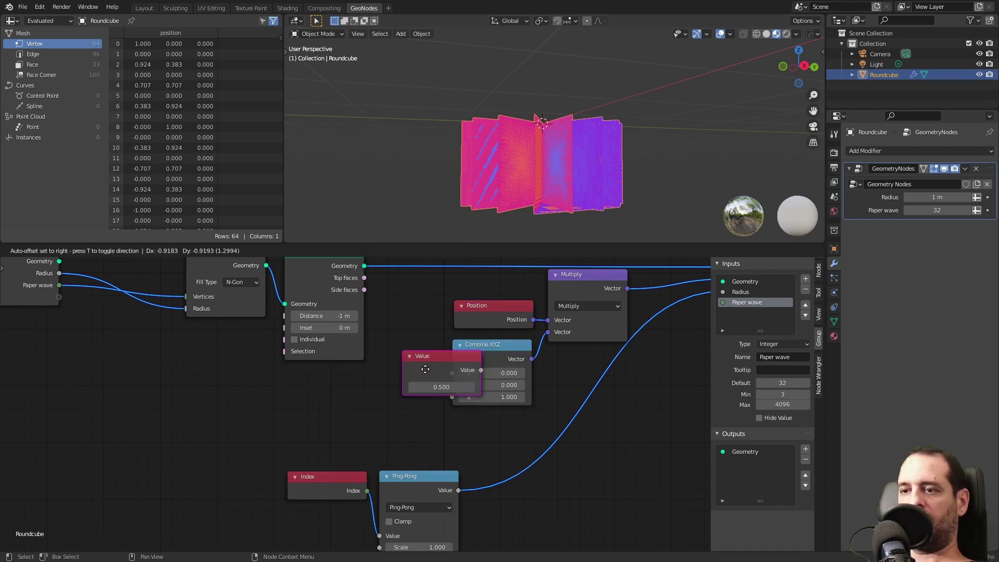
{"action": "left_click", "coordinate": [323, 380]}
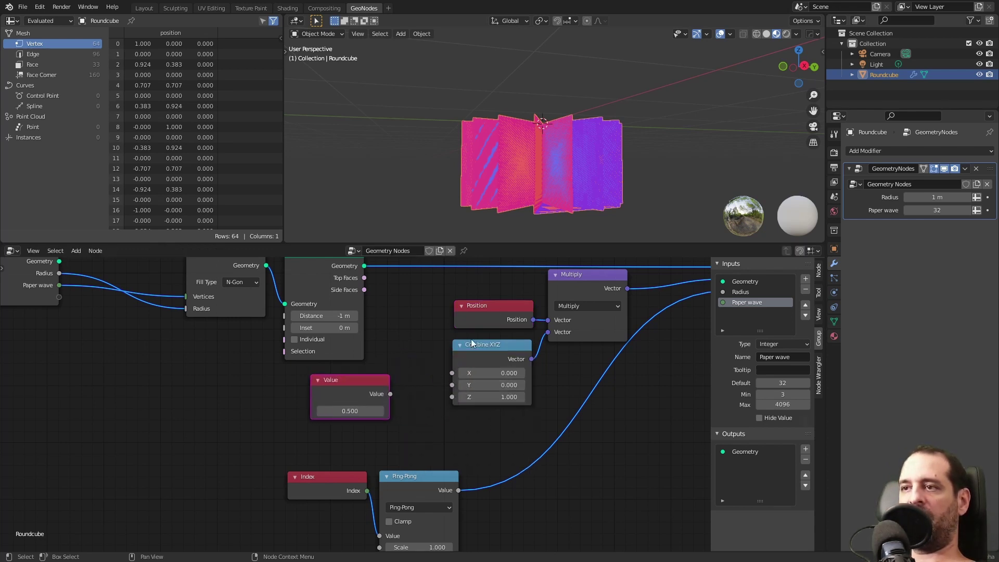
{"action": "middle_click_drag", "start_coordinate": [542, 102], "coordinate": [554, 139]}
{"action": "key", "text": "g"}
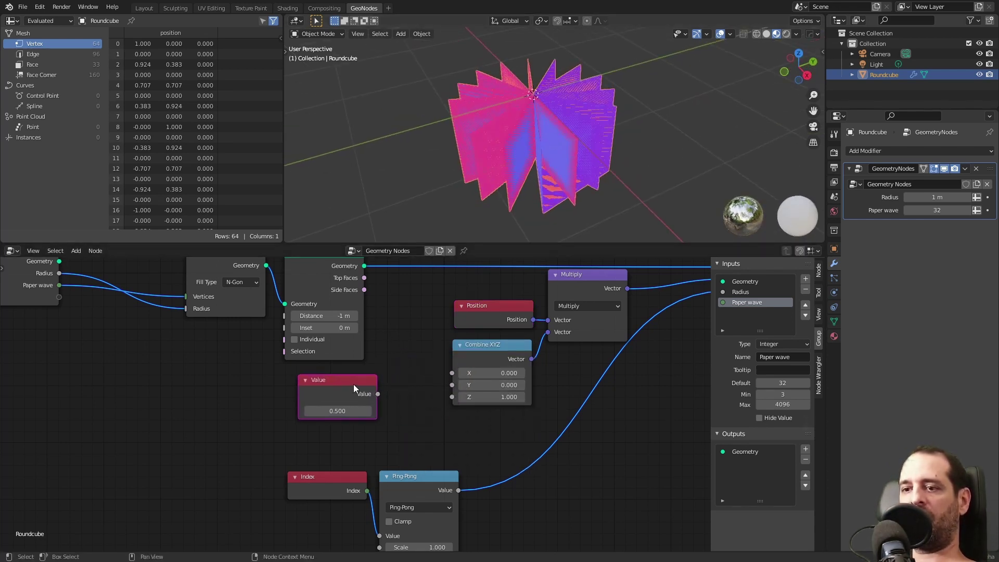
Set the Value node to 0.92 and connect it to both the X and Y inputs of Combine XYZ
{"action": "scroll", "coordinate": [296, 364], "scroll_direction": "down", "scroll_amount": 2}
{"action": "middle_click_drag", "start_coordinate": [223, 352], "coordinate": [284, 359]}
{"action": "scroll", "coordinate": [281, 359], "scroll_direction": "up", "scroll_amount": 1}
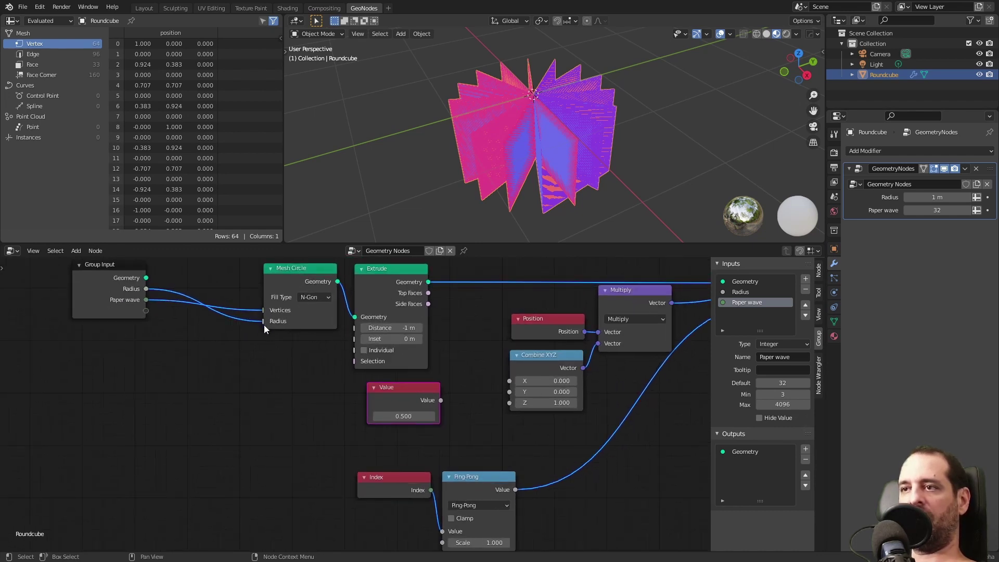
{"action": "mouse_move", "coordinate": [564, 114]}
{"action": "middle_mouse_down"}
{"action": "mouse_move", "coordinate": [586, 159]}
{"action": "mouse_move", "coordinate": [563, 110]}
{"action": "middle_mouse_up"}
{"action": "scroll", "coordinate": [364, 398], "scroll_direction": "up", "scroll_amount": 3}
{"action": "middle_click_drag", "start_coordinate": [494, 390], "coordinate": [395, 399]}
{"action": "left_click", "coordinate": [324, 429]}
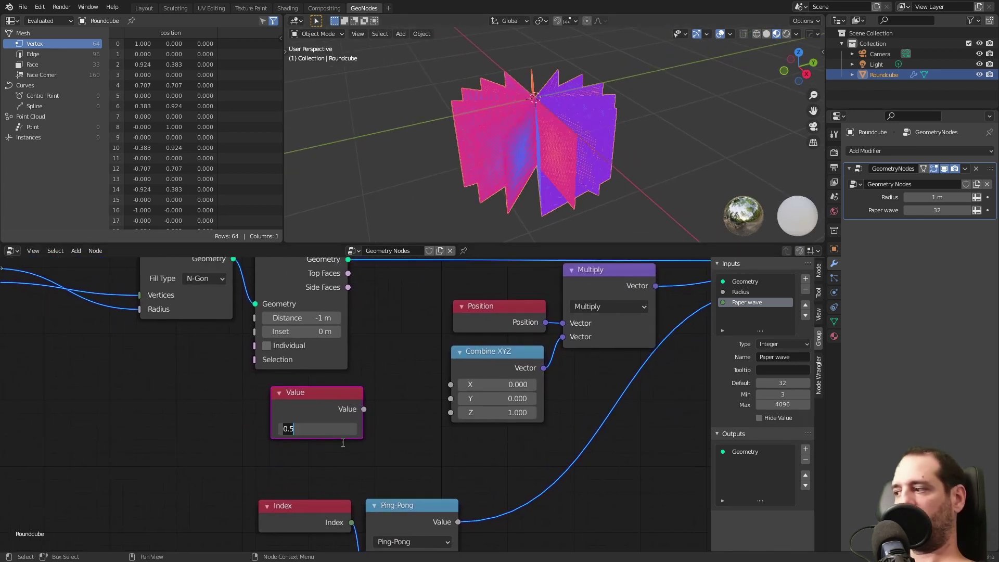
{"action": "type", "text": "0."}
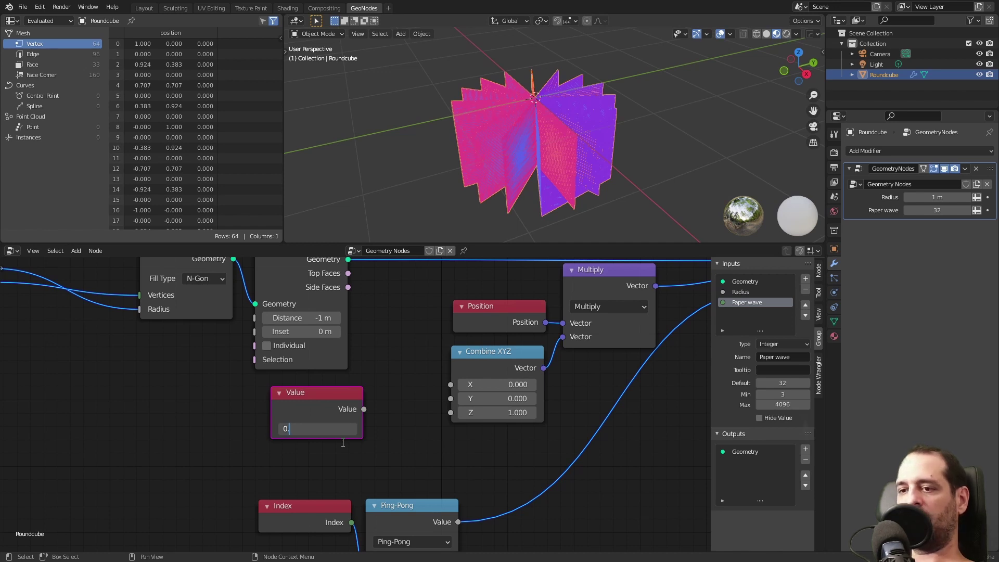
{"action": "type", "text": "92"}
{"action": "key", "text": "Return"}
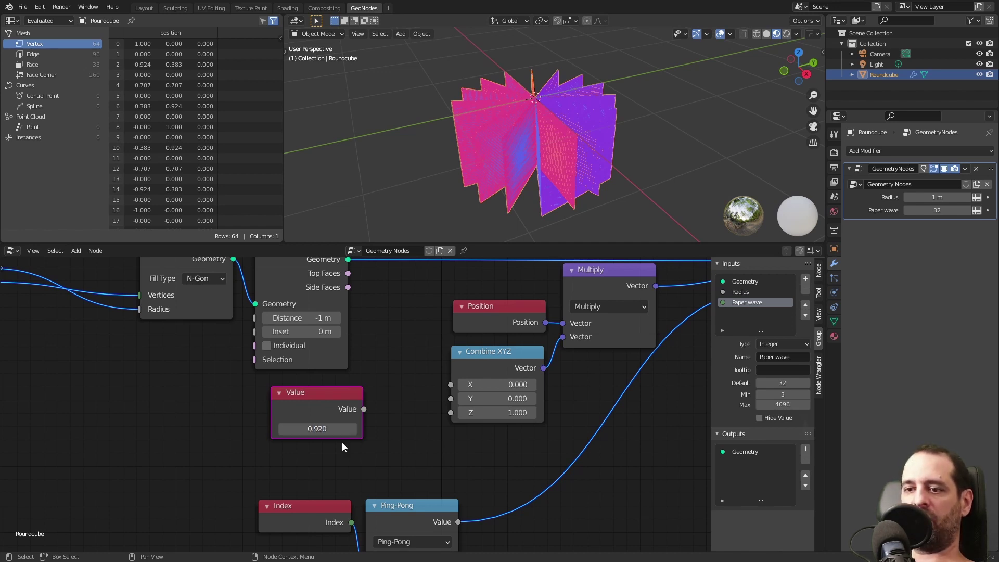
{"action": "left_click_drag", "start_coordinate": [364, 408], "coordinate": [450, 398]}
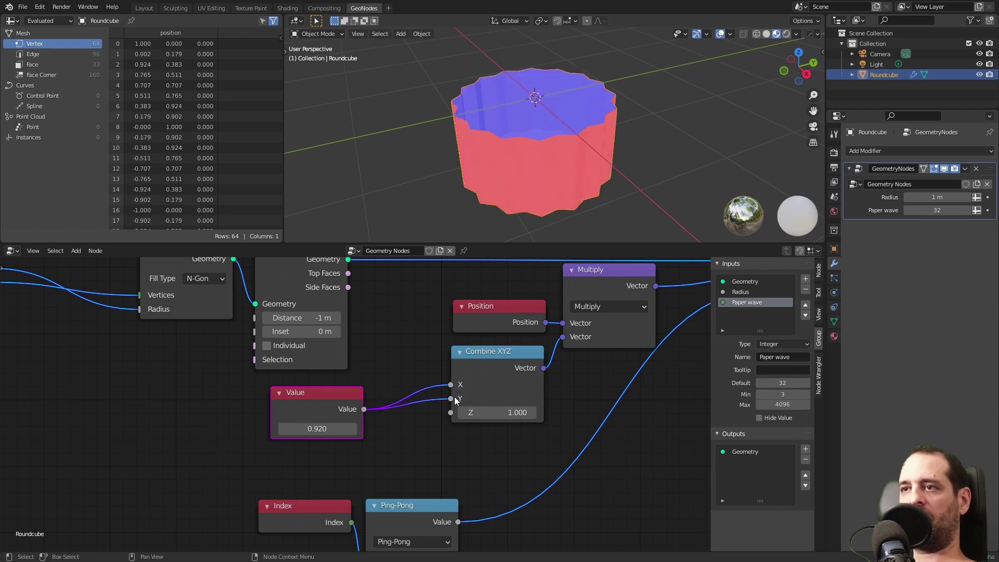
{"action": "middle_click_drag", "start_coordinate": [598, 208], "coordinate": [603, 116]}
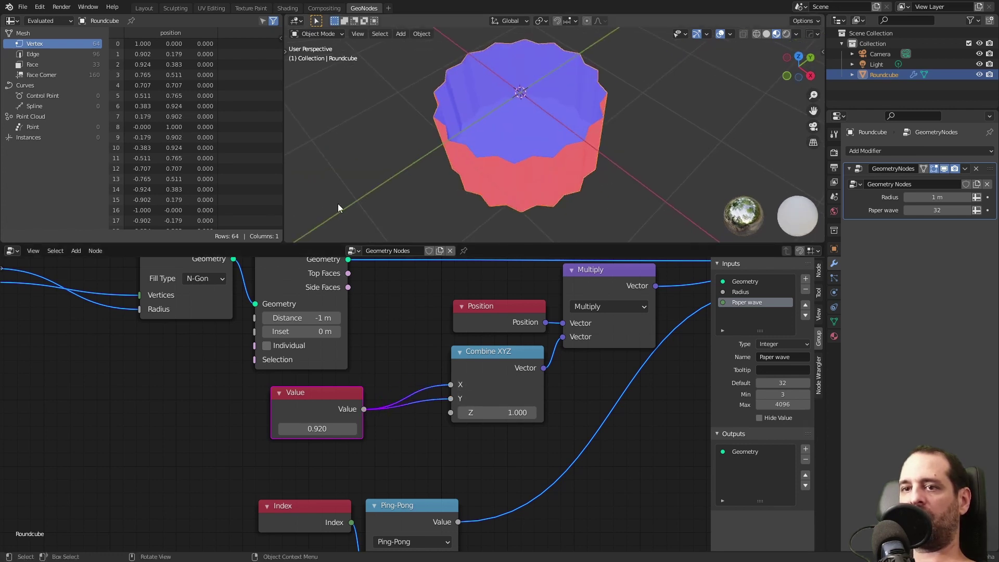
Deepen the paper folds by lowering the Value node to 0.86
{"action": "scroll", "coordinate": [170, 368], "scroll_direction": "down", "scroll_amount": 2}
{"action": "middle_click_drag", "start_coordinate": [208, 295], "coordinate": [271, 329]}
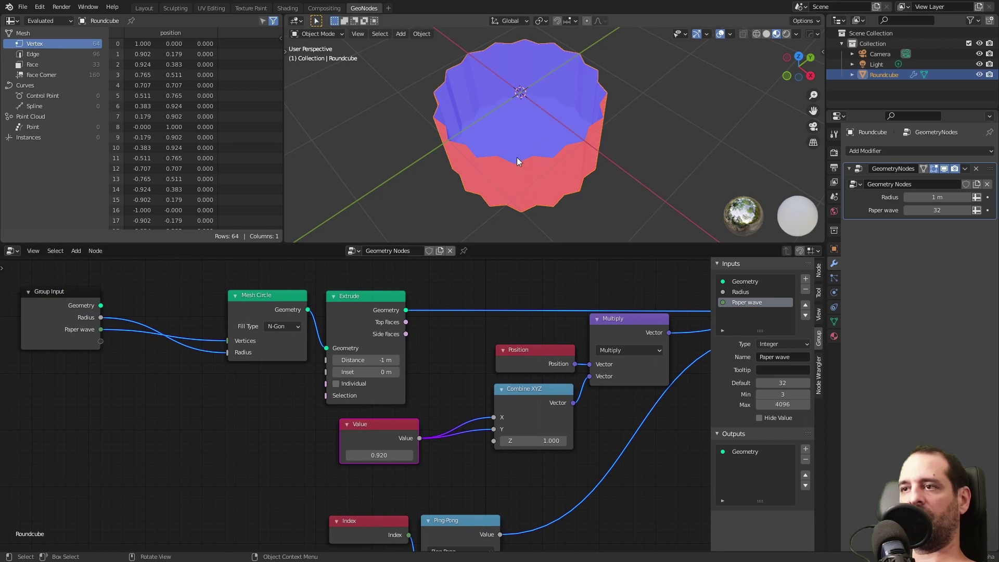
{"action": "mouse_move", "coordinate": [394, 456]}
{"action": "left_mouse_down"}
{"action": "mouse_move", "coordinate": [379, 456]}
{"action": "mouse_move", "coordinate": [391, 455]}
{"action": "left_mouse_up"}
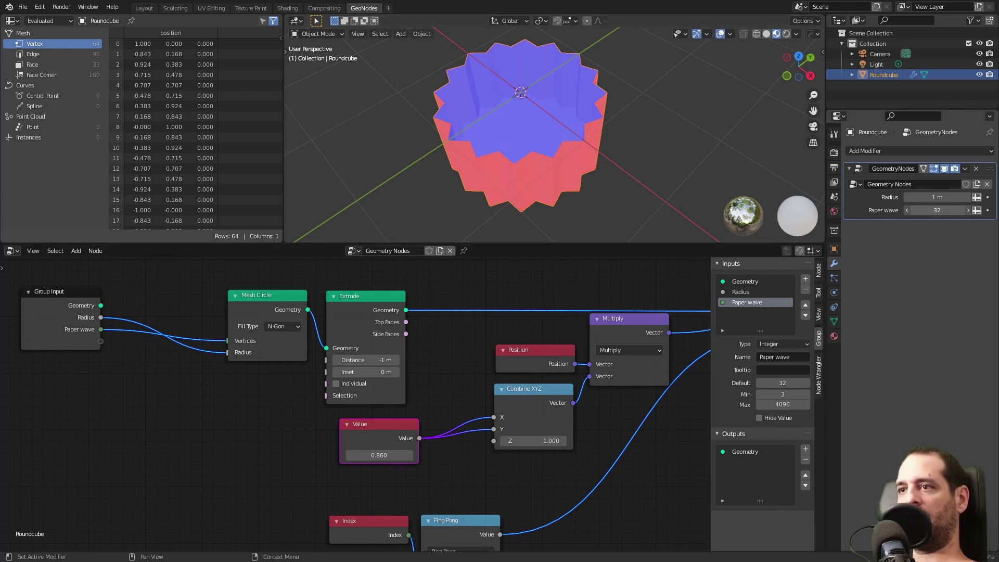
Set the modifier's Paper wave input to 25 and inspect the resulting folds around the rim
{"action": "mouse_move", "coordinate": [936, 210]}
{"action": "left_mouse_down"}
{"action": "mouse_move", "coordinate": [959, 210]}
{"action": "mouse_move", "coordinate": [931, 210]}
{"action": "left_mouse_up"}
{"action": "middle_click_drag", "start_coordinate": [583, 177], "coordinate": [554, 145]}
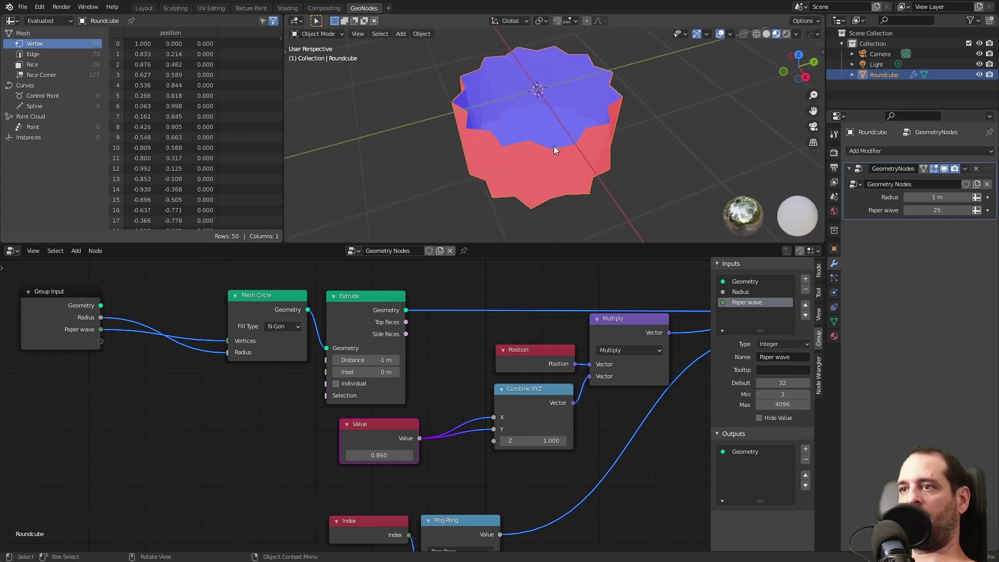
{"action": "middle_click_drag", "start_coordinate": [585, 151], "coordinate": [563, 162]}
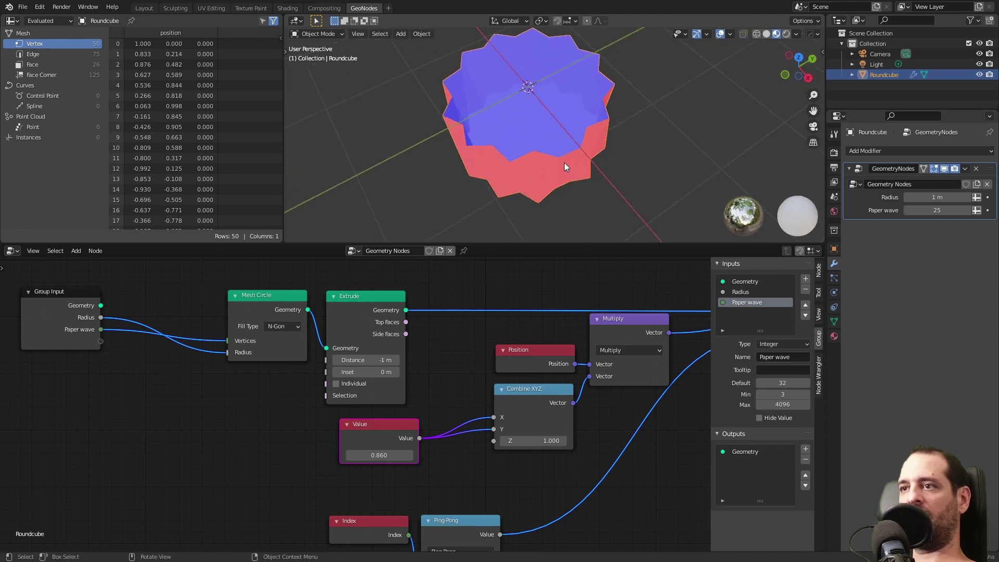
Move Group Input further from Mesh Circle and add a Math node in the gap below their links
{"action": "middle_click_drag", "start_coordinate": [244, 353], "coordinate": [450, 343]}
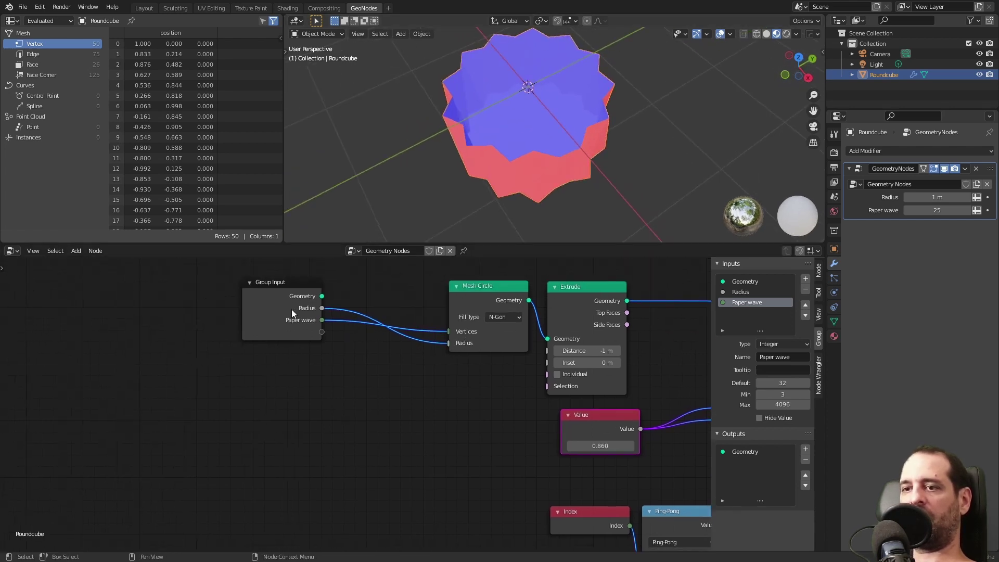
{"action": "left_click_drag", "start_coordinate": [291, 312], "coordinate": [192, 317]}
{"action": "key", "text": "shift+a"}
{"action": "type", "text": "math"}
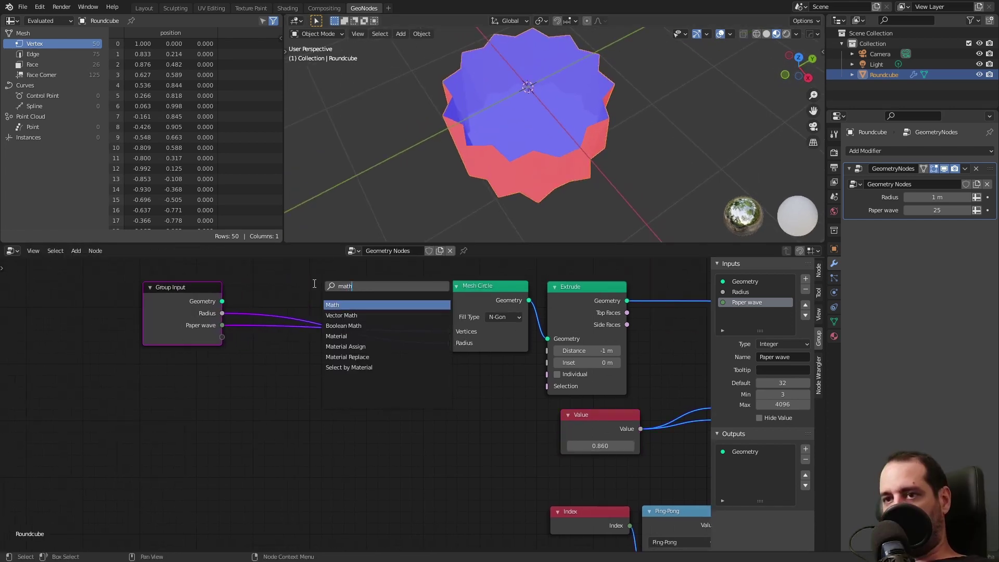
{"action": "key", "text": "Return"}
{"action": "left_click", "coordinate": [305, 371]}
{"action": "scroll", "coordinate": [305, 370], "scroll_direction": "up", "scroll_amount": 1}
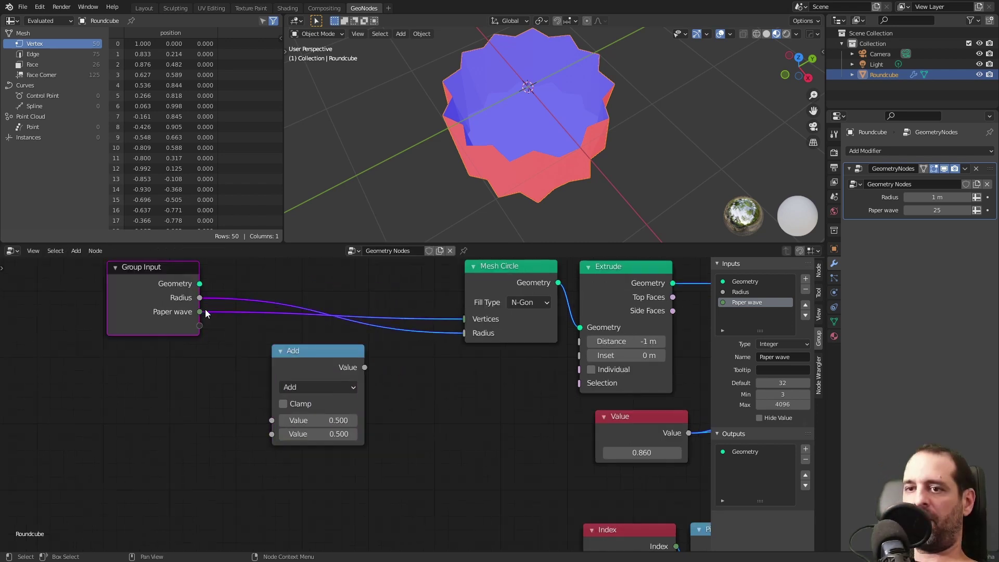
Try 27 as the modifier's Paper wave value to check an odd vertex count
{"action": "left_click", "coordinate": [775, 344]}
{"action": "left_click", "coordinate": [771, 345]}
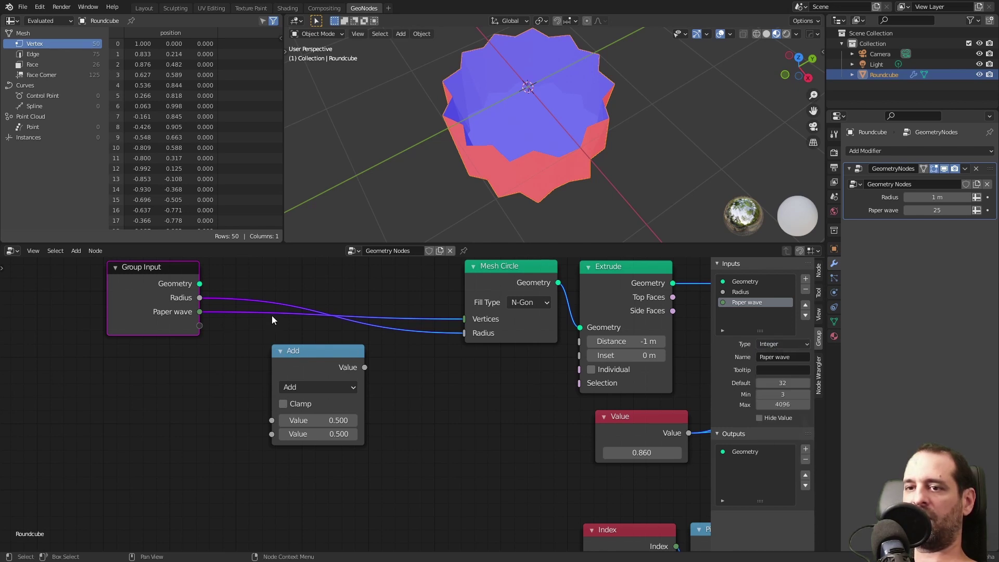
{"action": "mouse_move", "coordinate": [920, 210]}
{"action": "left_mouse_down"}
{"action": "mouse_move", "coordinate": [910, 211]}
{"action": "mouse_move", "coordinate": [922, 211]}
{"action": "left_mouse_up"}
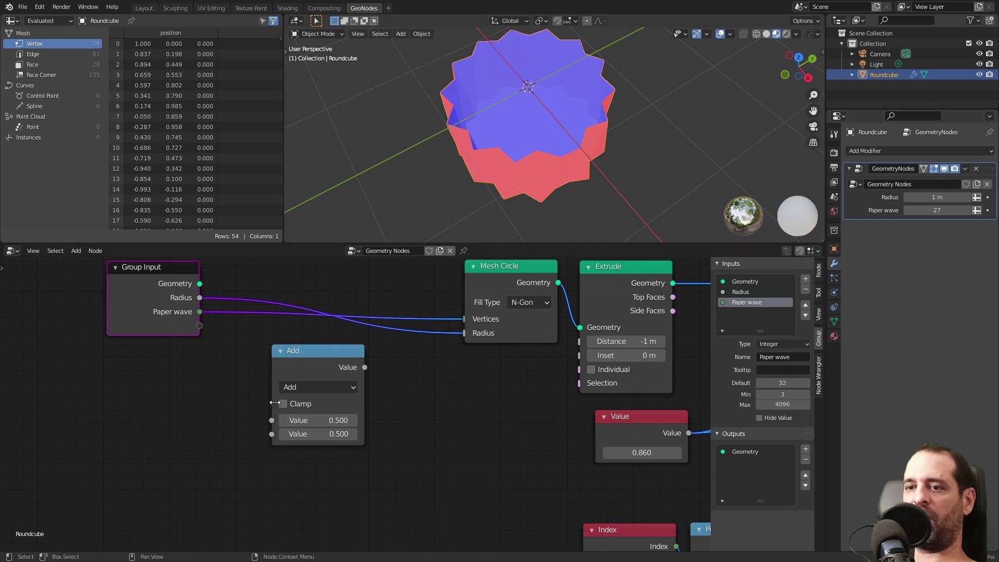
Change the Math node's operation to Snap and set its Increment to 2
{"action": "left_click", "coordinate": [302, 387]}
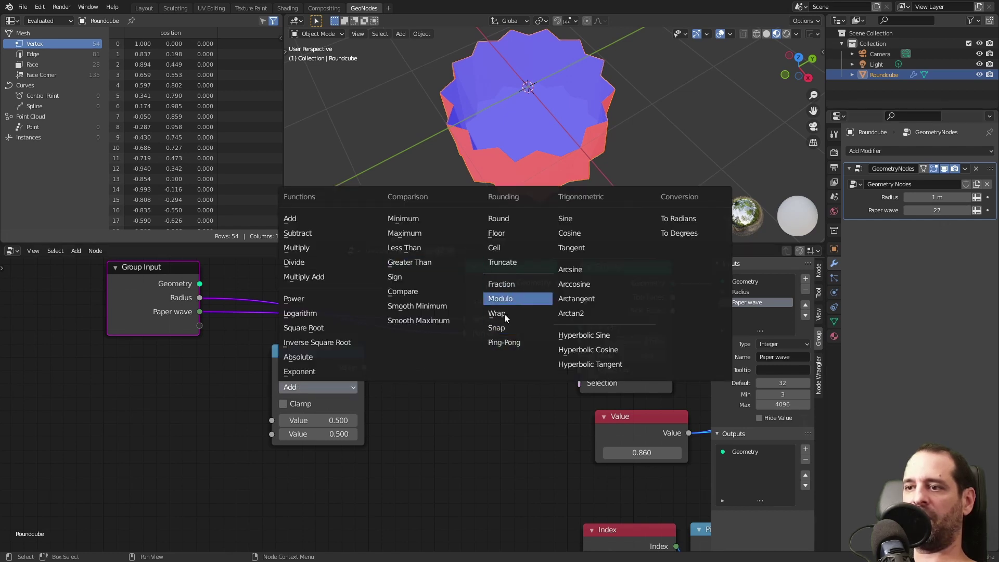
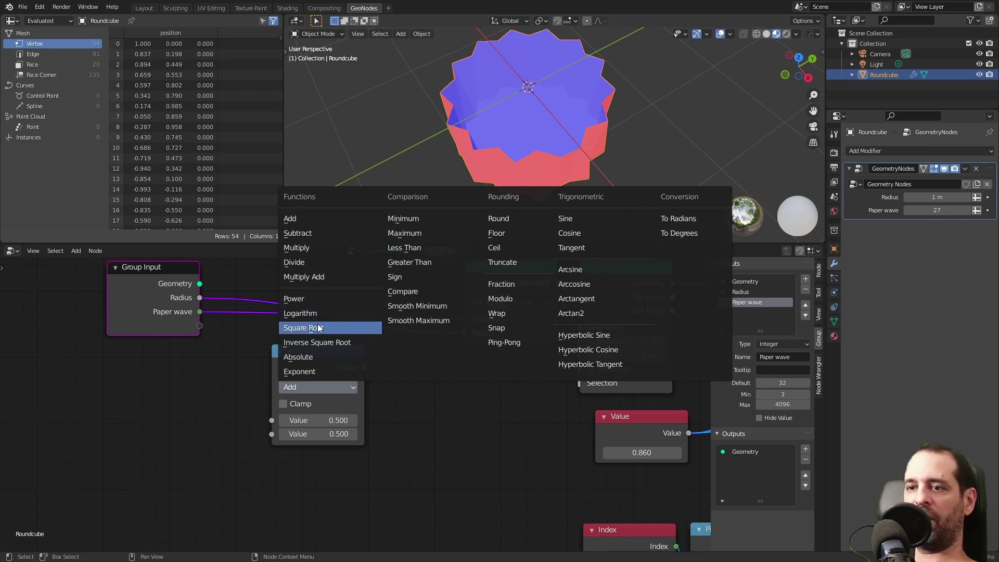
{"action": "left_click", "coordinate": [504, 329]}
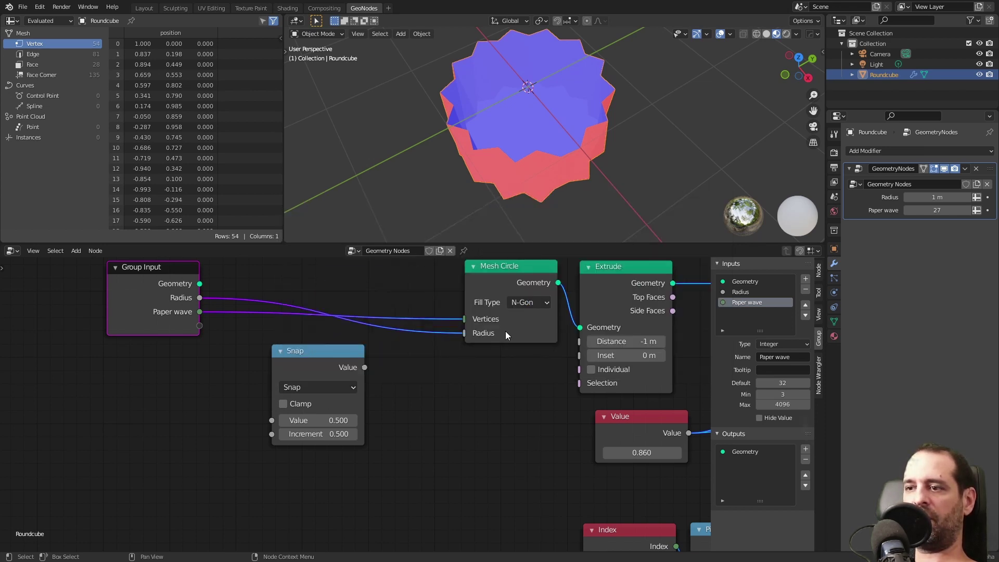
{"action": "left_click", "coordinate": [319, 434]}
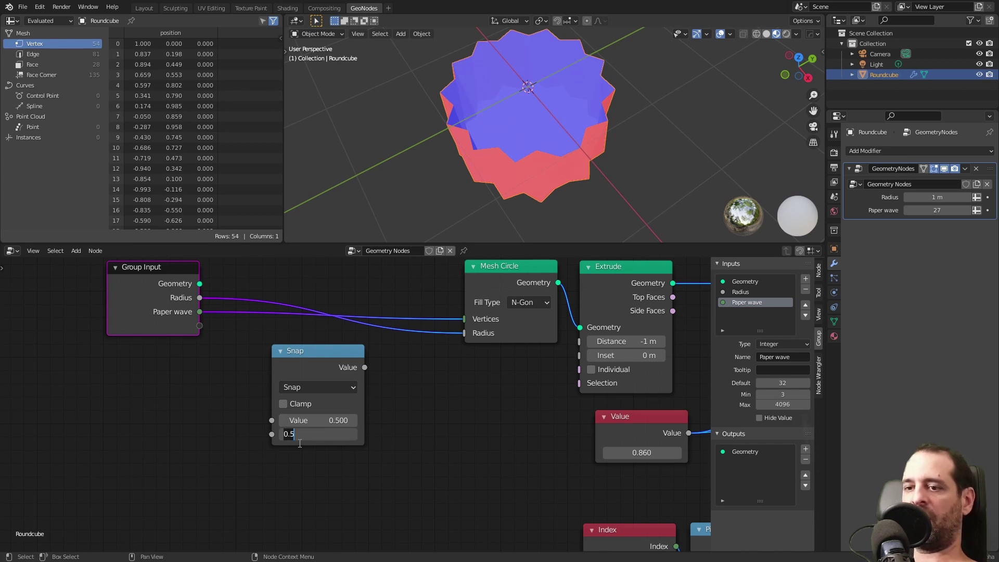
{"action": "type", "text": "2"}
{"action": "key", "text": "Return"}
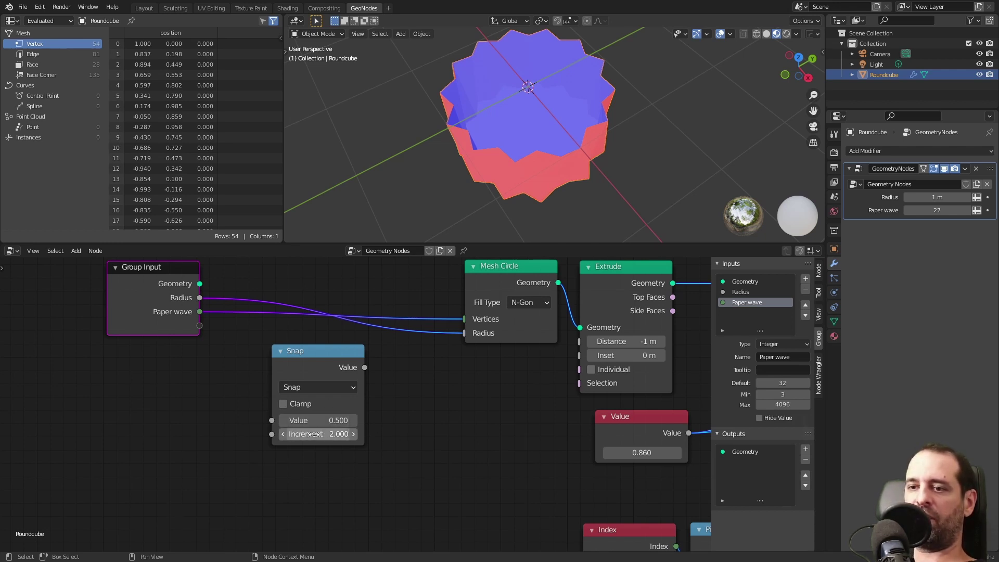
Route Paper wave through the Snap node's Value into Mesh Circle's Vertices, and place Snap beside Mesh Circle
{"action": "left_click_drag", "start_coordinate": [200, 311], "coordinate": [272, 421]}
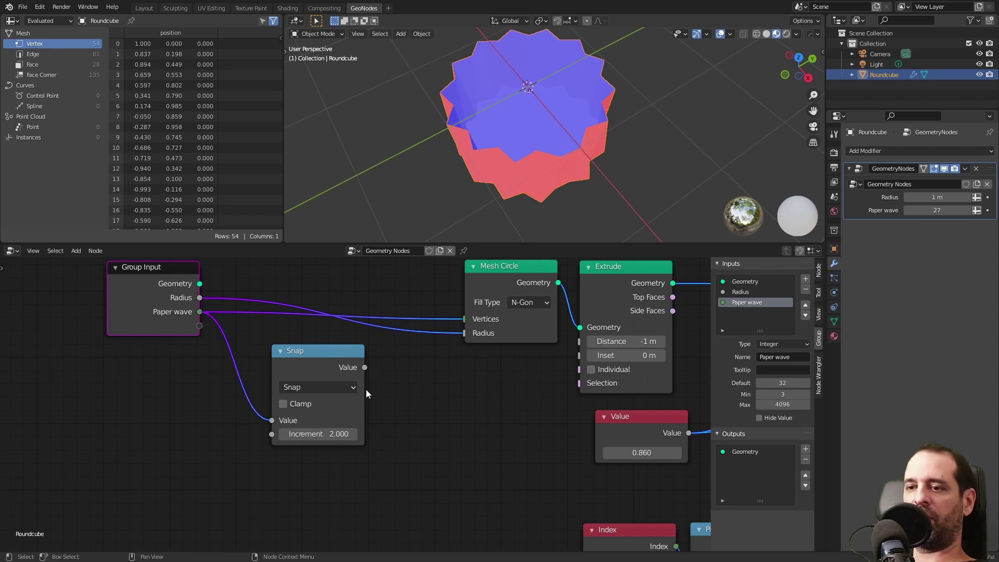
{"action": "left_click_drag", "start_coordinate": [364, 367], "coordinate": [463, 318]}
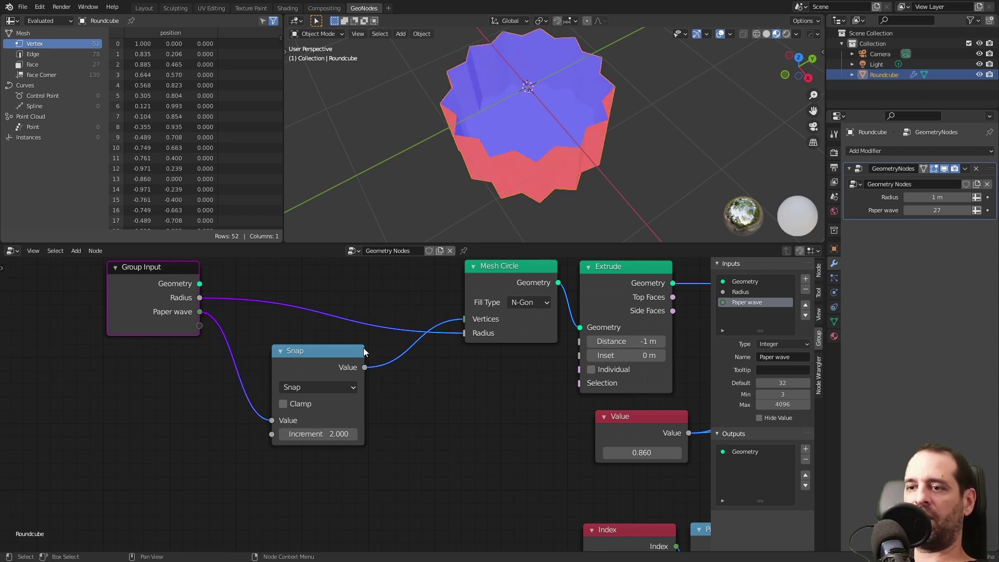
{"action": "left_click_drag", "start_coordinate": [363, 348], "coordinate": [454, 285]}
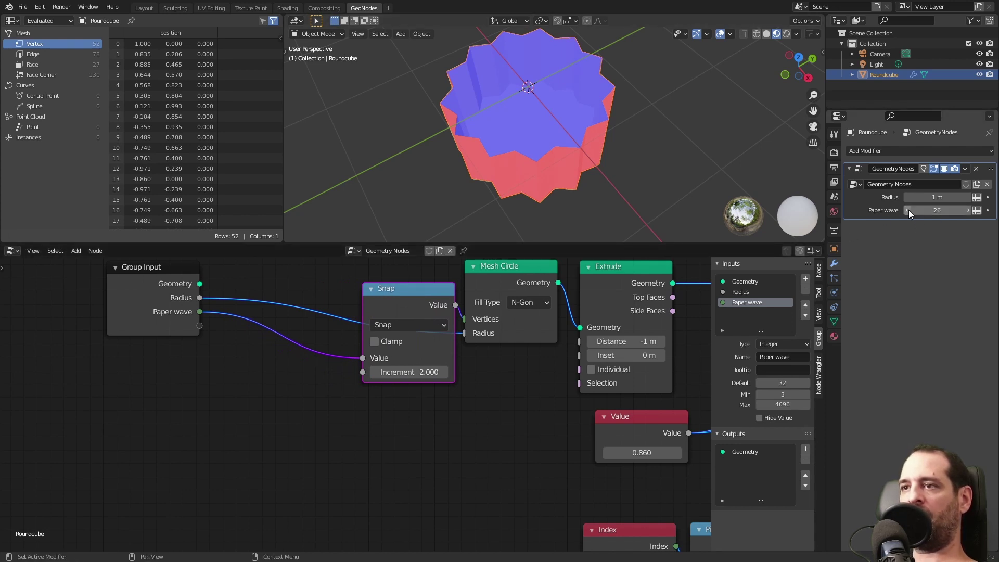
Test the modifier's Paper wave up to 78, lower it to 30, and set the input's Min to 30
{"action": "left_click", "coordinate": [968, 210]}
{"action": "mouse_move", "coordinate": [931, 214]}
{"action": "left_mouse_down"}
{"action": "mouse_move", "coordinate": [967, 215]}
{"action": "mouse_move", "coordinate": [924, 210]}
{"action": "mouse_move", "coordinate": [957, 211]}
{"action": "mouse_move", "coordinate": [932, 210]}
{"action": "mouse_move", "coordinate": [941, 211]}
{"action": "left_mouse_up"}
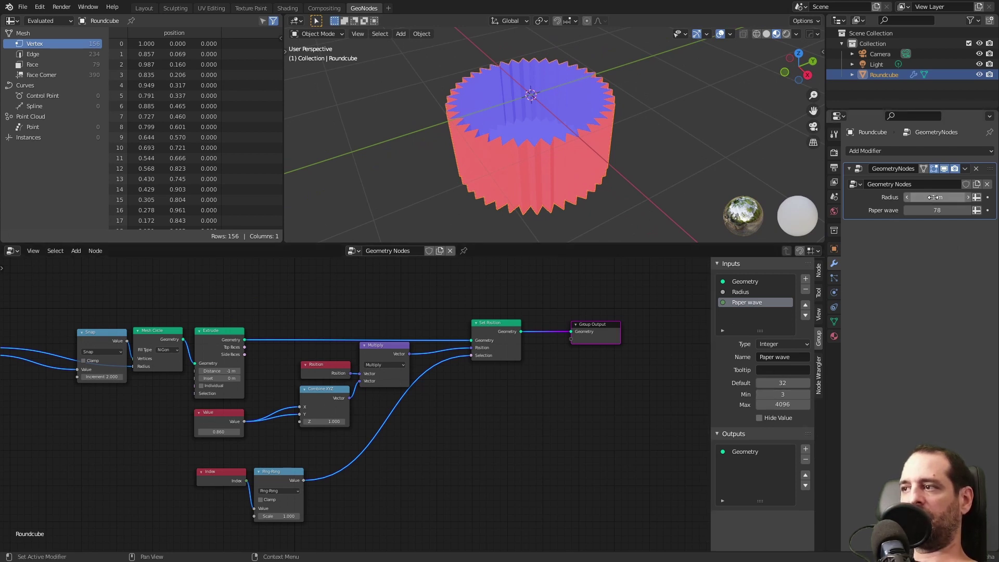
{"action": "left_click_drag", "start_coordinate": [944, 210], "coordinate": [896, 211]}
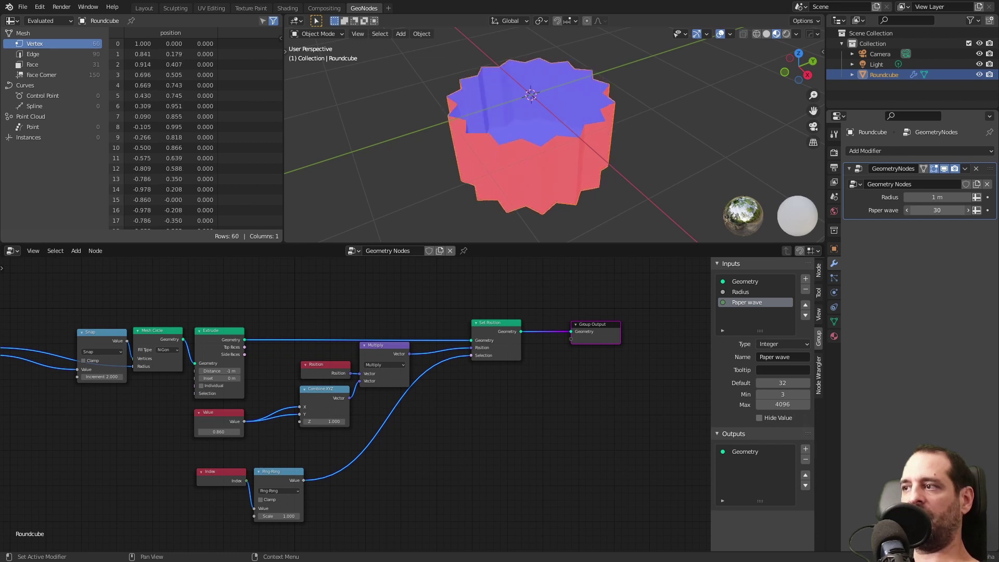
{"action": "left_click", "coordinate": [790, 393]}
{"action": "key", "text": "Return"}
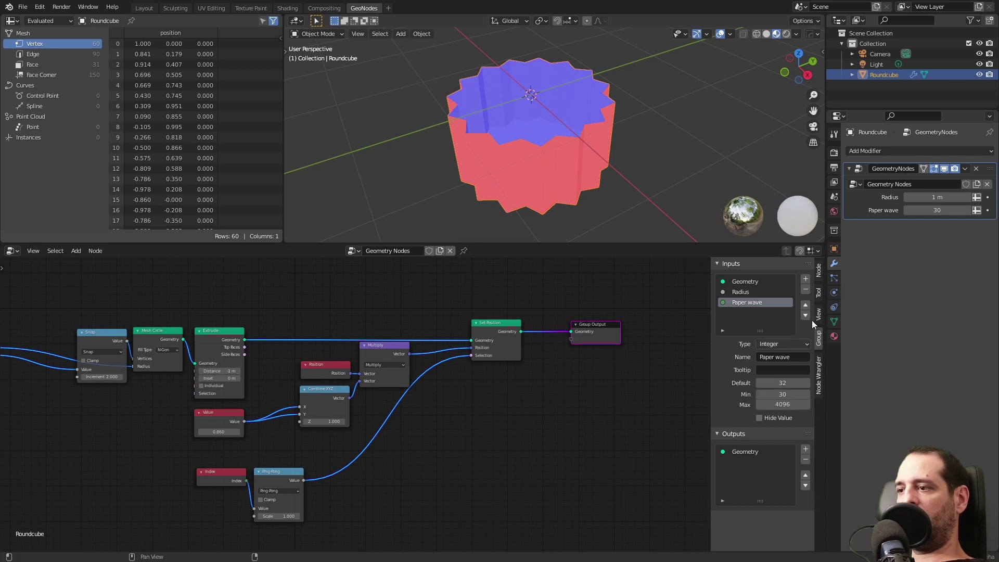
Raise the modifier's Paper wave to 70 and set the input's Max to 70
{"action": "mouse_move", "coordinate": [930, 211]}
{"action": "left_mouse_down"}
{"action": "mouse_move", "coordinate": [981, 210]}
{"action": "mouse_move", "coordinate": [942, 211]}
{"action": "left_mouse_up"}
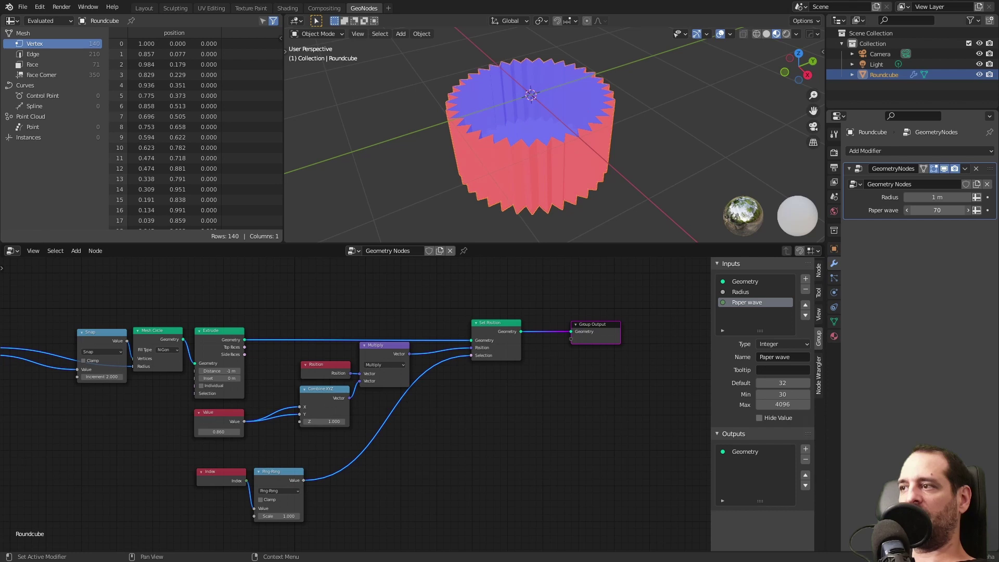
{"action": "left_click", "coordinate": [778, 405]}
{"action": "type", "text": "70"}
{"action": "key", "text": "Return"}
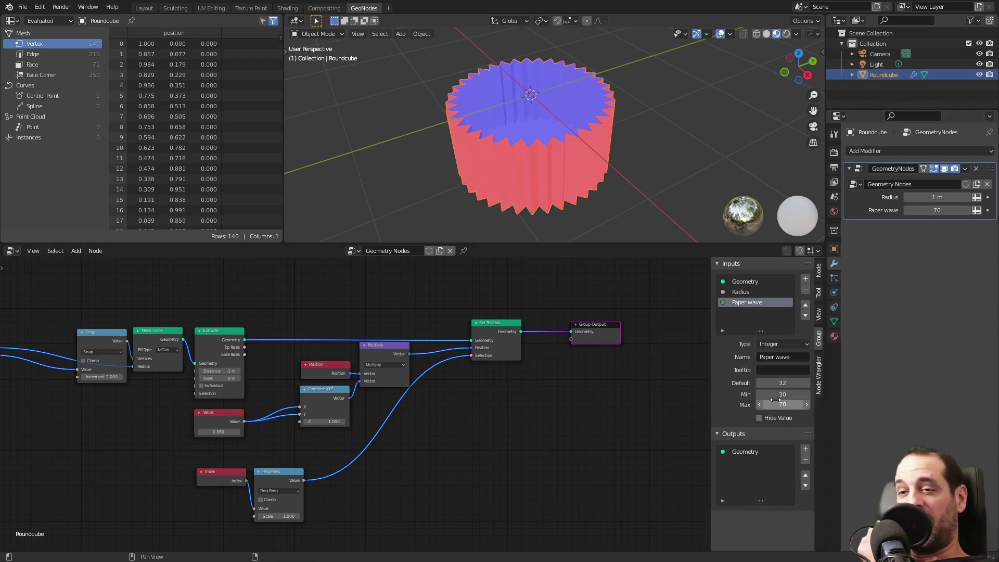
Review the node tree and move Group Output further away from Set Position
{"action": "middle_click_drag", "start_coordinate": [211, 366], "coordinate": [348, 423]}
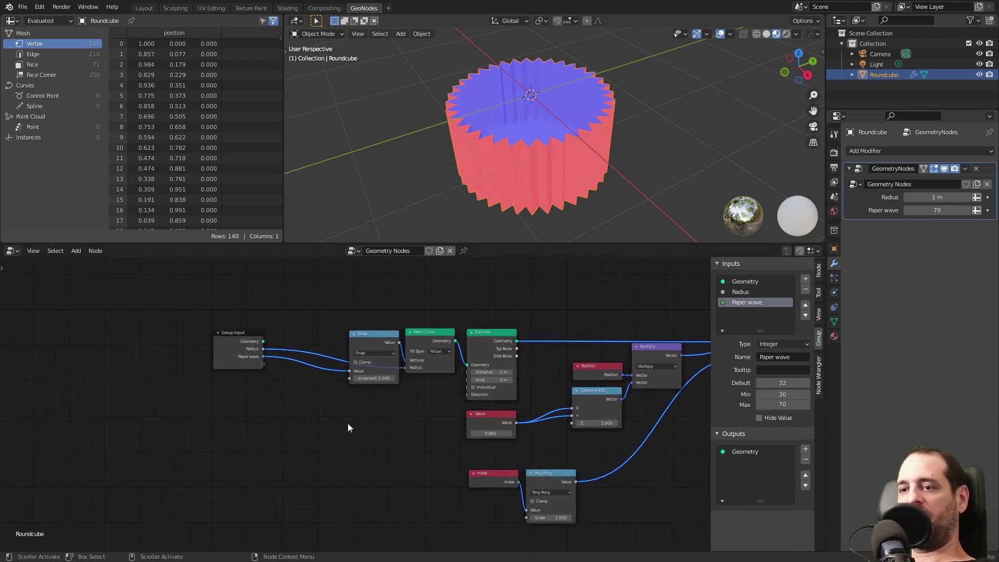
{"action": "scroll", "coordinate": [776, 404], "scroll_direction": "up", "scroll_amount": 4}
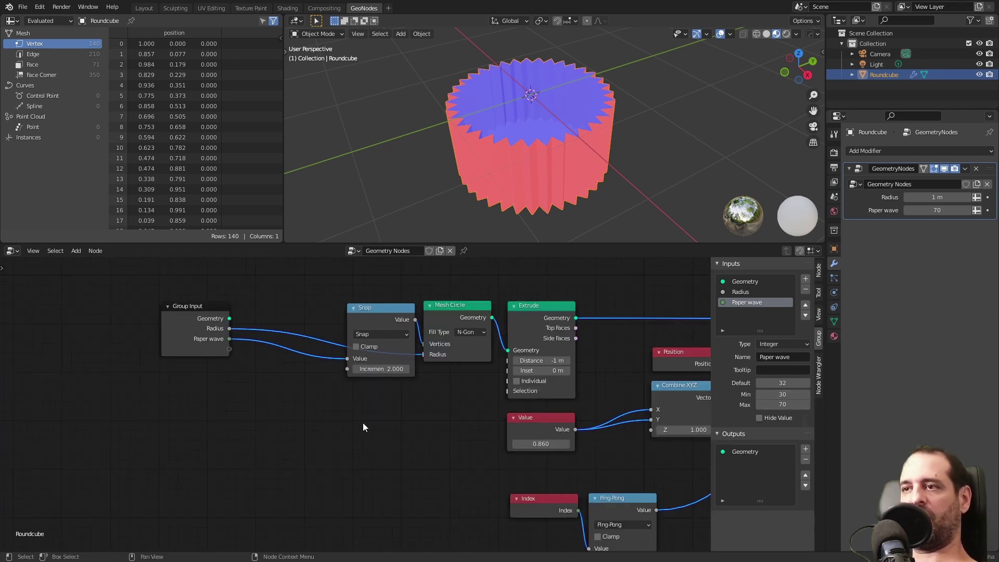
{"action": "scroll", "coordinate": [363, 423], "scroll_direction": "down", "scroll_amount": 4}
{"action": "middle_click_drag", "start_coordinate": [400, 441], "coordinate": [236, 466]}
{"action": "scroll", "coordinate": [390, 451], "scroll_direction": "down", "scroll_amount": 4}
{"action": "middle_click_drag", "start_coordinate": [494, 442], "coordinate": [393, 433]}
{"action": "scroll", "coordinate": [526, 398], "scroll_direction": "up", "scroll_amount": 3}
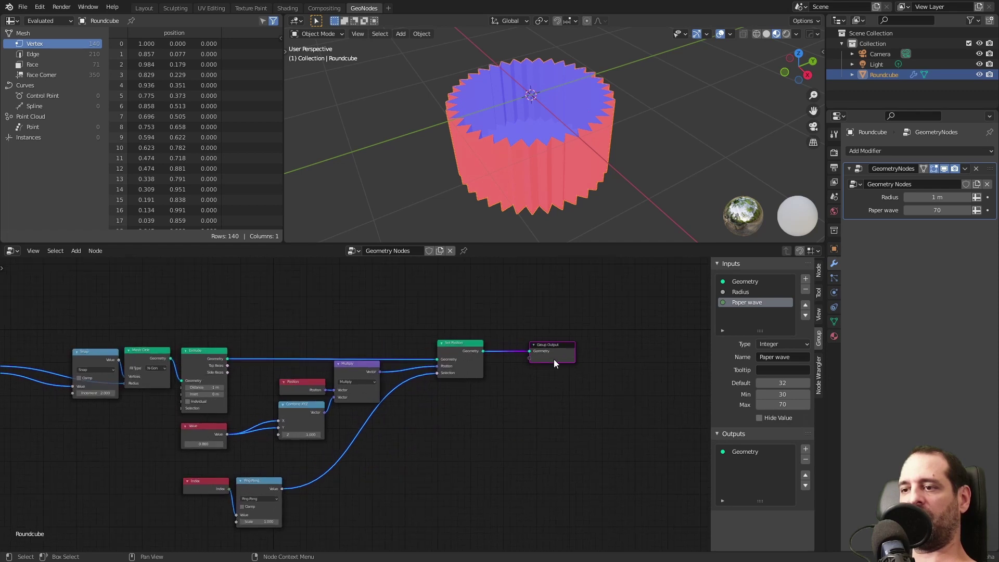
{"action": "left_click_drag", "start_coordinate": [554, 359], "coordinate": [612, 360]}
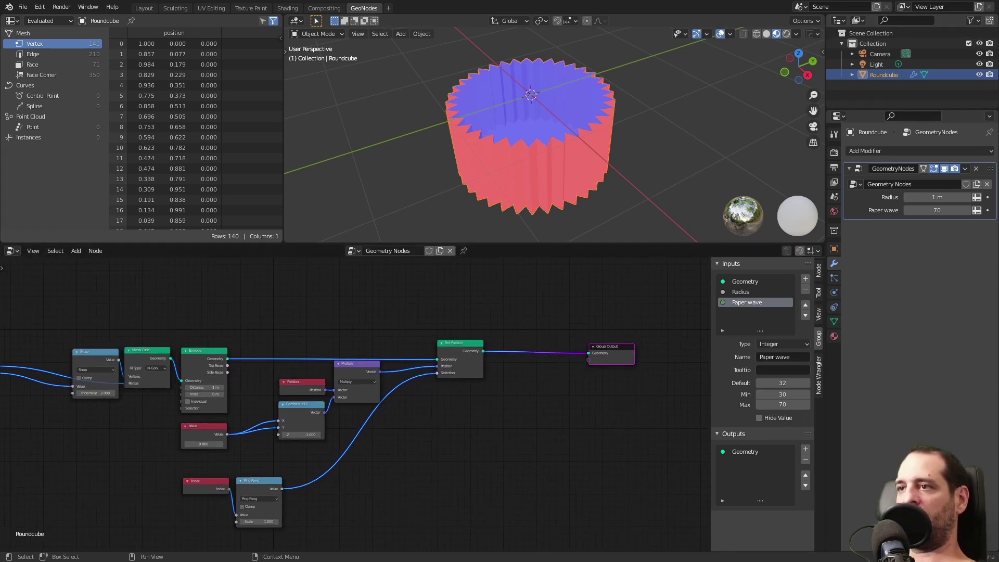
Show the wireframe overlay on the paper base and turn off the Face Orientation overlay
{"action": "key", "text": "shift+w"}
{"action": "key", "text": "shift+f"}
{"action": "key", "text": "shift+f"}
{"action": "key", "text": "shift+f"}
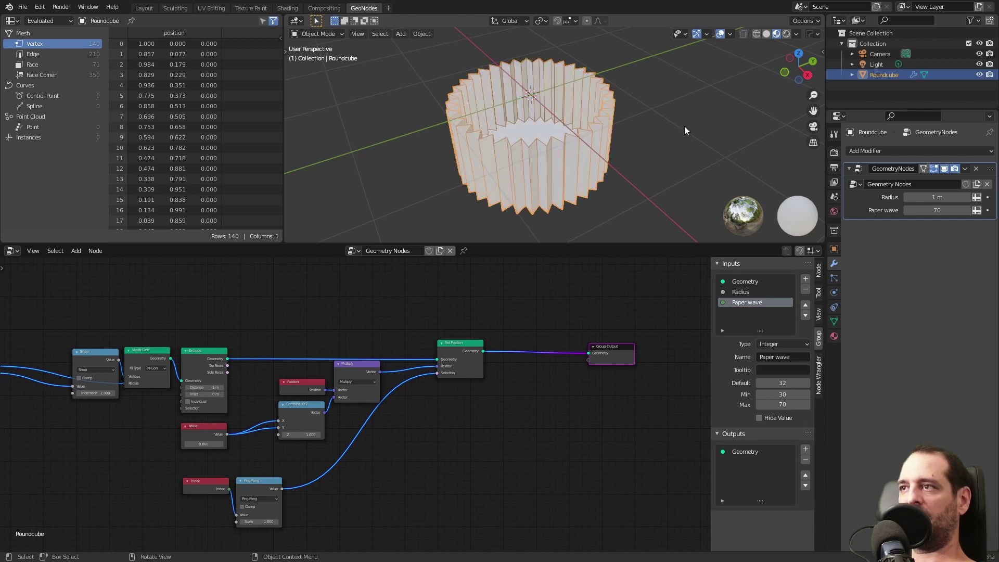
Toggle the Face Orientation overlay to compare the face directions, leaving it enabled
{"action": "left_click", "coordinate": [729, 33]}
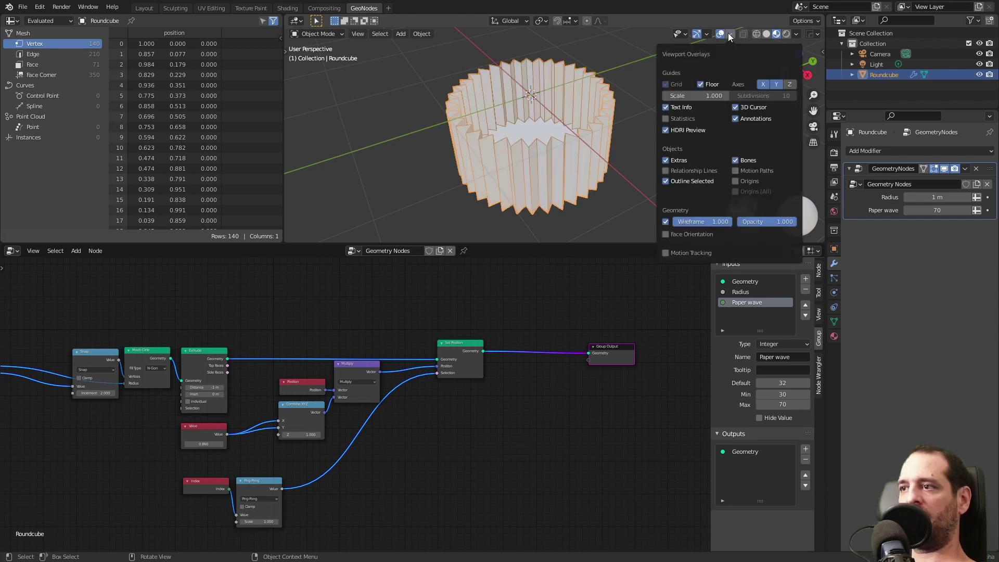
{"action": "left_click", "coordinate": [666, 234]}
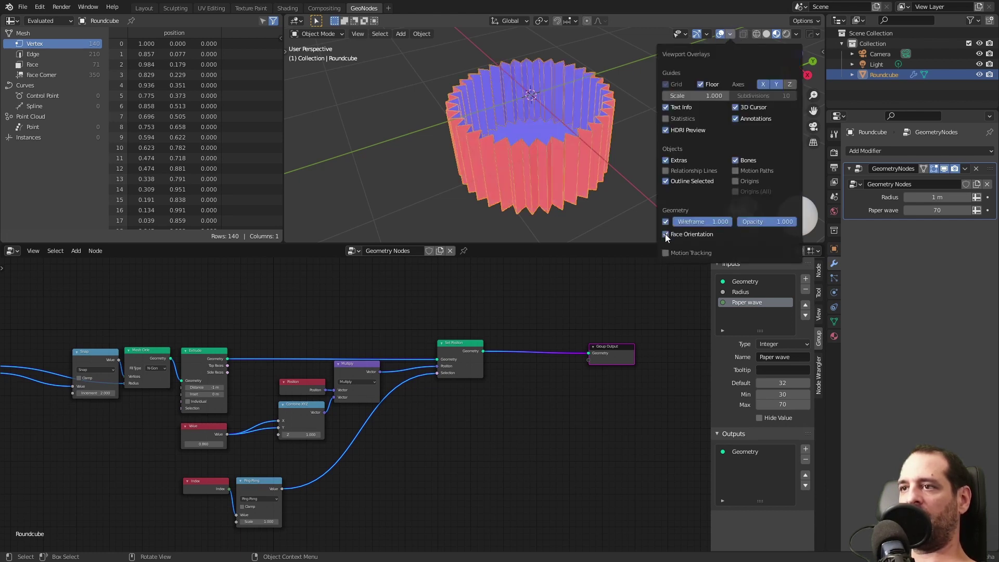
{"action": "left_click", "coordinate": [665, 234]}
{"action": "left_click", "coordinate": [665, 234]}
{"action": "left_click", "coordinate": [665, 234]}
{"action": "left_click", "coordinate": [666, 234]}
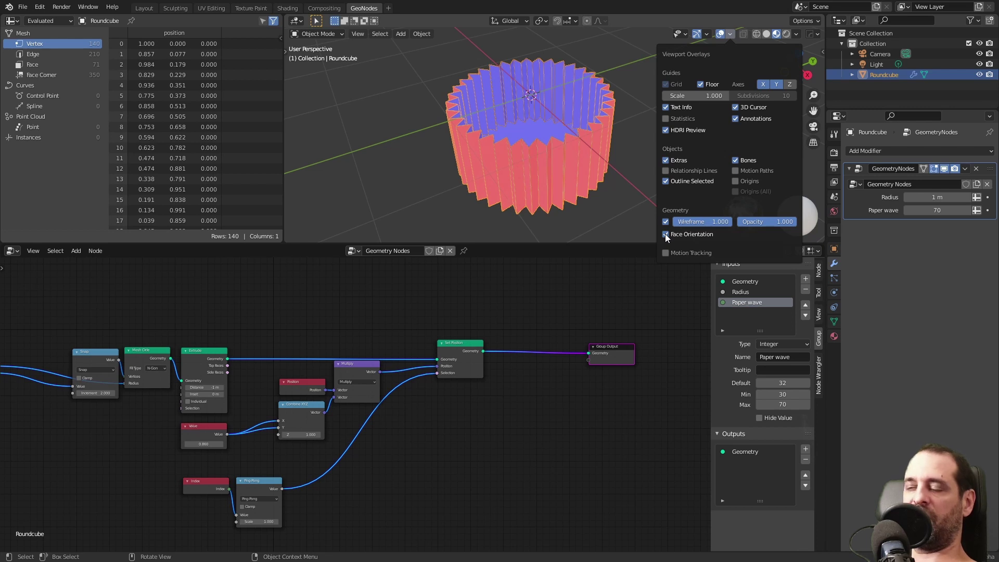
{"action": "left_click", "coordinate": [665, 234]}
{"action": "key", "text": "shift+f"}
{"action": "key", "text": "shift+f"}
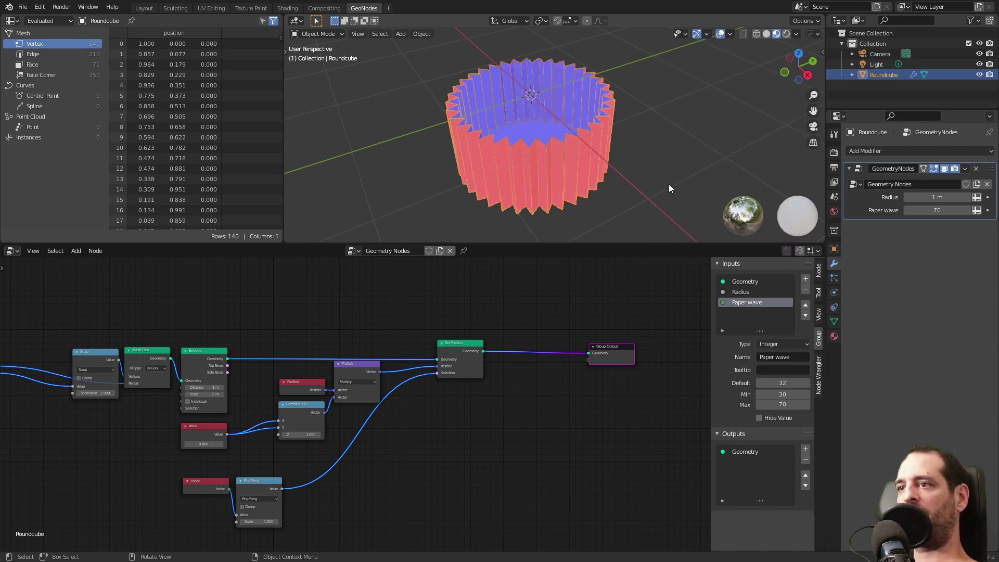
{"action": "key", "text": "shift+f"}
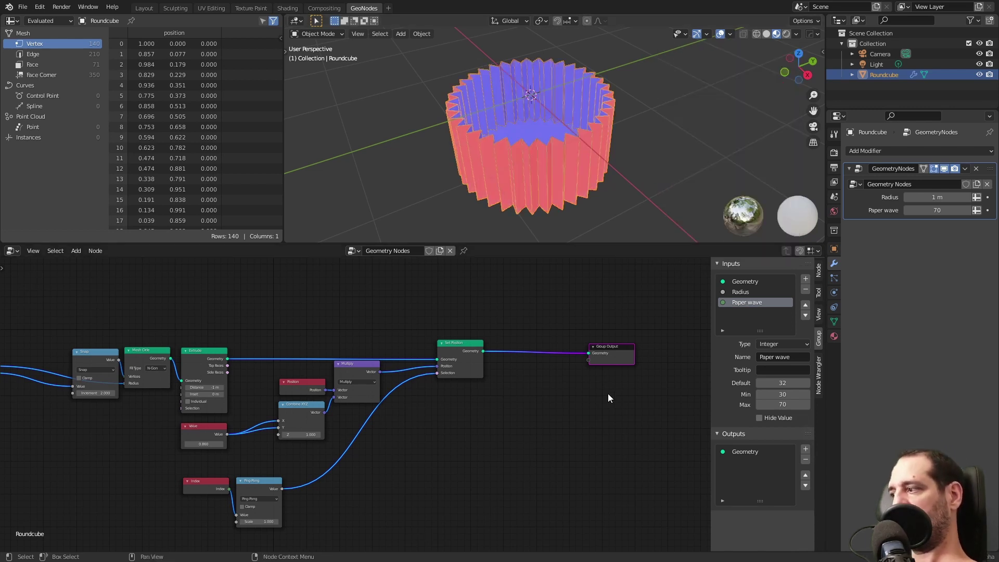
Make room before Group Output and insert a Transform node on the link after Set Position
{"action": "scroll", "coordinate": [564, 369], "scroll_direction": "up", "scroll_amount": 5}
{"action": "middle_click_drag", "start_coordinate": [559, 368], "coordinate": [360, 378]}
{"action": "left_click_drag", "start_coordinate": [496, 359], "coordinate": [553, 356]}
{"action": "key", "text": "shift+a"}
{"action": "left_click", "coordinate": [384, 306]}
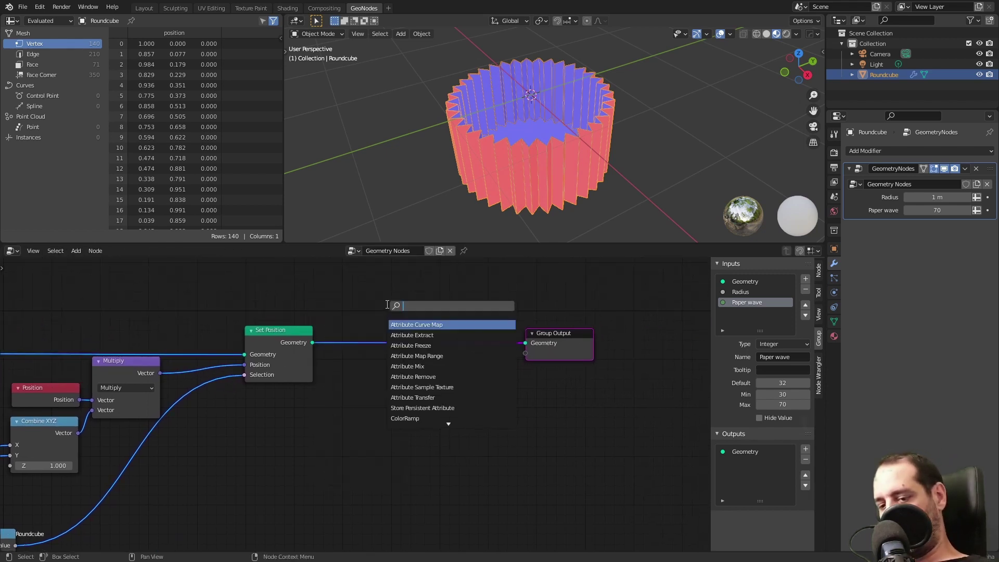
{"action": "type", "text": "tr"}
{"action": "key", "text": "Return"}
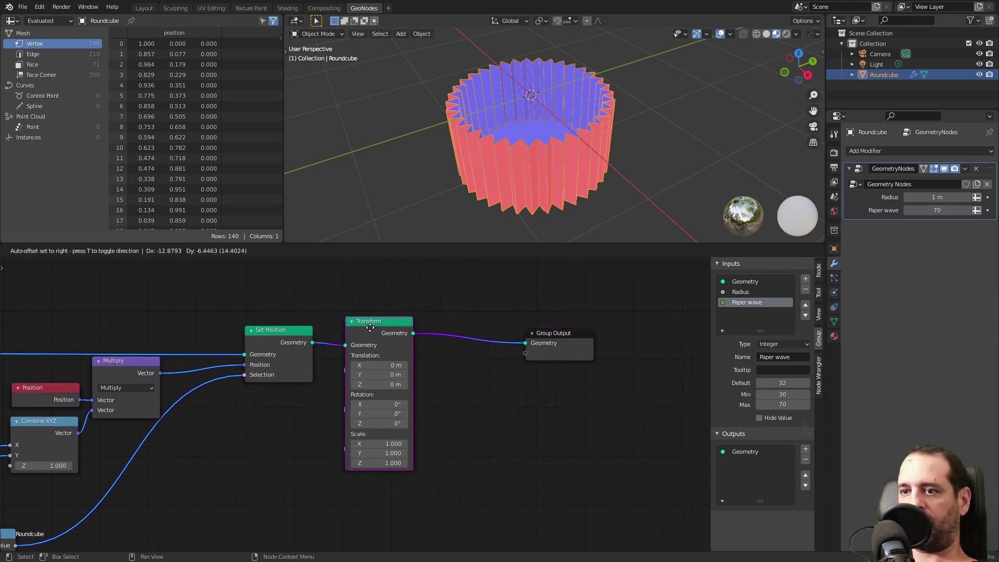
{"action": "left_click", "coordinate": [368, 331]}
Set the Transform node's X scale to -1 to flip the faces, inspect the base, and move Group Output further away
{"action": "left_click", "coordinate": [376, 444]}
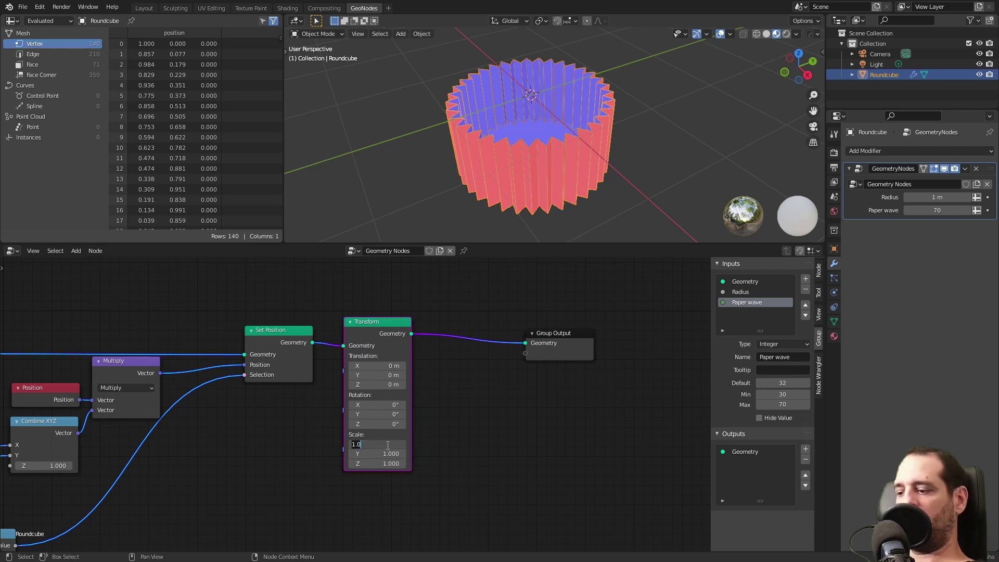
{"action": "key", "text": "BackSpace"}
{"action": "key", "text": "Return"}
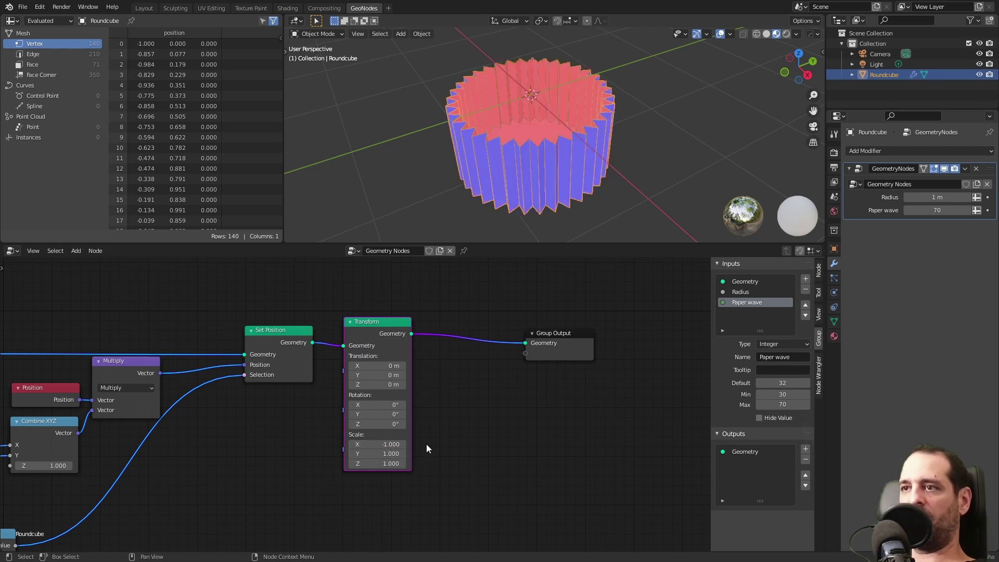
{"action": "left_click", "coordinate": [481, 393]}
{"action": "left_click", "coordinate": [667, 140]}
{"action": "middle_click_drag", "start_coordinate": [489, 91], "coordinate": [572, 131]}
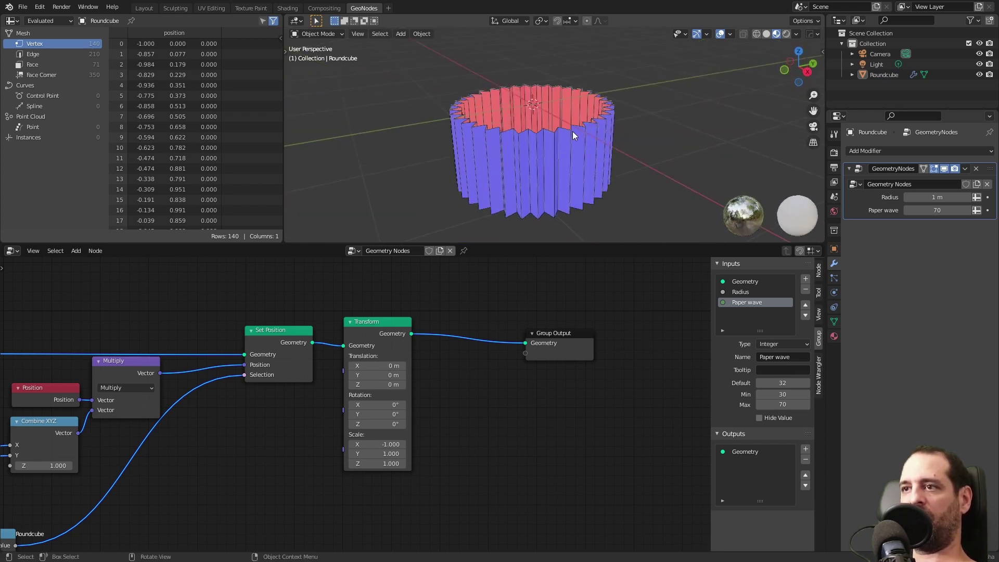
{"action": "scroll", "coordinate": [663, 136], "scroll_direction": "down", "scroll_amount": 2}
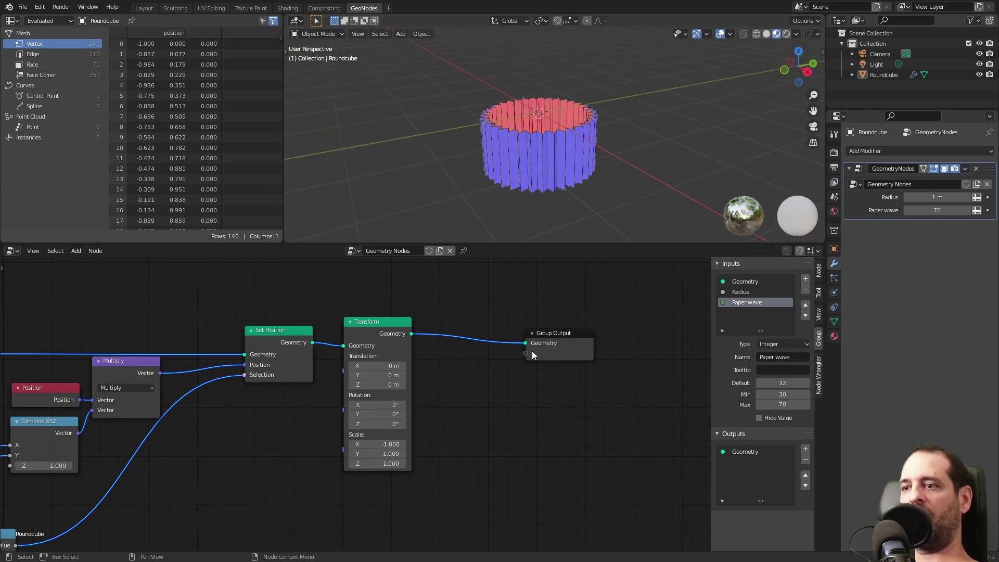
{"action": "left_click_drag", "start_coordinate": [563, 350], "coordinate": [605, 340]}
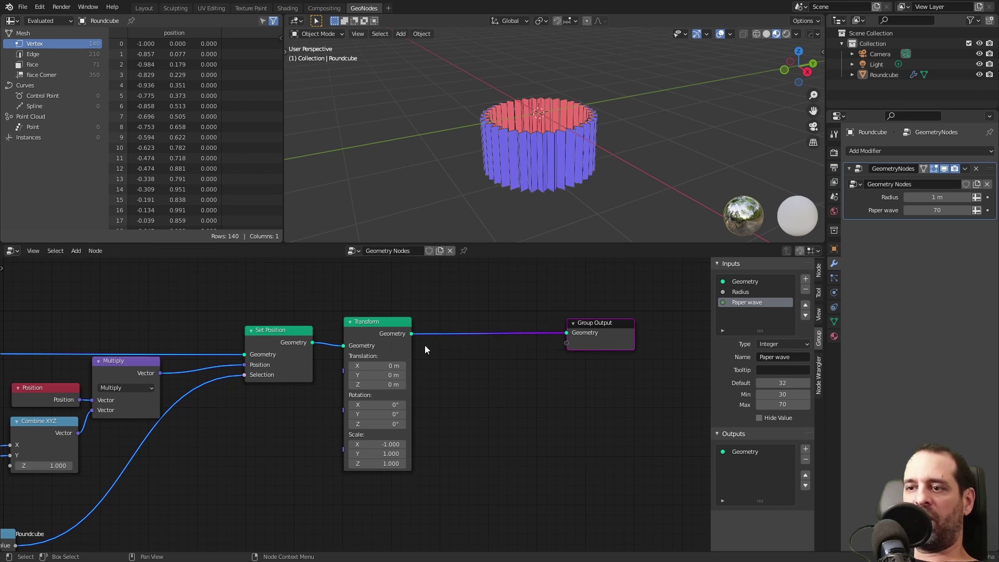
Move the Transform node closer to Set Position and deselect it
{"action": "left_click_drag", "start_coordinate": [383, 326], "coordinate": [362, 335]}
{"action": "left_click", "coordinate": [522, 386]}
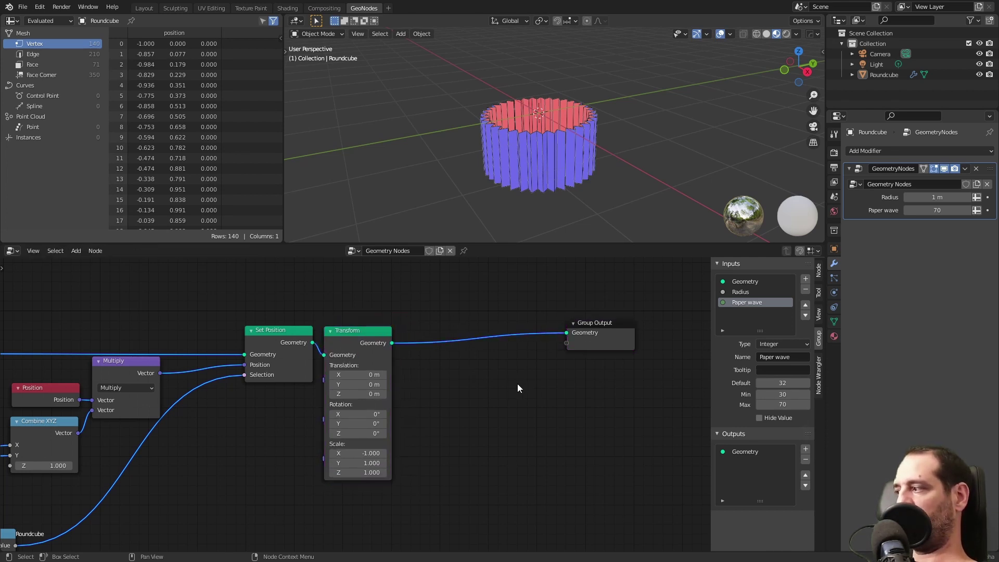
{"action": "middle_click_drag", "start_coordinate": [541, 166], "coordinate": [583, 136]}
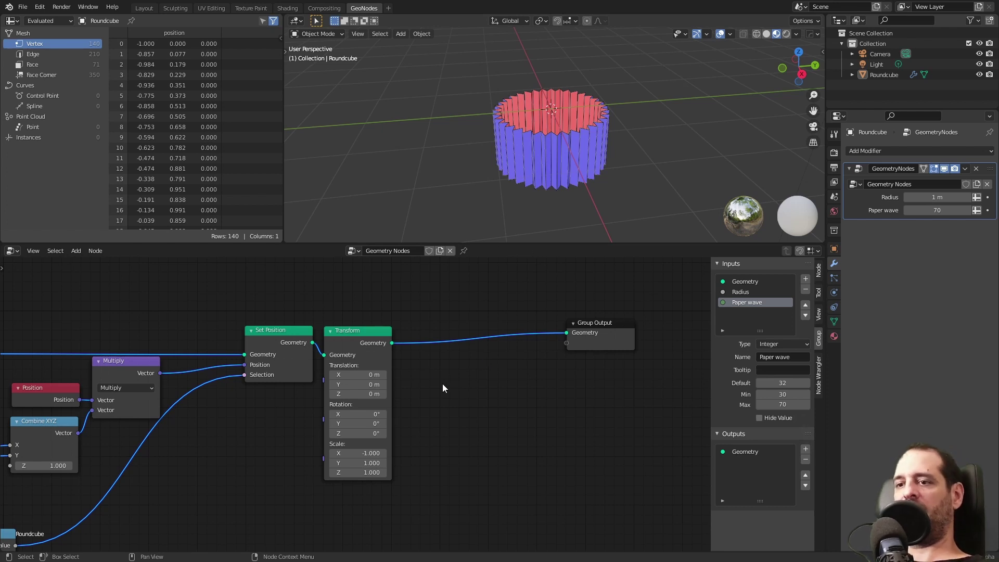
Examine the Extrude node and the paper base's inner, bottom and side faces from several angles
{"action": "scroll", "coordinate": [471, 394], "scroll_direction": "down", "scroll_amount": 2}
{"action": "middle_click_drag", "start_coordinate": [174, 359], "coordinate": [333, 351]}
{"action": "scroll", "coordinate": [310, 348], "scroll_direction": "up", "scroll_amount": 4}
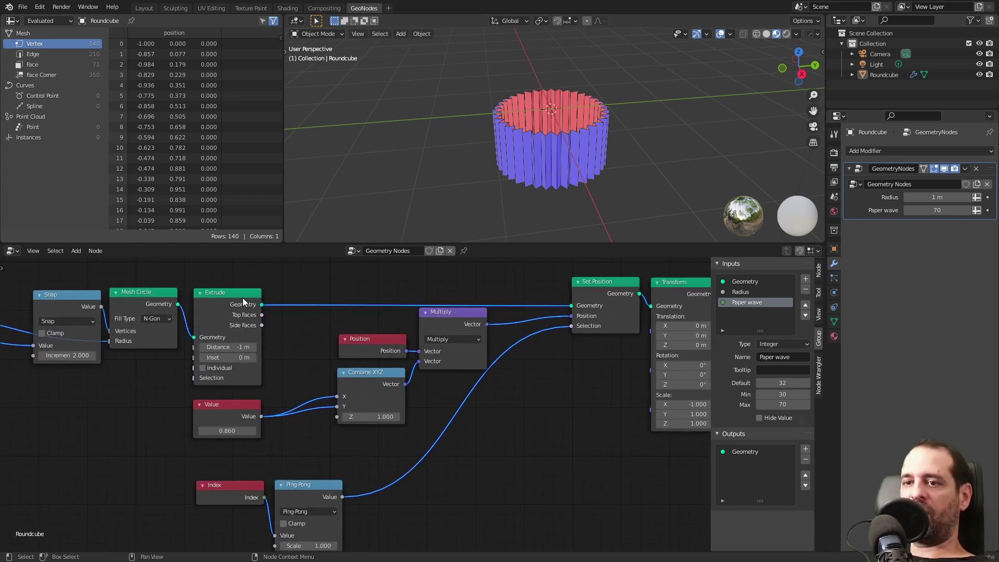
{"action": "scroll", "coordinate": [243, 307], "scroll_direction": "up", "scroll_amount": 1}
{"action": "left_click_drag", "start_coordinate": [246, 300], "coordinate": [275, 303]}
{"action": "middle_click_drag", "start_coordinate": [573, 119], "coordinate": [555, 109]}
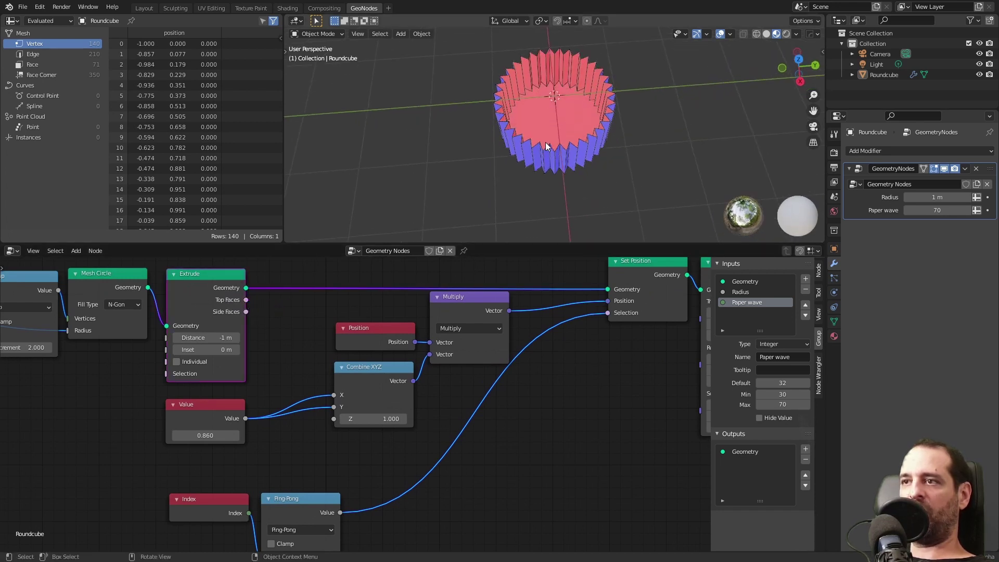
{"action": "middle_click_drag", "start_coordinate": [546, 146], "coordinate": [553, 130]}
{"action": "scroll", "coordinate": [329, 301], "scroll_direction": "down", "scroll_amount": 3}
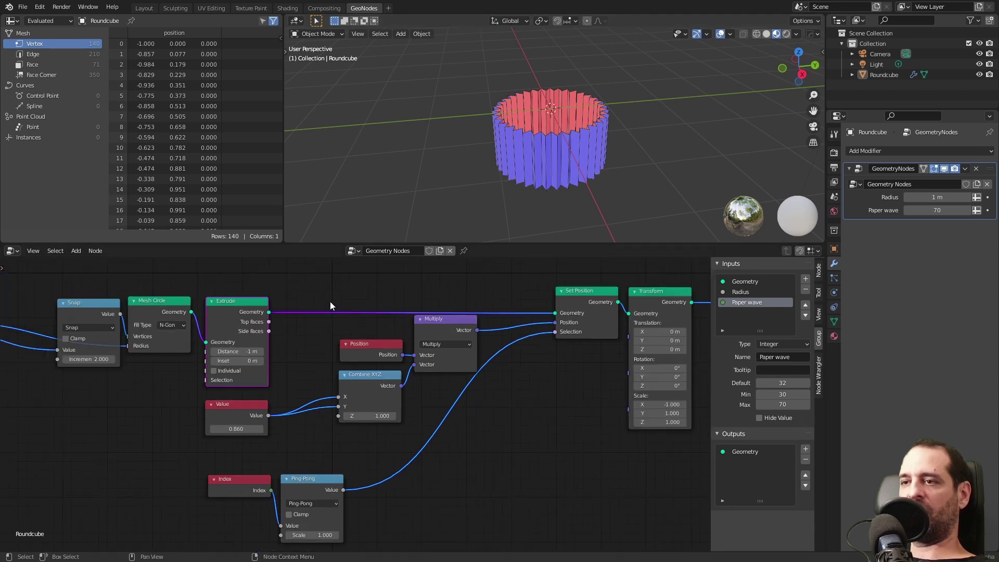
{"action": "middle_click_drag", "start_coordinate": [564, 183], "coordinate": [564, 155]}
{"action": "scroll", "coordinate": [347, 314], "scroll_direction": "down", "scroll_amount": 1}
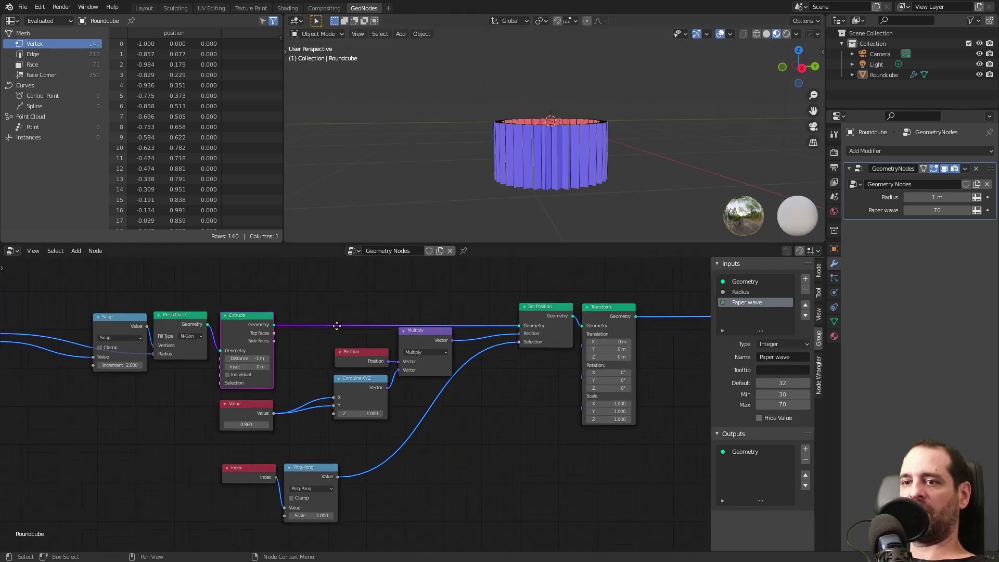
Add a second Set Position node below the link between Transform and Group Output
{"action": "middle_click_drag", "start_coordinate": [347, 314], "coordinate": [190, 306]}
{"action": "left_click_drag", "start_coordinate": [127, 312], "coordinate": [159, 326]}
{"action": "middle_click_drag", "start_coordinate": [627, 340], "coordinate": [583, 335]}
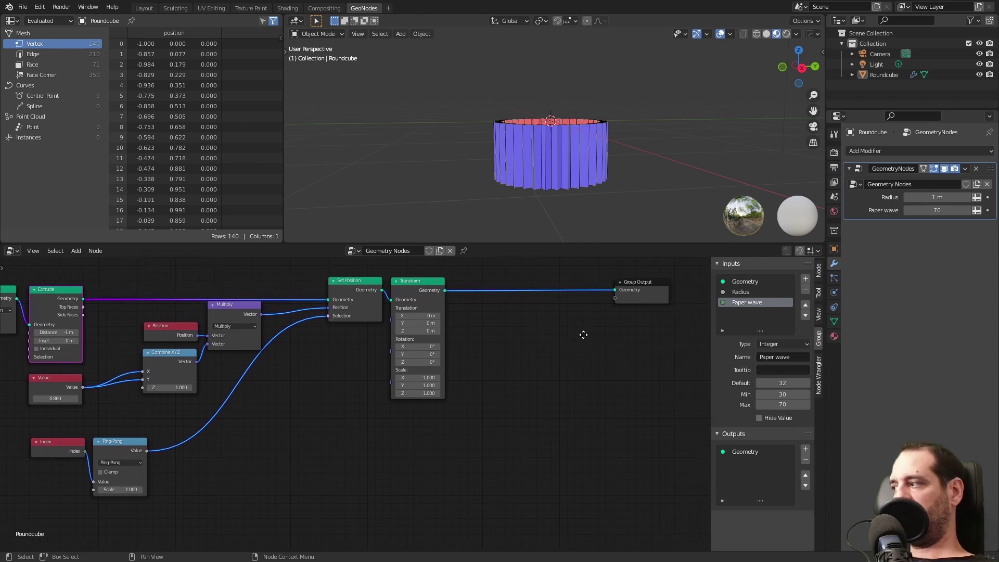
{"action": "scroll", "coordinate": [582, 335], "scroll_direction": "up", "scroll_amount": 2}
{"action": "key", "text": "shift+a"}
{"action": "left_click", "coordinate": [567, 306]}
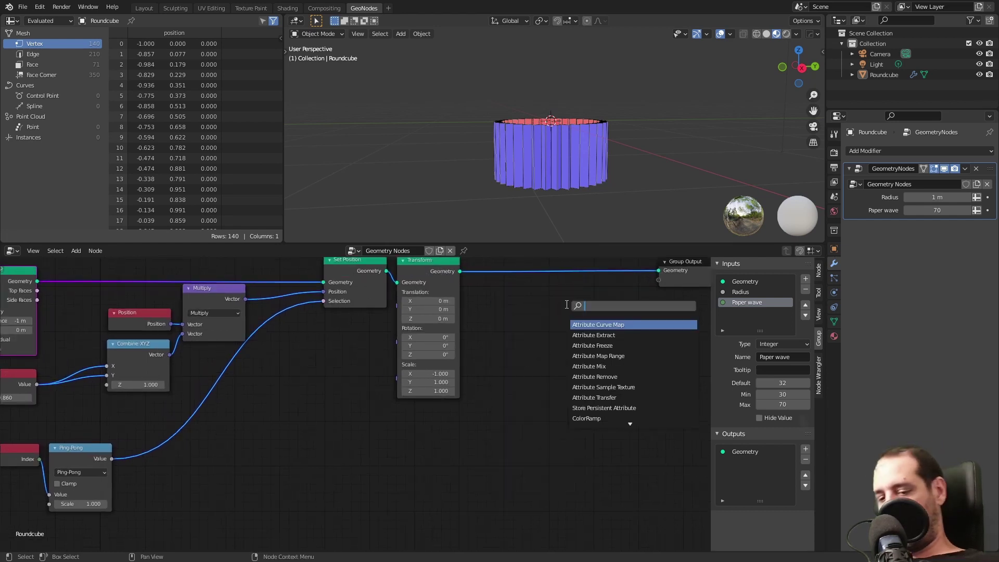
{"action": "type", "text": "set"}
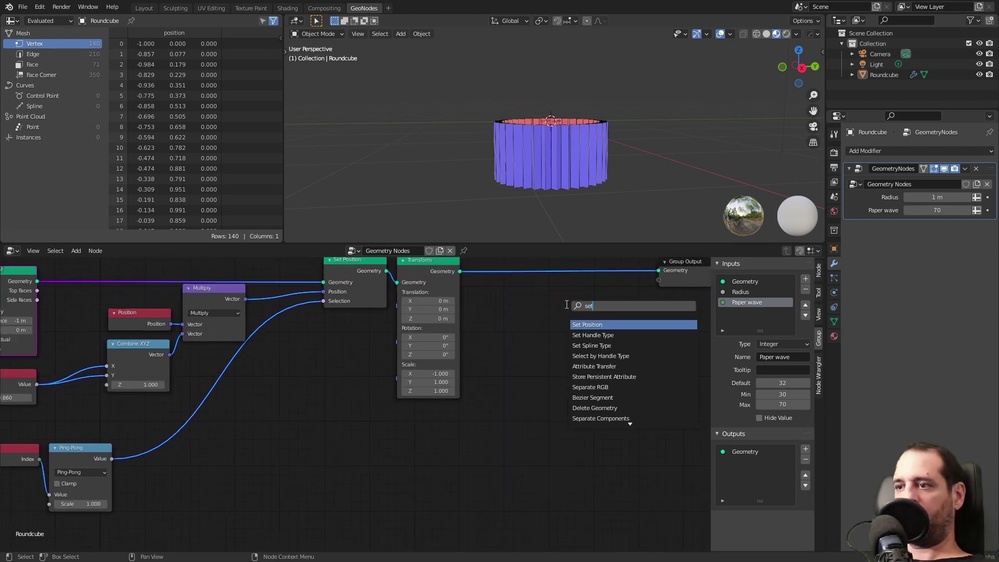
{"action": "key", "text": "Return"}
Link the Extrude node's Top Faces output to the Selection input of the new Set Position node
{"action": "scroll", "coordinate": [501, 329], "scroll_direction": "down", "scroll_amount": 2}
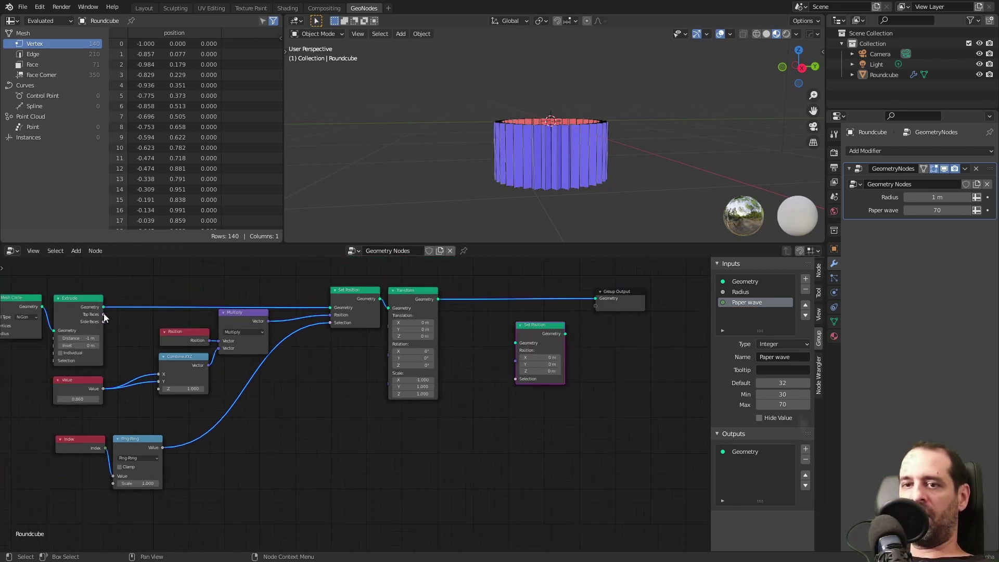
{"action": "left_click_drag", "start_coordinate": [104, 315], "coordinate": [150, 296]}
{"action": "left_click_drag", "start_coordinate": [164, 363], "coordinate": [515, 378]}
{"action": "middle_click_drag", "start_coordinate": [486, 337], "coordinate": [360, 355]}
{"action": "scroll", "coordinate": [360, 356], "scroll_direction": "up", "scroll_amount": 2}
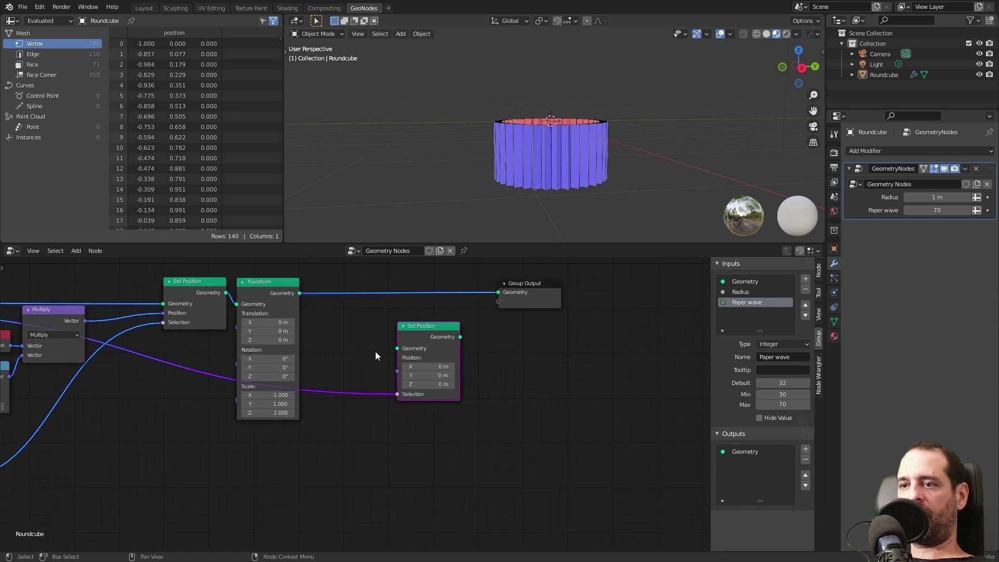
Make room before Group Output and route the Transform geometry through the second Set Position into Group Output
{"action": "middle_click_drag", "start_coordinate": [551, 278], "coordinate": [487, 336]}
{"action": "left_click_drag", "start_coordinate": [507, 333], "coordinate": [540, 336]}
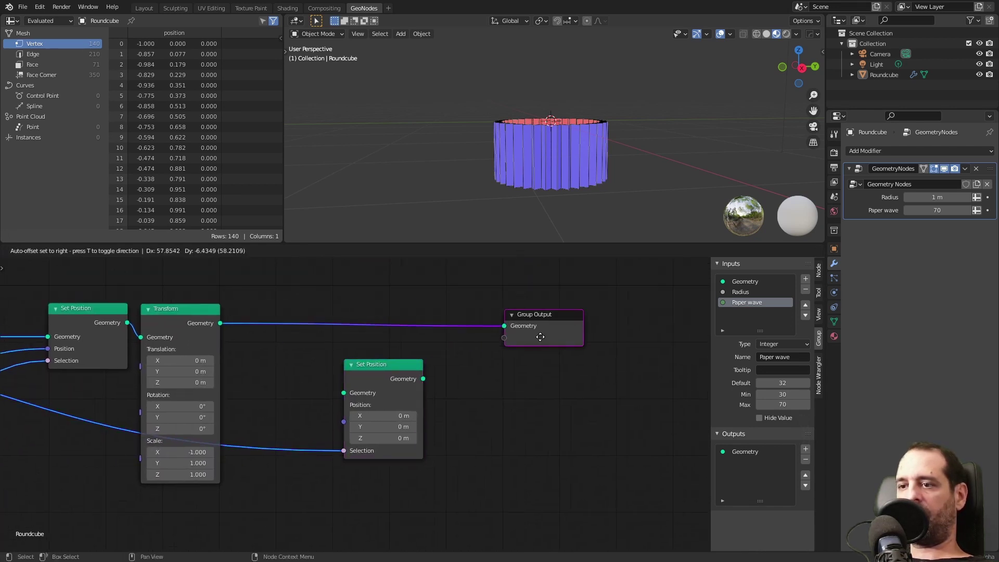
{"action": "left_click_drag", "start_coordinate": [377, 372], "coordinate": [407, 330]}
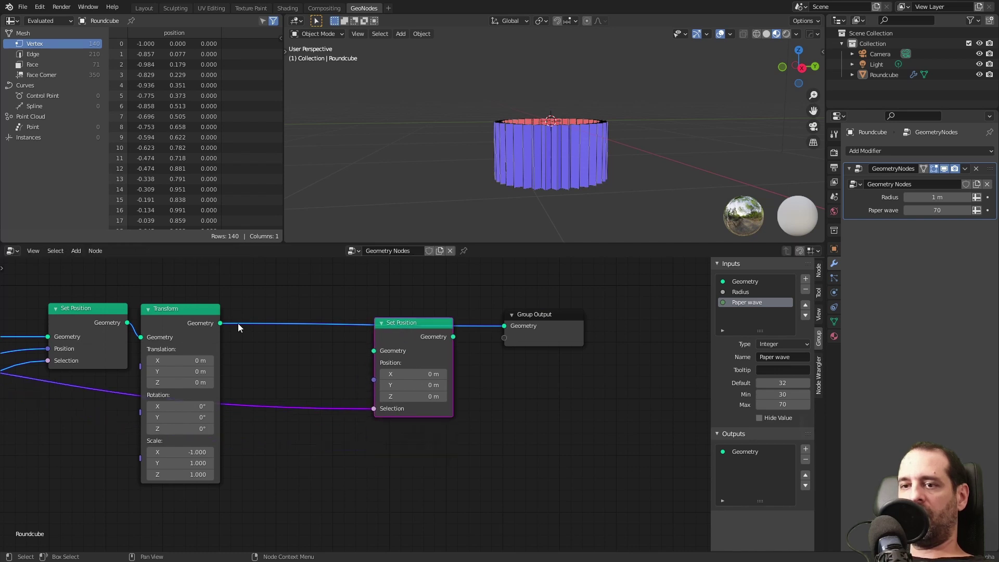
{"action": "left_click_drag", "start_coordinate": [220, 322], "coordinate": [380, 357]}
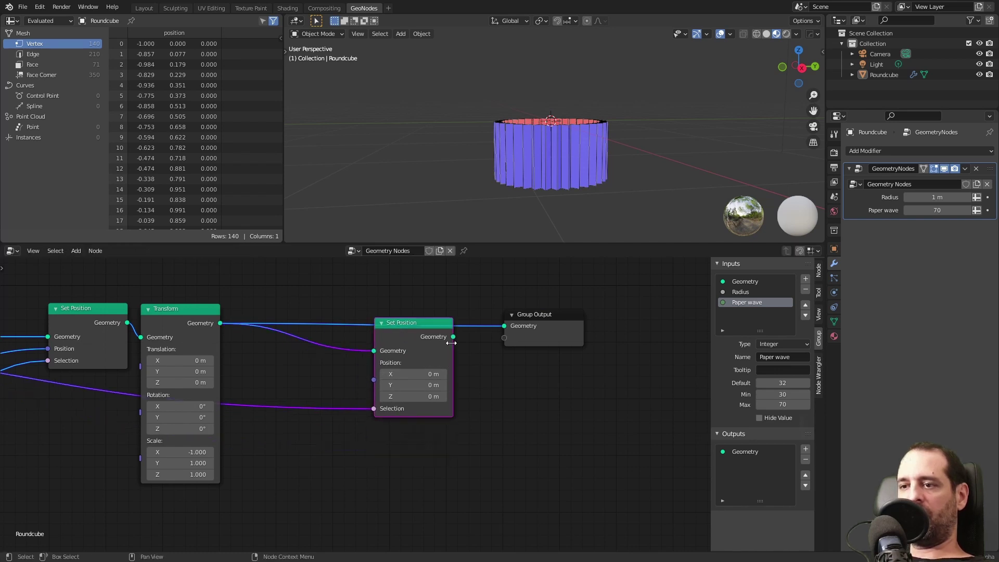
{"action": "left_click_drag", "start_coordinate": [453, 337], "coordinate": [504, 325]}
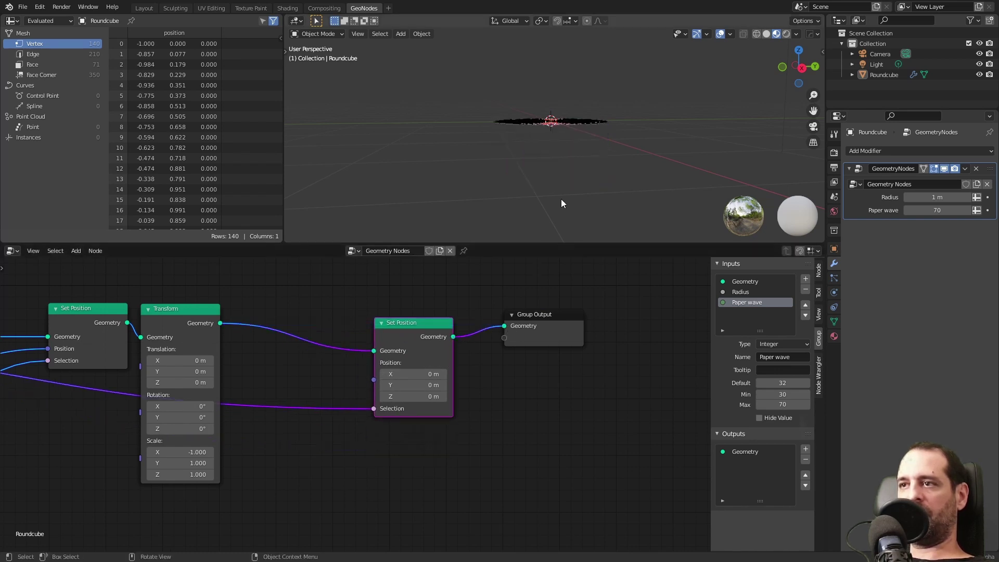
Inspect the resulting shape and move Group Output and the second Set Position further from Transform
{"action": "middle_click_drag", "start_coordinate": [561, 198], "coordinate": [569, 200]}
{"action": "left_click_drag", "start_coordinate": [547, 335], "coordinate": [580, 338]}
{"action": "left_click_drag", "start_coordinate": [427, 331], "coordinate": [489, 316]}
{"action": "middle_click_drag", "start_coordinate": [387, 460], "coordinate": [420, 440]}
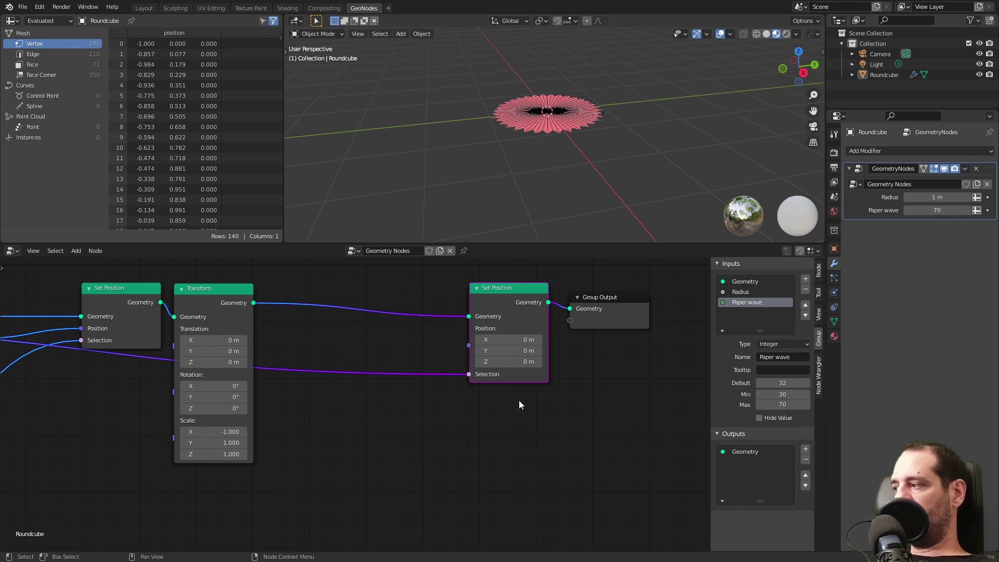
{"action": "middle_click_drag", "start_coordinate": [392, 416], "coordinate": [428, 402]}
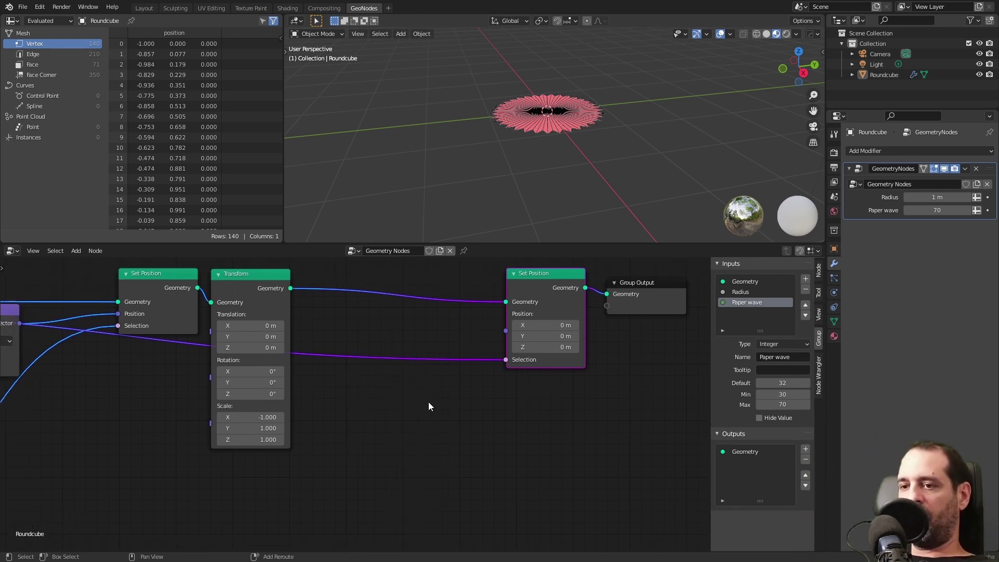
Add a second Position node and place it between Transform and the second Set Position, below their links
{"action": "key", "text": "shift+a"}
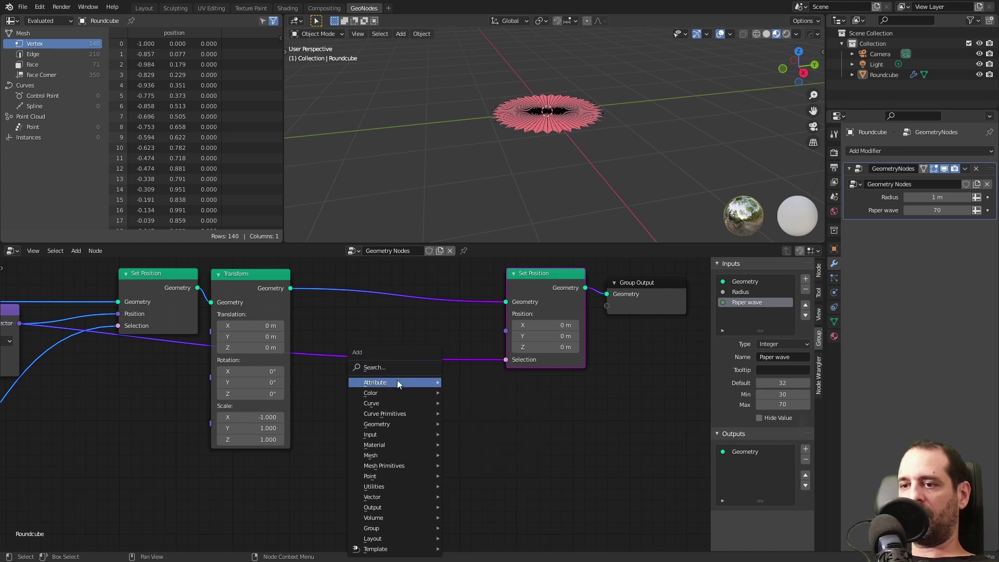
{"action": "left_click", "coordinate": [395, 367]}
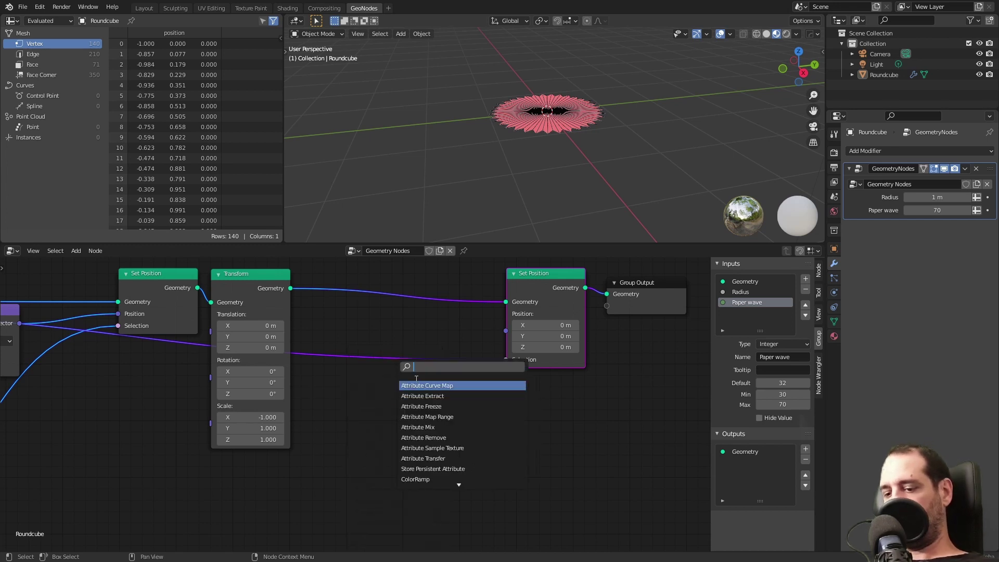
{"action": "type", "text": "position"}
{"action": "key", "text": "Return"}
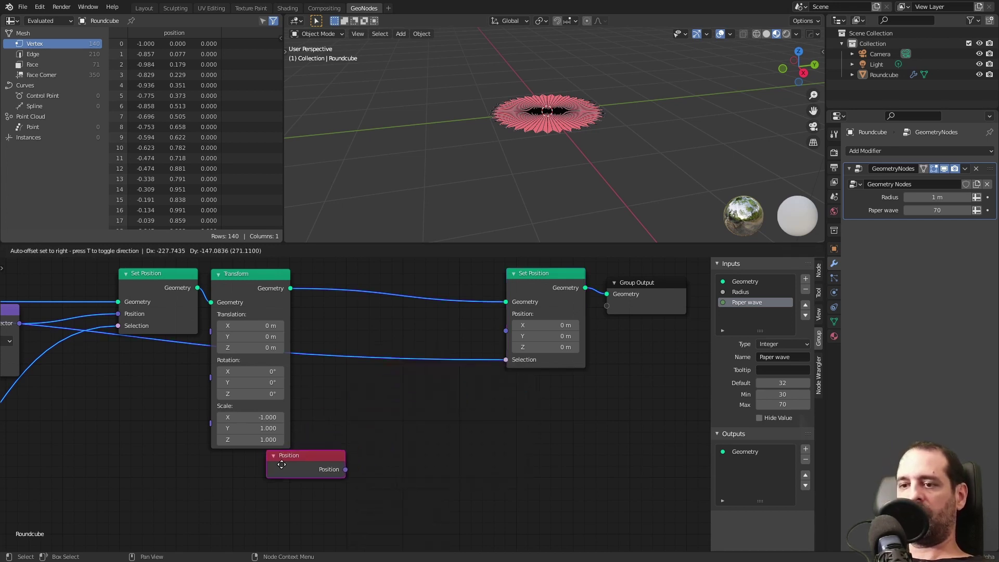
{"action": "left_click", "coordinate": [223, 473]}
{"action": "scroll", "coordinate": [348, 463], "scroll_direction": "down", "scroll_amount": 4}
{"action": "middle_click_drag", "start_coordinate": [351, 463], "coordinate": [527, 399]}
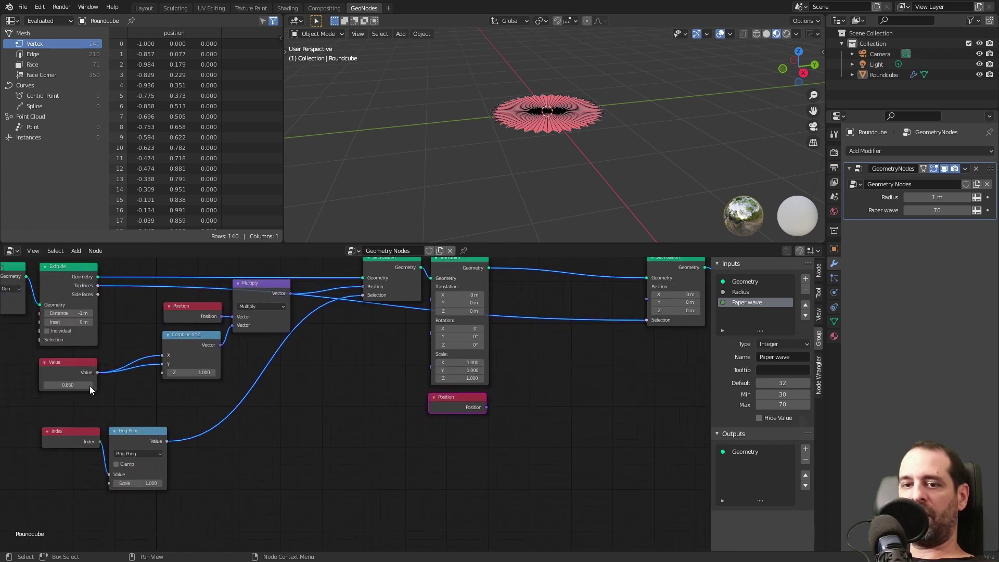
{"action": "middle_click_drag", "start_coordinate": [104, 417], "coordinate": [266, 378]}
{"action": "left_click_drag", "start_coordinate": [316, 307], "coordinate": [396, 399]}
{"action": "middle_click_drag", "start_coordinate": [484, 419], "coordinate": [134, 451]}
{"action": "scroll", "coordinate": [136, 450], "scroll_direction": "up", "scroll_amount": 1}
{"action": "left_click_drag", "start_coordinate": [207, 426], "coordinate": [308, 374]}
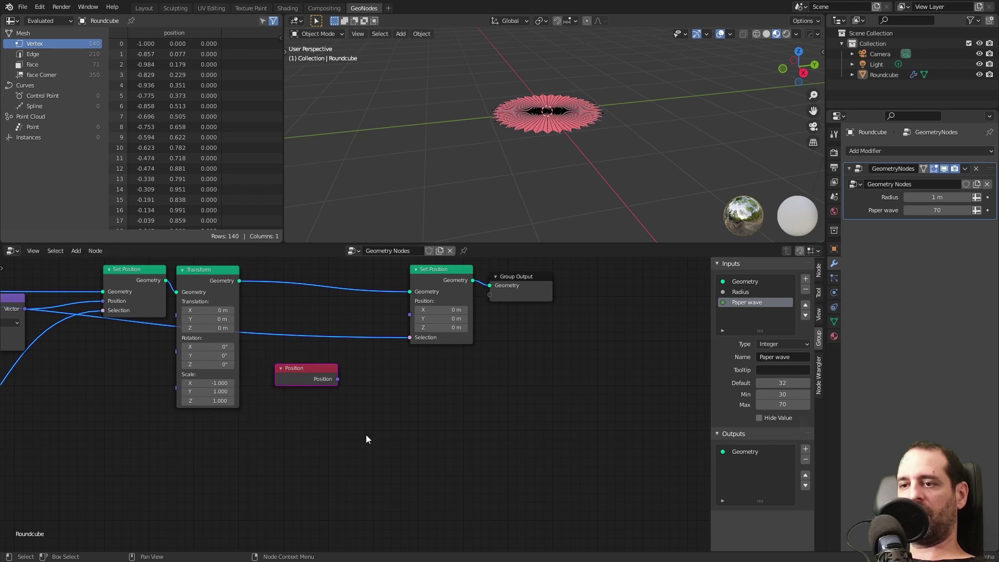
Nudge the new Position node toward Transform and shift the second Set Position and Group Output away for more space
{"action": "middle_click_drag", "start_coordinate": [413, 409], "coordinate": [342, 442]}
{"action": "middle_click_drag", "start_coordinate": [241, 428], "coordinate": [286, 398]}
{"action": "left_click_drag", "start_coordinate": [277, 383], "coordinate": [265, 383]}
{"action": "scroll", "coordinate": [423, 286], "scroll_direction": "down", "scroll_amount": 3}
{"action": "middle_click_drag", "start_coordinate": [556, 296], "coordinate": [519, 336]}
{"action": "left_click_drag", "start_coordinate": [342, 302], "coordinate": [437, 338]}
{"action": "left_click_drag", "start_coordinate": [373, 316], "coordinate": [441, 314]}
Duplicate the Multiply node next to the new Position node and link Position to its first Vector input
{"action": "middle_click_drag", "start_coordinate": [332, 403], "coordinate": [438, 367]}
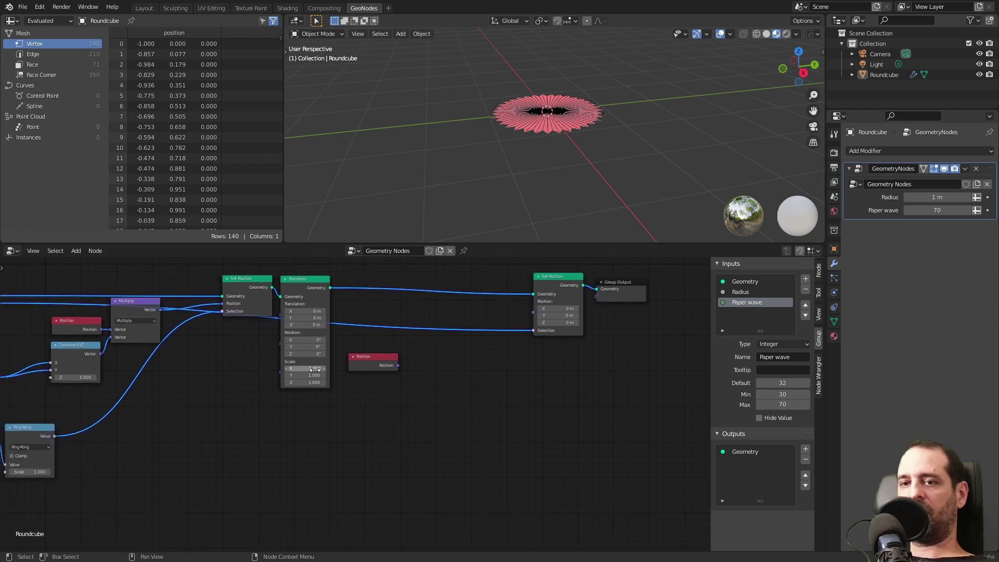
{"action": "key", "text": "shift+d"}
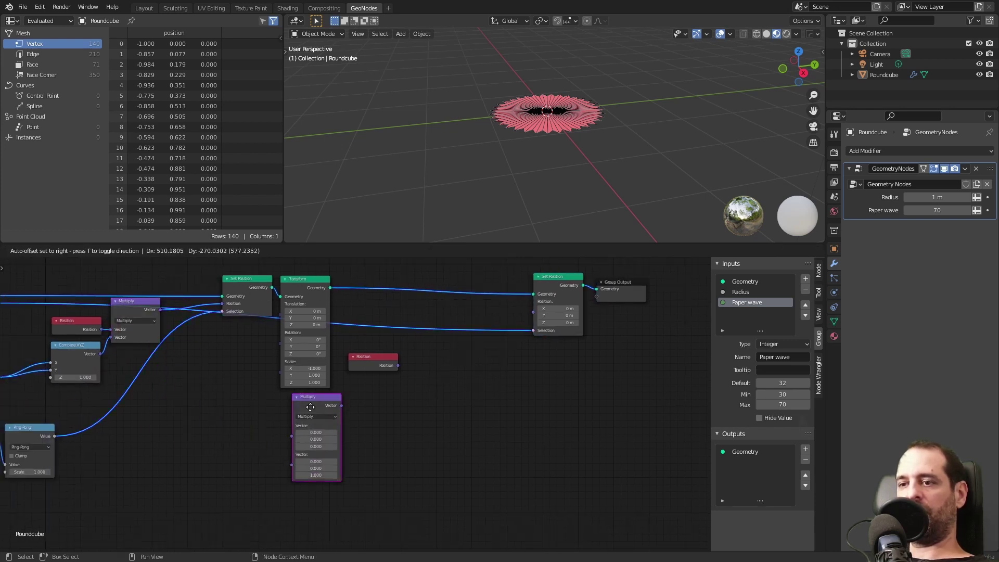
{"action": "left_click", "coordinate": [443, 376]}
{"action": "scroll", "coordinate": [444, 376], "scroll_direction": "up", "scroll_amount": 1}
{"action": "middle_click_drag", "start_coordinate": [380, 406], "coordinate": [328, 419]}
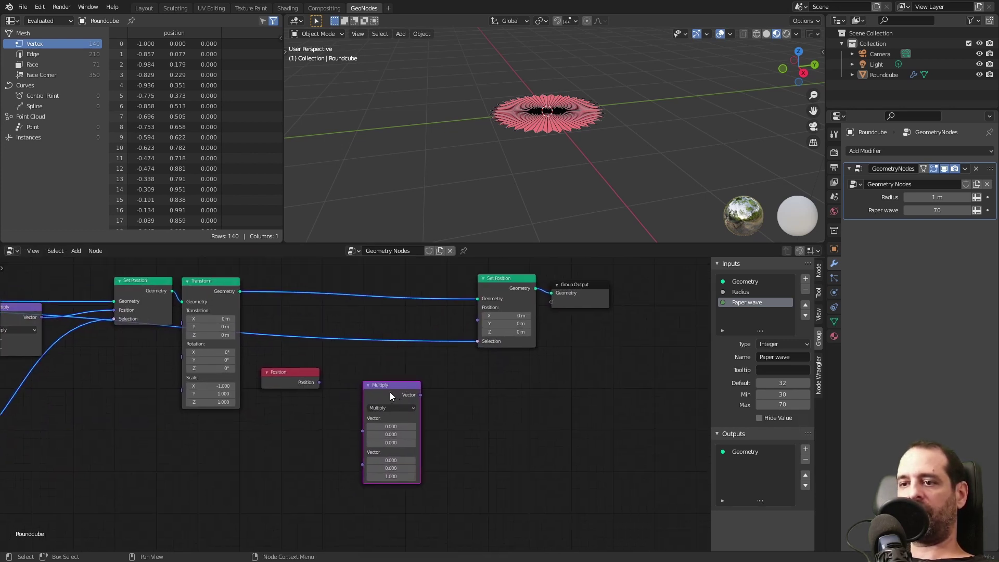
{"action": "left_click_drag", "start_coordinate": [389, 392], "coordinate": [389, 382]}
{"action": "scroll", "coordinate": [355, 389], "scroll_direction": "up", "scroll_amount": 2}
{"action": "left_click_drag", "start_coordinate": [313, 378], "coordinate": [363, 424]}
{"action": "left_click_drag", "start_coordinate": [397, 379], "coordinate": [382, 368]}
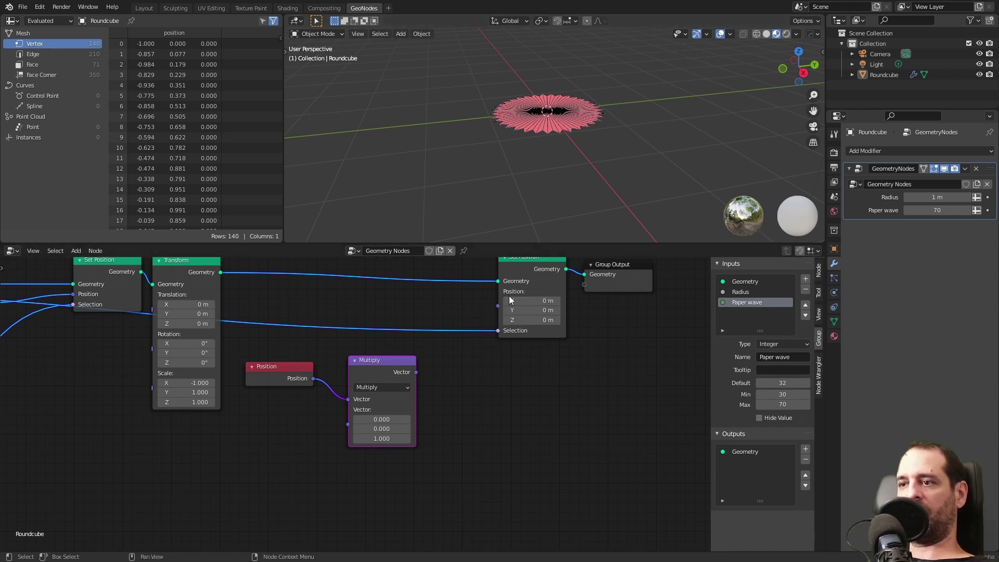
Duplicate the Combine XYZ node, link it to the new Multiply's second Vector input, and arrange these nodes with Position
{"action": "scroll", "coordinate": [458, 377], "scroll_direction": "up", "scroll_amount": 3}
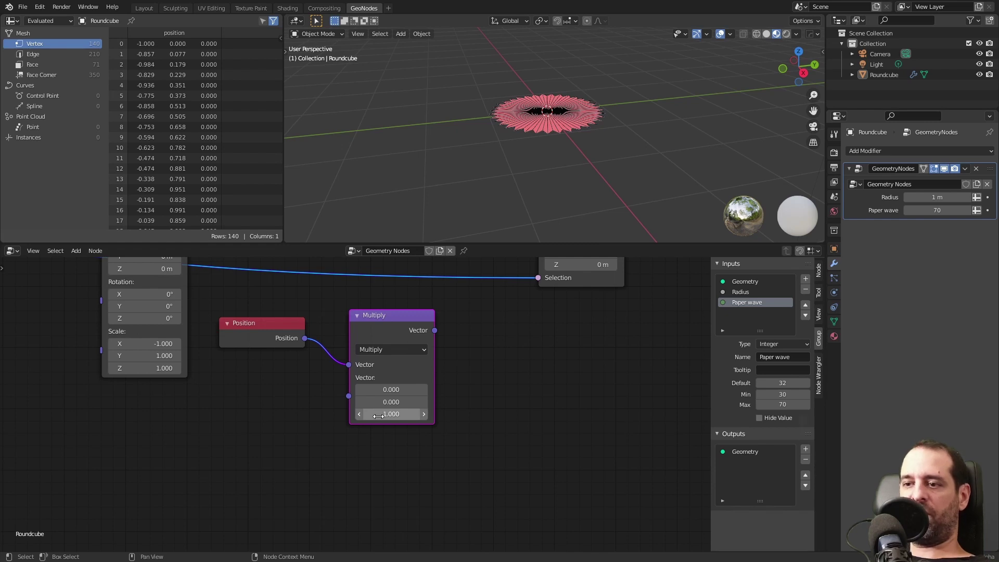
{"action": "middle_click_drag", "start_coordinate": [316, 384], "coordinate": [401, 384]}
{"action": "scroll", "coordinate": [401, 384], "scroll_direction": "down", "scroll_amount": 3}
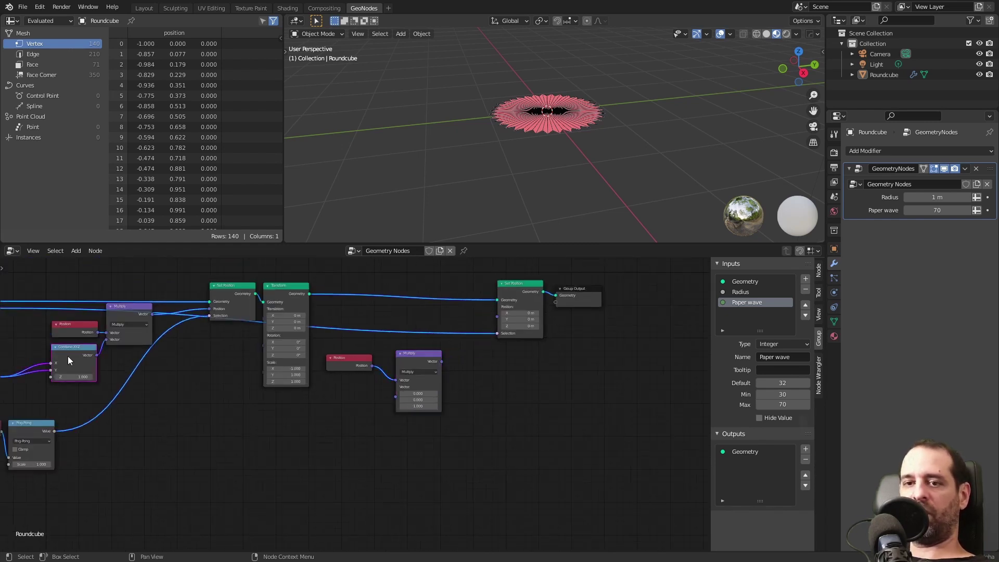
{"action": "key", "text": "shift+d"}
{"action": "left_click", "coordinate": [321, 416]}
{"action": "scroll", "coordinate": [318, 420], "scroll_direction": "up", "scroll_amount": 4}
{"action": "left_click_drag", "start_coordinate": [351, 418], "coordinate": [409, 394]}
{"action": "key", "text": "g"}
{"action": "left_click", "coordinate": [372, 417]}
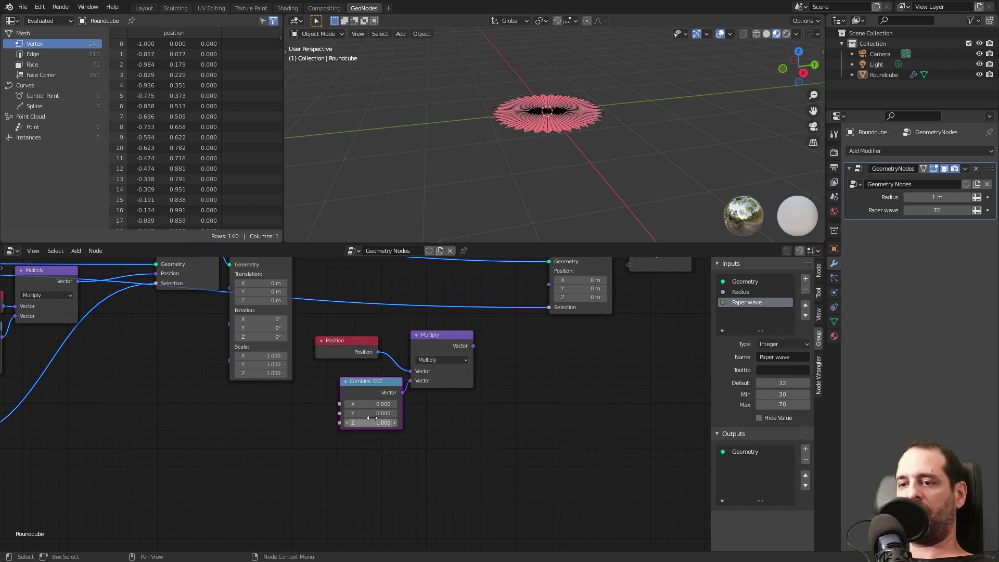
{"action": "left_click_drag", "start_coordinate": [443, 340], "coordinate": [455, 341]}
{"action": "left_click_drag", "start_coordinate": [355, 341], "coordinate": [378, 337]}
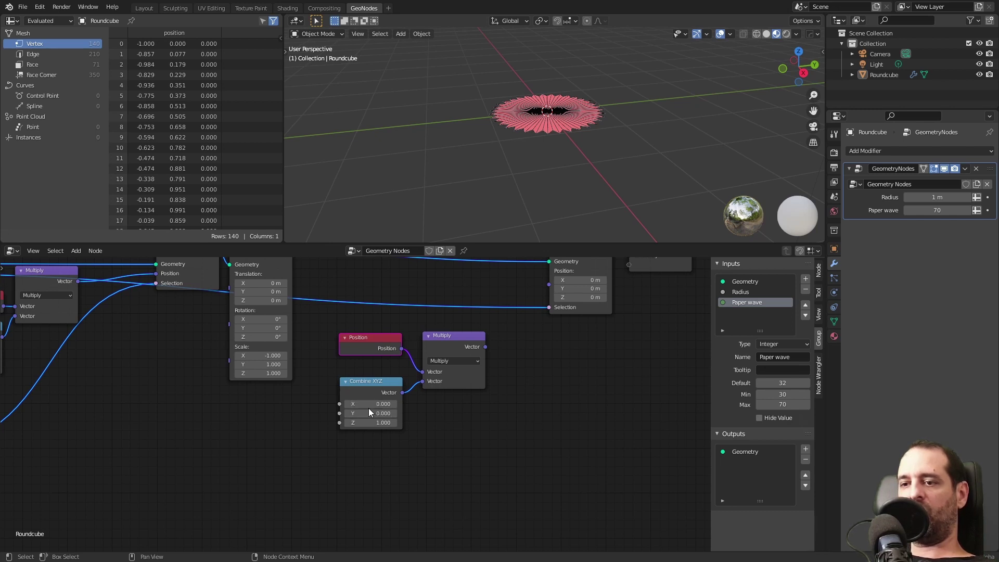
Expose the duplicated Combine XYZ's X value as a new Group Input socket and add a reroute point on that link
{"action": "scroll", "coordinate": [369, 408], "scroll_direction": "down", "scroll_amount": 2}
{"action": "middle_click_drag", "start_coordinate": [295, 421], "coordinate": [382, 393]}
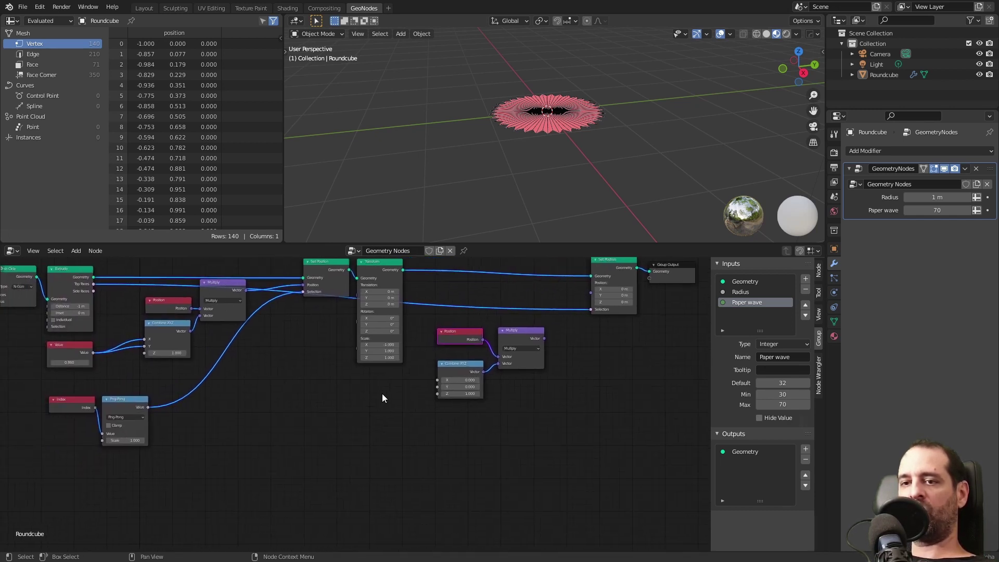
{"action": "scroll", "coordinate": [380, 391], "scroll_direction": "up", "scroll_amount": 1}
{"action": "middle_click_drag", "start_coordinate": [322, 394], "coordinate": [458, 406]}
{"action": "scroll", "coordinate": [410, 388], "scroll_direction": "down", "scroll_amount": 3}
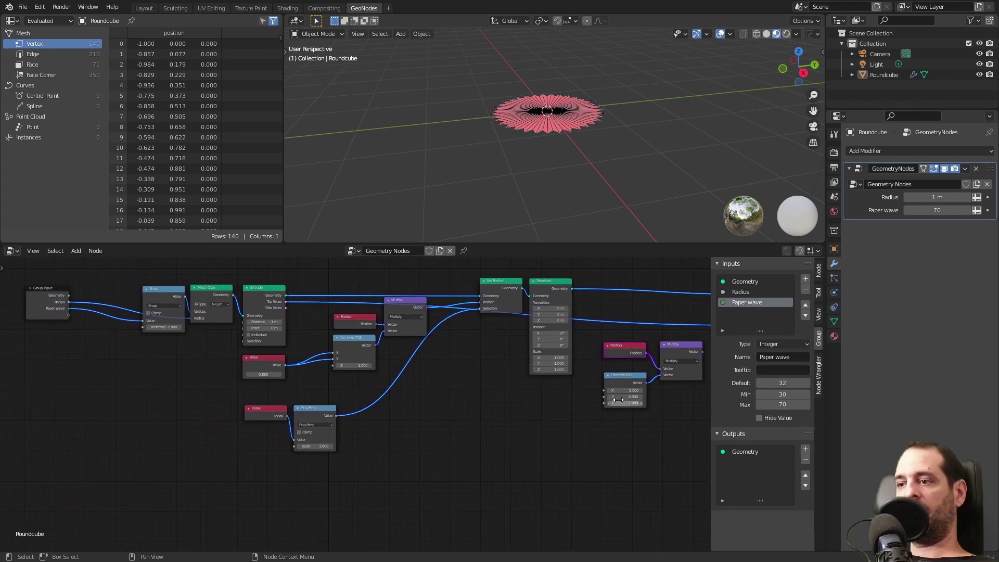
{"action": "left_click_drag", "start_coordinate": [603, 391], "coordinate": [512, 394]}
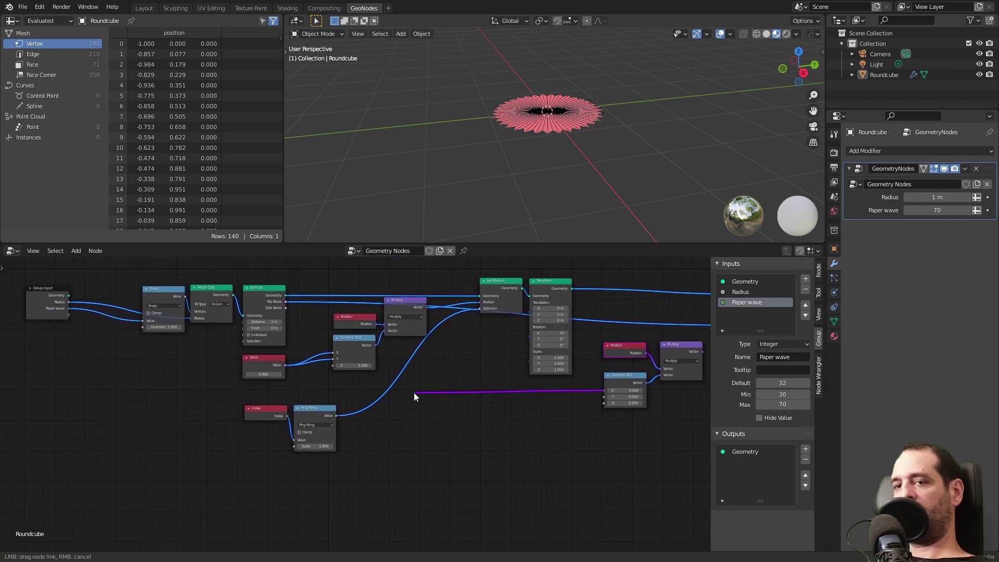
{"action": "left_click_drag", "start_coordinate": [413, 393], "coordinate": [69, 314]}
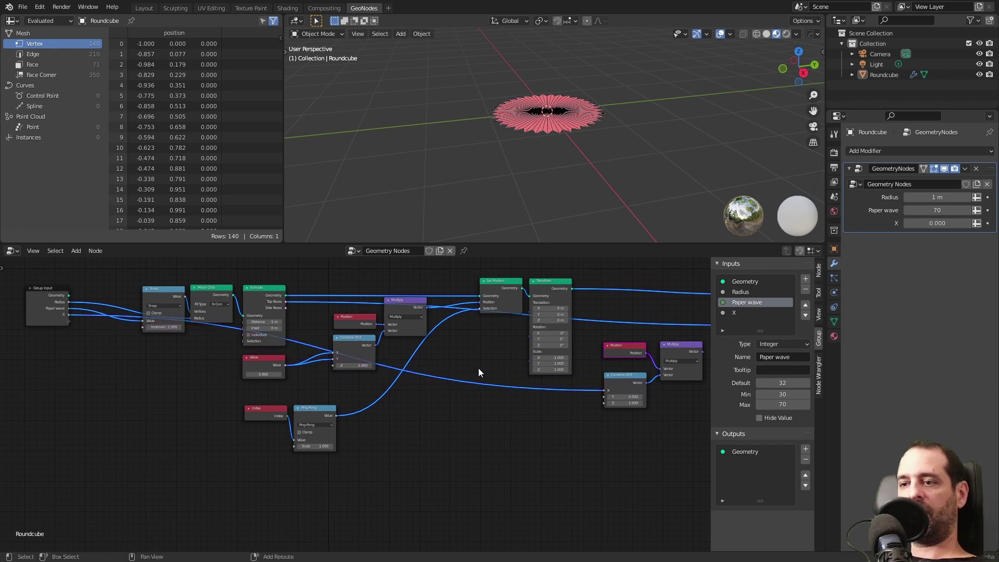
{"action": "right_click_drag", "start_coordinate": [473, 367], "coordinate": [471, 417], "text": "shift"}
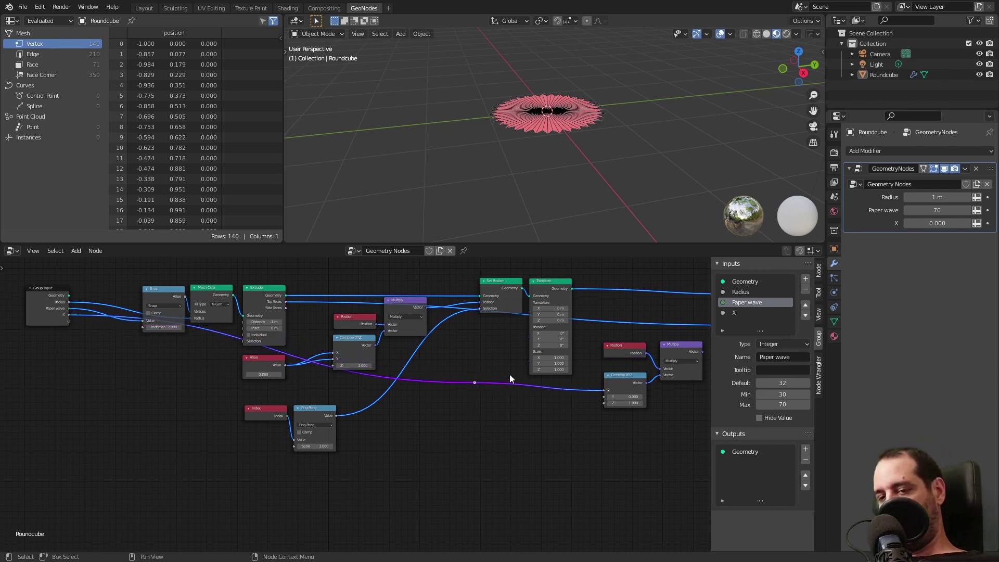
Route the X link from Group Input beneath the node network using reroute points, ending below the duplicated Combine XYZ
{"action": "key", "text": "g"}
{"action": "left_click", "coordinate": [277, 463]}
{"action": "right_click_drag", "start_coordinate": [451, 412], "coordinate": [454, 458], "text": "shift"}
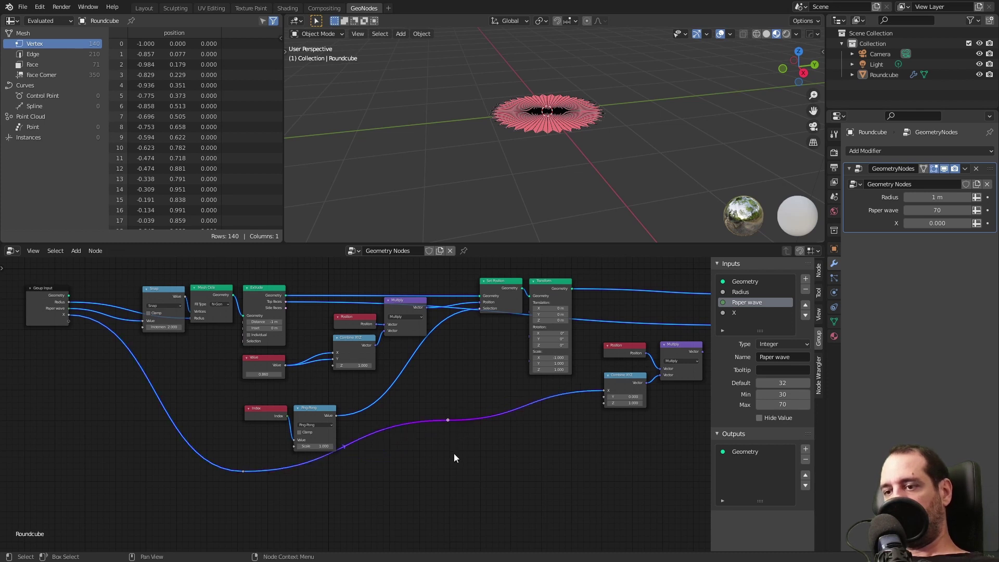
{"action": "key", "text": "g"}
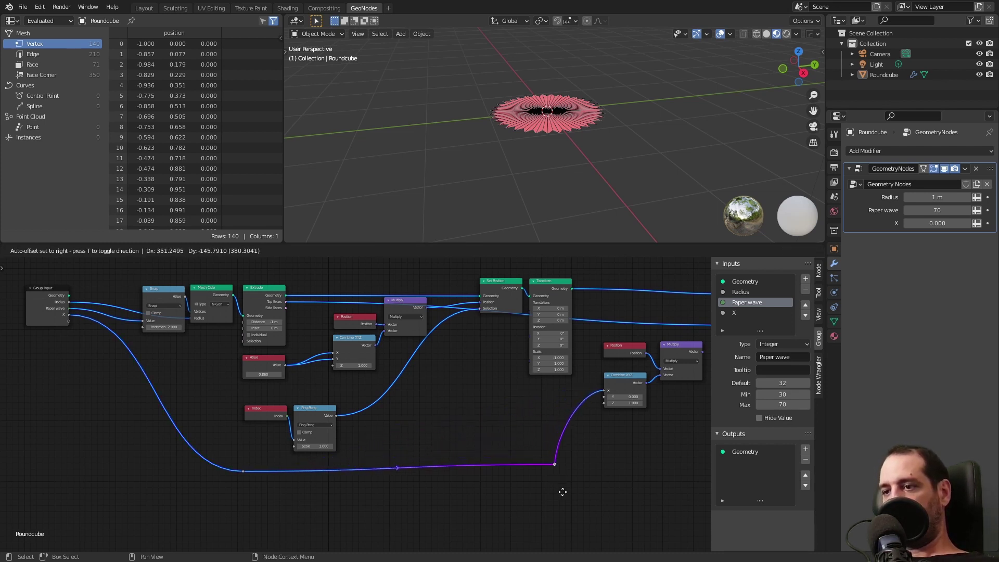
{"action": "left_click", "coordinate": [562, 494]}
Add a reroute point just before the duplicated Combine XYZ and feed it into both the X and Y inputs
{"action": "middle_click_drag", "start_coordinate": [623, 454], "coordinate": [488, 439]}
{"action": "scroll", "coordinate": [459, 420], "scroll_direction": "up", "scroll_amount": 5}
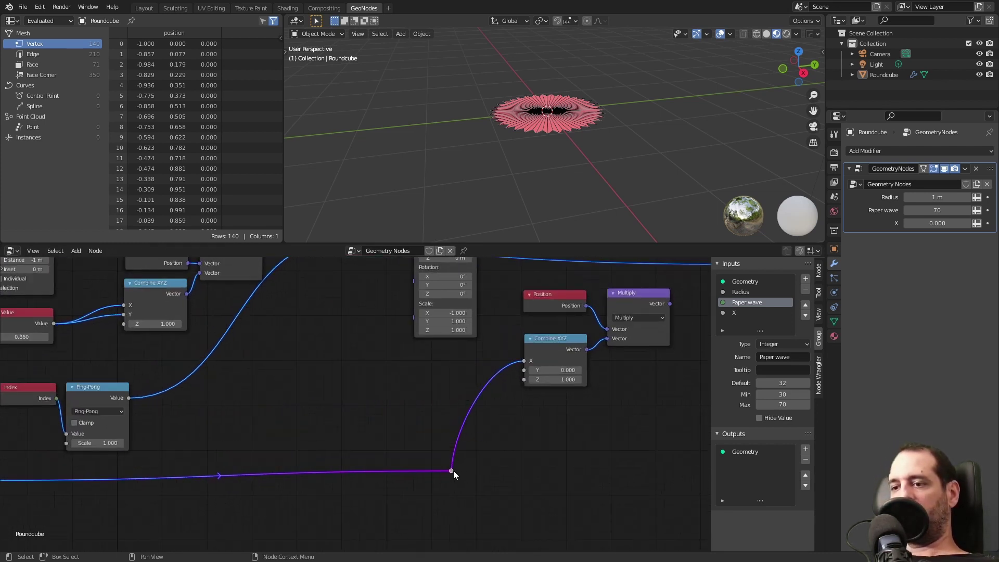
{"action": "mouse_move", "coordinate": [454, 471]}
{"action": "right_mouse_down", "text": "shift"}
{"action": "mouse_move", "coordinate": [485, 394]}
{"action": "mouse_move", "coordinate": [498, 399]}
{"action": "right_mouse_up", "text": "shift"}
{"action": "left_click_drag", "start_coordinate": [491, 381], "coordinate": [525, 370]}
{"action": "middle_click_drag", "start_coordinate": [489, 398], "coordinate": [446, 401]}
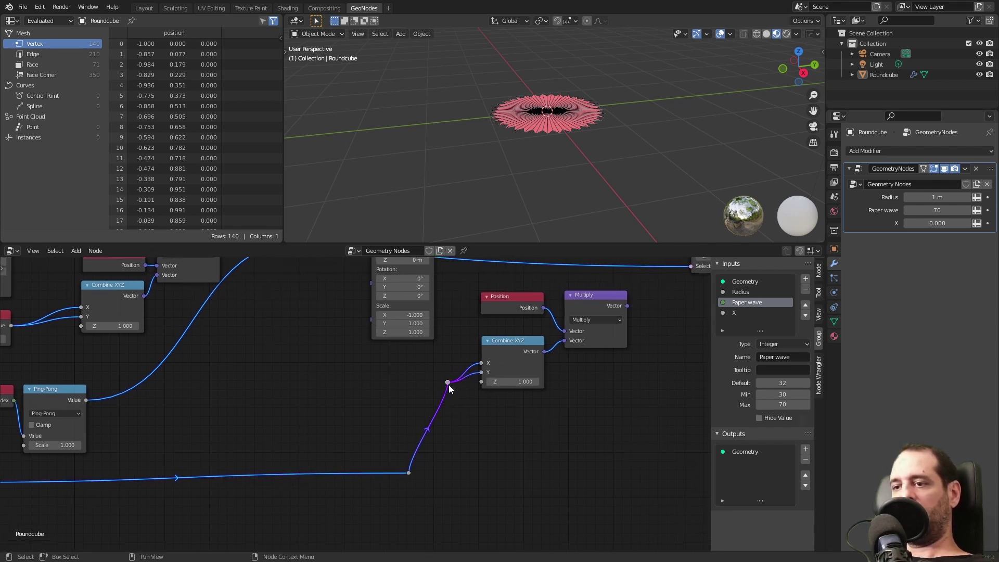
{"action": "left_click_drag", "start_coordinate": [450, 382], "coordinate": [447, 366]}
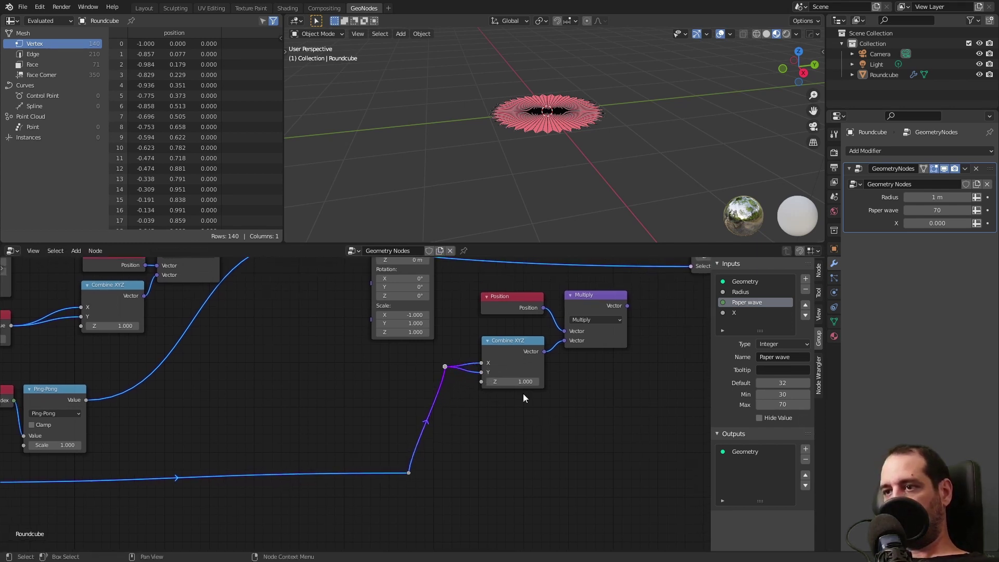
Reposition Group Output slightly and link the duplicated Multiply's vector result to the second Set Position's Position input
{"action": "middle_click_drag", "start_coordinate": [624, 378], "coordinate": [440, 460]}
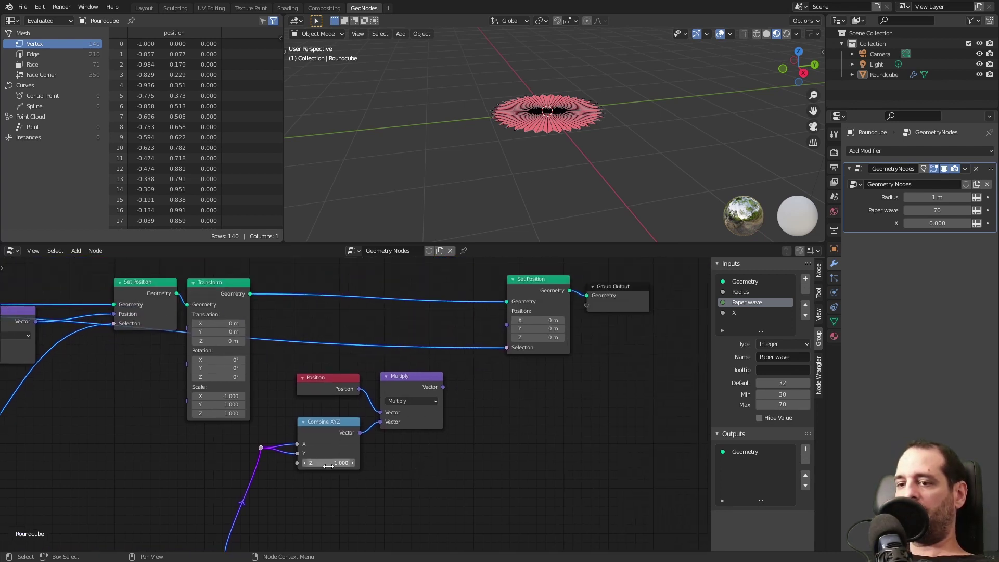
{"action": "left_click_drag", "start_coordinate": [606, 297], "coordinate": [612, 289]}
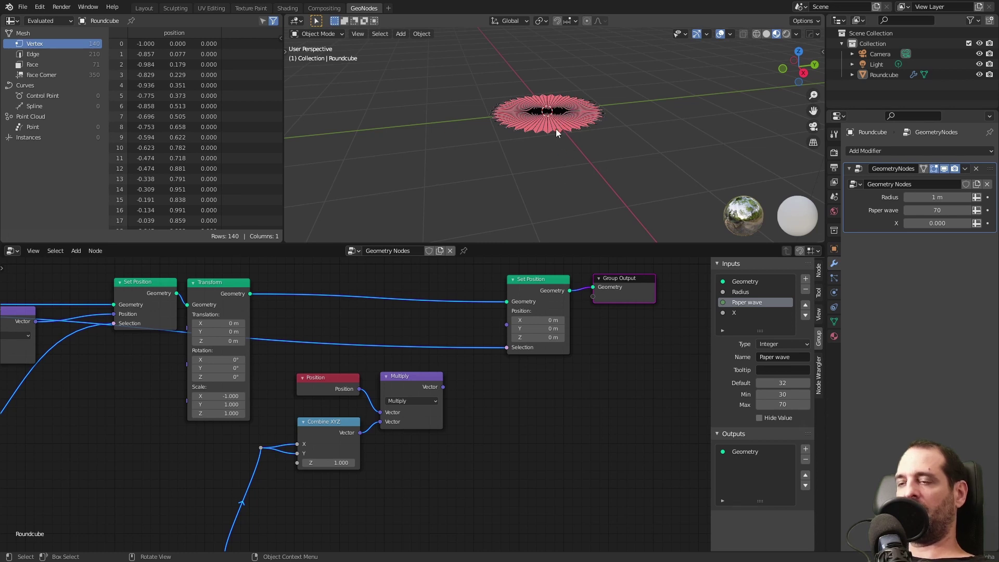
{"action": "middle_click_drag", "start_coordinate": [555, 129], "coordinate": [592, 143]}
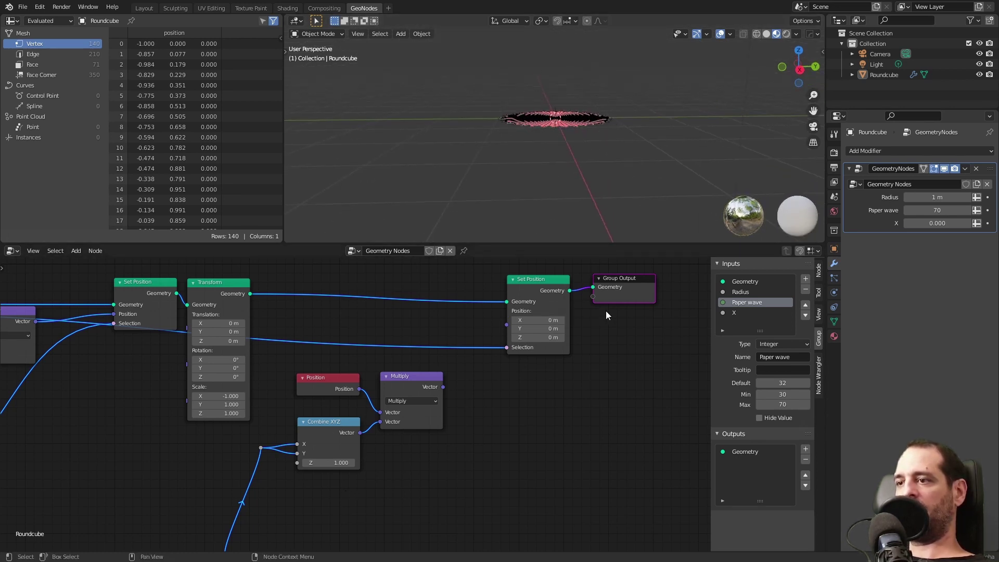
{"action": "left_click_drag", "start_coordinate": [623, 293], "coordinate": [633, 301]}
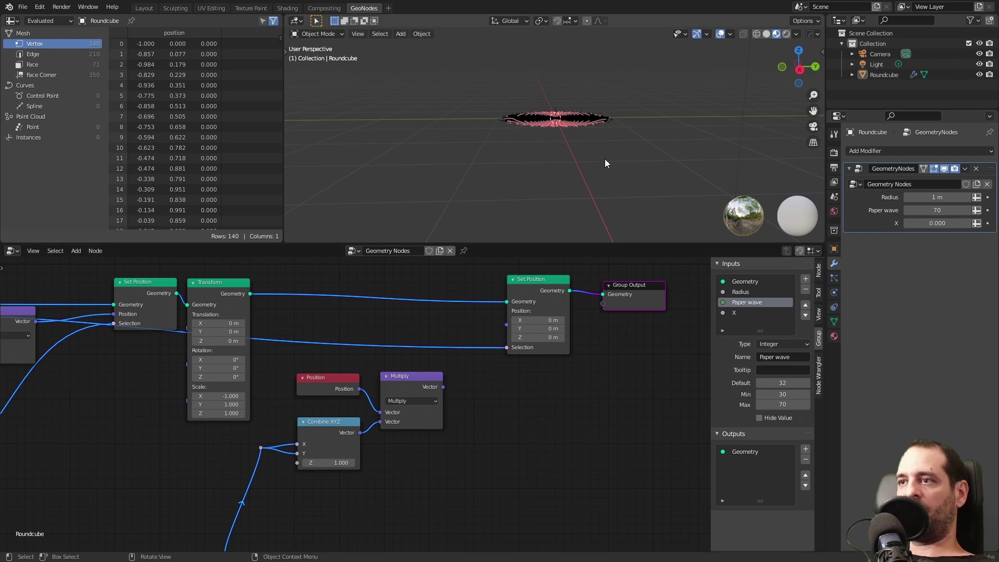
{"action": "left_click_drag", "start_coordinate": [443, 387], "coordinate": [506, 324]}
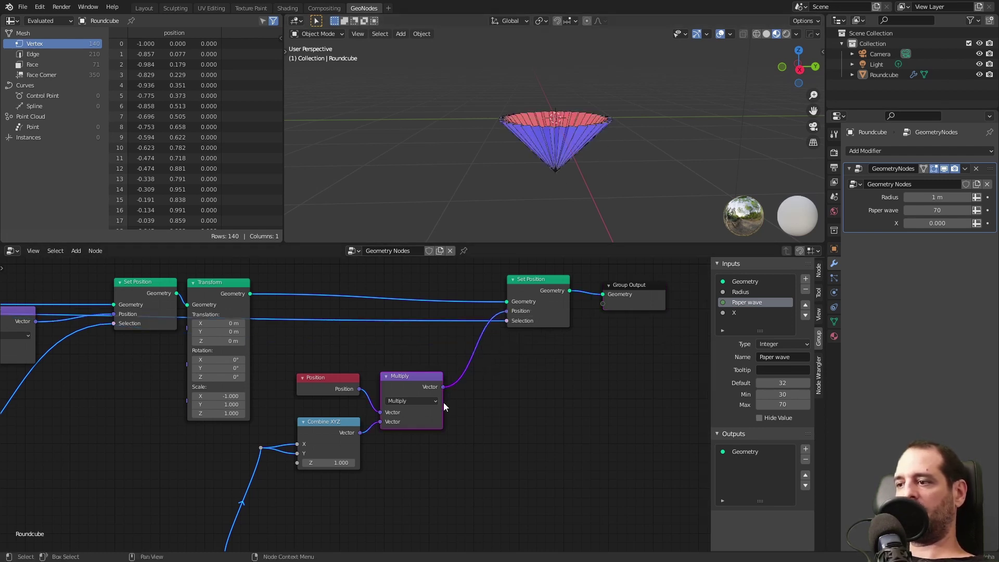
Rename the exposed X group input to "base"
{"action": "left_click", "coordinate": [750, 313]}
{"action": "left_click", "coordinate": [773, 357]}
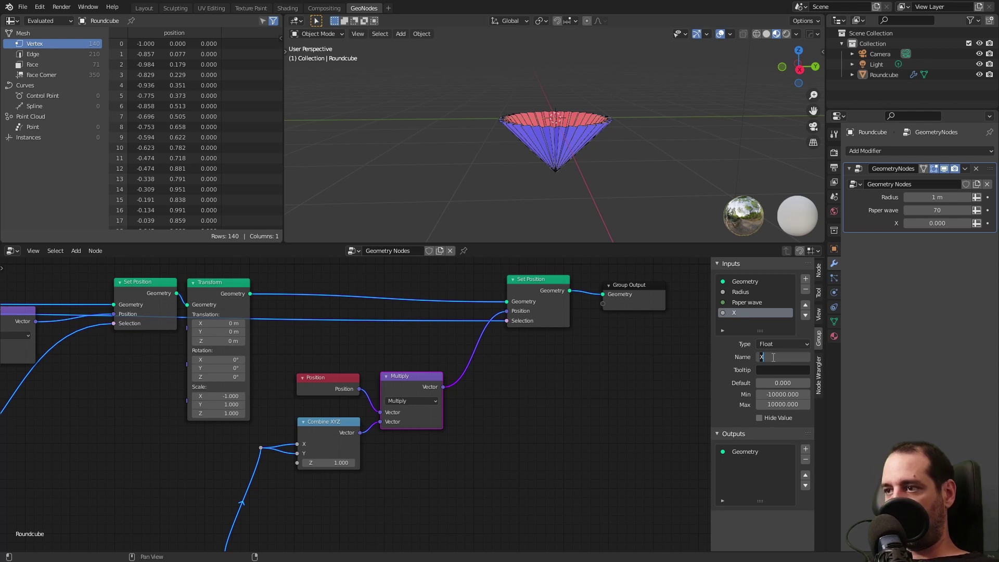
{"action": "type", "text": "base"}
{"action": "key", "text": "Return"}
Limit the base input to a minimum of 0 and maximum of 1, and set the modifier's base value to 0.620
{"action": "left_click", "coordinate": [781, 394]}
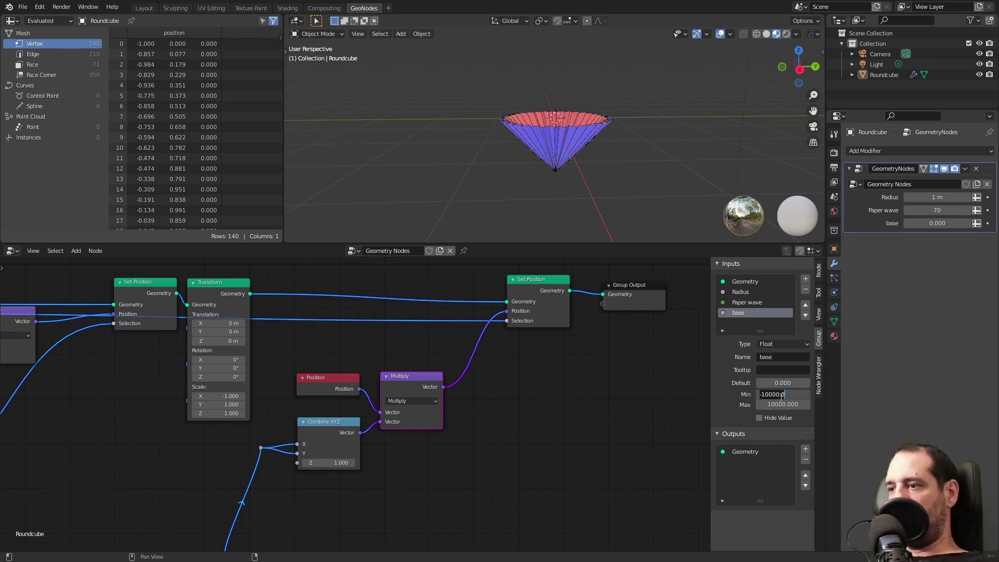
{"action": "type", "text": "0"}
{"action": "key", "text": "Return"}
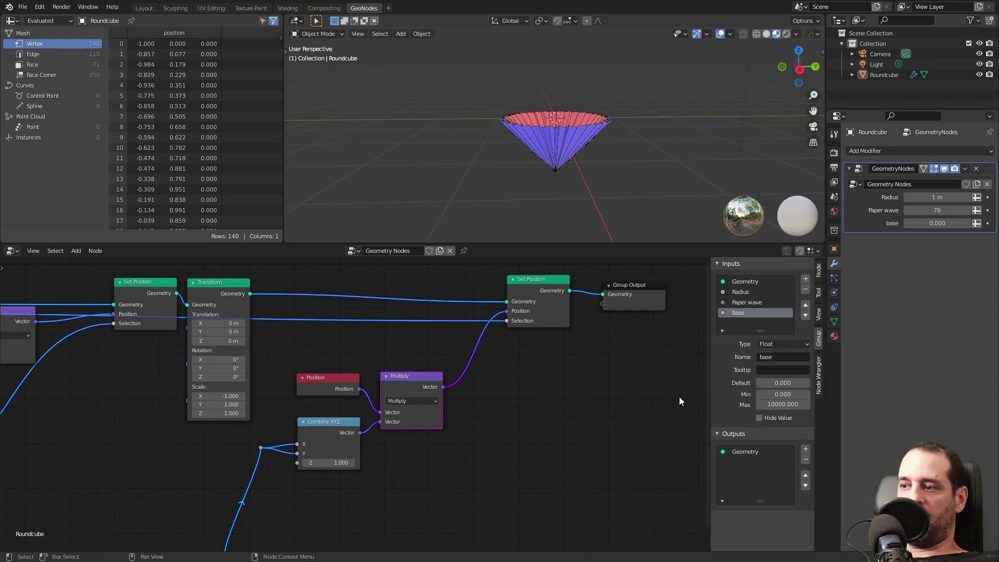
{"action": "left_click", "coordinate": [776, 405]}
{"action": "type", "text": "1"}
{"action": "key", "text": "Return"}
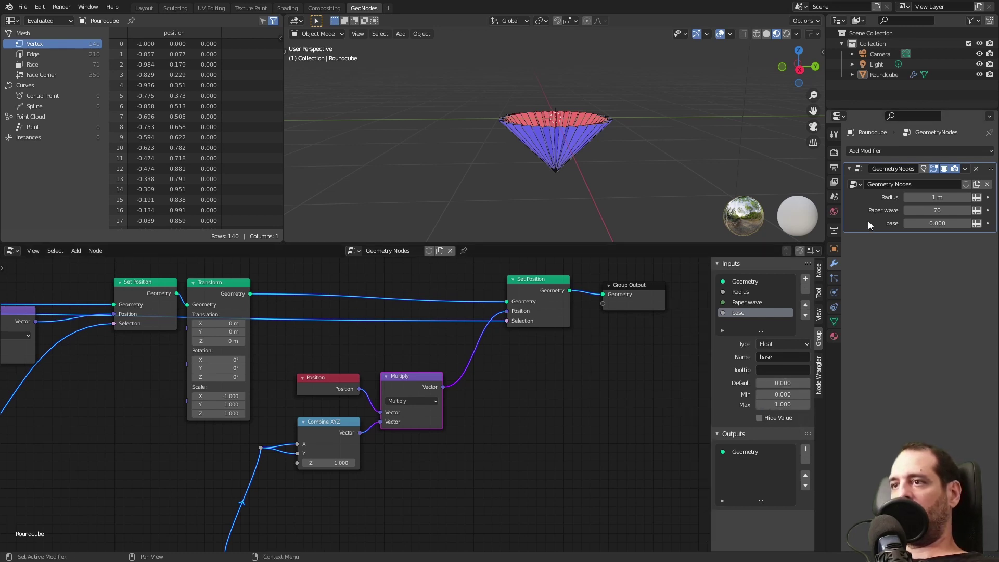
{"action": "left_click_drag", "start_coordinate": [936, 222], "coordinate": [959, 222]}
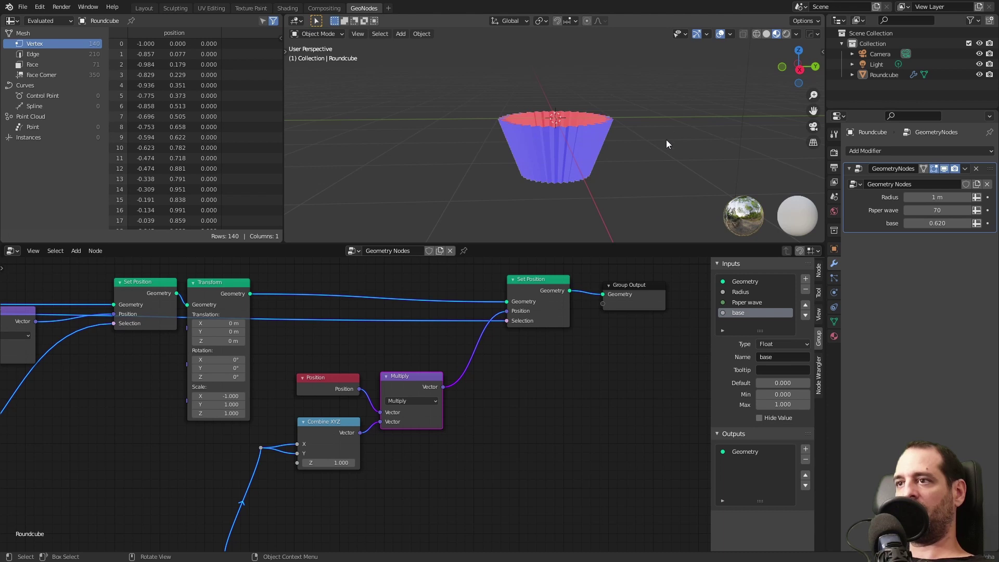
{"action": "mouse_move", "coordinate": [595, 163]}
{"action": "middle_mouse_down"}
{"action": "mouse_move", "coordinate": [597, 148]}
{"action": "mouse_move", "coordinate": [604, 164]}
{"action": "middle_mouse_up"}
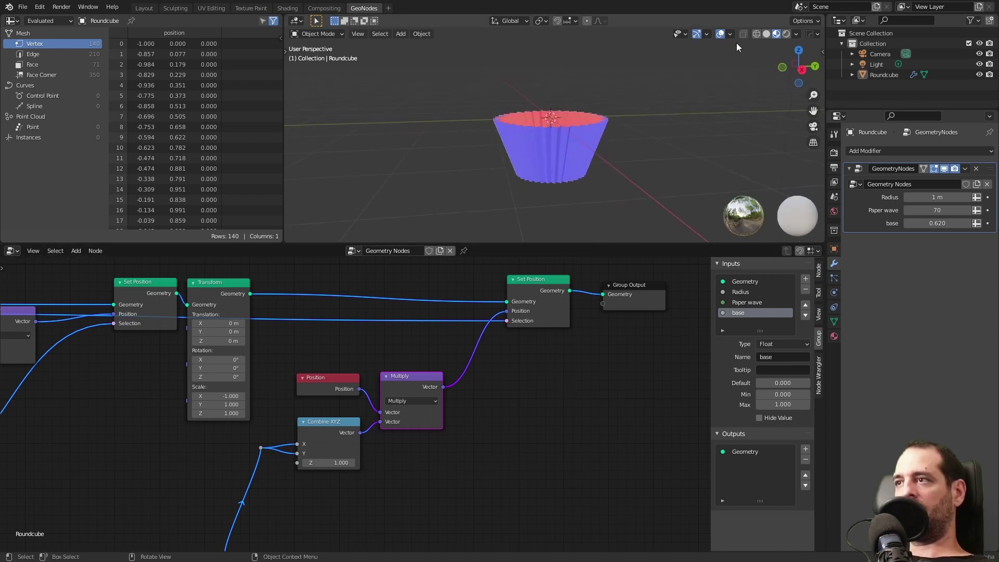
Enclose all nodes between Group Input and Group Output in a frame, moving Group Input clear of them
{"action": "scroll", "coordinate": [487, 383], "scroll_direction": "down", "scroll_amount": 4}
{"action": "left_click_drag", "start_coordinate": [27, 342], "coordinate": [2, 344]}
{"action": "left_click_drag", "start_coordinate": [73, 288], "coordinate": [556, 508]}
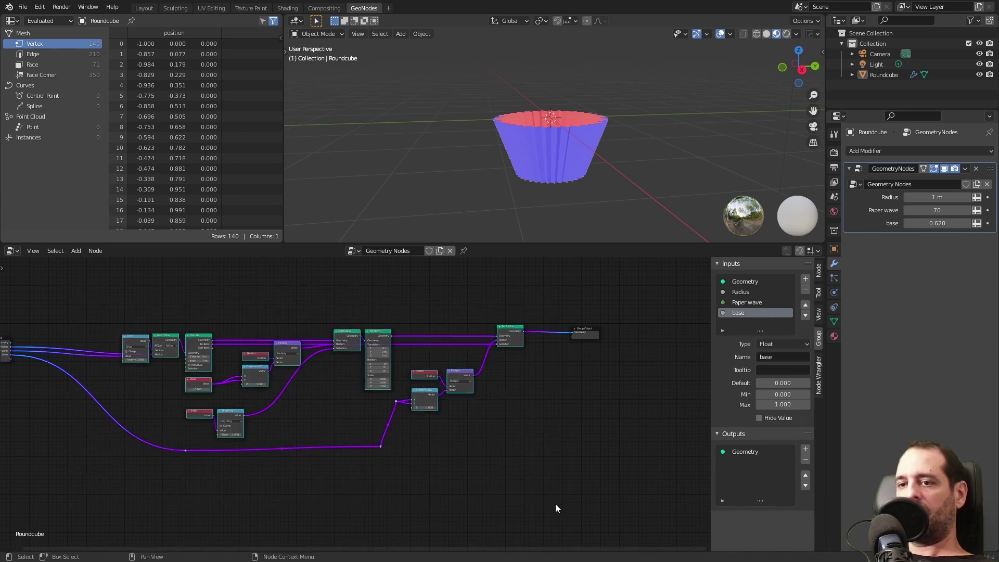
{"action": "key", "text": "ctrl+j"}
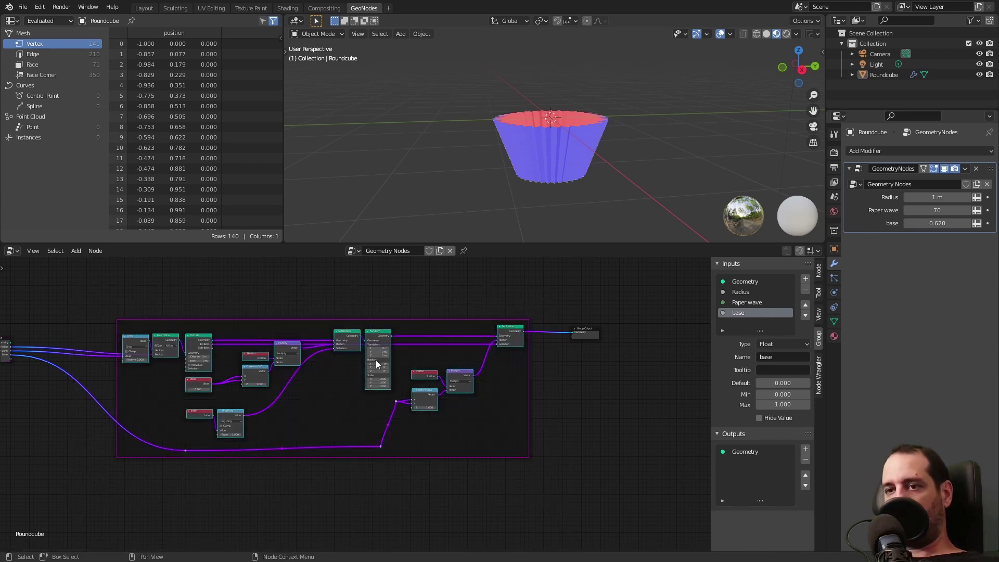
Label the new frame "Paper"
{"action": "left_click", "coordinate": [317, 326]}
{"action": "scroll", "coordinate": [313, 326], "scroll_direction": "up", "scroll_amount": 3}
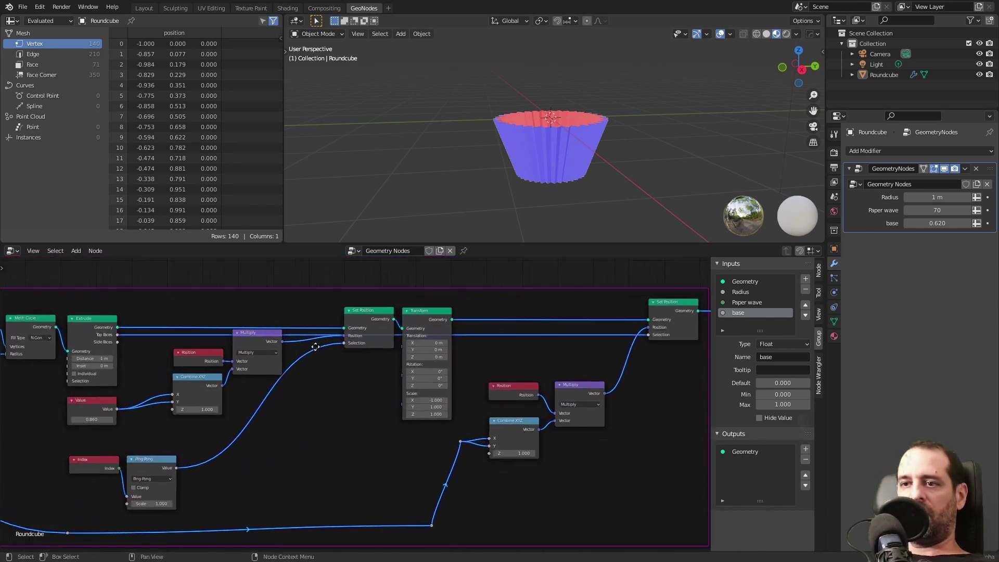
{"action": "right_click", "coordinate": [329, 338]}
{"action": "left_click", "coordinate": [299, 351]}
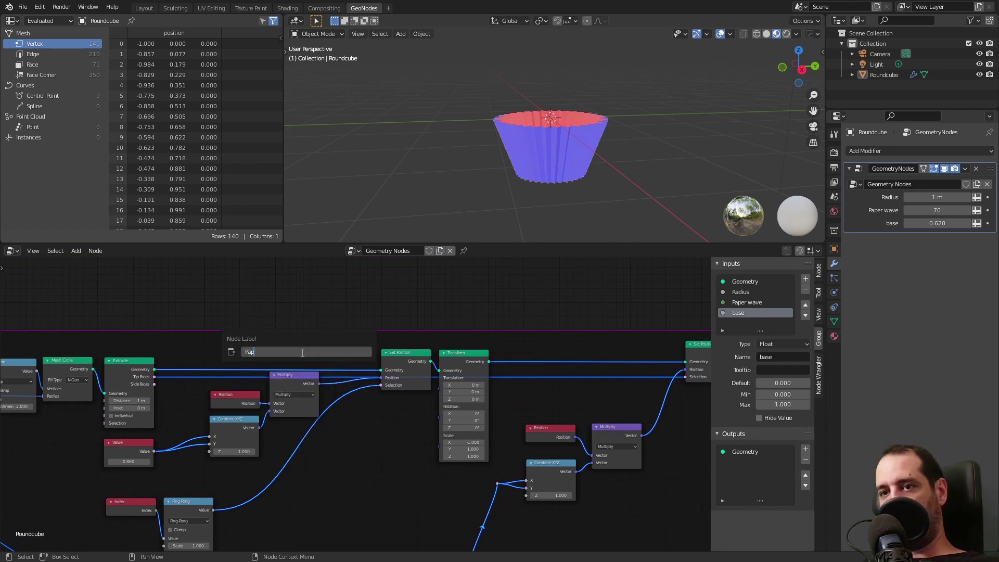
{"action": "key", "text": "Return"}
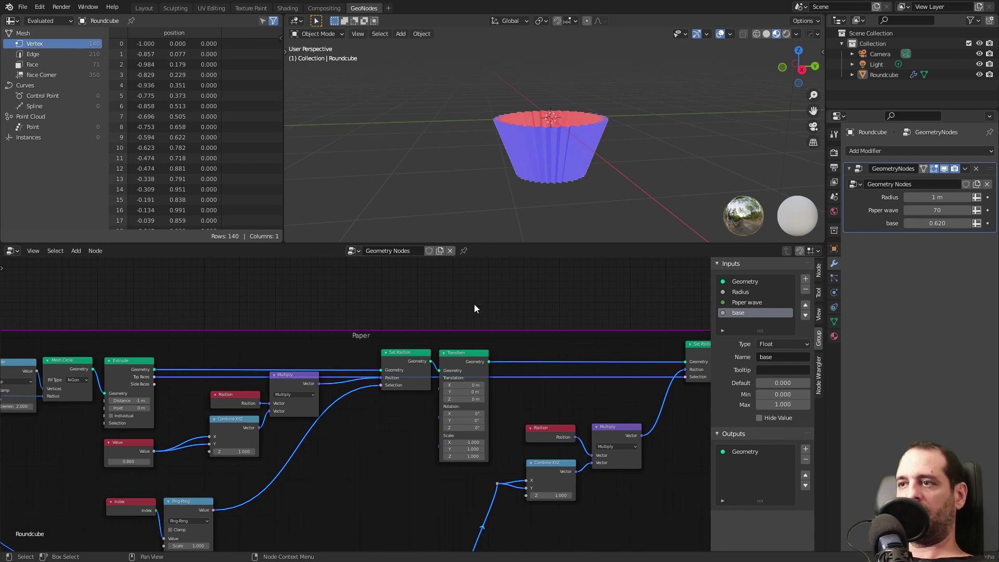
Move Group Output slightly farther from the Paper frame to make room for another node
{"action": "middle_click_drag", "start_coordinate": [473, 304], "coordinate": [338, 282]}
{"action": "scroll", "coordinate": [218, 296], "scroll_direction": "down", "scroll_amount": 9}
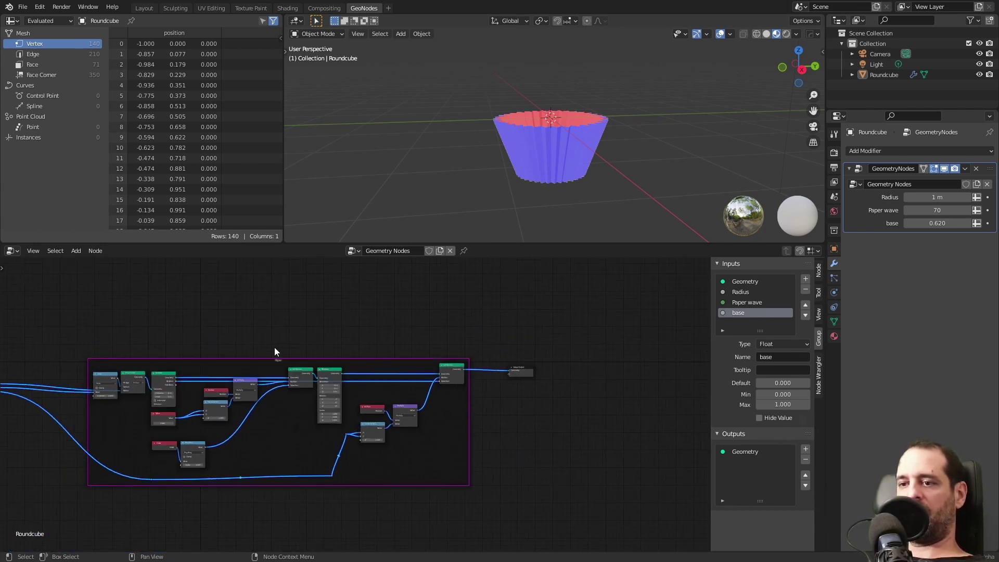
{"action": "middle_click_drag", "start_coordinate": [432, 322], "coordinate": [303, 317]}
{"action": "scroll", "coordinate": [404, 339], "scroll_direction": "up", "scroll_amount": 11}
{"action": "middle_click_drag", "start_coordinate": [404, 350], "coordinate": [411, 385]}
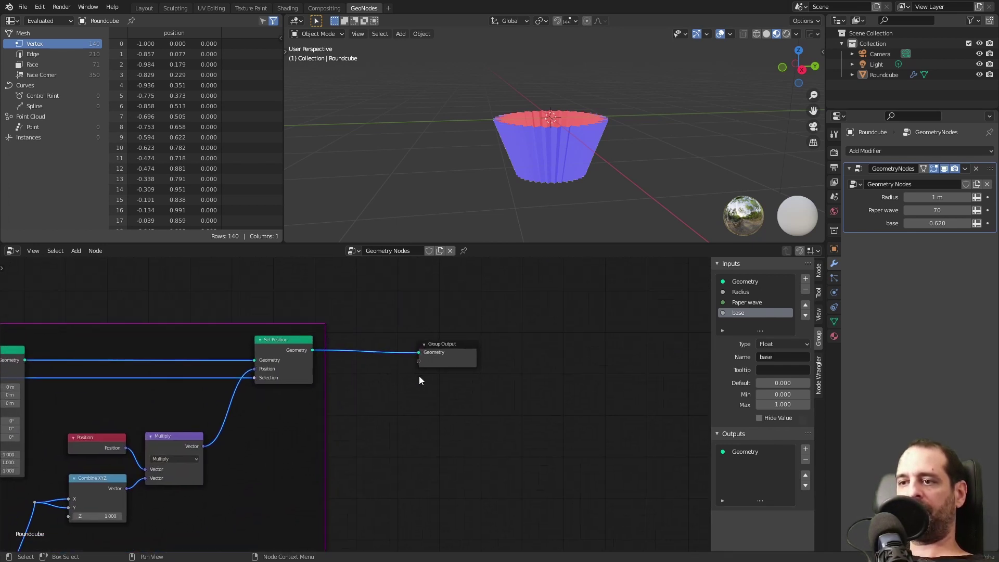
{"action": "left_click_drag", "start_coordinate": [447, 358], "coordinate": [457, 356]}
{"action": "middle_click_drag", "start_coordinate": [380, 369], "coordinate": [413, 355]}
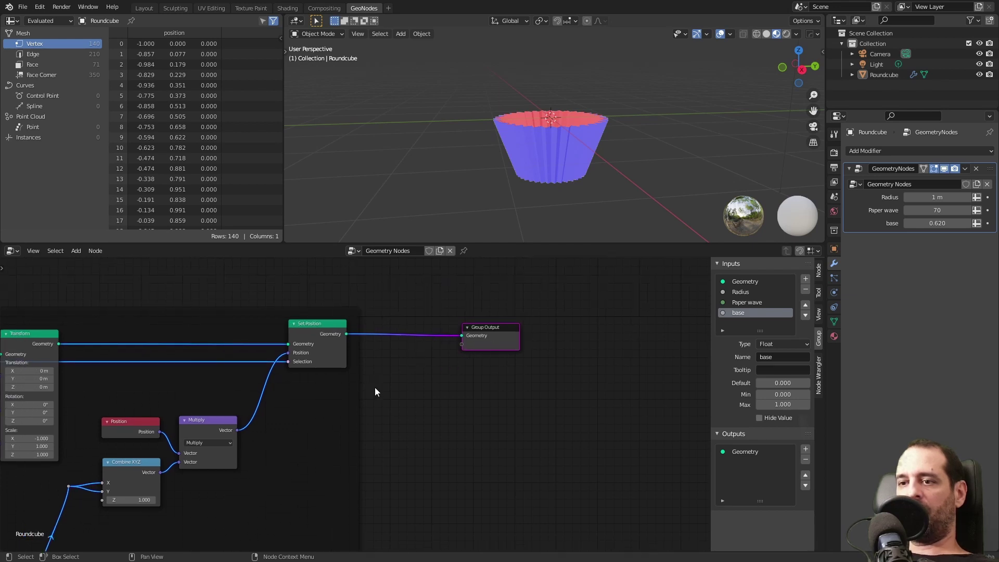
Insert a Material Assign node between the second Set Position and Group Output, placing it inside the Paper frame below Set Position
{"action": "key", "text": "shift+a"}
{"action": "type", "text": "assing"}
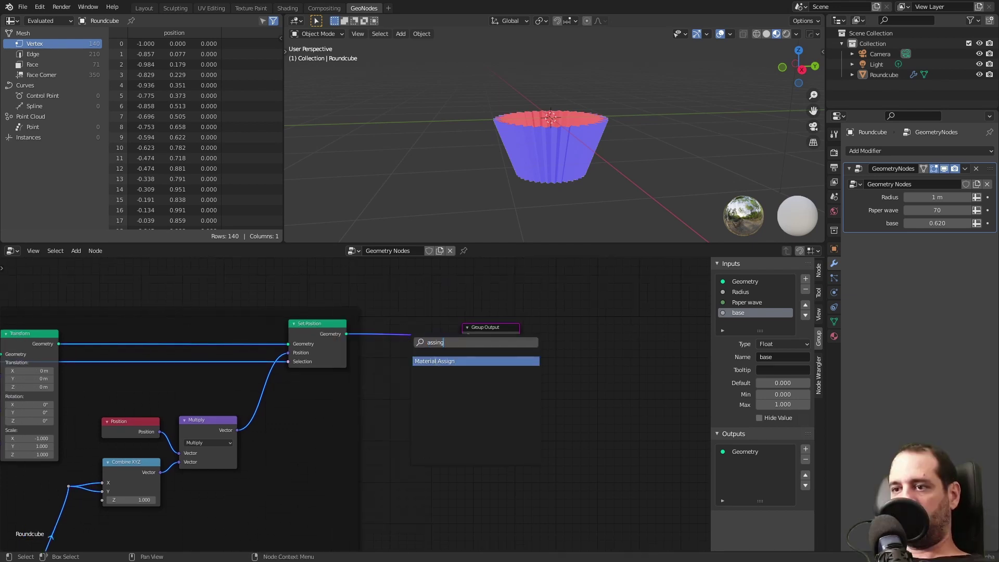
{"action": "key", "text": "Return"}
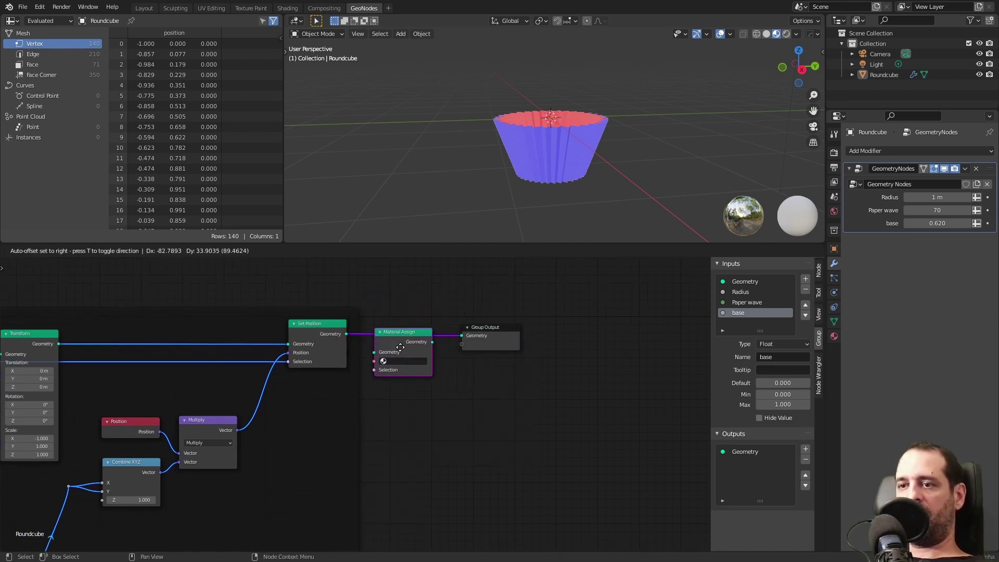
{"action": "left_click", "coordinate": [402, 342]}
{"action": "left_click_drag", "start_coordinate": [403, 341], "coordinate": [310, 392]}
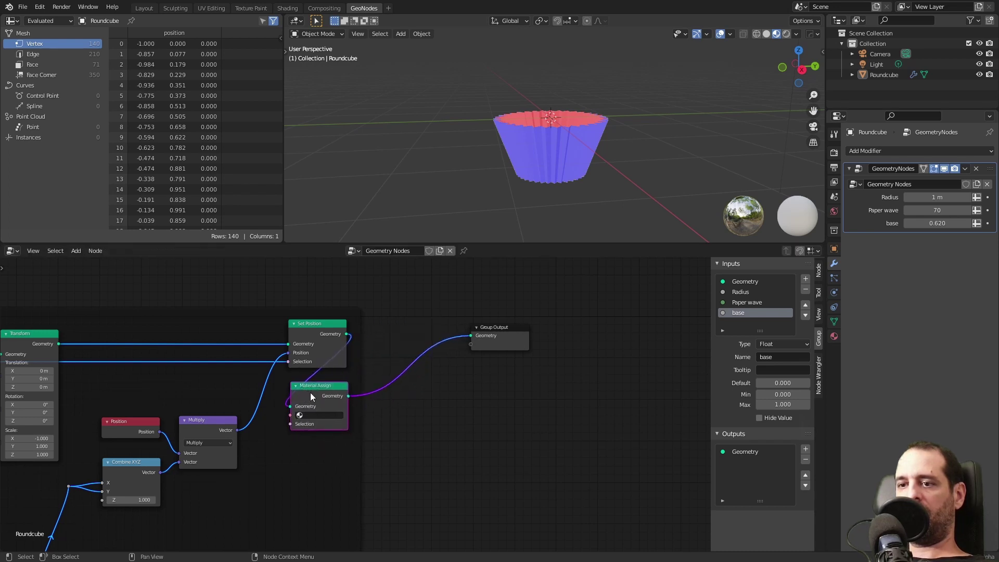
{"action": "middle_click_drag", "start_coordinate": [434, 426], "coordinate": [474, 385]}
{"action": "scroll", "coordinate": [470, 341], "scroll_direction": "up", "scroll_amount": 1}
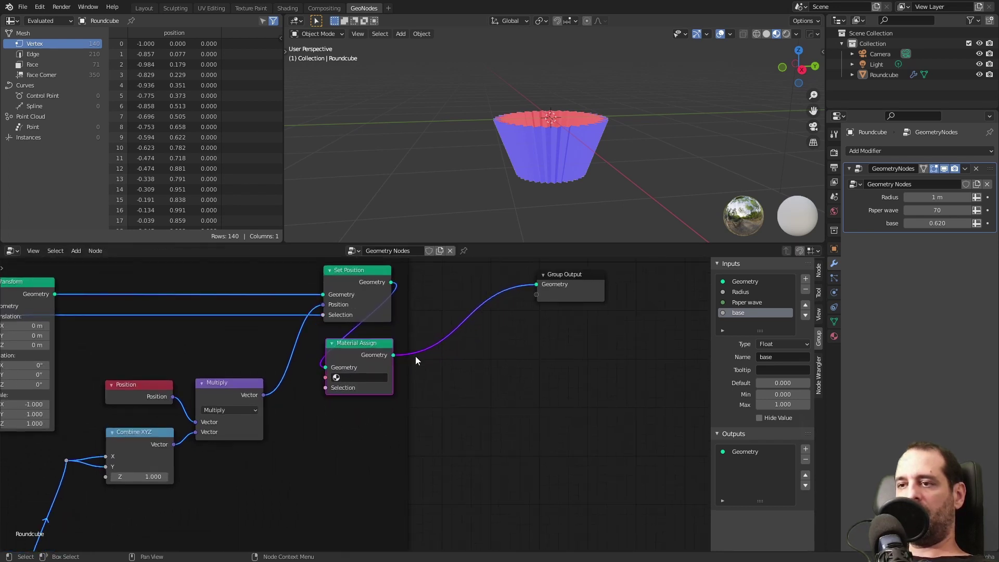
Switch to the Shading workspace, select and frame the cup, and create a new material for it
{"action": "left_click", "coordinate": [287, 8]}
{"action": "left_click", "coordinate": [410, 229]}
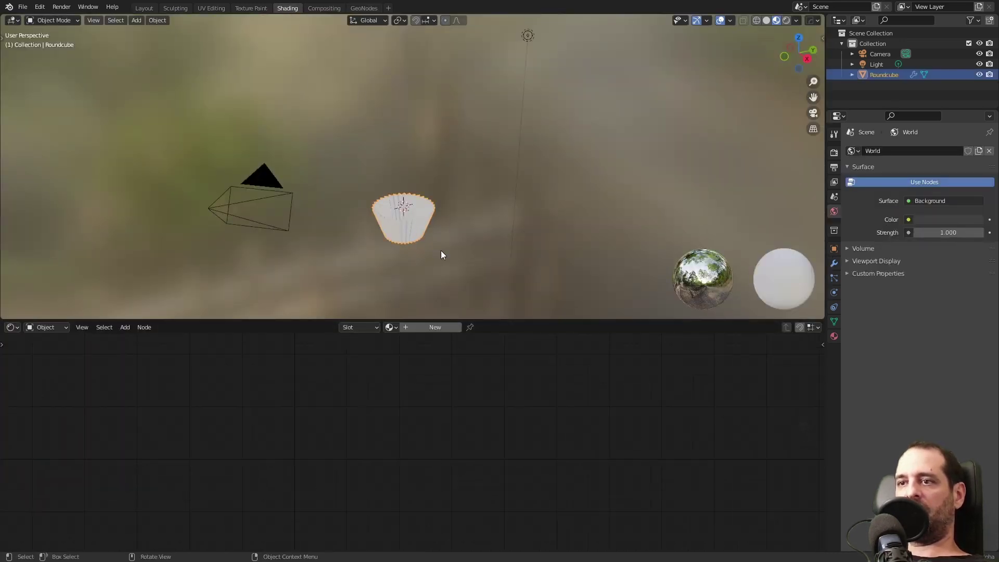
{"action": "key", "text": "KP_Decimal"}
{"action": "left_click", "coordinate": [435, 327]}
{"action": "scroll", "coordinate": [452, 421], "scroll_direction": "down", "scroll_amount": 1}
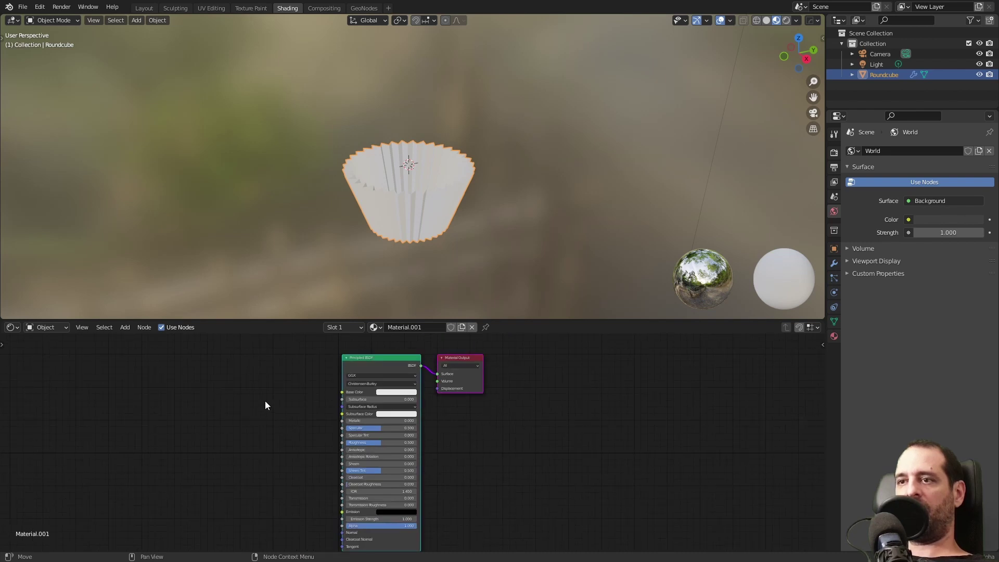
Set the new material's base color to pink and name the material Paper
{"action": "left_click", "coordinate": [507, 221]}
{"action": "left_click", "coordinate": [395, 392]}
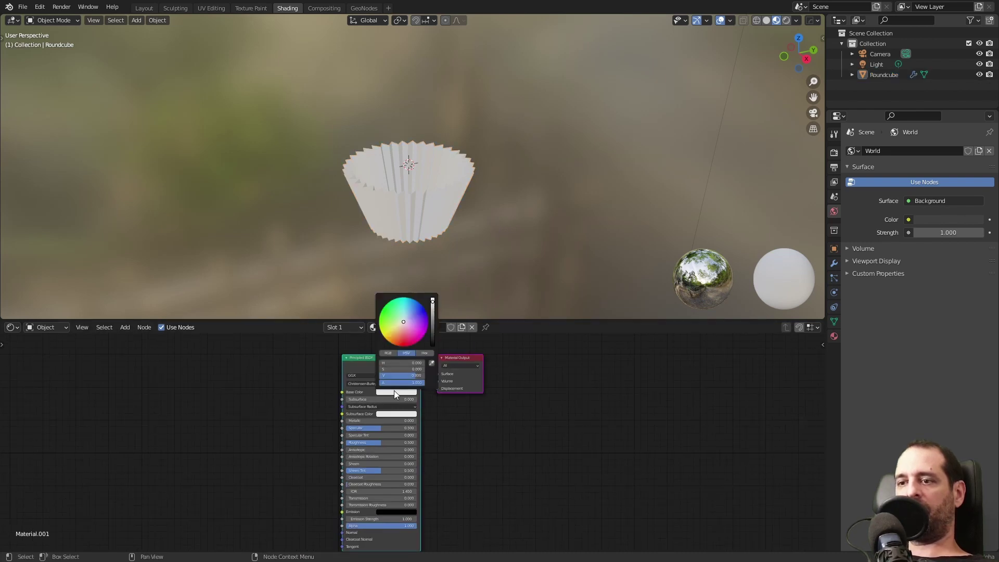
{"action": "left_click_drag", "start_coordinate": [415, 326], "coordinate": [411, 338]}
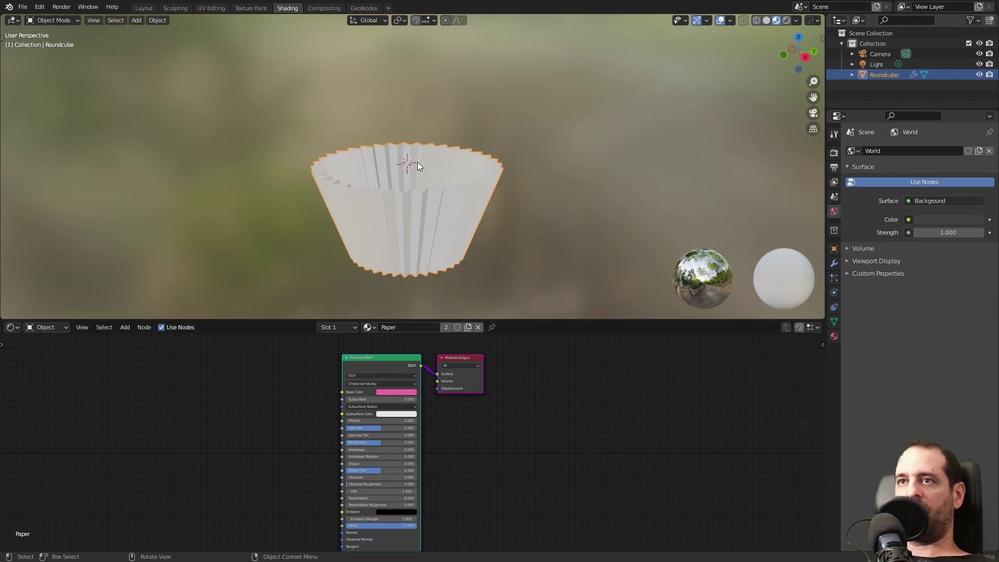
Choose the Paper material in the geometry nodes' Material Assign node and return to the Shading workspace
{"action": "left_click", "coordinate": [363, 9]}
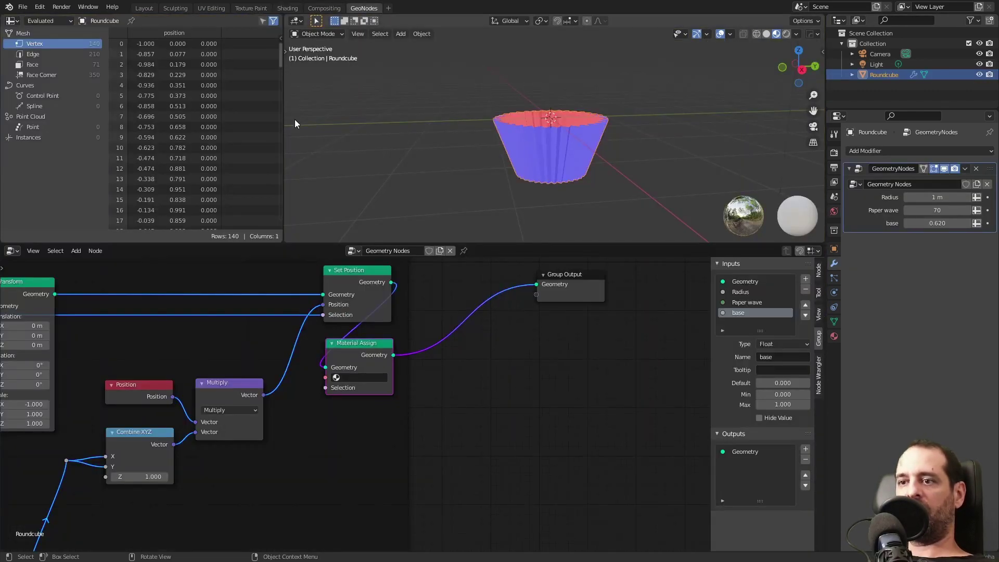
{"action": "left_click", "coordinate": [365, 378]}
{"action": "left_click", "coordinate": [363, 402]}
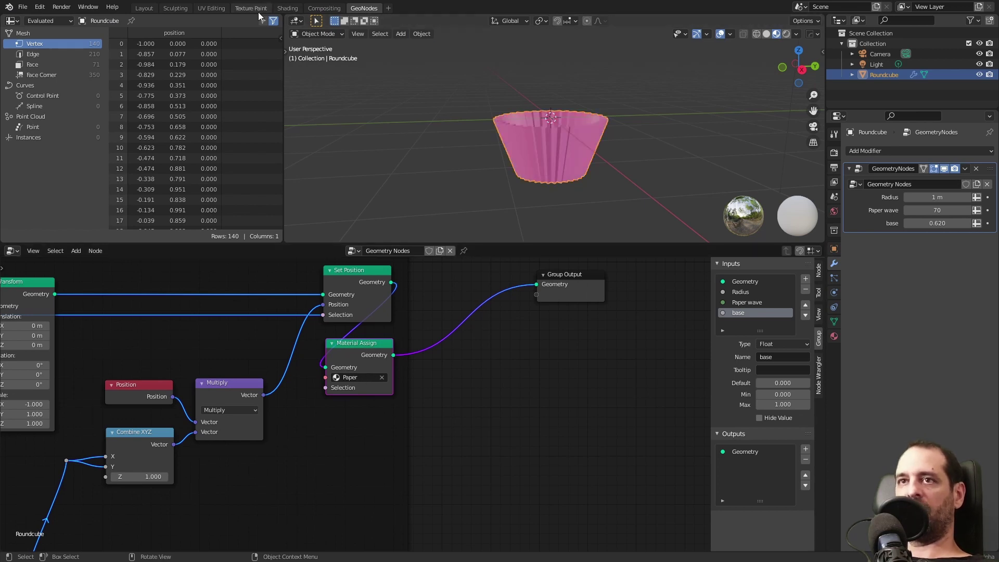
{"action": "left_click", "coordinate": [286, 8]}
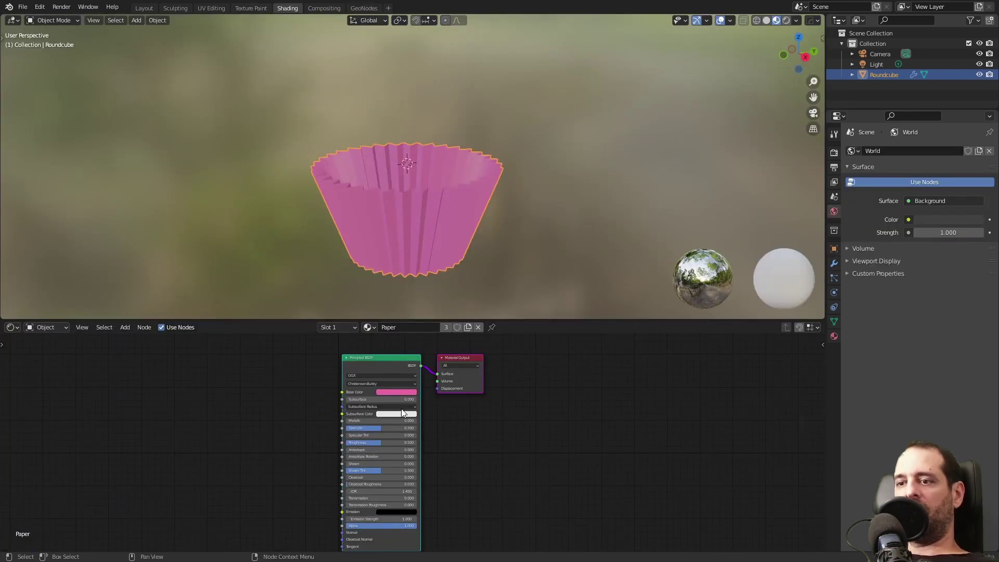
Add an Object Info node to the Paper material, well ahead of the Principled BSDF
{"action": "scroll", "coordinate": [485, 423], "scroll_direction": "up", "scroll_amount": 5}
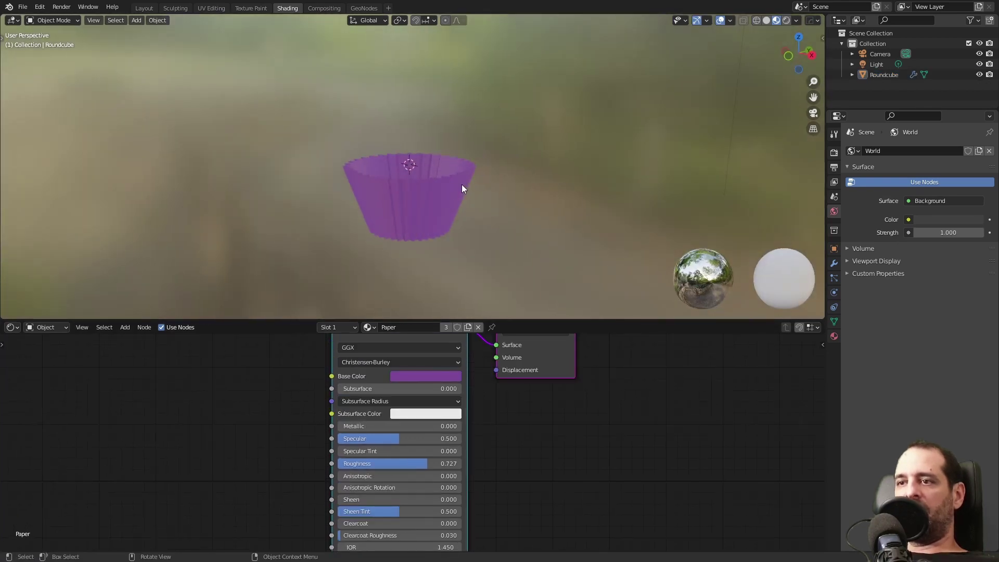
{"action": "left_click", "coordinate": [461, 188]}
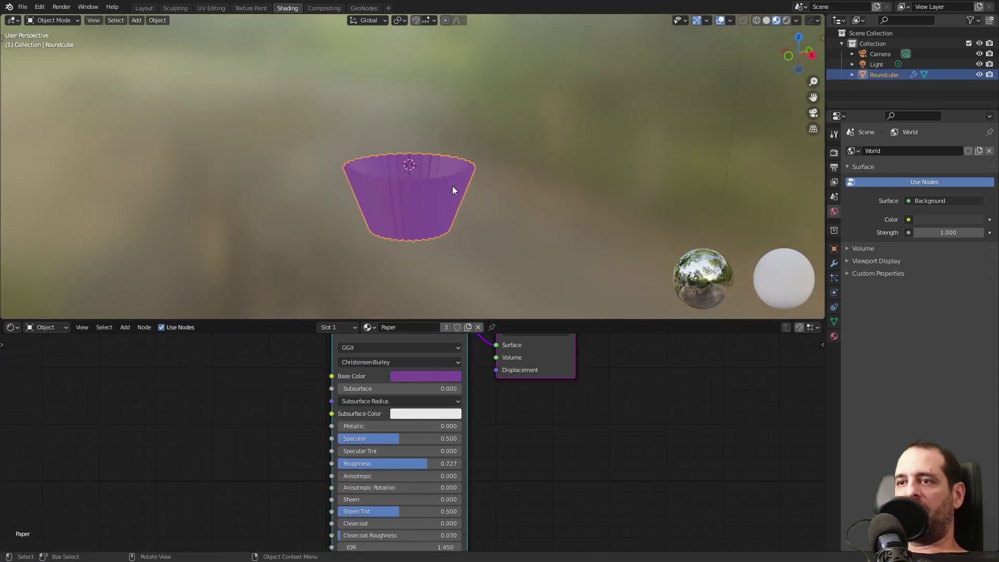
{"action": "key", "text": "Home"}
{"action": "key", "text": "shift+a"}
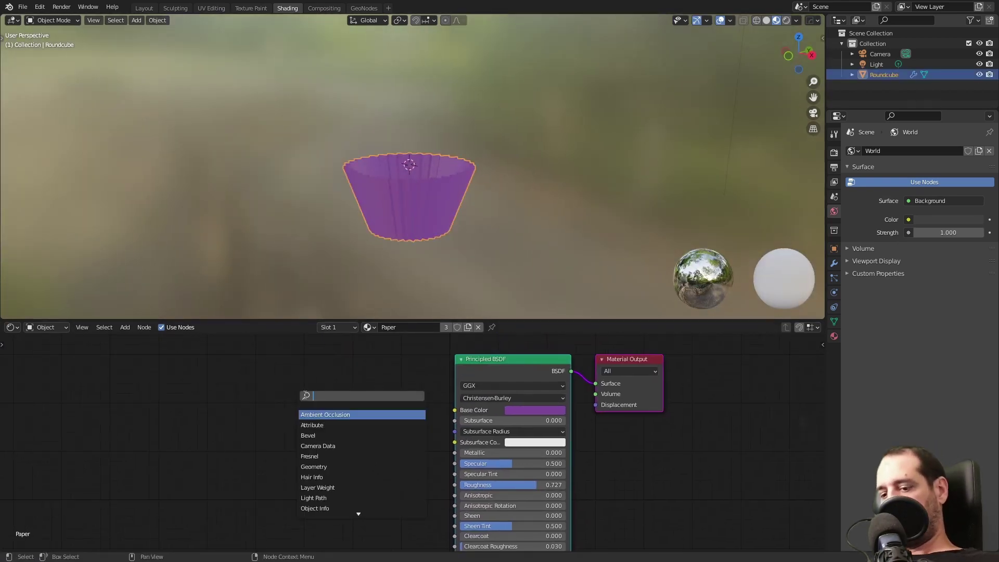
{"action": "type", "text": "info"}
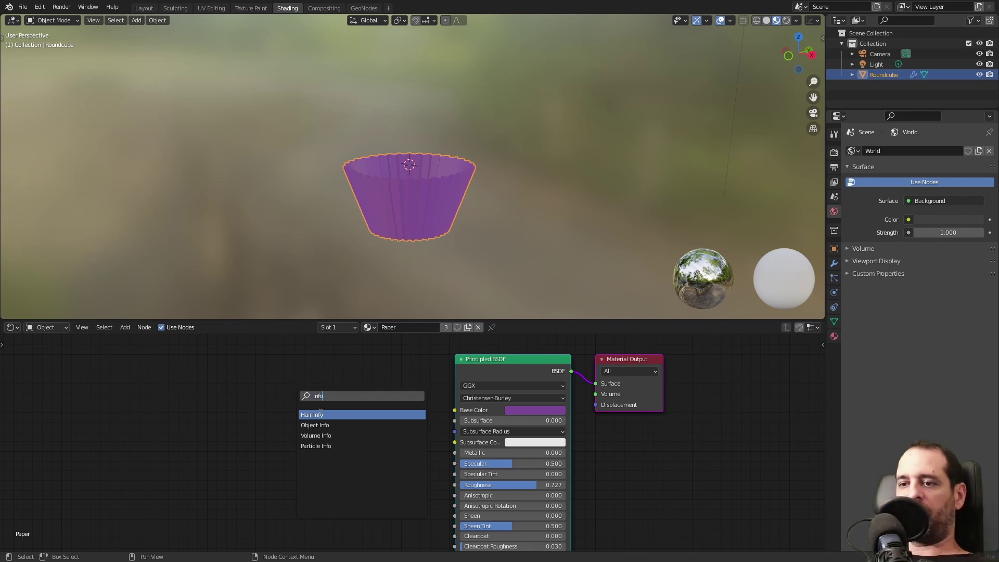
{"action": "left_click", "coordinate": [321, 422]}
{"action": "left_click", "coordinate": [219, 396]}
{"action": "scroll", "coordinate": [246, 422], "scroll_direction": "up", "scroll_amount": 2}
{"action": "left_click_drag", "start_coordinate": [232, 426], "coordinate": [164, 376]}
Add a ColorRamp node between the Object Info and Principled BSDF nodes
{"action": "key", "text": "shift+a"}
{"action": "left_click", "coordinate": [267, 371]}
{"action": "type", "text": "ra"}
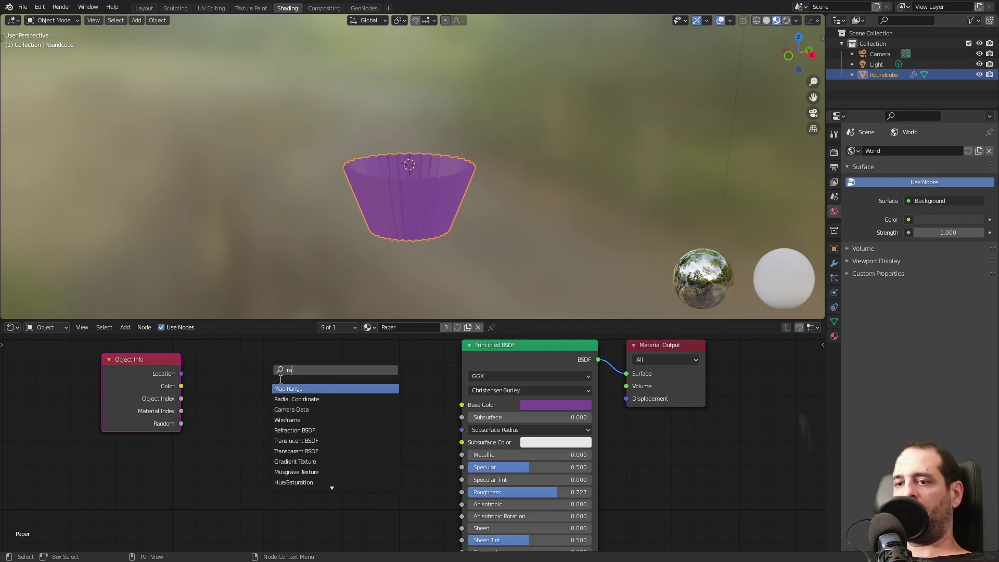
{"action": "type", "text": "mp"}
{"action": "key", "text": "Return"}
{"action": "left_click", "coordinate": [289, 370]}
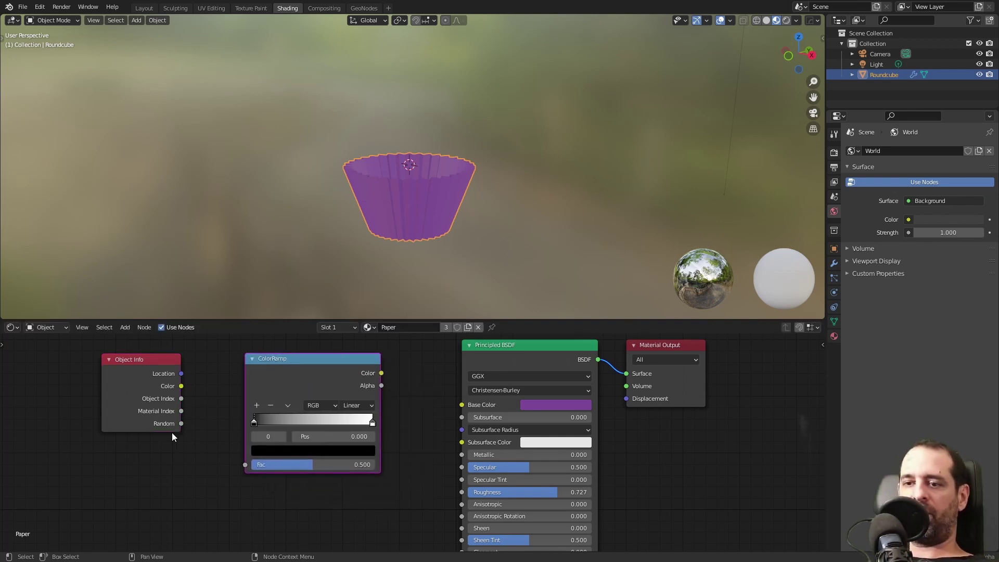
Set the ColorRamp interpolation to Constant and connect Object Info's Random output to its Fac input
{"action": "left_click", "coordinate": [363, 411]}
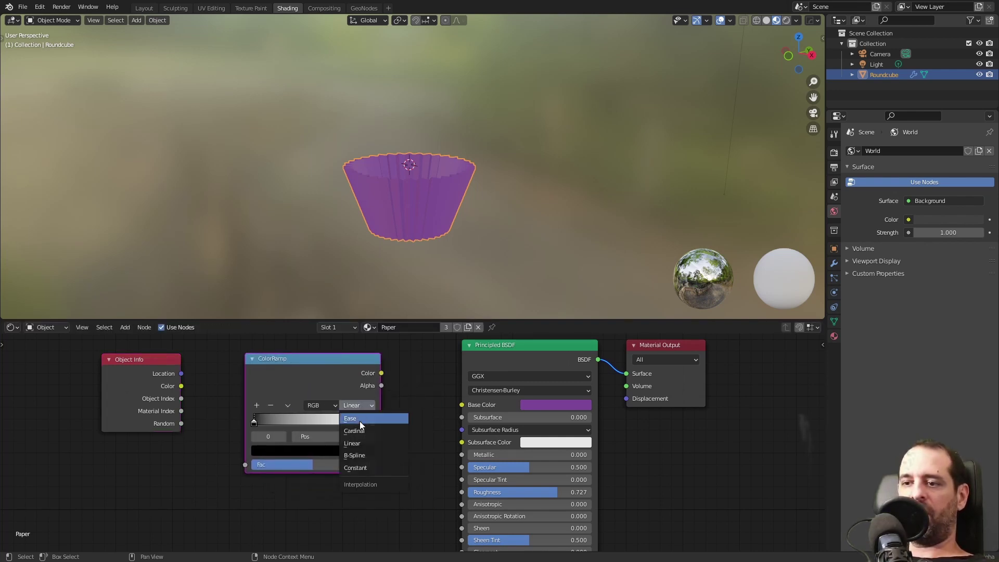
{"action": "left_click", "coordinate": [370, 463]}
{"action": "left_click_drag", "start_coordinate": [181, 423], "coordinate": [224, 398]}
{"action": "left_click_drag", "start_coordinate": [181, 423], "coordinate": [245, 465]}
Give the ColorRamp four stops at 0, 0.241, 0.482 and 0.753, copying the shader's purple base color to the first stop
{"action": "left_click_drag", "start_coordinate": [370, 422], "coordinate": [311, 422]}
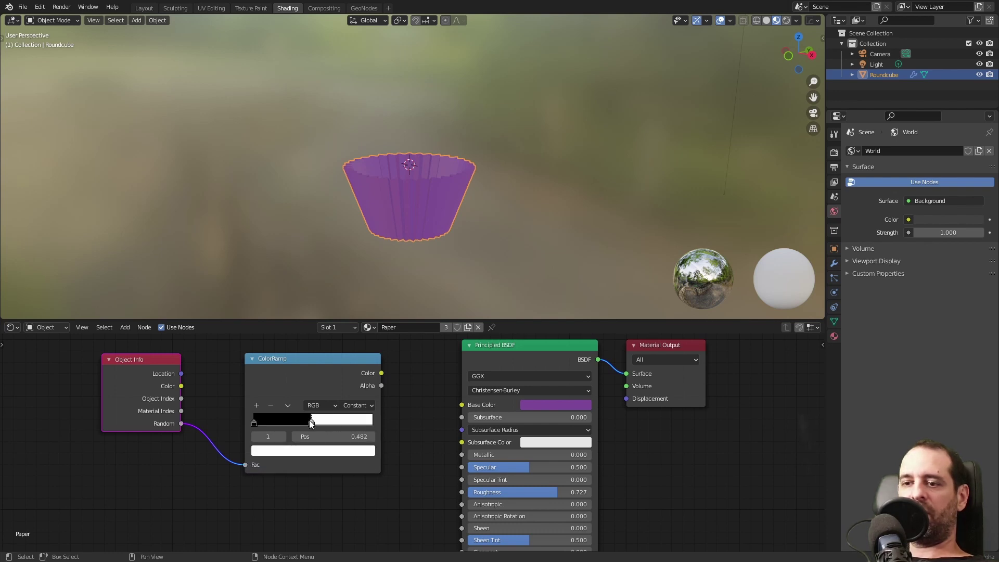
{"action": "left_click", "coordinate": [253, 422]}
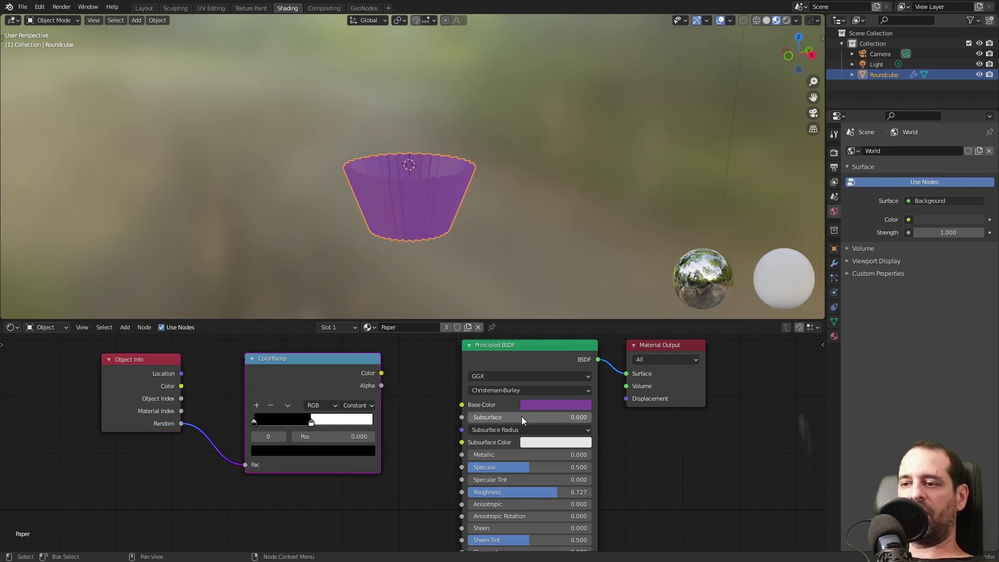
{"action": "left_click_drag", "start_coordinate": [433, 414], "coordinate": [311, 452]}
{"action": "left_click", "coordinate": [254, 405]}
{"action": "left_click_drag", "start_coordinate": [267, 422], "coordinate": [343, 421]}
{"action": "left_click", "coordinate": [312, 422]}
{"action": "left_click", "coordinate": [255, 405]}
Color the second, third and fourth ramp stops green, dark red and orange, and connect the ramp's Color output to Base Color
{"action": "left_click", "coordinate": [283, 422]}
{"action": "left_click", "coordinate": [286, 450]}
{"action": "left_click", "coordinate": [272, 320]}
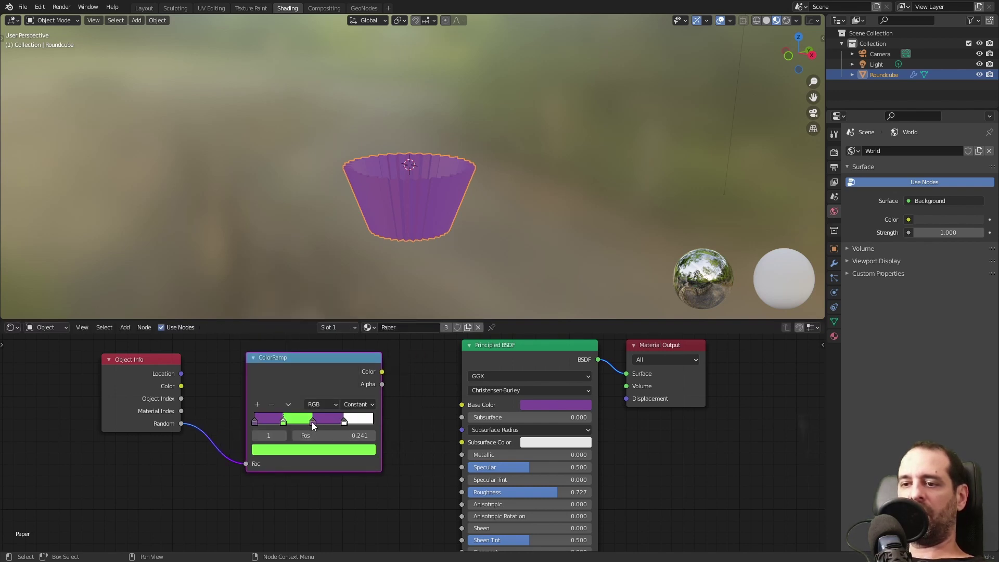
{"action": "left_click", "coordinate": [312, 422]}
{"action": "left_click", "coordinate": [313, 450]}
{"action": "left_click", "coordinate": [302, 365]}
{"action": "left_click", "coordinate": [344, 422]}
{"action": "left_click", "coordinate": [332, 450]}
{"action": "left_click", "coordinate": [288, 365]}
{"action": "left_click_drag", "start_coordinate": [382, 372], "coordinate": [461, 405]}
Duplicate the cup twice in a row beside the original to test the random paper colors
{"action": "key", "text": "shift+d"}
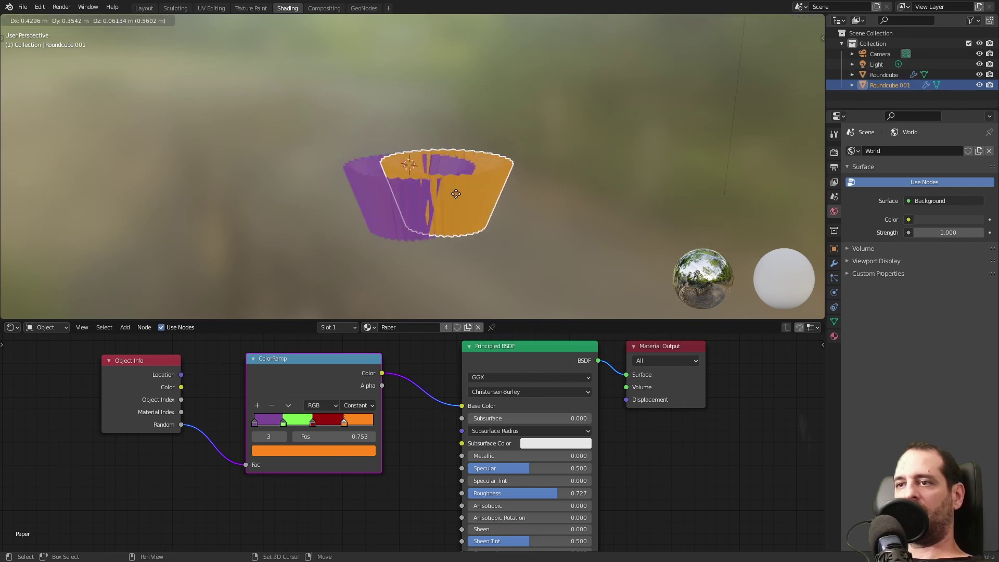
{"action": "left_click", "coordinate": [568, 195]}
{"action": "key", "text": "shift+d"}
{"action": "left_click", "coordinate": [685, 188]}
Delete both duplicated cups and select the original cup
{"action": "left_click", "coordinate": [650, 204]}
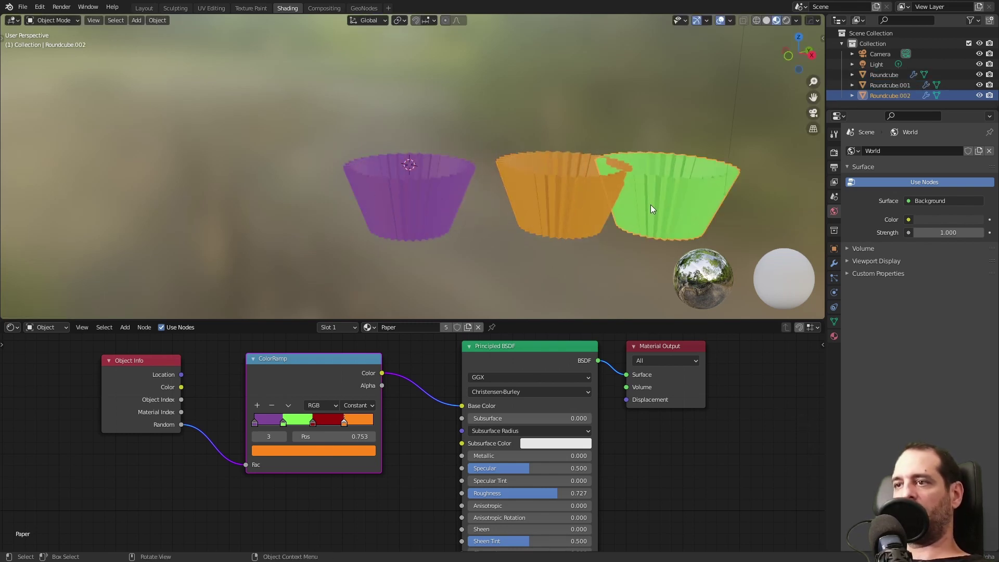
{"action": "key", "text": "Delete"}
{"action": "left_click", "coordinate": [571, 190]}
{"action": "key", "text": "Delete"}
{"action": "left_click", "coordinate": [419, 192]}
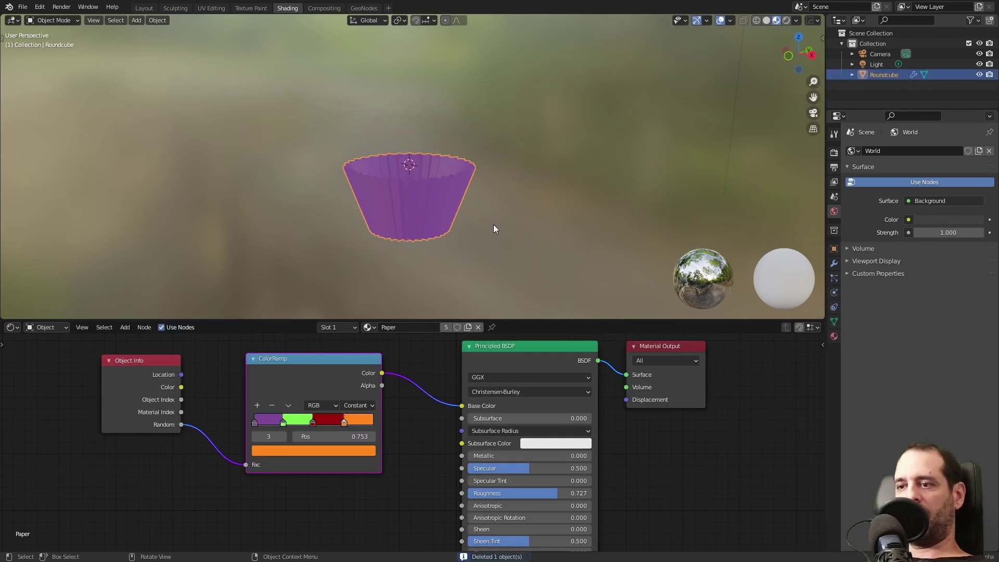
Return to the GeoNodes workspace and bring the cup's entire node tree into view
{"action": "scroll", "coordinate": [487, 192], "scroll_direction": "down", "scroll_amount": 2}
{"action": "middle_click_drag", "start_coordinate": [488, 192], "coordinate": [488, 196]}
{"action": "scroll", "coordinate": [487, 197], "scroll_direction": "up", "scroll_amount": 2}
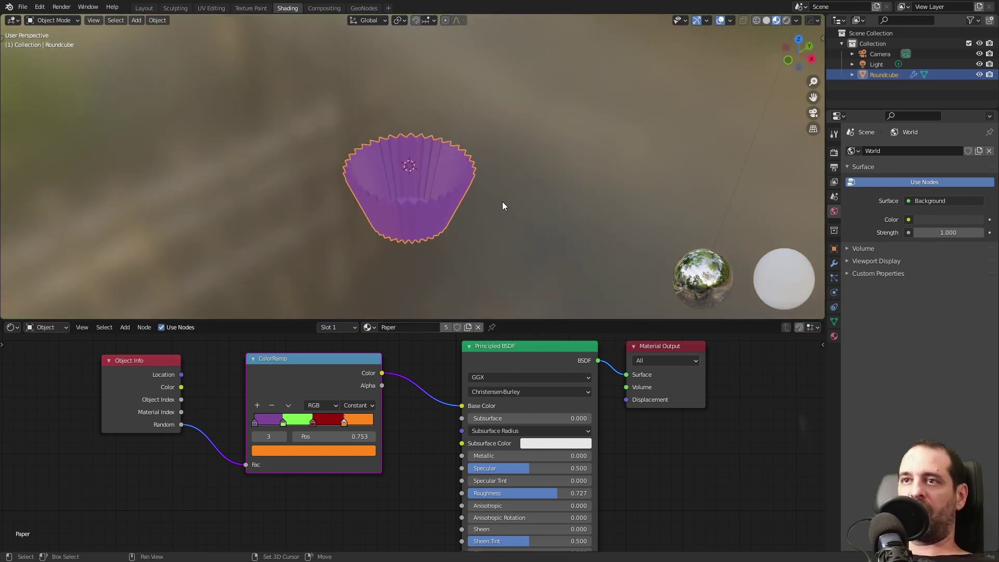
{"action": "left_click", "coordinate": [364, 8]}
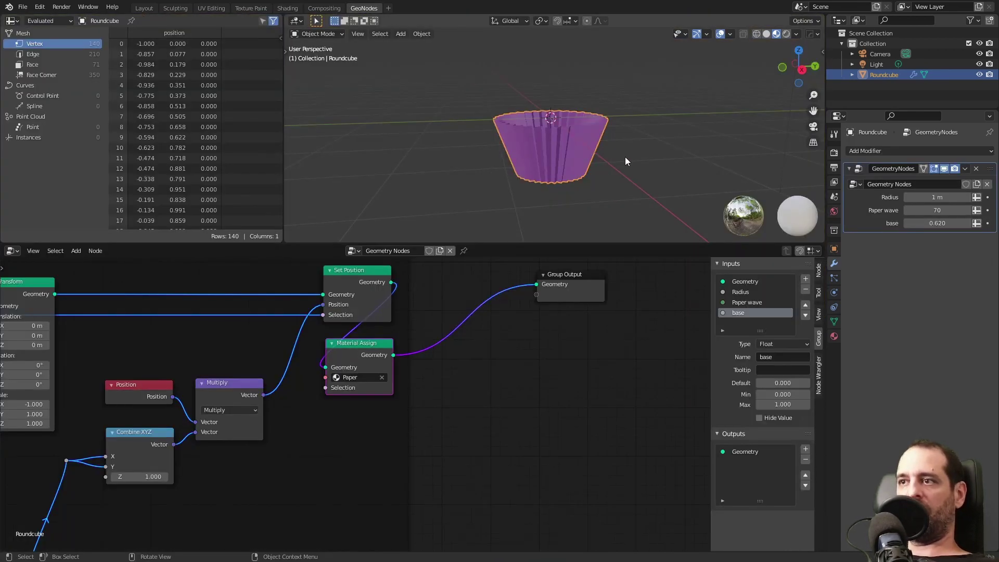
{"action": "mouse_move", "coordinate": [626, 158]}
{"action": "middle_mouse_down"}
{"action": "mouse_move", "coordinate": [651, 171]}
{"action": "mouse_move", "coordinate": [646, 145]}
{"action": "mouse_move", "coordinate": [614, 171]}
{"action": "middle_mouse_up"}
{"action": "scroll", "coordinate": [537, 360], "scroll_direction": "down", "scroll_amount": 5}
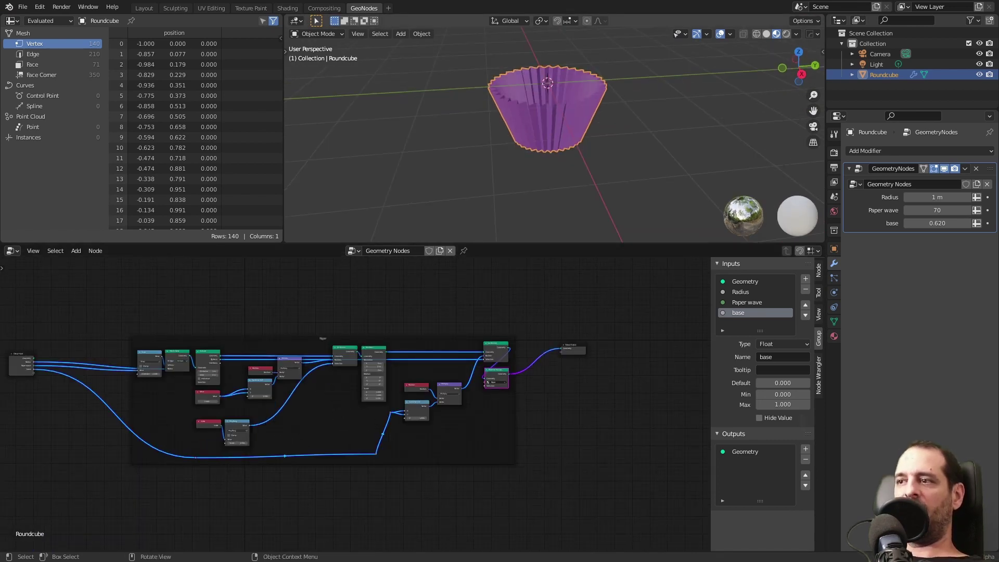